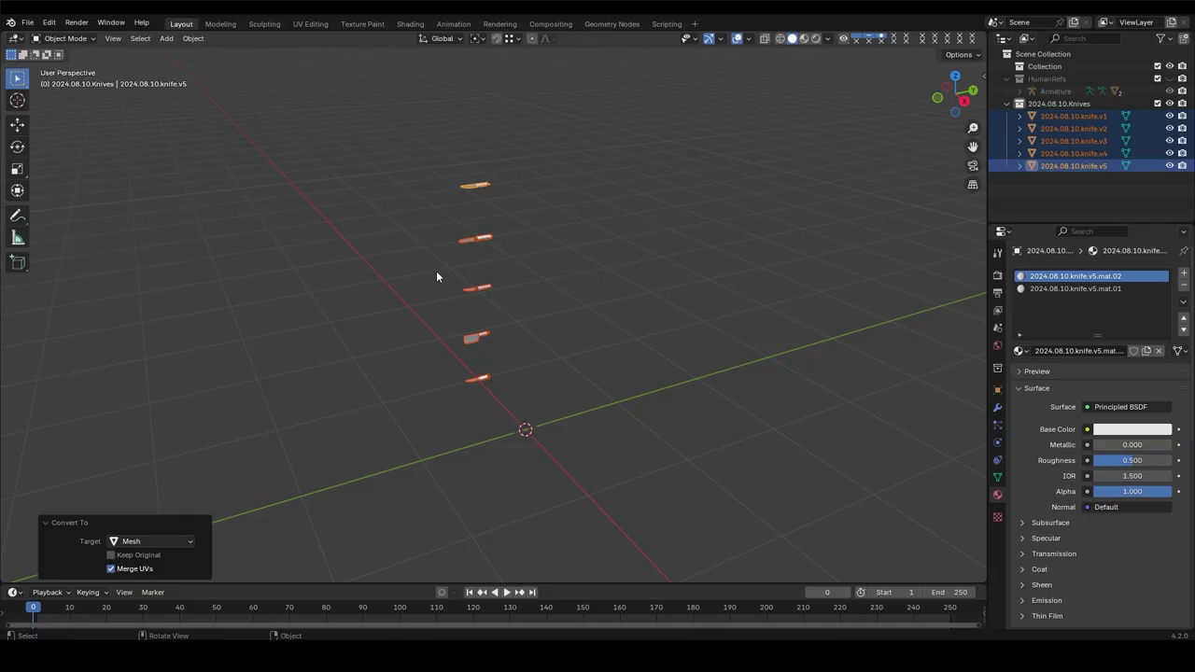
Step: Save the knives scene and switch to a top-down view
key(grave)
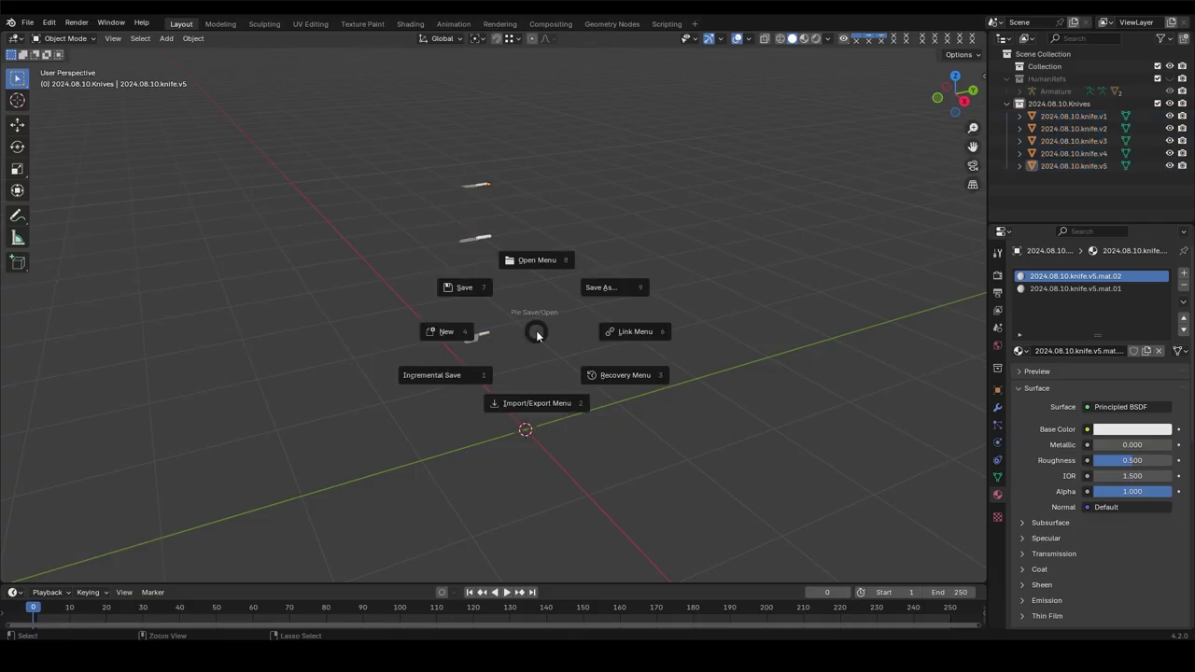
key(ctrl+s)
mouse_move(557, 332)
middle_down()
mouse_move(796, 346)
mouse_move(585, 346)
middle_up()
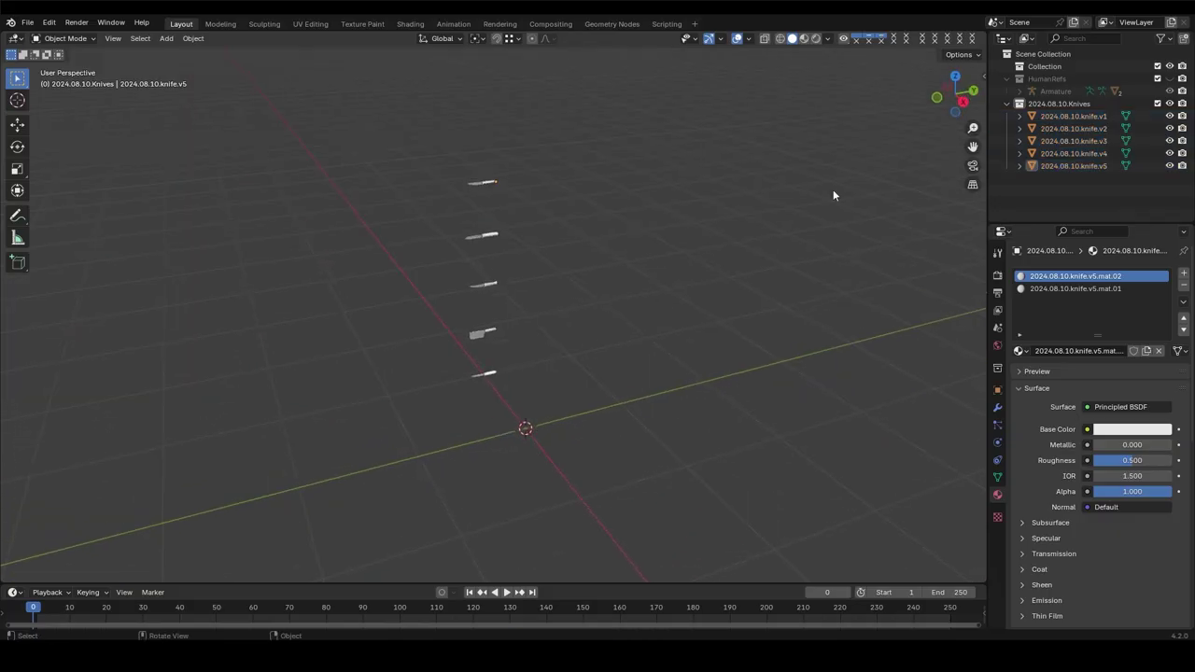
key(KP_7)
Step: Slide all five knives sideways along X, then begin adding a mesh at the origin
key(a)
key(g)
key(x)
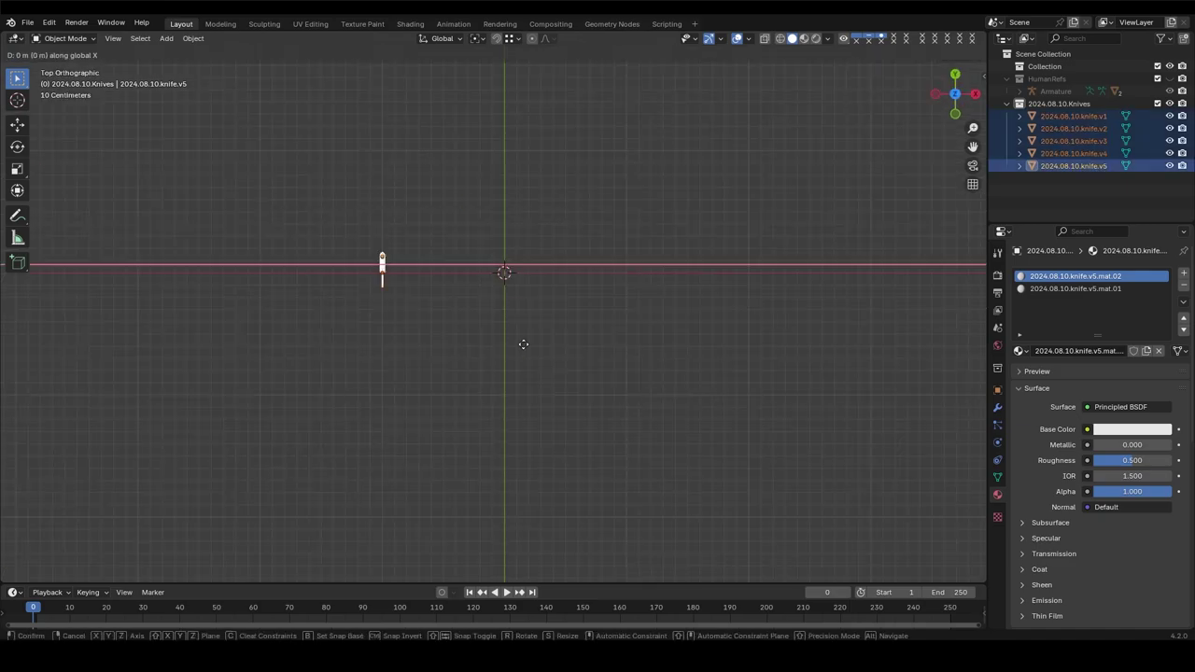
click(526, 344)
mouse_move(526, 344)
middle_down()
mouse_move(436, 183)
mouse_move(471, 233)
middle_up()
key(shift+a)
Step: Add a cylinder and flatten it into a thin, plate-width disc in Edit Mode
click(546, 316)
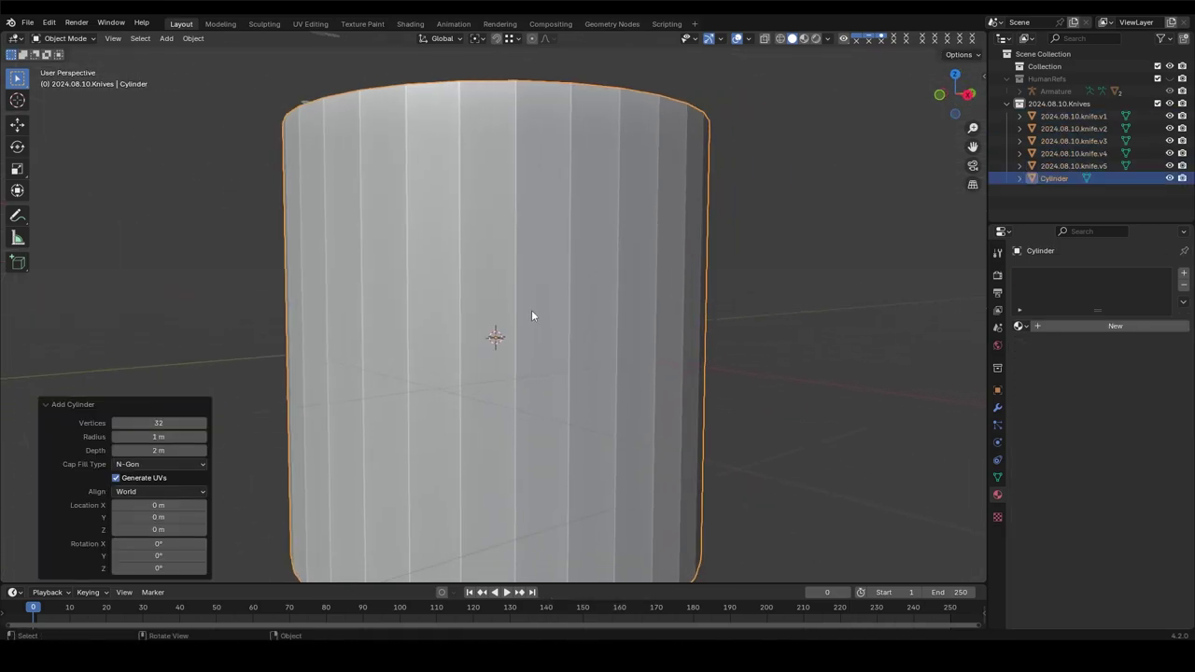
key(Tab)
key(s)
click(604, 496)
key(s)
key(z)
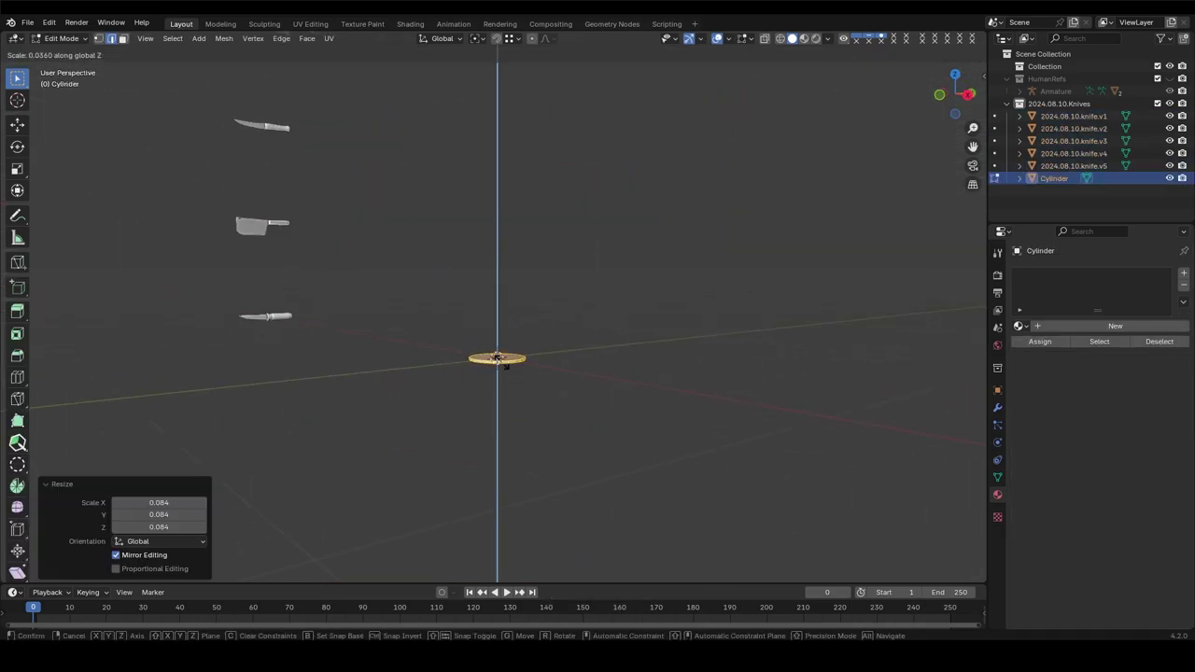
click(473, 334)
key(KP_7)
key(s)
middle_drag(603, 435, 592, 445)
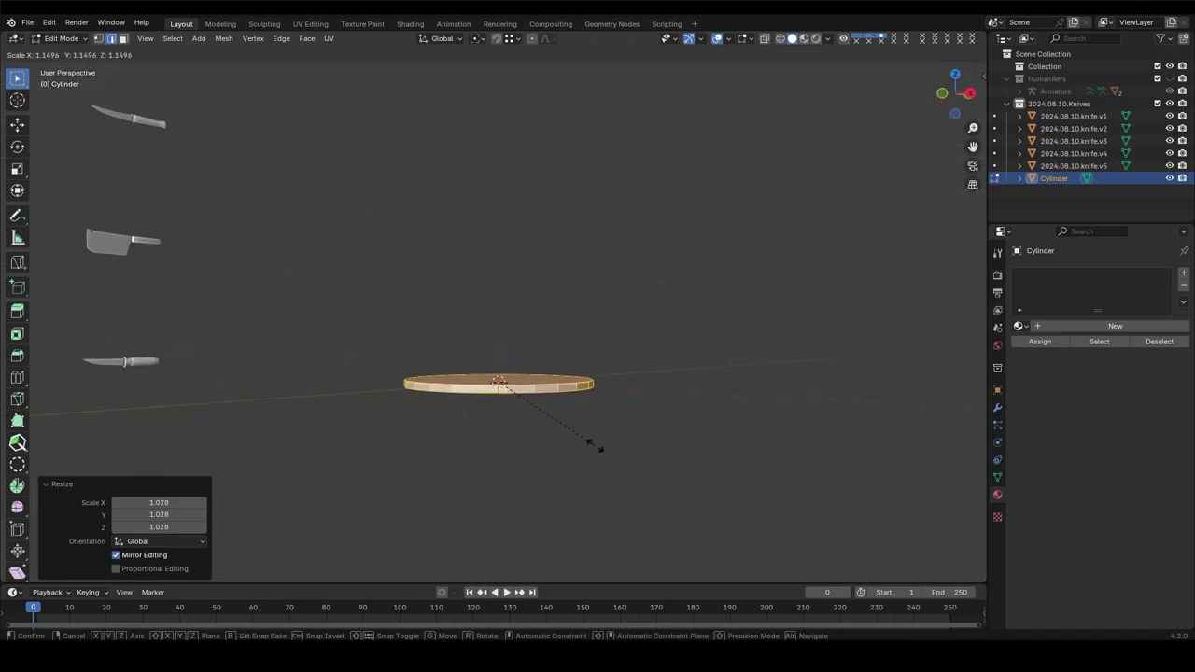
scroll(592, 445, up, 3)
click(581, 408)
Step: Extrude and scale the top face into a raised rim around a sunken dish centre
click(581, 408)
key(e)
click(758, 488)
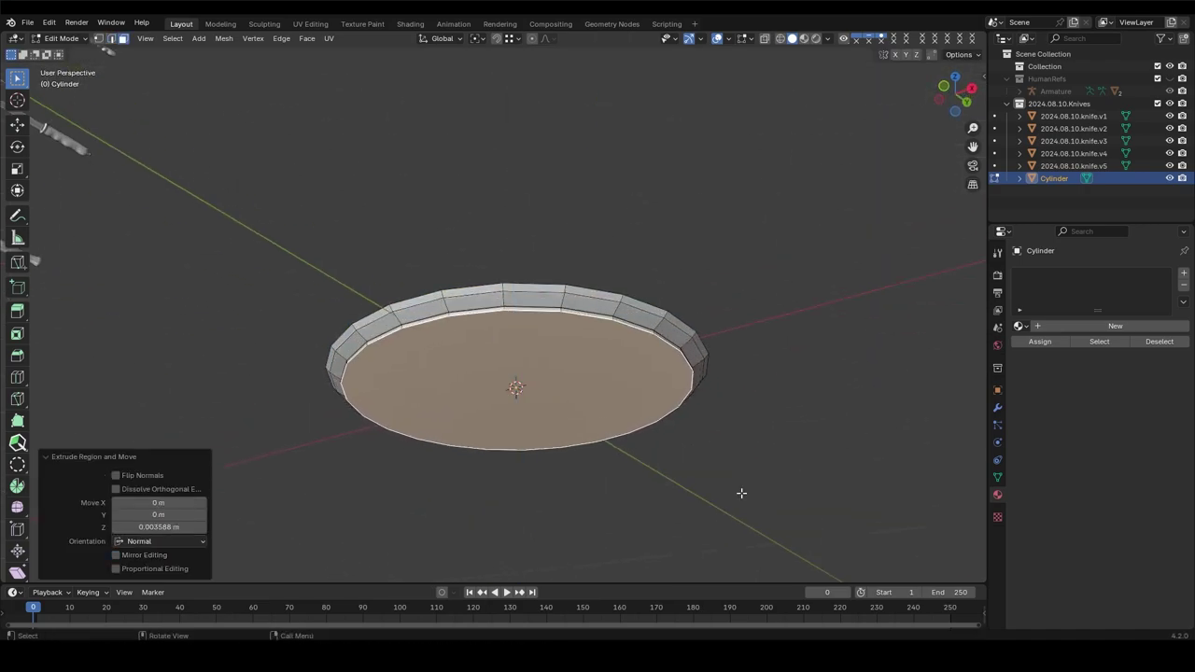
key(s)
click(738, 492)
key(e)
click(719, 489)
key(e)
click(675, 482)
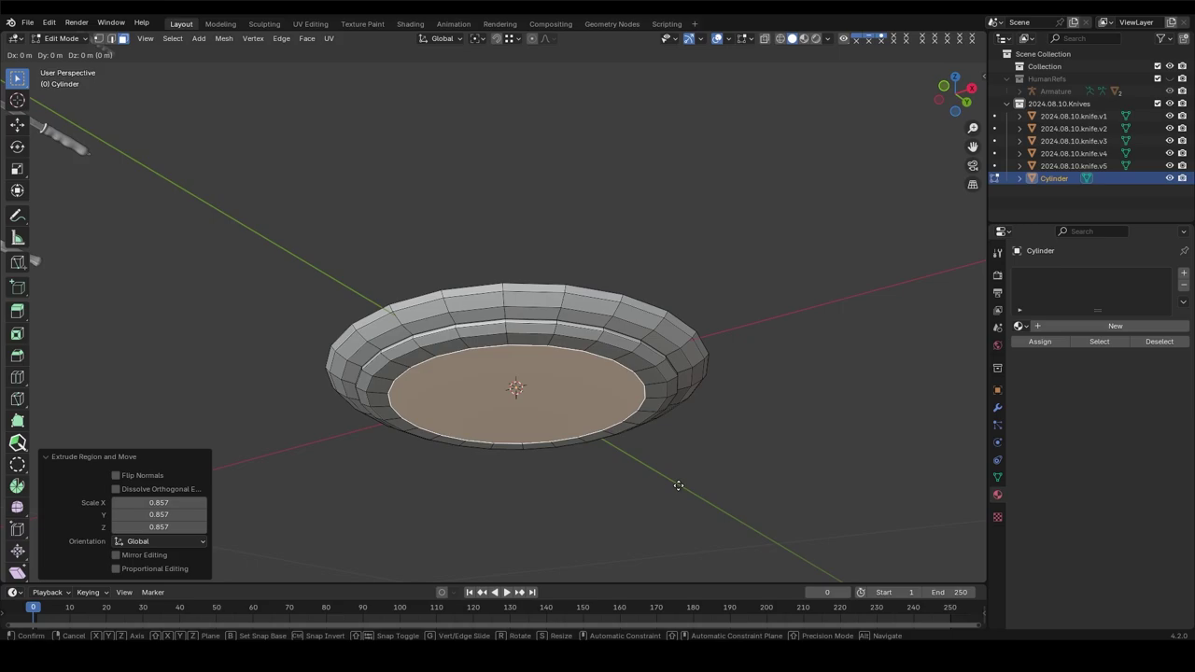
alt+click(497, 320)
key(s)
click(619, 400)
Step: Replace the plate's flat centre face with a clean Grid Fill
mouse_move(619, 401)
middle_down()
mouse_move(699, 454)
mouse_move(571, 252)
mouse_move(654, 327)
middle_up()
key(x)
key(ctrl+f)
key(Tab)
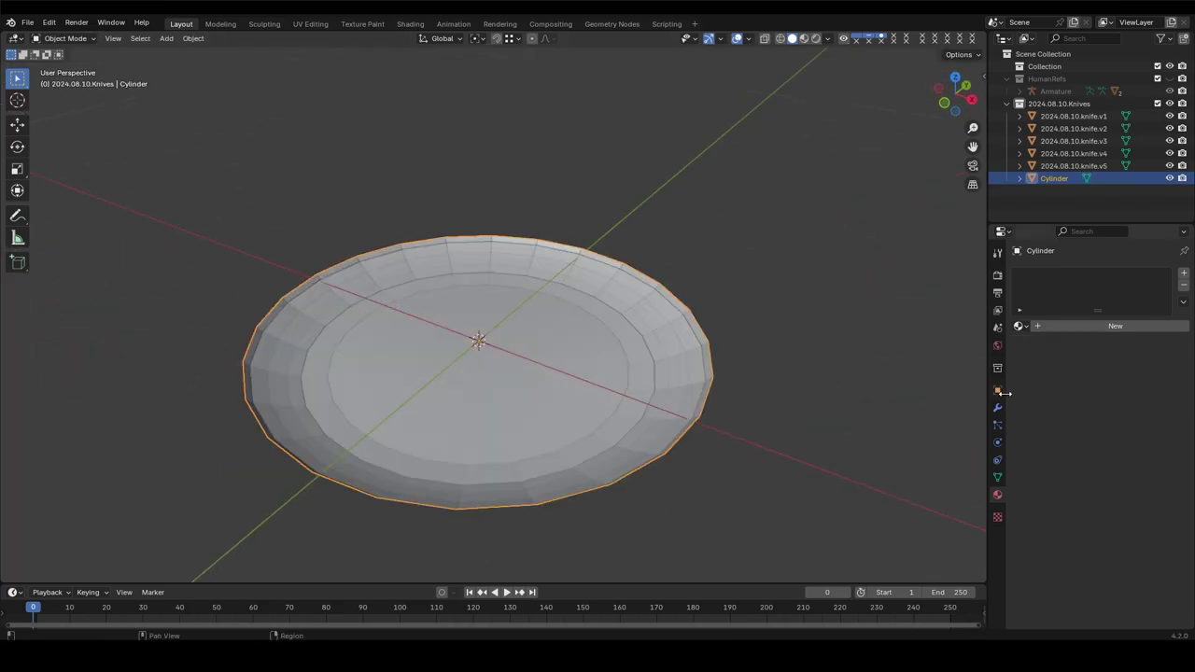
Step: Give the plate a 0.002 m Solidify modifier and 30° Smooth by Angle shading
click(998, 408)
click(1062, 273)
click(910, 421)
drag(1126, 356, 1106, 356)
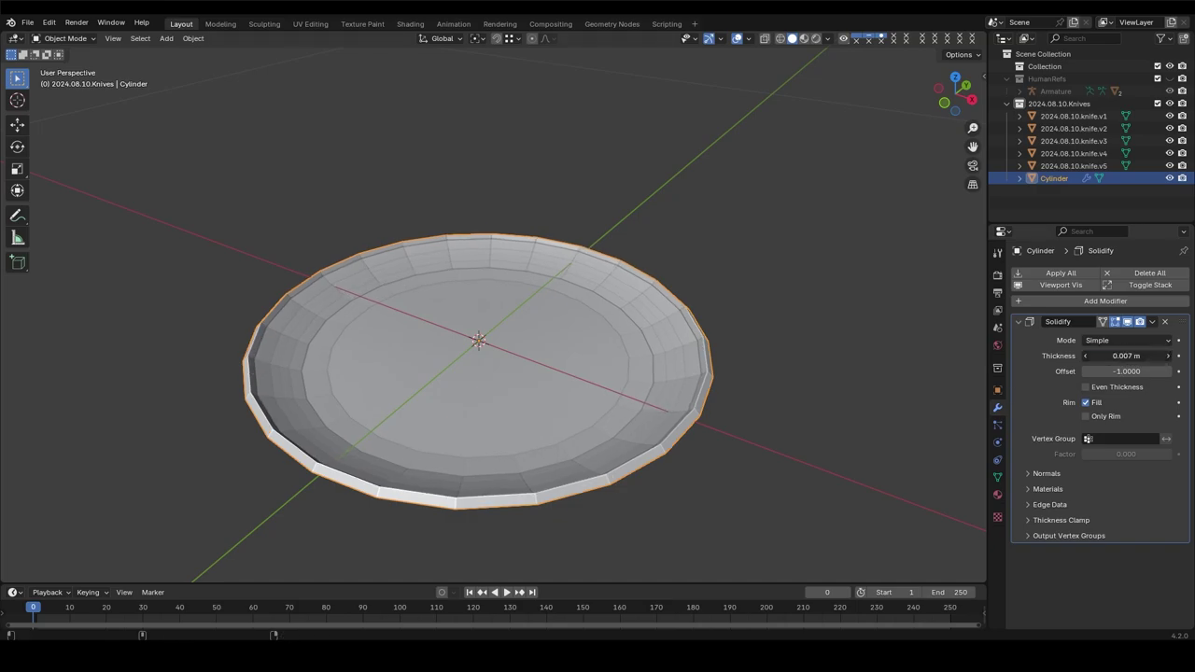
right_click(479, 266)
click(520, 284)
mouse_move(520, 283)
middle_down()
mouse_move(516, 202)
mouse_move(560, 308)
middle_up()
click(560, 308)
Step: Create a 2024.08.10.Plates collection and move the plate into it
key(m)
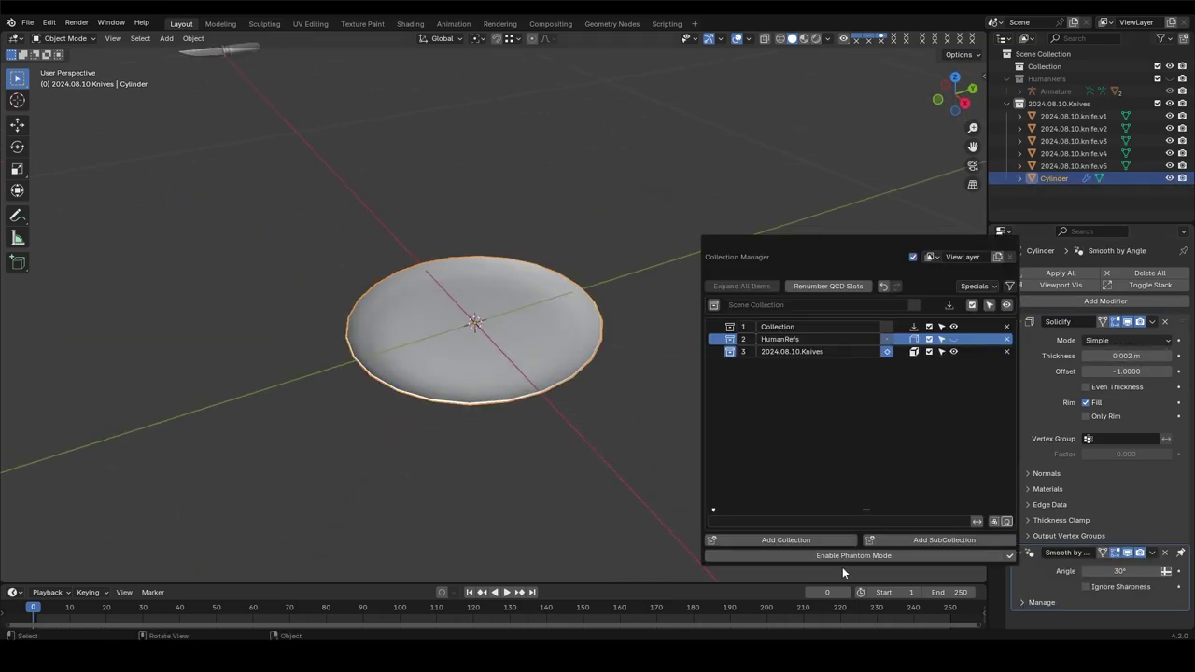
click(840, 540)
double_click(823, 363)
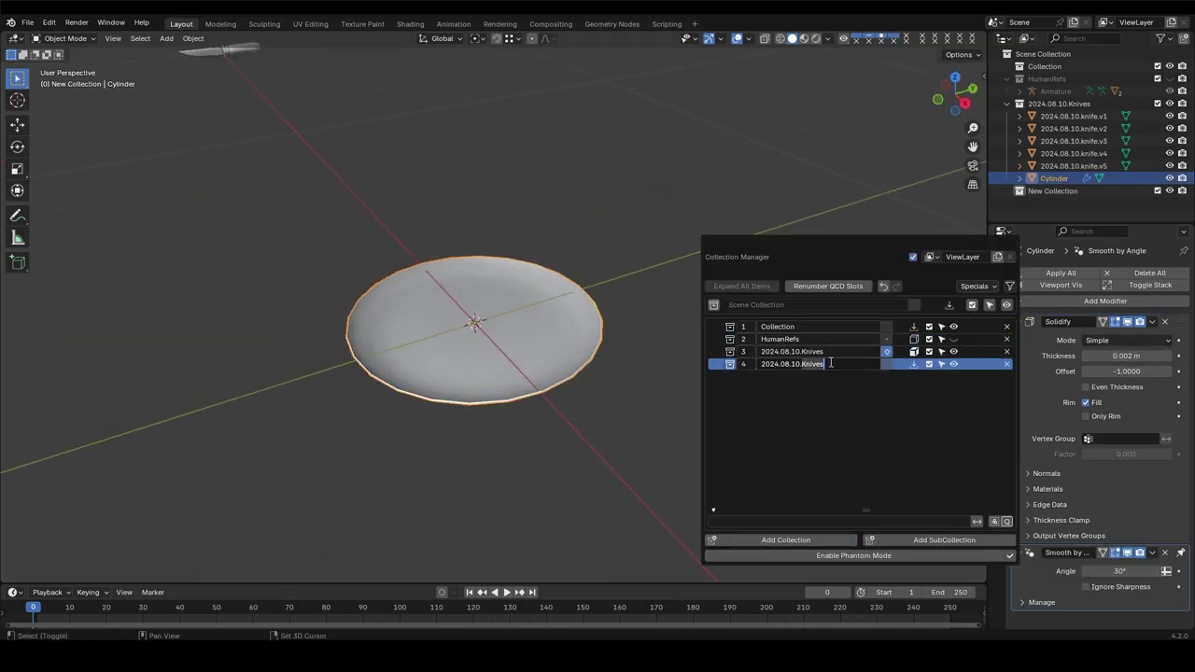
click(914, 363)
Step: Convert the plate to a mesh with modifiers applied and UV-unwrap it
mouse_move(829, 364)
middle_down()
mouse_move(582, 299)
mouse_move(559, 445)
mouse_move(726, 414)
middle_up()
scroll(582, 299, up, 3)
click(549, 327)
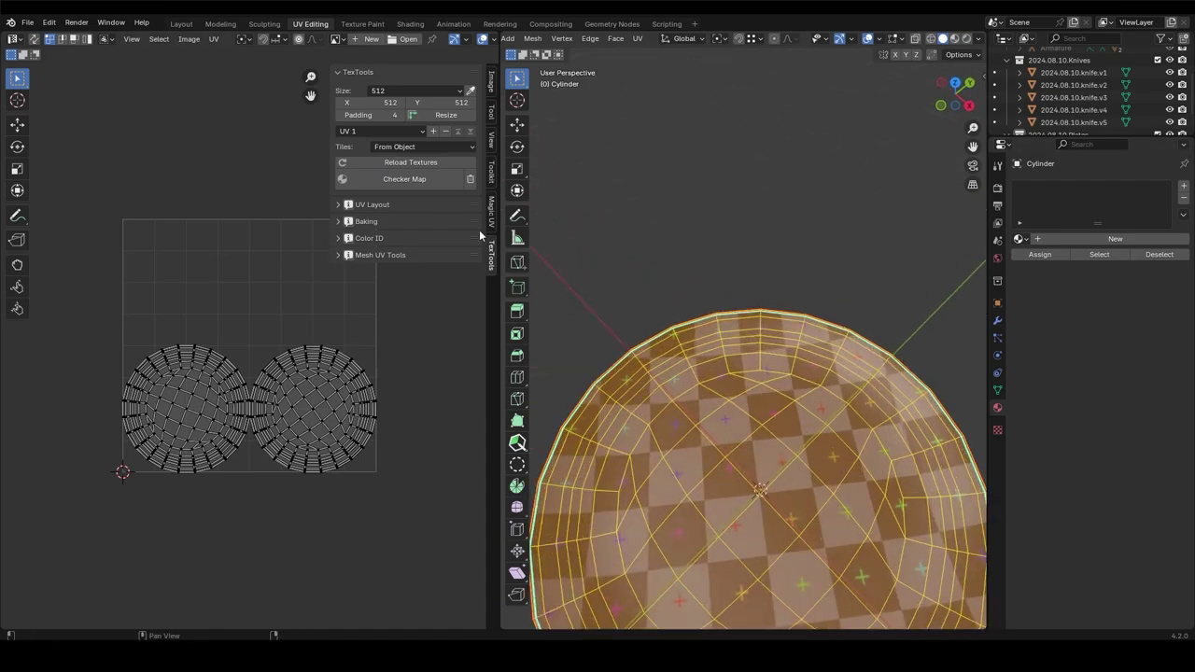
click(405, 178)
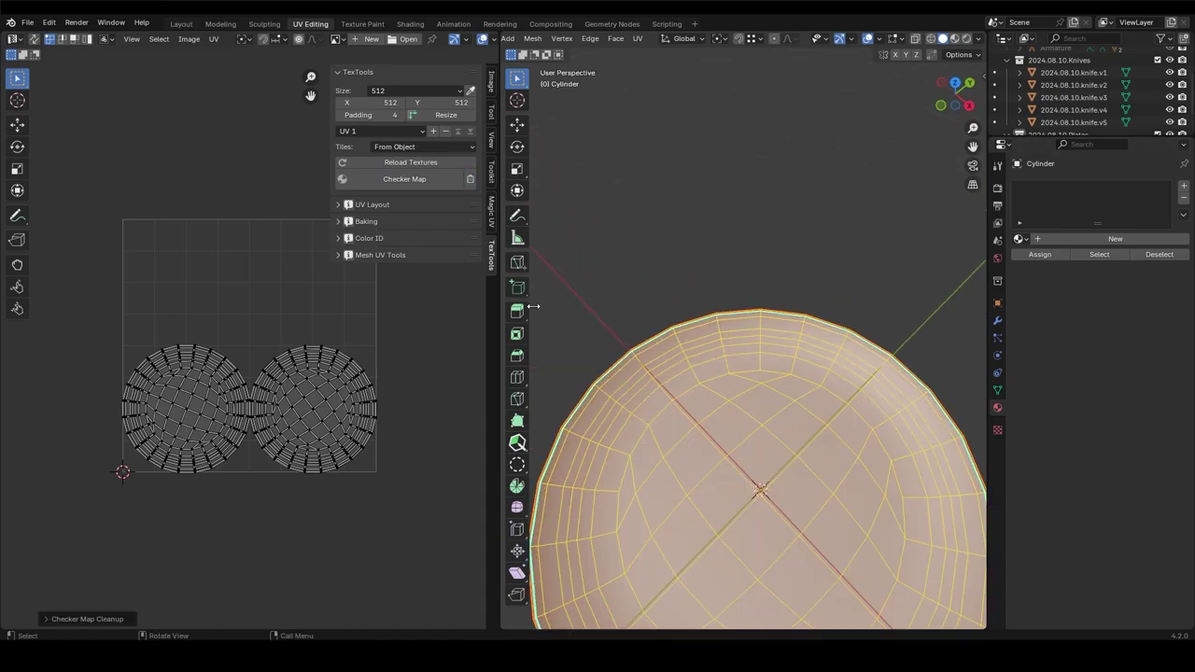
scroll(680, 346, down, 5)
click(190, 26)
text(2024.08.10.plate.v1)
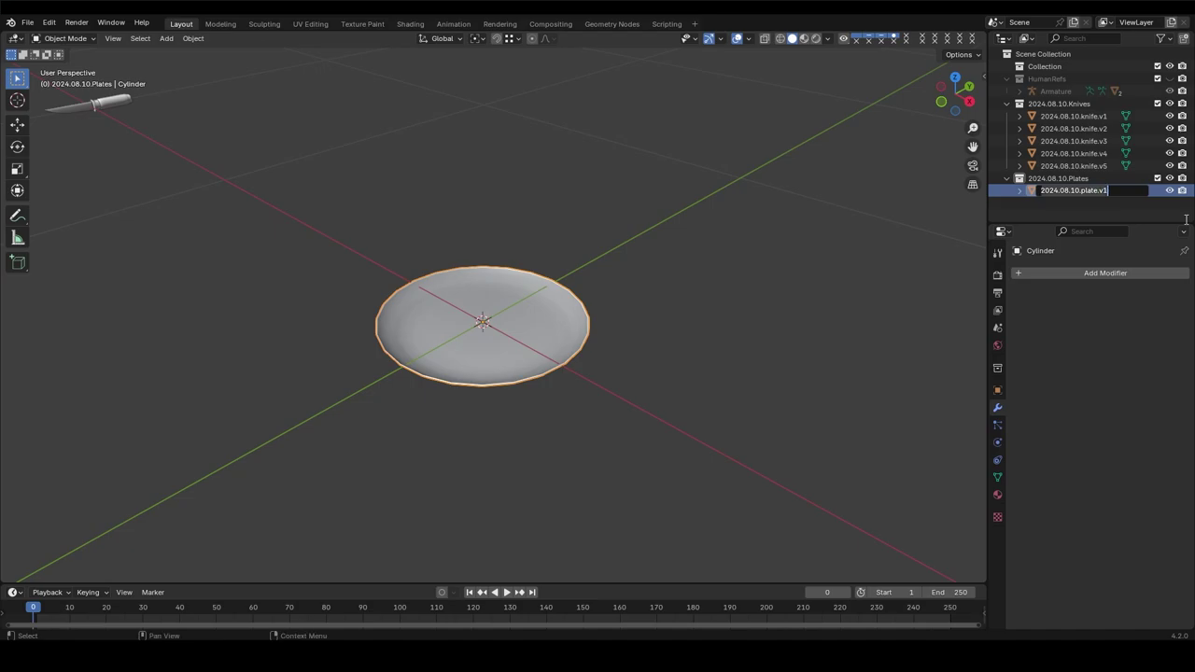
Step: Name the plate 2024.08.10.plate.v1 and give it a new material
key(Return)
click(998, 495)
click(1106, 272)
text(2024.08.10.plate.v1.mat.01)
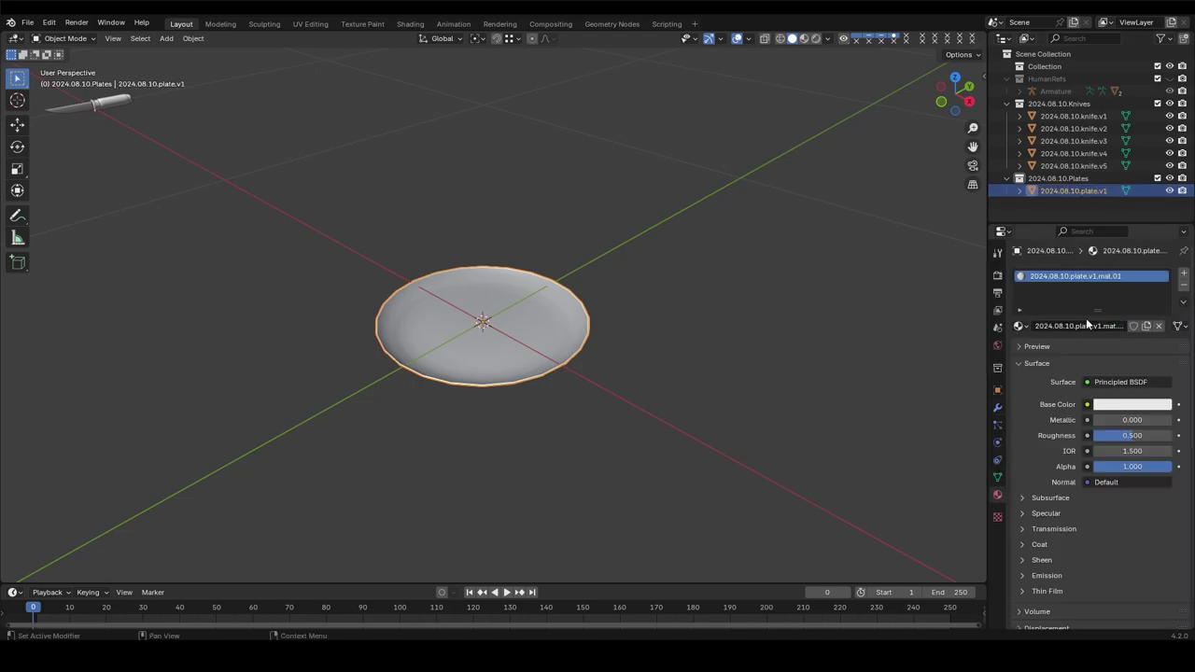
scroll(551, 326, down, 3)
Step: Move the plate 1 m along negative X and stack four copies 0.5 m apart in Z
key(KP_1)
key(g)
key(x)
key(minus)
key(1)
key(Return)
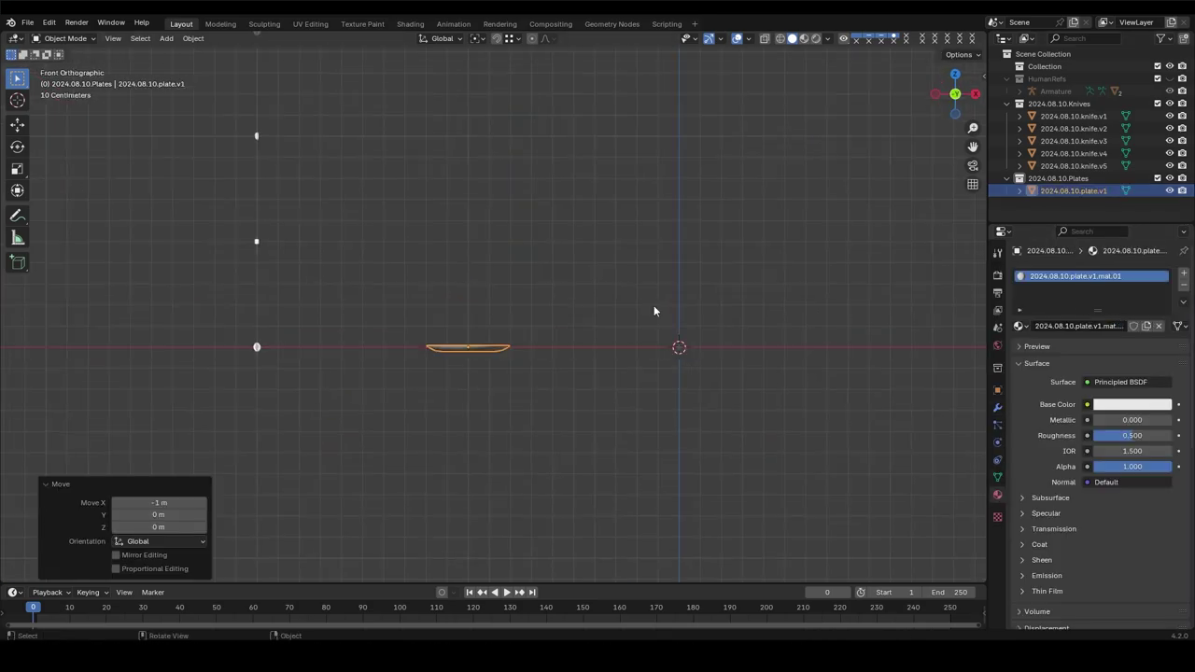
key(shift+d)
text(z0.5)
key(Return)
key(shift+r)
key(shift+r)
key(shift+r)
middle_drag(511, 337, 579, 234)
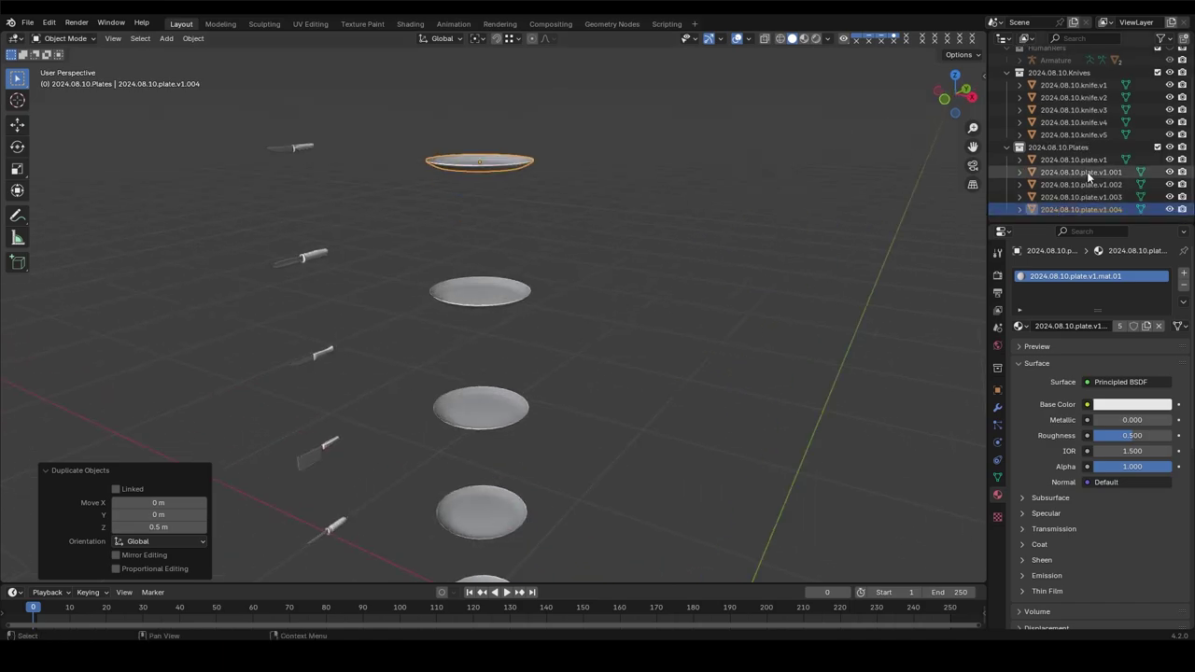
Step: Rename the first two copies 2024.08.10.plate.v2 and 2024.08.10.plate.v3
double_click(1089, 172)
text(2)
key(Return)
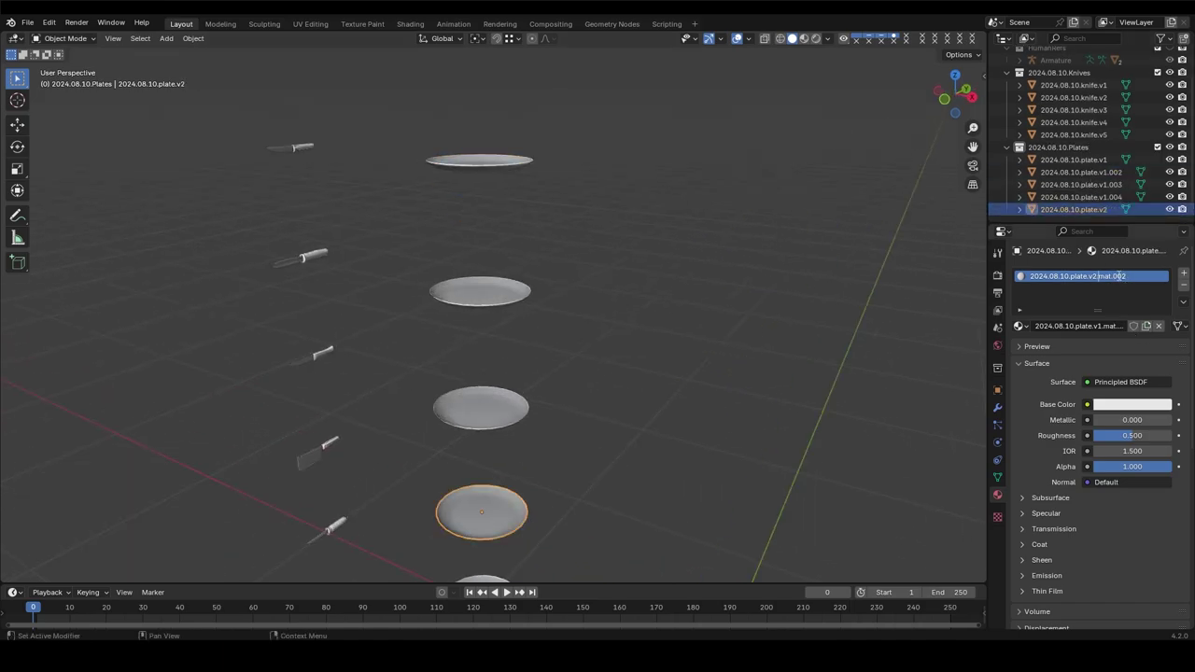
click(1074, 197)
double_click(1073, 197)
text(2024.08.10.plate.v3)
key(Return)
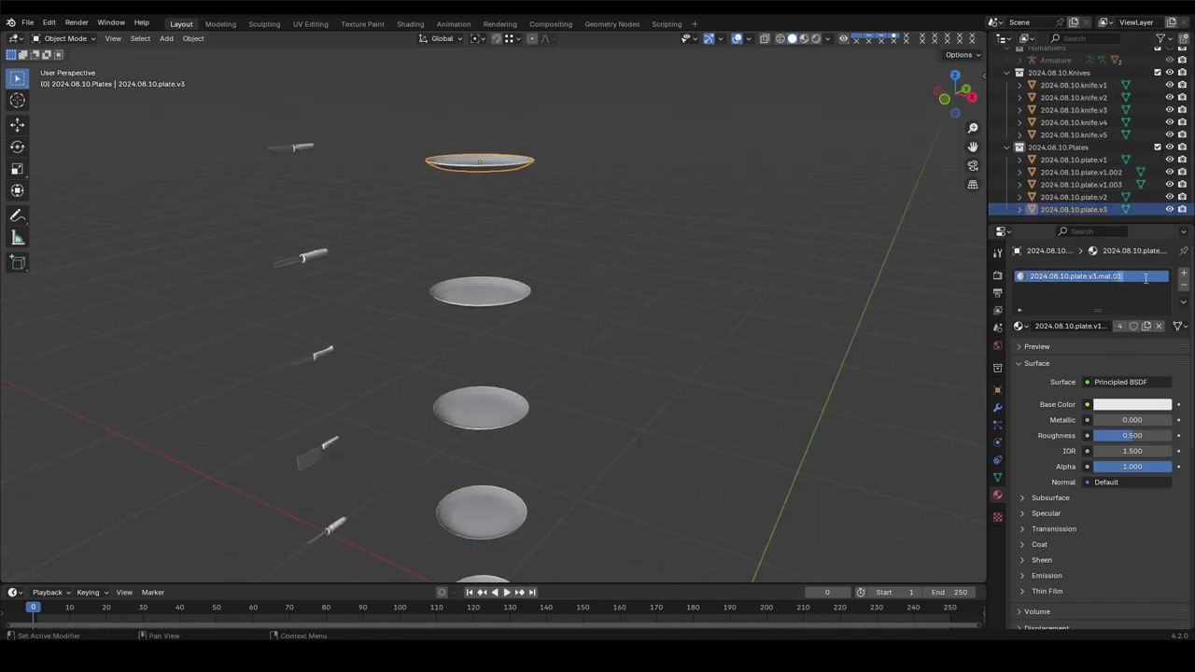
Step: Make the v3 plate's material single-user and rename it to end in 3
click(1120, 326)
double_click(1123, 276)
key(BackSpace)
text(3)
Step: Rename the remaining copies 2024.08.10.plate.v4 and 2024.08.10.plate.v5
click(1074, 184)
double_click(1074, 184)
text(2024.08.10.plate.v4)
key(Return)
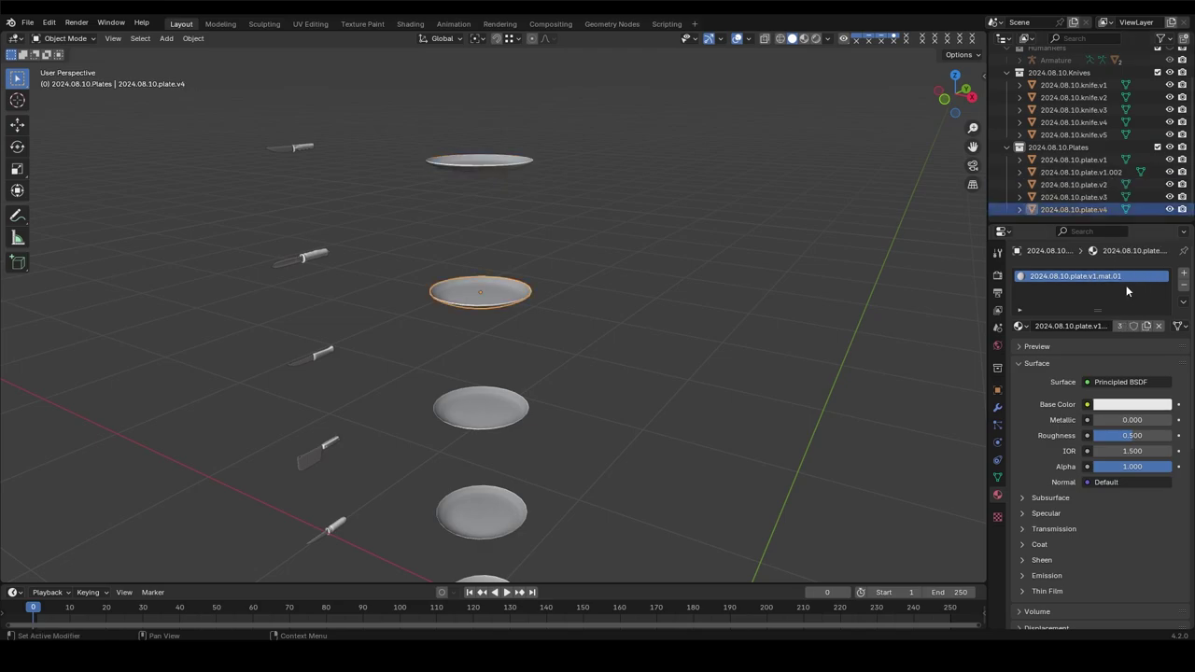
click(1083, 172)
double_click(1083, 172)
text(2024.08.10.plate.v5)
key(Return)
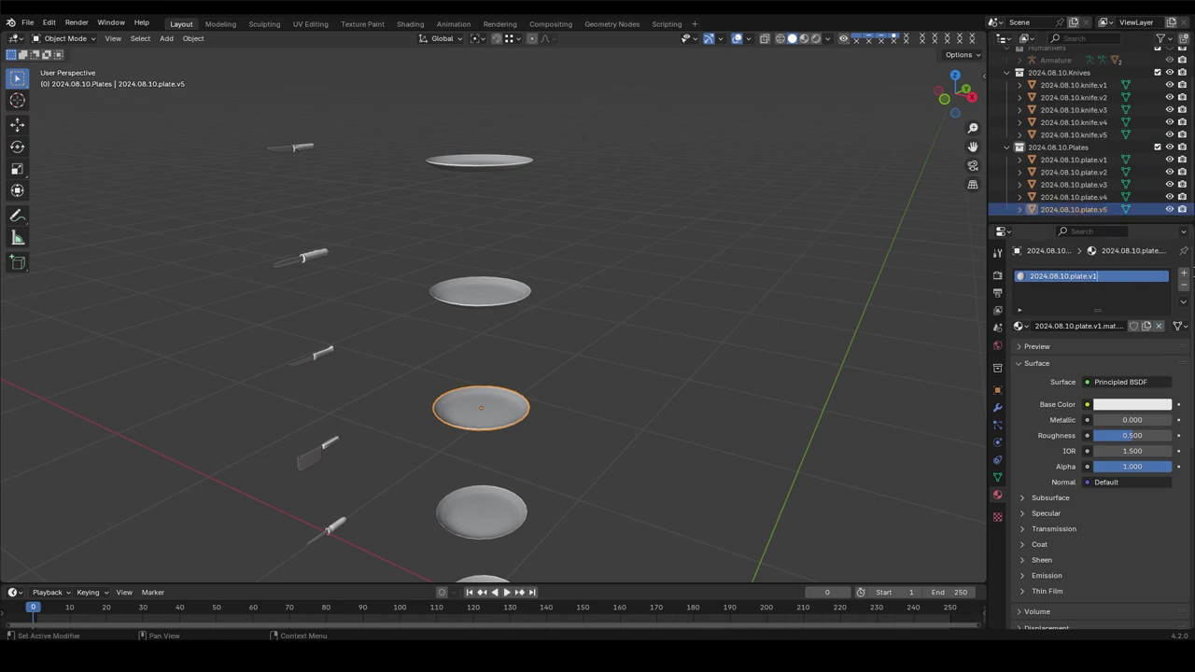
text(5.mat.0)
Step: Save the scene and frame all the plates and knives in view
key(ctrl+s)
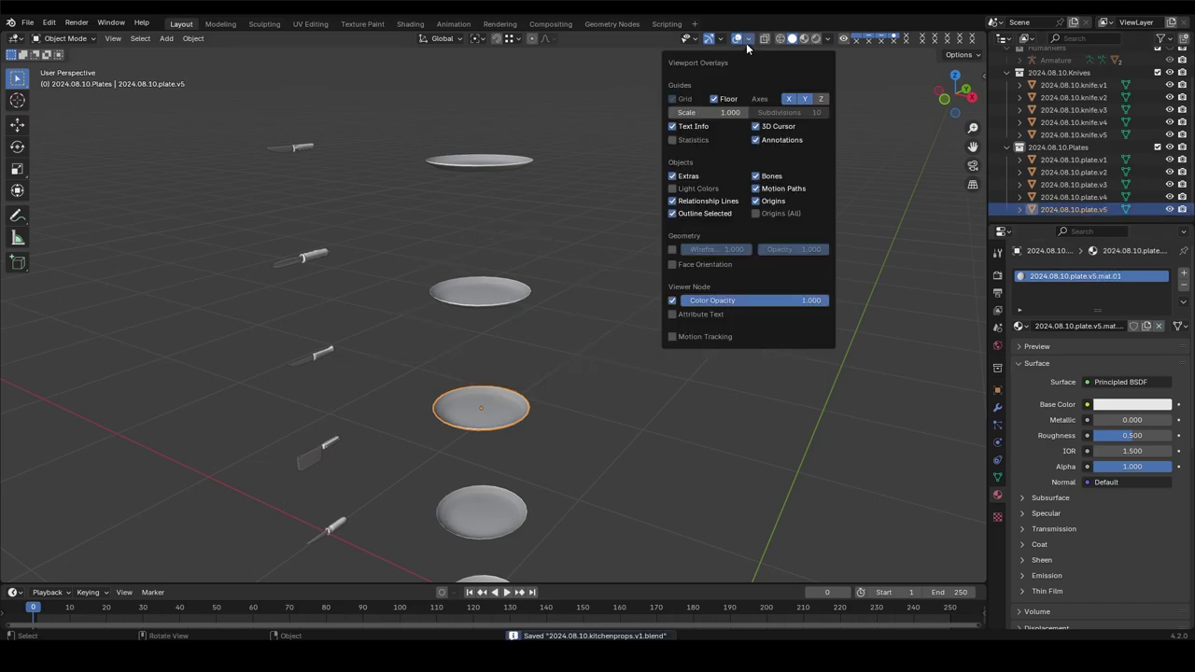
key(Home)
drag(649, 185, 672, 201)
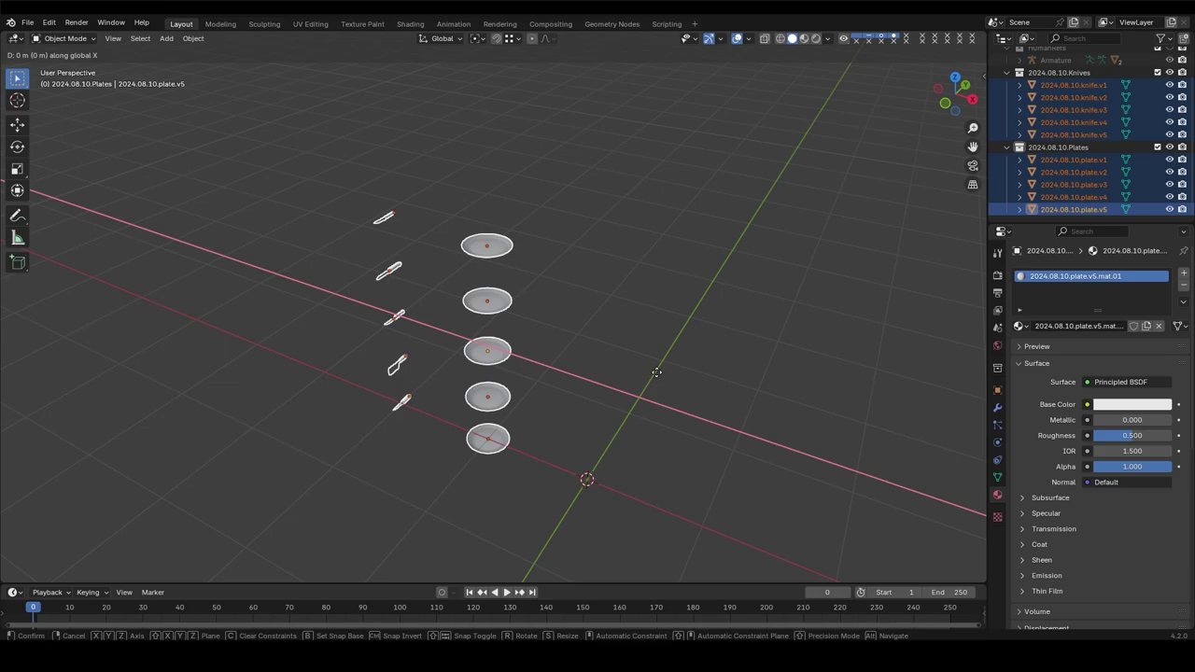
mouse_move(672, 201)
middle_down()
mouse_move(493, 335)
mouse_move(641, 432)
mouse_move(488, 337)
mouse_move(576, 364)
mouse_move(524, 336)
middle_up()
Step: Add a cylinder for the cup and size it against the human reference
key(shift+a)
click(580, 40)
scroll(826, 465, down, 5)
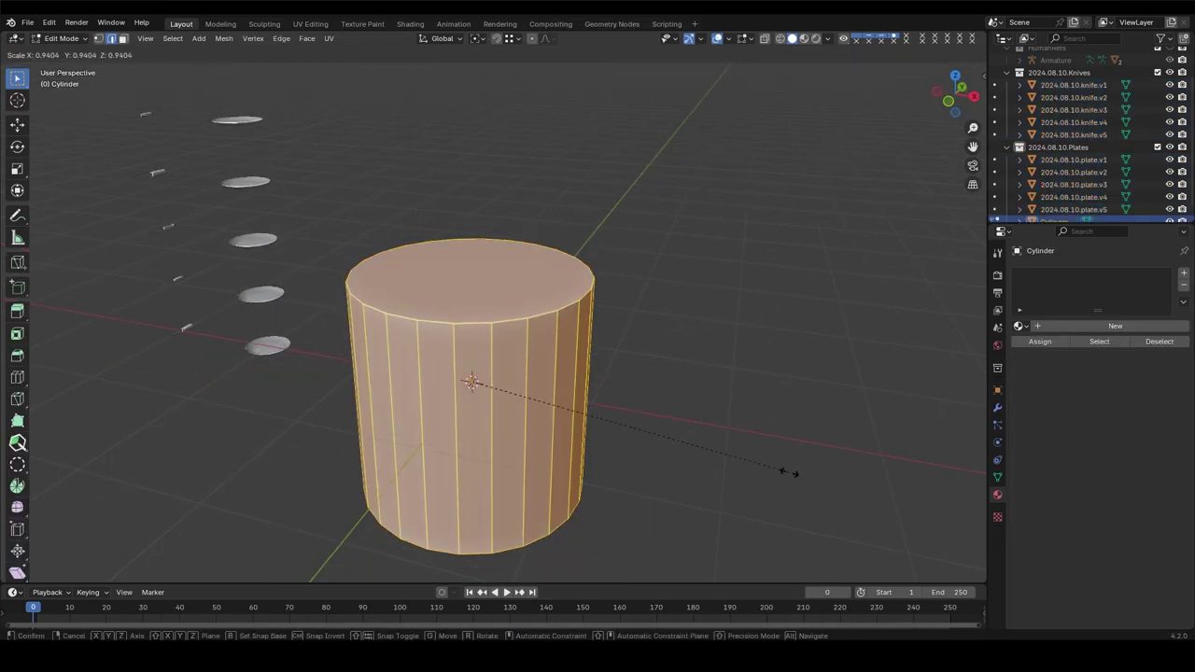
mouse_move(825, 465)
middle_down()
mouse_move(625, 308)
mouse_move(669, 416)
middle_up()
key(g)
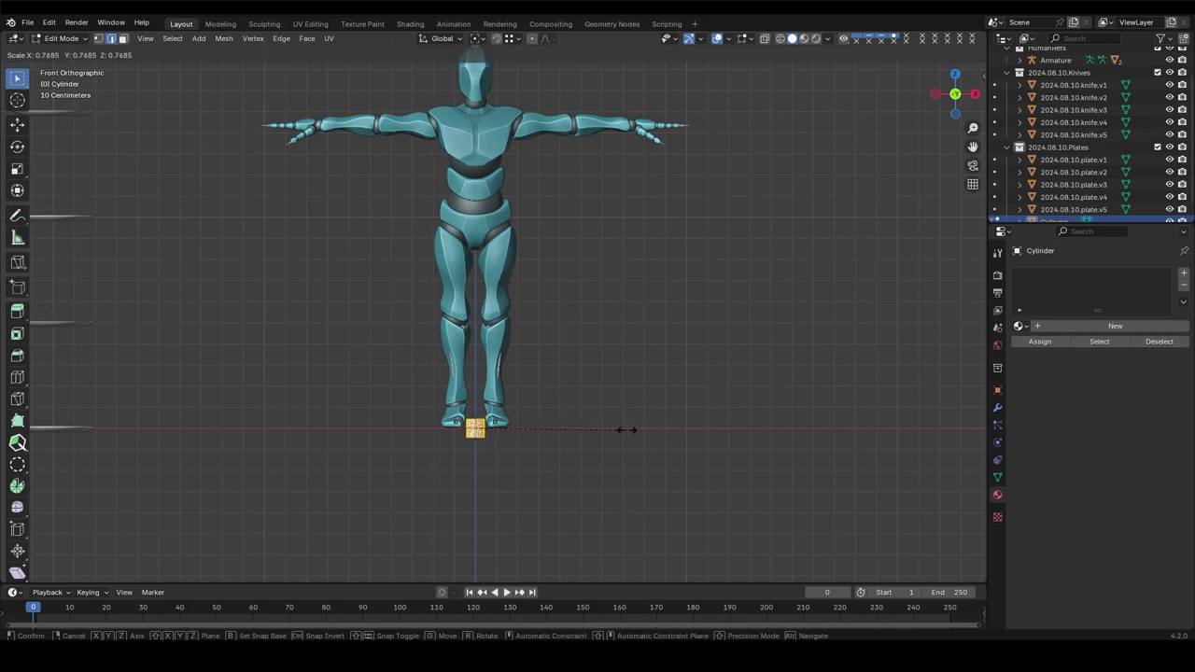
key(z)
click(622, 422)
text(2024.08.10.Cups)
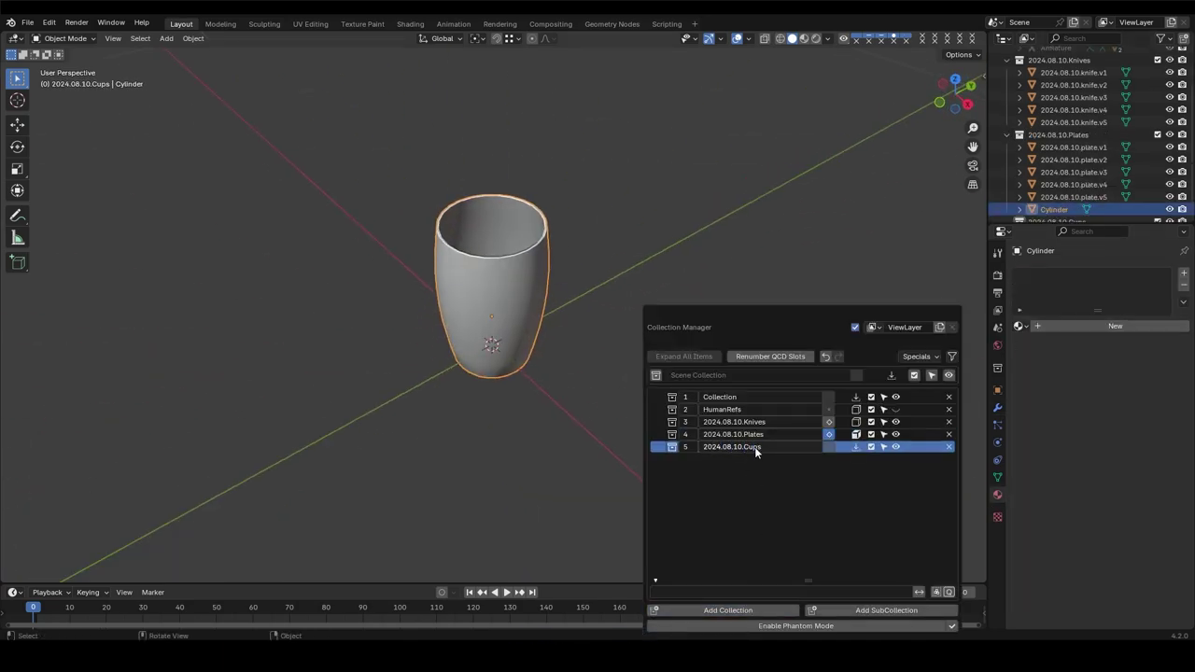
Step: Move the cup into 2024.08.10.Cups and name it 2024.08.10.glasscup.v1
click(829, 446)
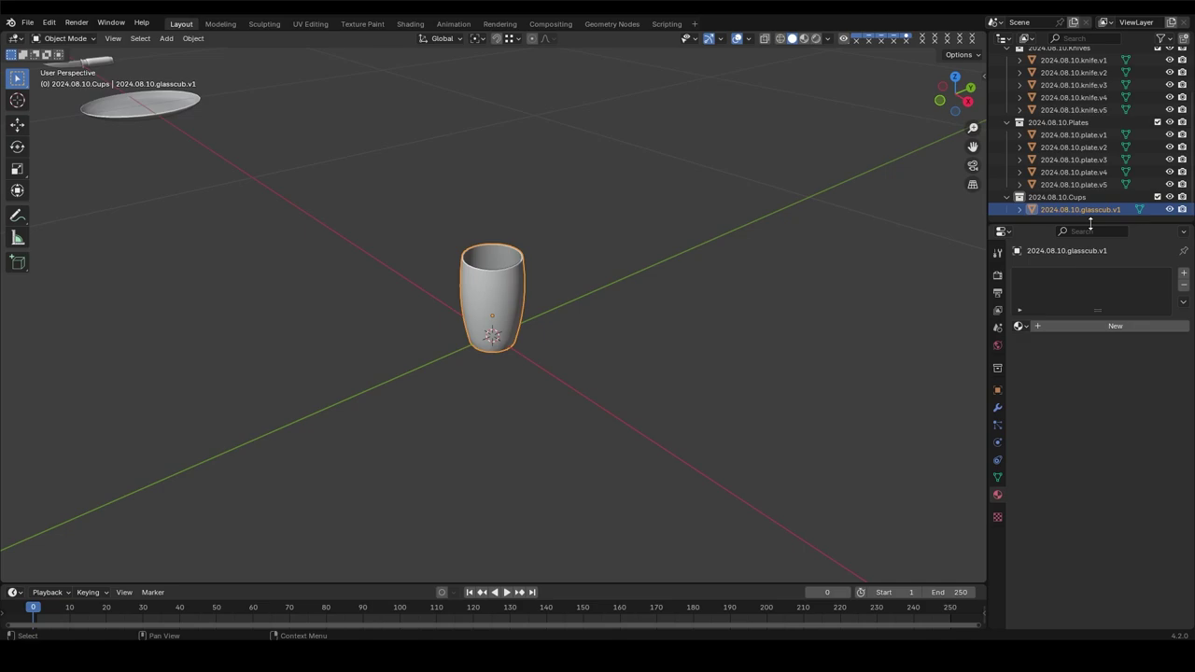
text(p.)
key(Return)
middle_drag(435, 267, 479, 302)
Step: Isolate the cup, select its whole mesh and create the new 2024.08.10.glasscup.v1.mat.01 material
key(KP_Divide)
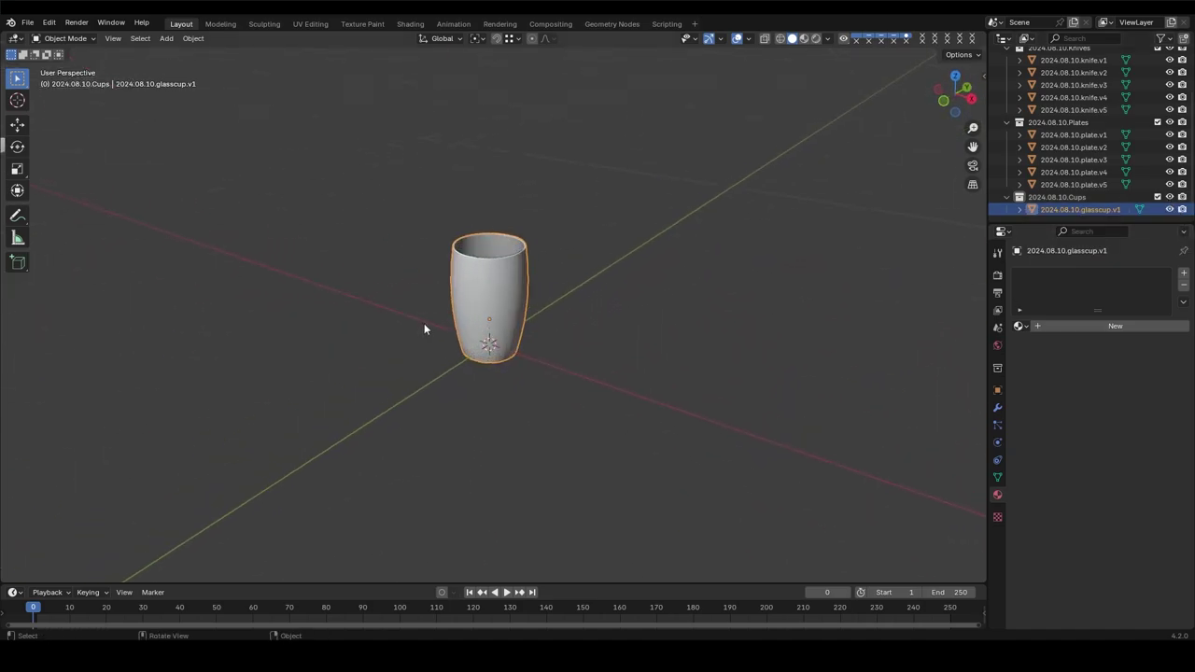
key(Tab)
scroll(424, 323, up, 5)
alt+click(632, 208)
mouse_move(632, 208)
middle_down()
mouse_move(507, 280)
mouse_move(476, 332)
middle_up()
key(a)
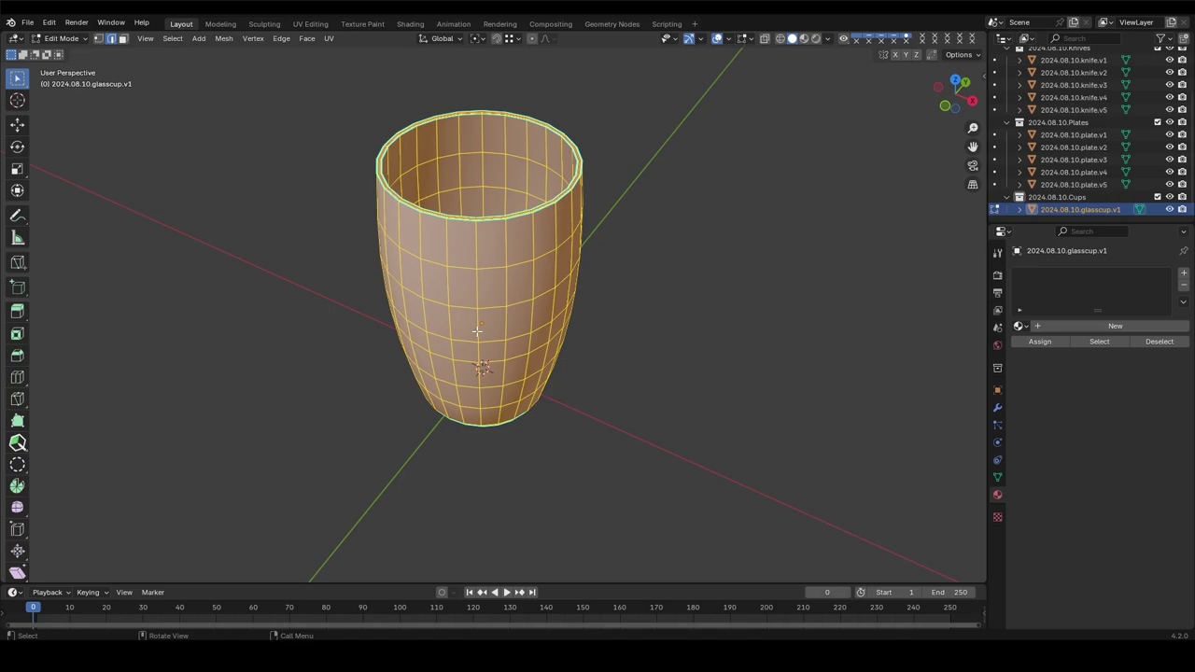
click(1074, 326)
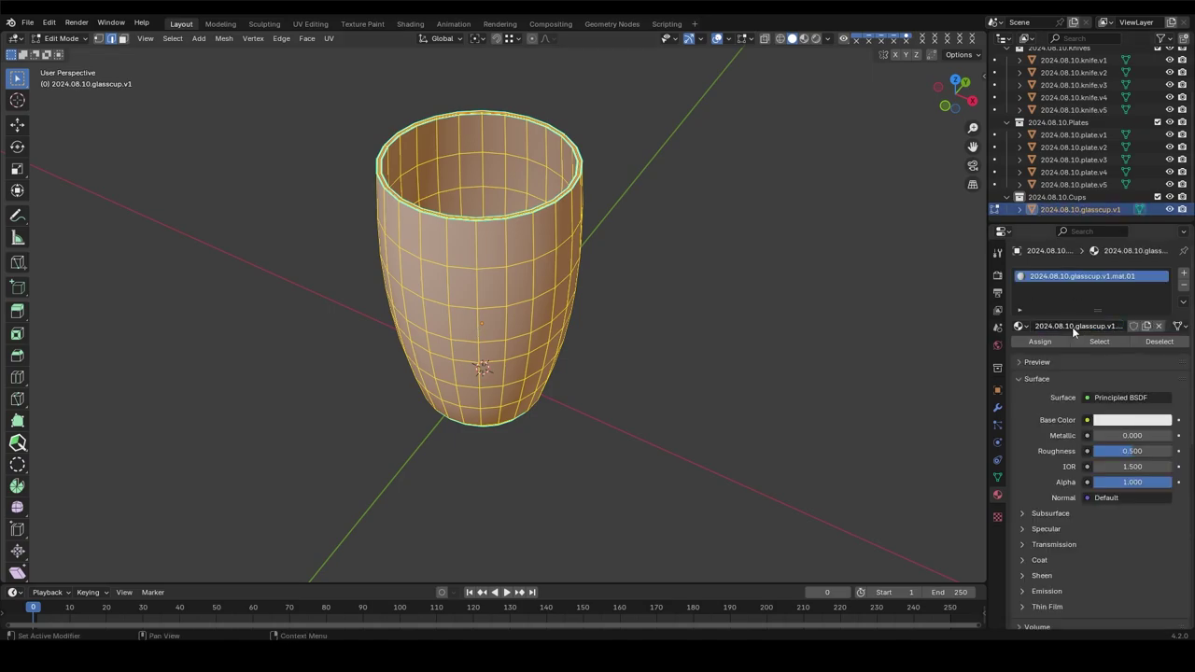
Step: Unwrap the cup, save, and view it in UV Editing with the checker map on
key(u)
click(347, 121)
key(ctrl+s)
click(310, 24)
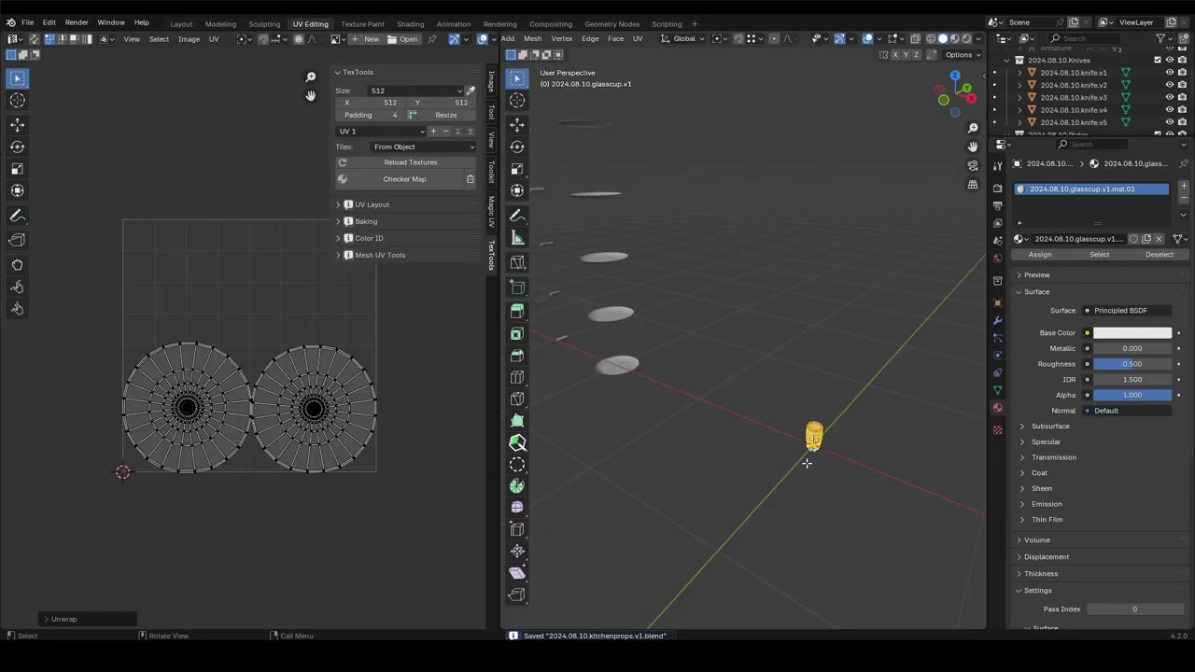
key(KP_Decimal)
click(374, 174)
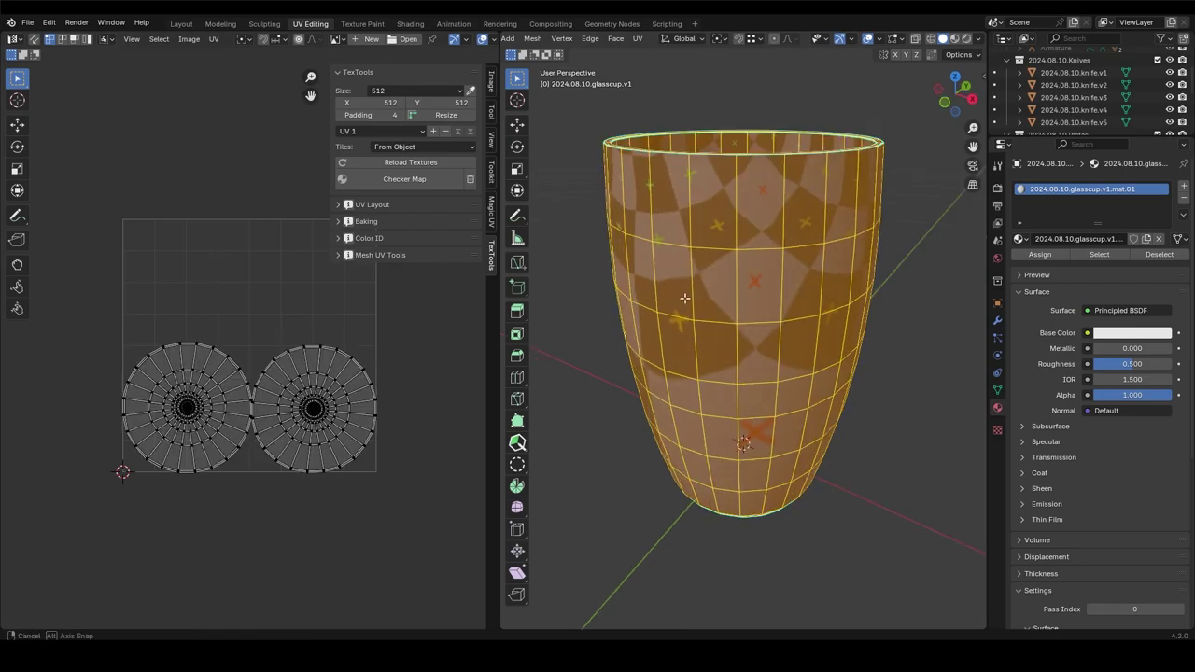
Step: Unwrap the cup into two UV islands and straighten both into grids
key(alt+a)
key(KP_7)
alt+click(731, 349)
middle_drag(731, 349, 887, 187)
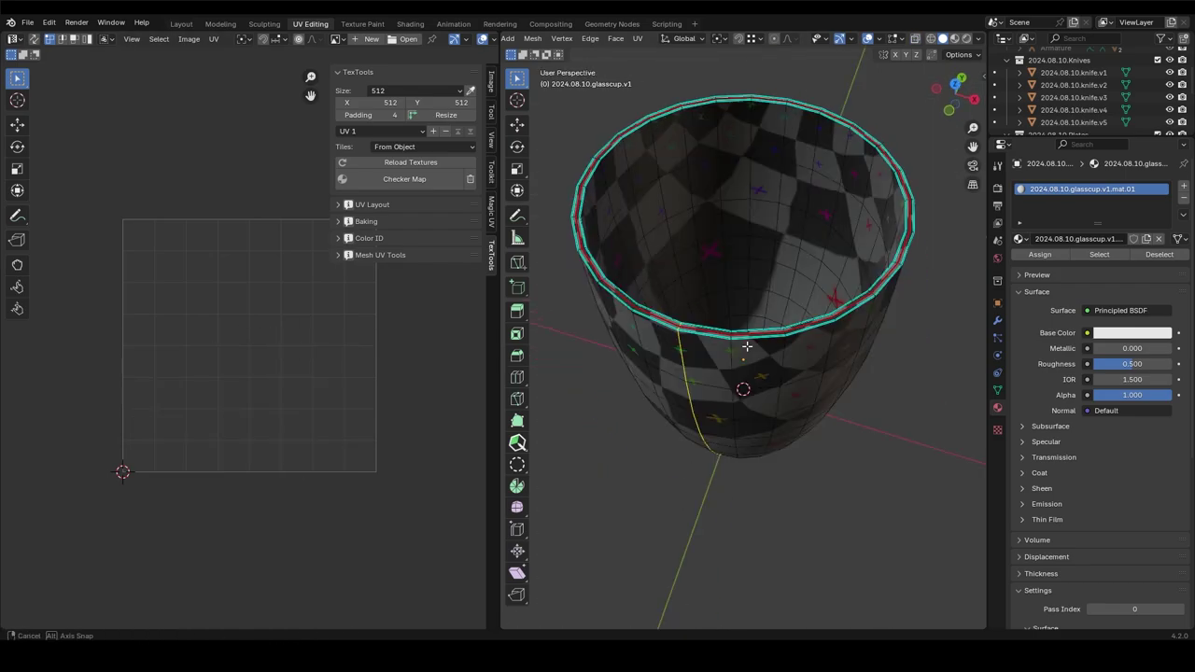
click(959, 54)
key(u)
click(778, 182)
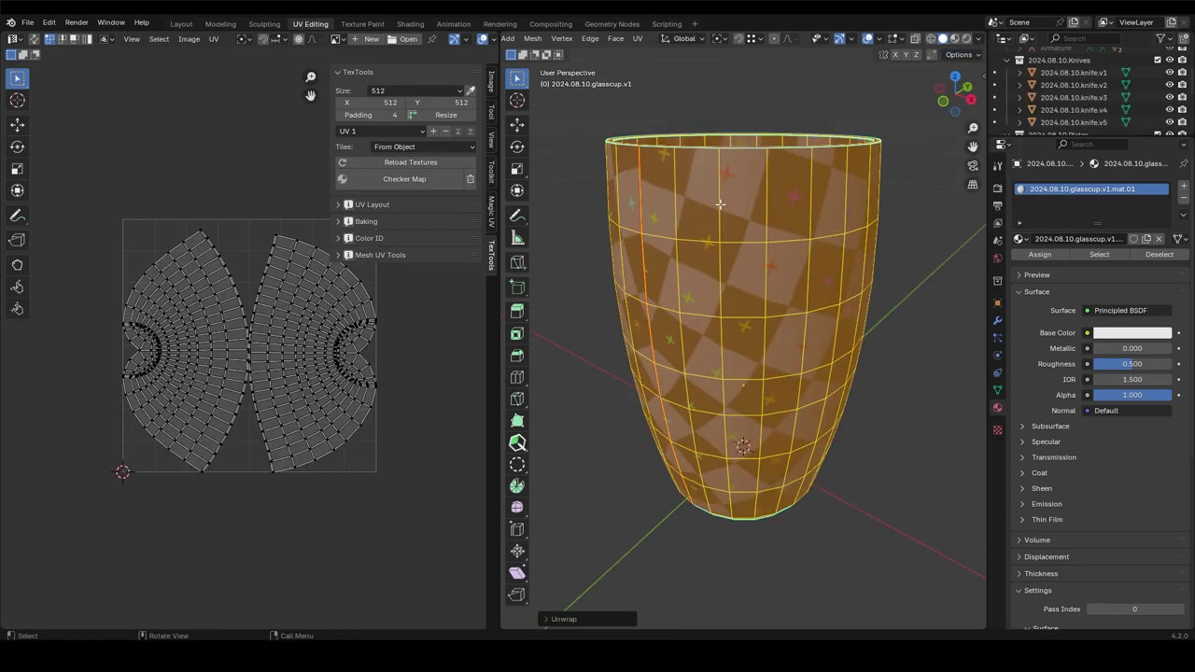
click(345, 422)
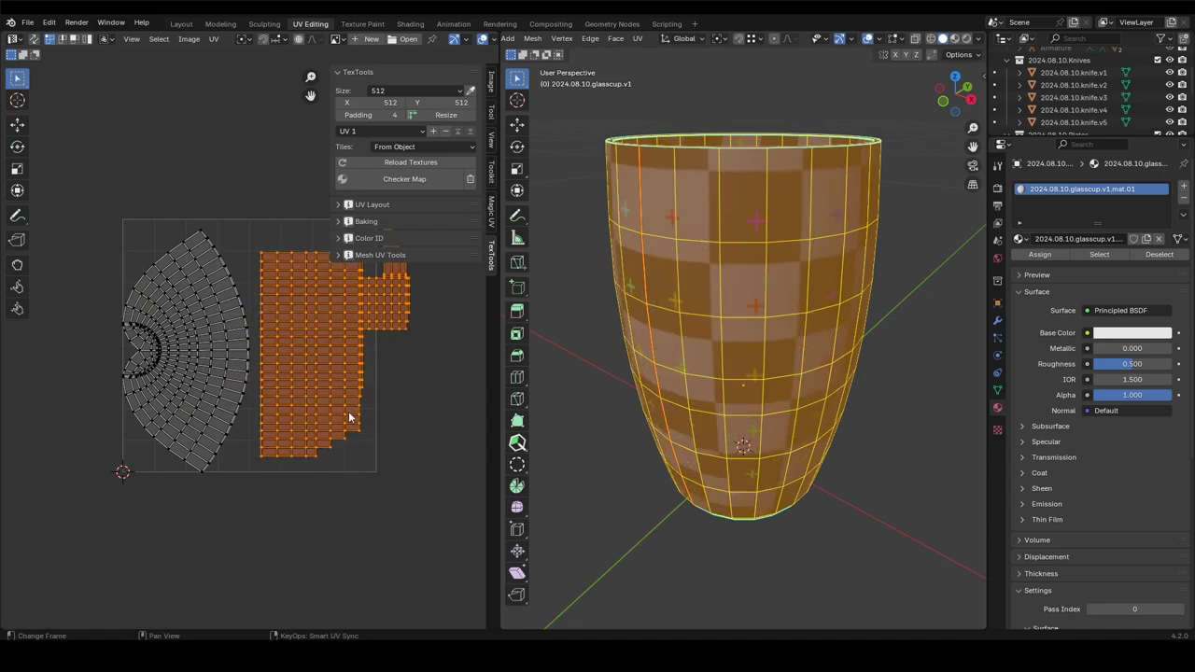
click(205, 420)
key(ctrl+z)
key(ctrl+z)
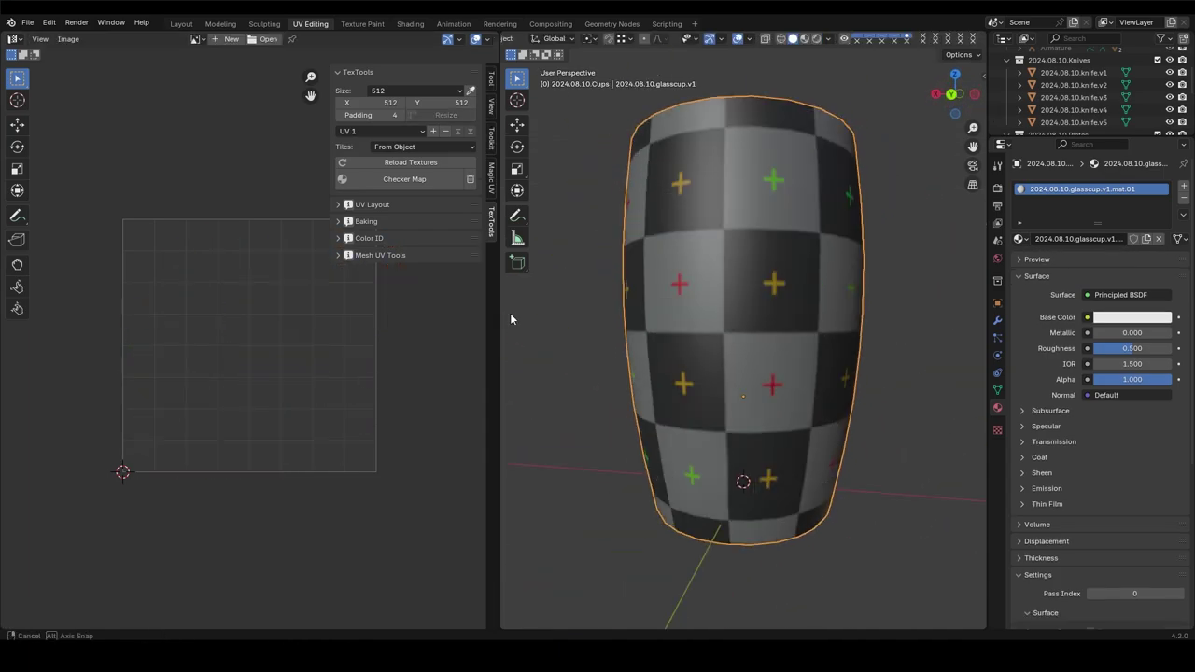
key(ctrl+shift+z)
key(ctrl+z)
Step: Grow the selection over the whole cup and re-unwrap it
click(783, 411)
key(ctrl+KP_Add)
key(ctrl+KP_Add)
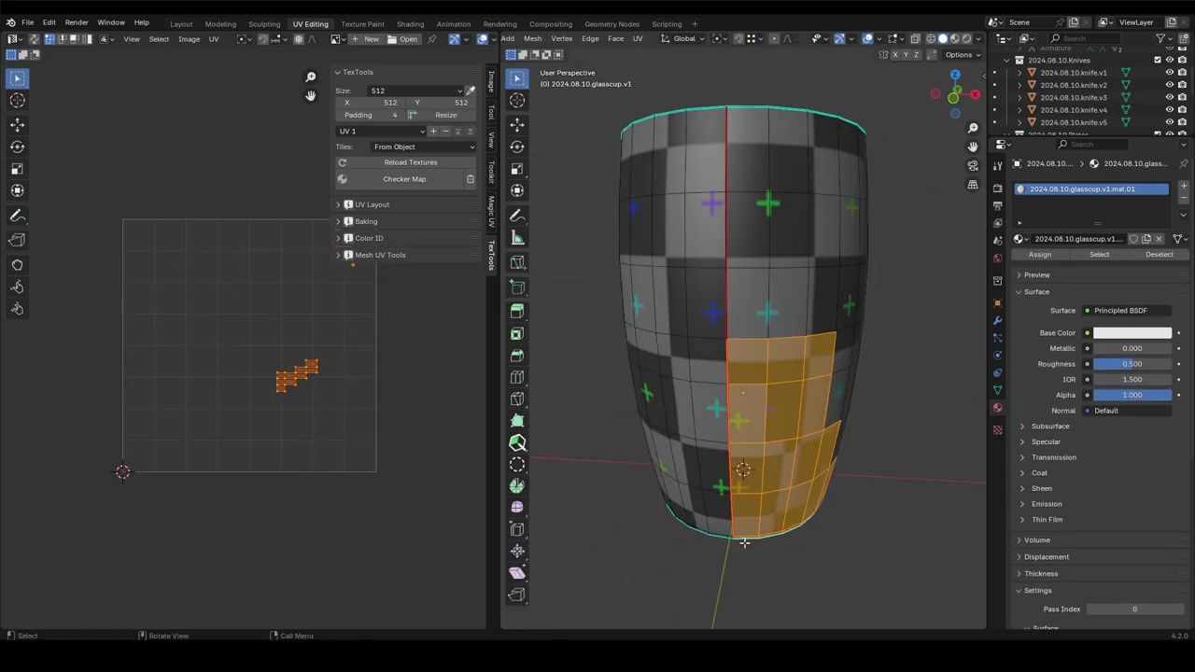
key(ctrl+KP_Add)
key(ctrl+KP_Add)
key(ctrl+KP_Add)
key(u)
click(660, 229)
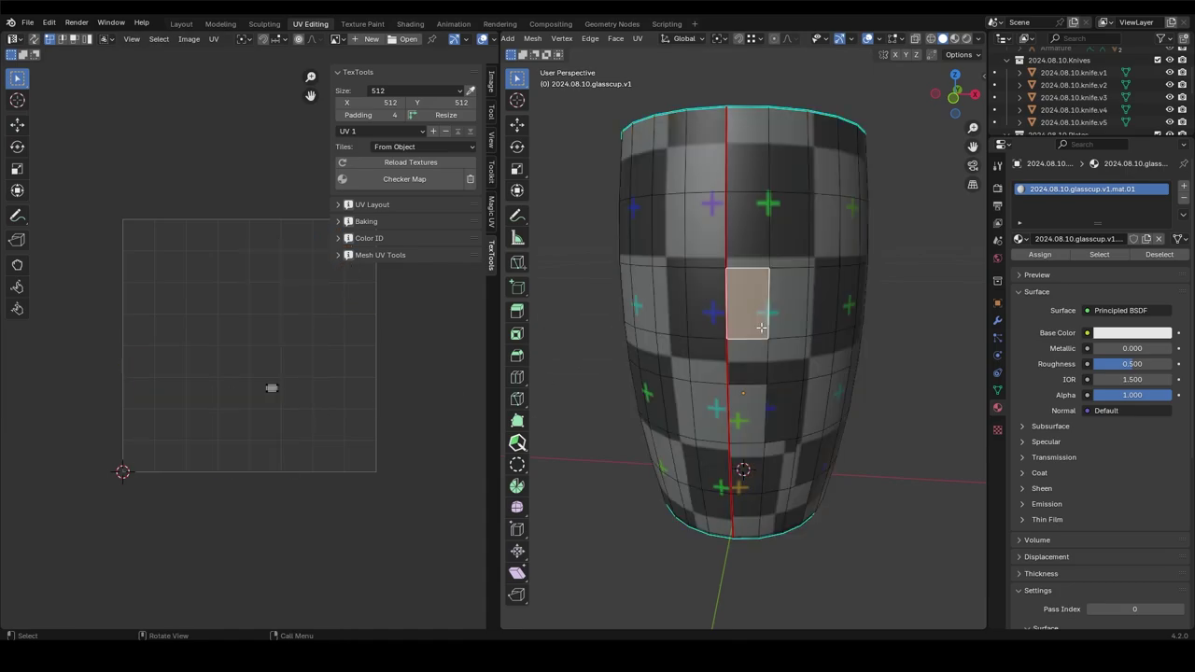
key(ctrl+p)
key(Escape)
key(Tab)
Step: Rectify and pack the cup's UV islands, then unwrap it into a fan-shaped island
middle_drag(760, 358, 695, 237)
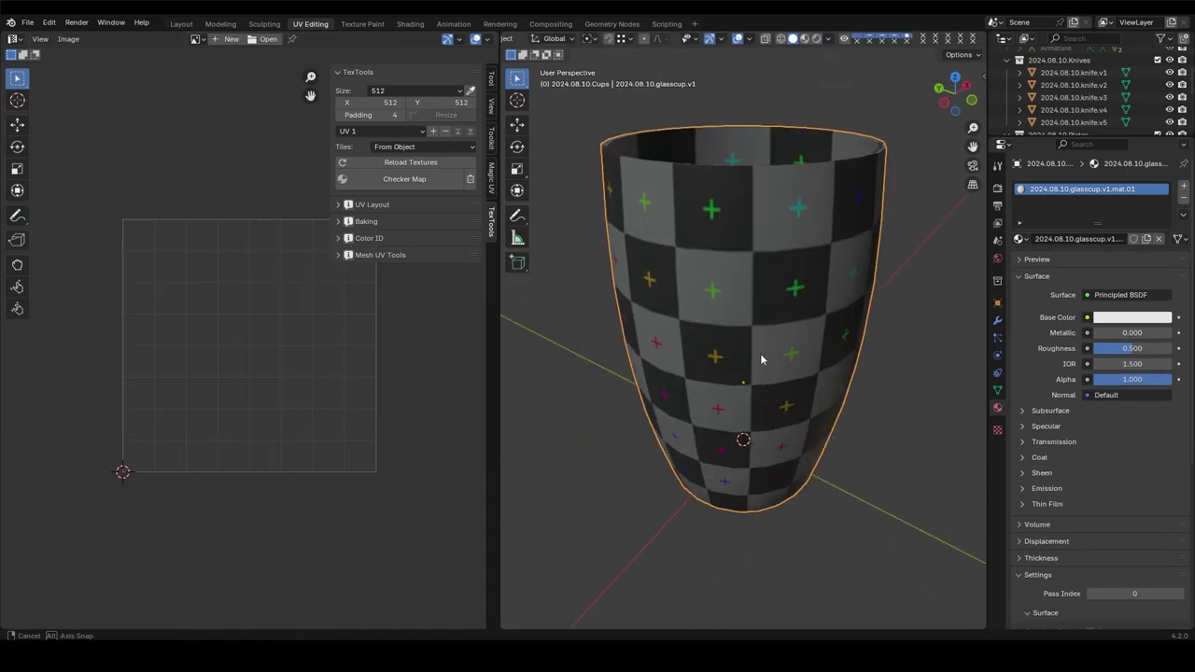
key(Tab)
key(a)
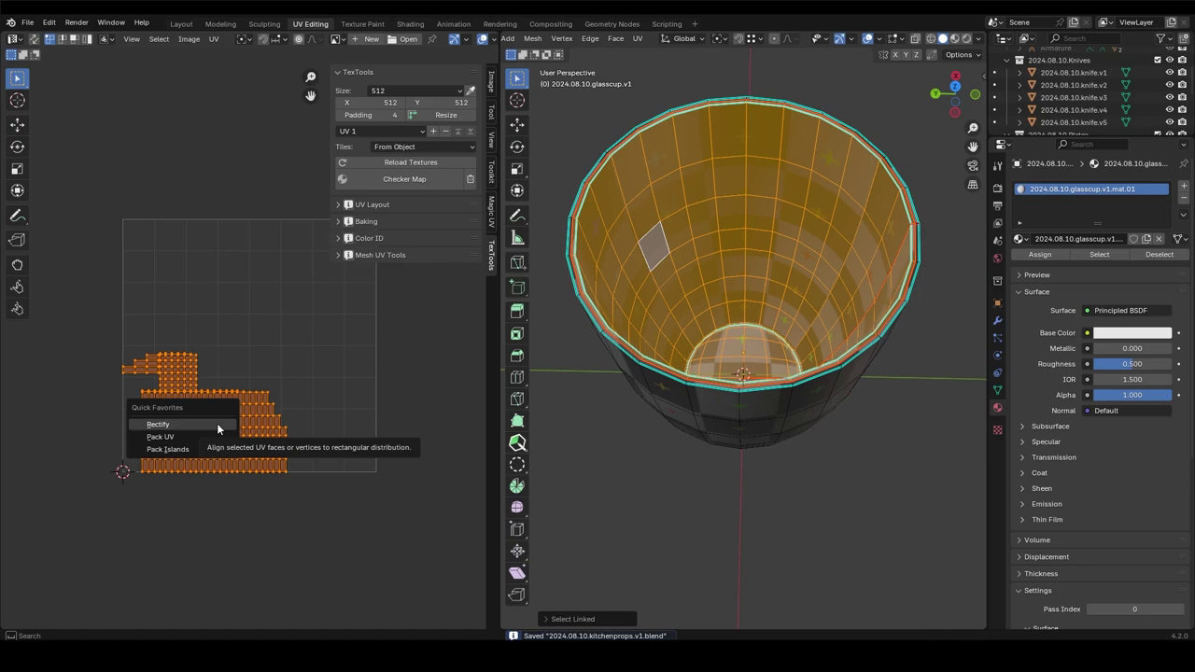
key(u)
click(252, 363)
click(241, 383)
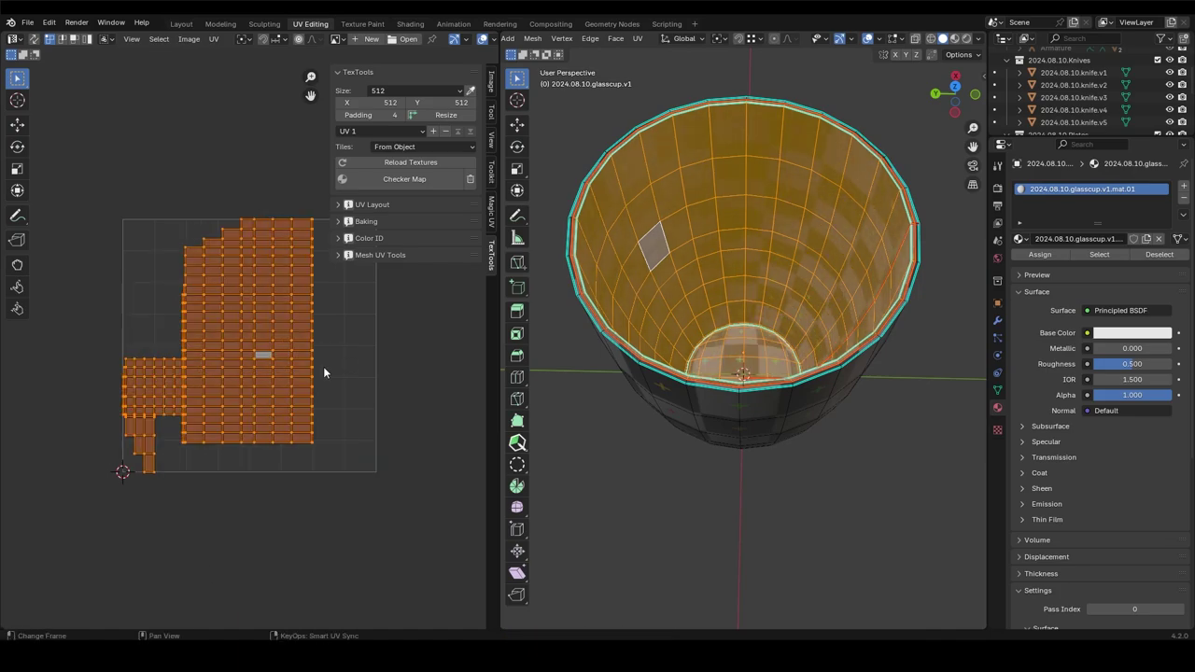
key(Tab)
key(Tab)
key(u)
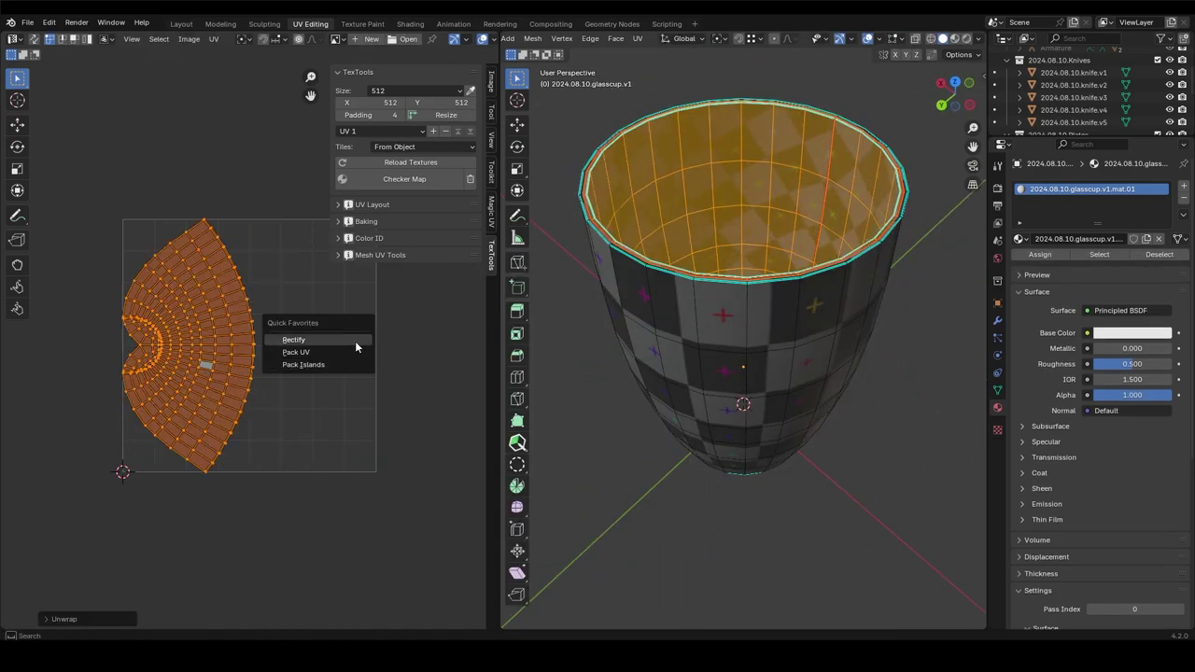
click(334, 354)
Step: Rectify the cup's UV islands into blocks and Pack Islands into the tile
key(q)
click(308, 364)
key(alt+a)
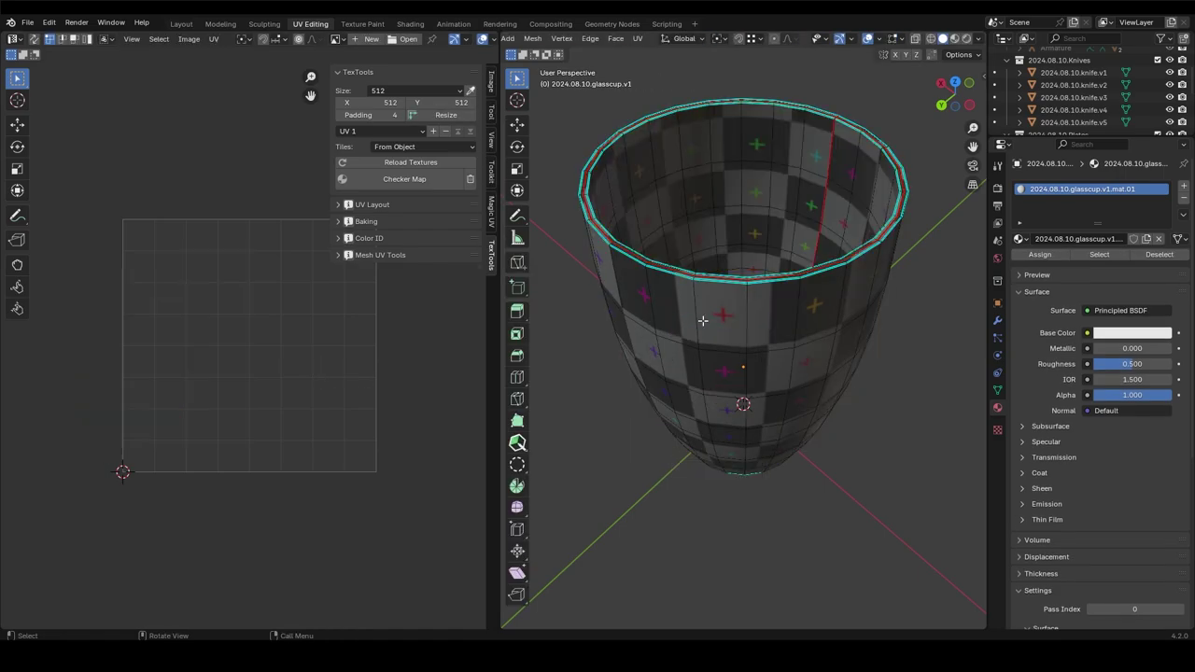
key(a)
key(q)
click(263, 403)
key(q)
click(245, 457)
key(Tab)
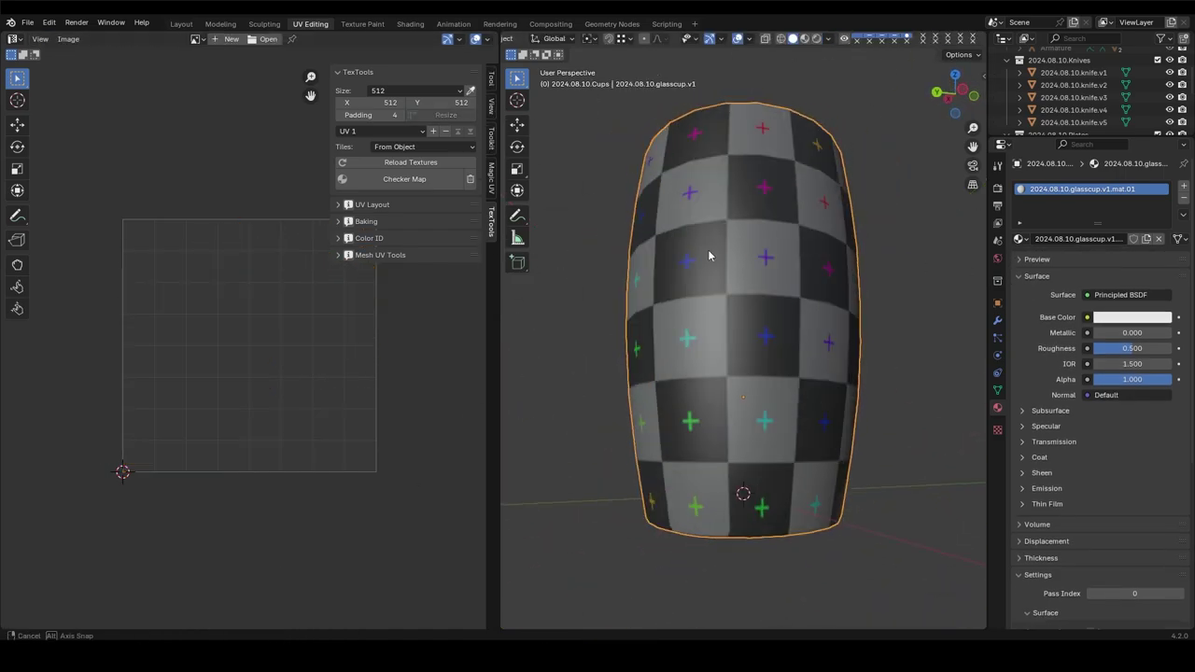
Step: Disable the checker map and return to the Layout workspace
mouse_move(709, 256)
middle_down()
mouse_move(840, 329)
mouse_move(947, 145)
mouse_move(671, 302)
middle_up()
scroll(671, 302, down, 3)
click(404, 179)
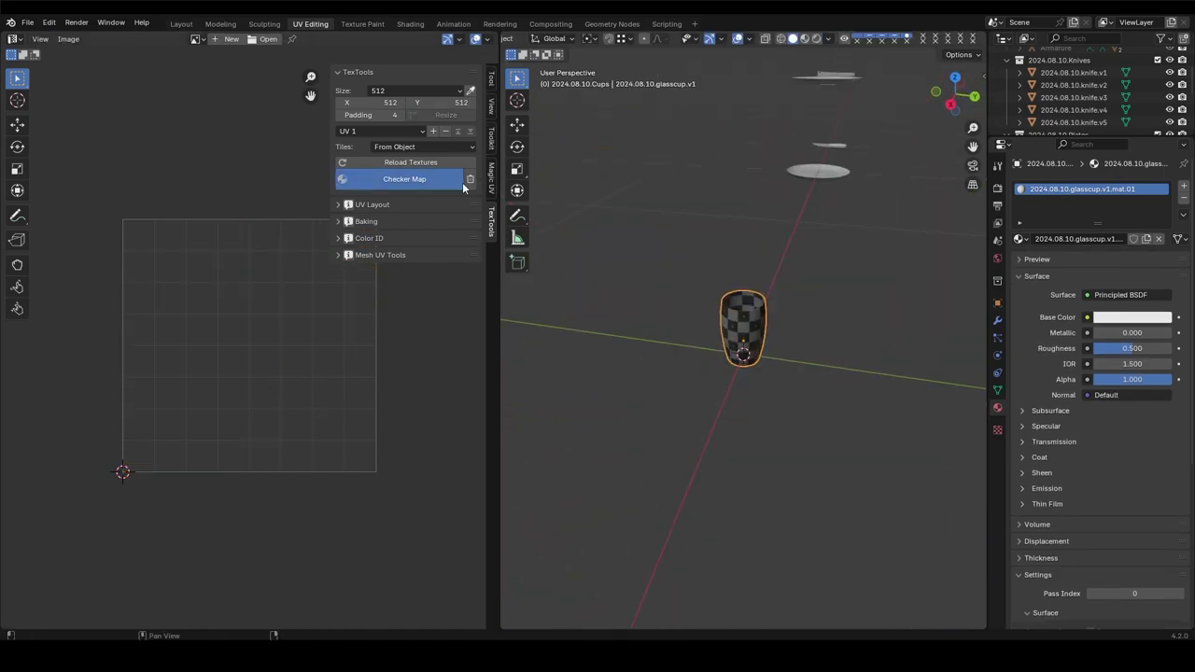
click(181, 24)
scroll(547, 321, down, 4)
Step: Move the glass cup along X into line beside the plates
key(g)
key(x)
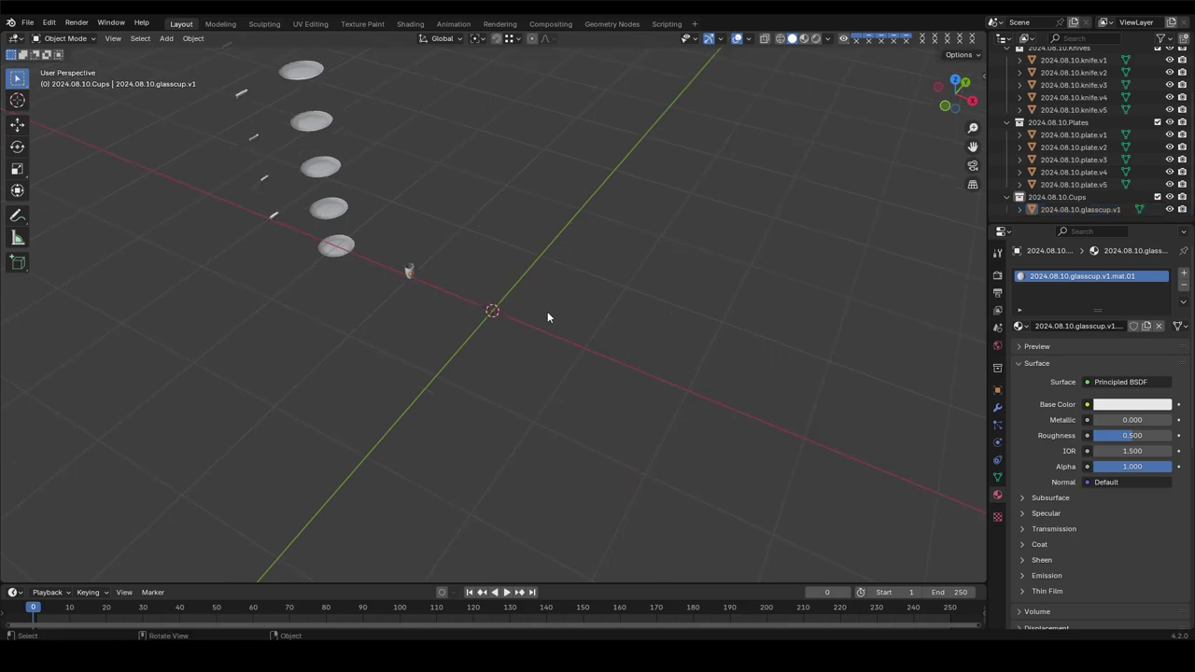
middle_drag(547, 311, 428, 265)
Step: Add a new cylinder and scale it down to cup size
key(shift+a)
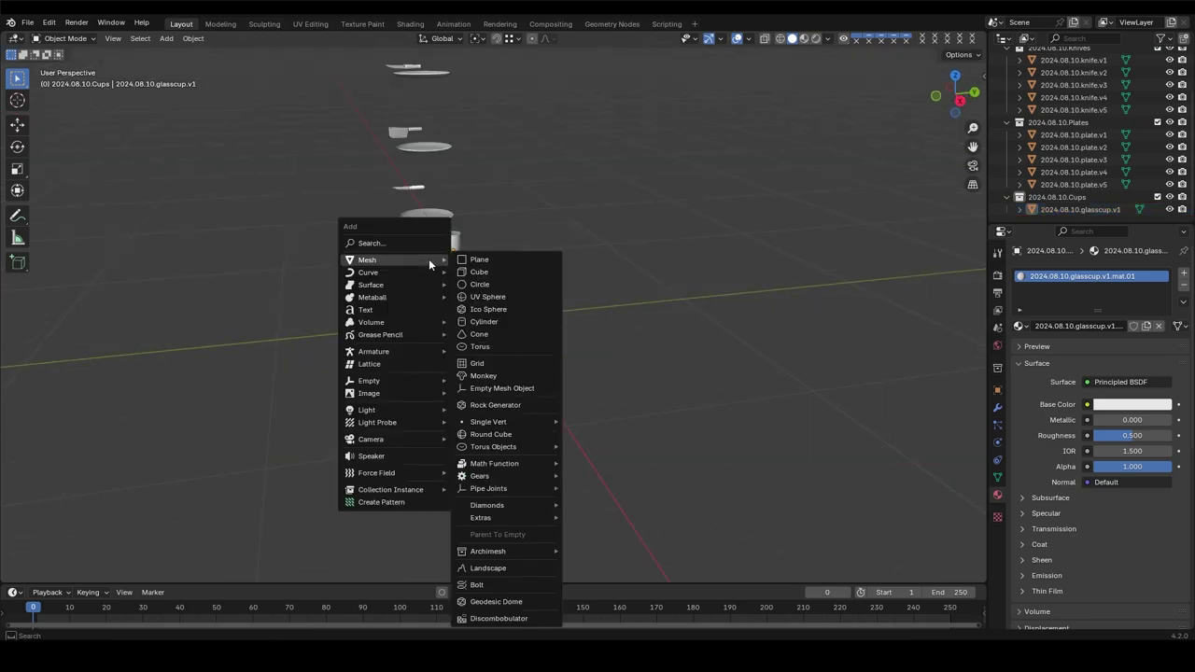
click(495, 329)
key(s)
click(504, 328)
key(Tab)
key(KP_7)
key(s)
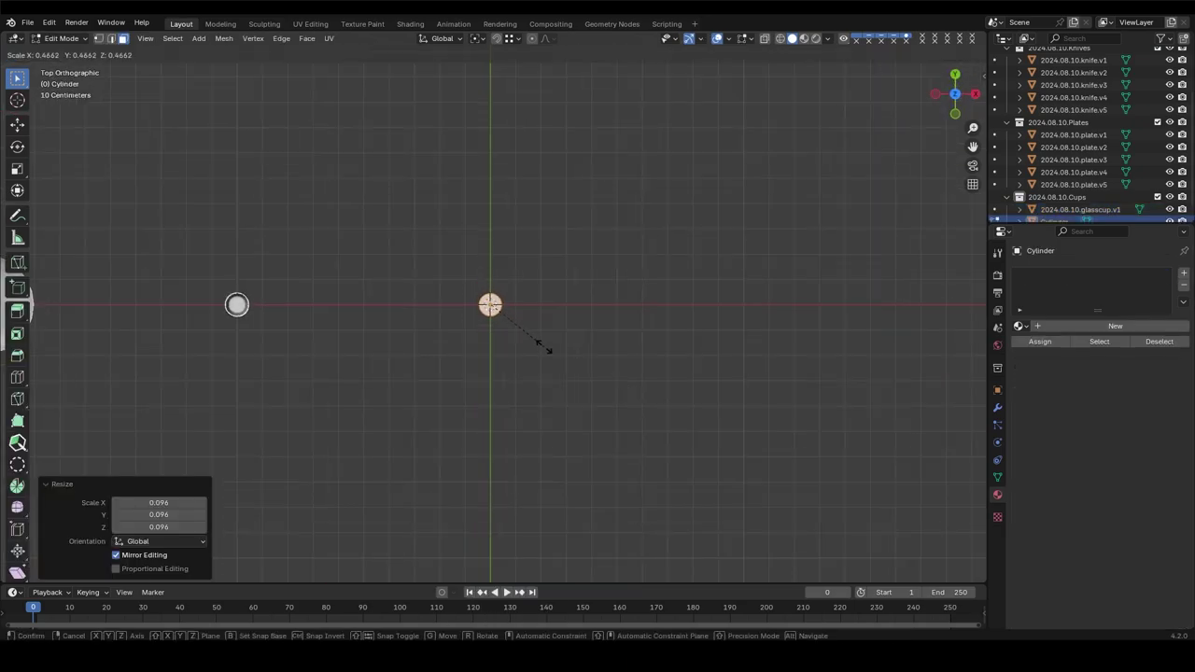
click(549, 348)
key(Tab)
Step: From the right view, lower the cylinder along Z and enter edit mode
key(grave)
click(579, 318)
key(g)
key(z)
click(519, 353)
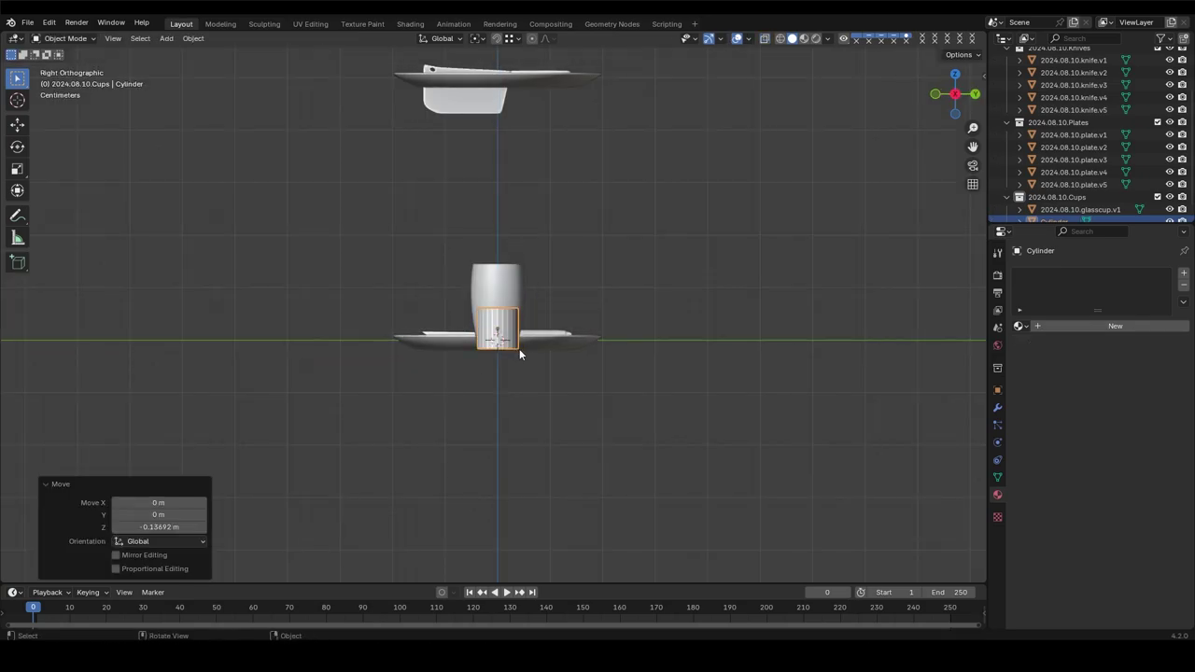
key(Tab)
middle_drag(519, 348, 560, 283)
key(KP_Decimal)
Step: Extrude the cylinder's bottom face and taper it slightly inward
key(g)
key(z)
click(525, 318)
click(480, 428)
key(grave)
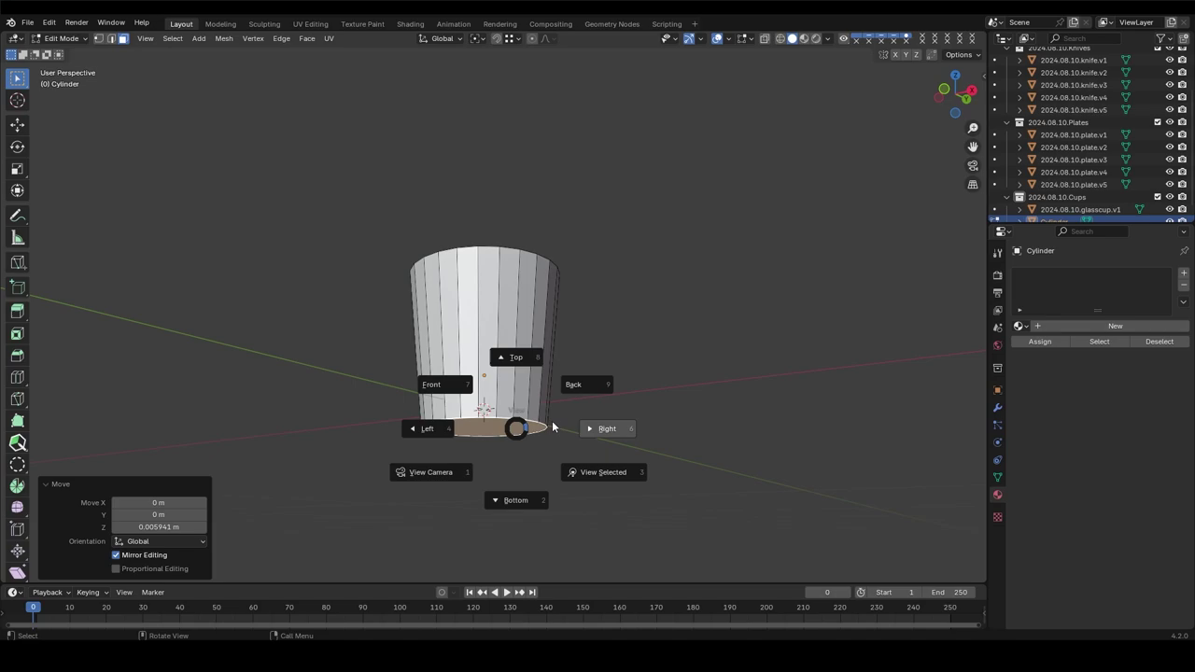
click(587, 427)
key(e)
key(s)
click(586, 464)
Step: Replace the bottom face with a Grid Fill base and select the top face
middle_drag(586, 464, 581, 439)
key(x)
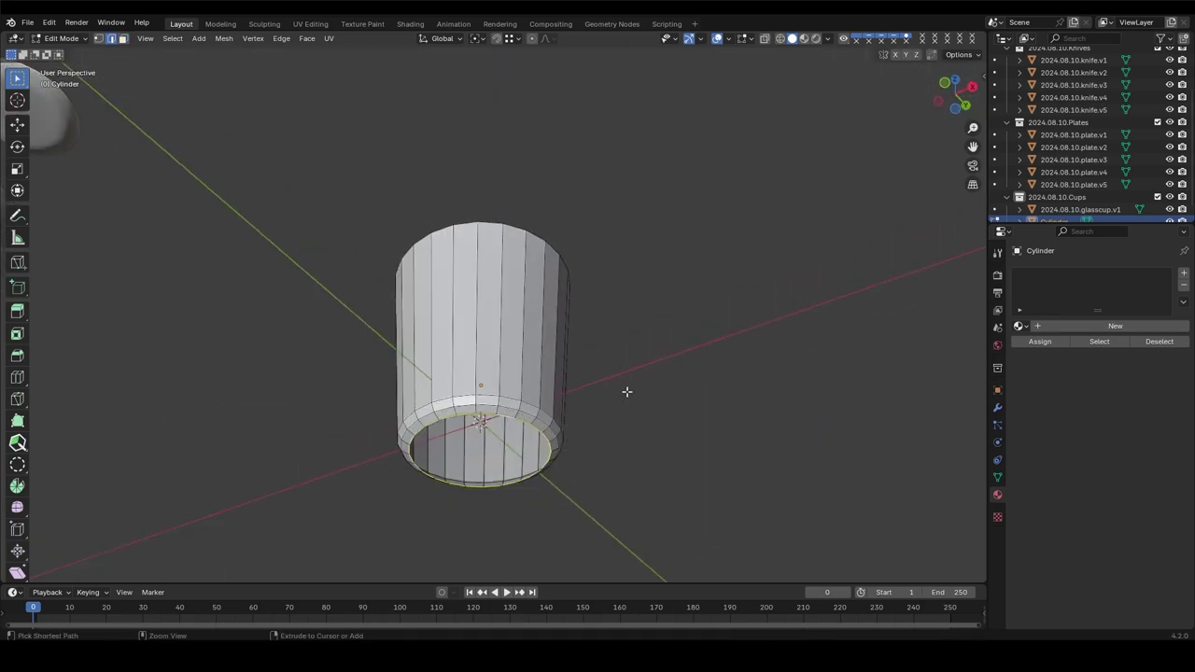
key(ctrl+f)
middle_drag(200, 555, 474, 280)
click(474, 253)
Step: Delete the top face and add a Solidify modifier with 0.003 m thickness
key(x)
click(997, 408)
click(1018, 271)
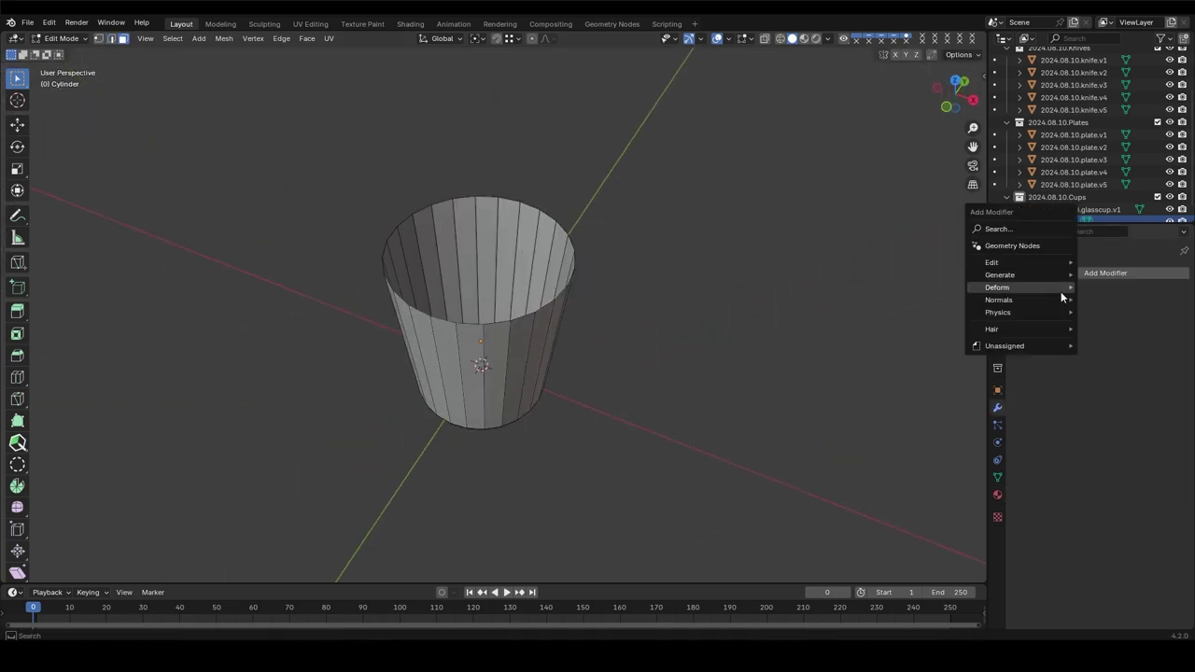
click(1105, 420)
drag(1107, 363, 1083, 363)
Step: Add edge loops around the cup wall and flatten a wall face with sy0
middle_drag(677, 330, 448, 227)
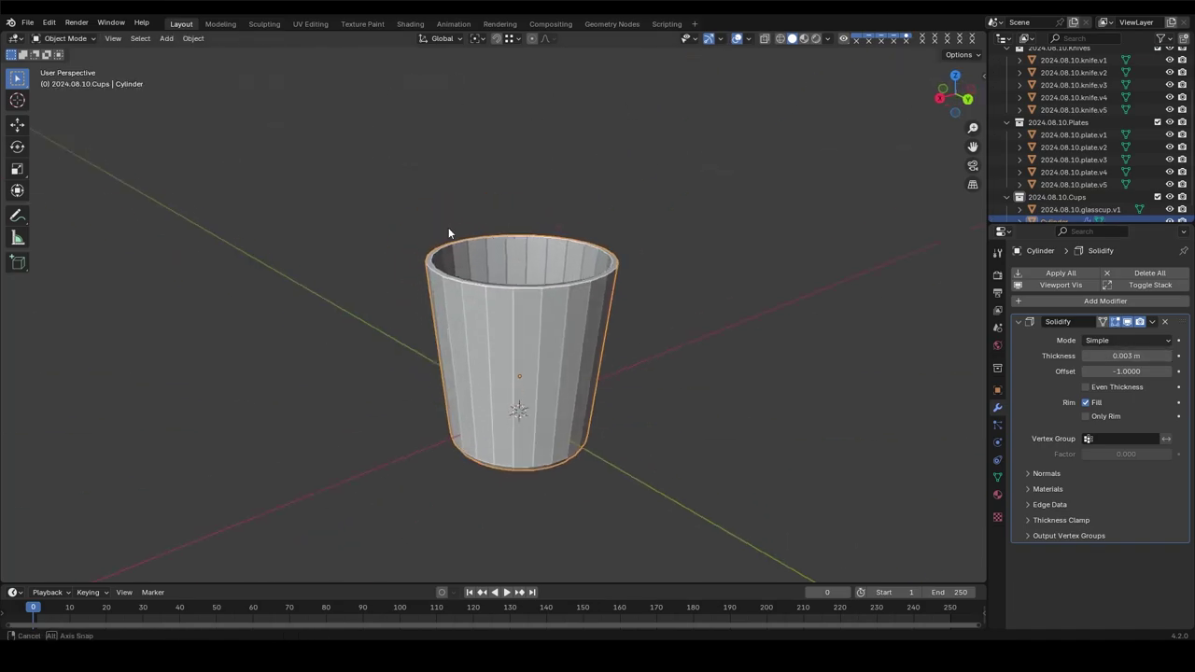
key(ctrl+r)
scroll(520, 373, up, 1)
click(520, 373)
mouse_move(520, 373)
middle_down()
mouse_move(604, 330)
mouse_move(514, 392)
middle_up()
click(592, 348)
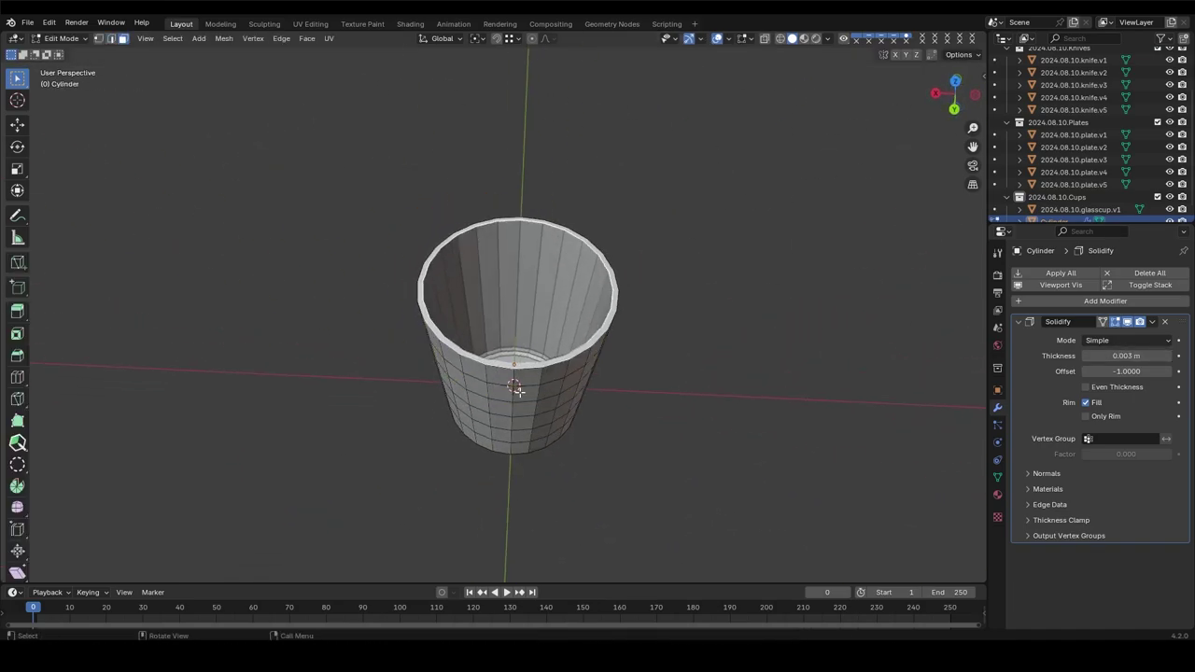
scroll(514, 392, up, 3)
click(600, 359)
text(sy0)
key(Return)
Step: From the top view in X-ray, select the linked flat face on the wall
key(grave)
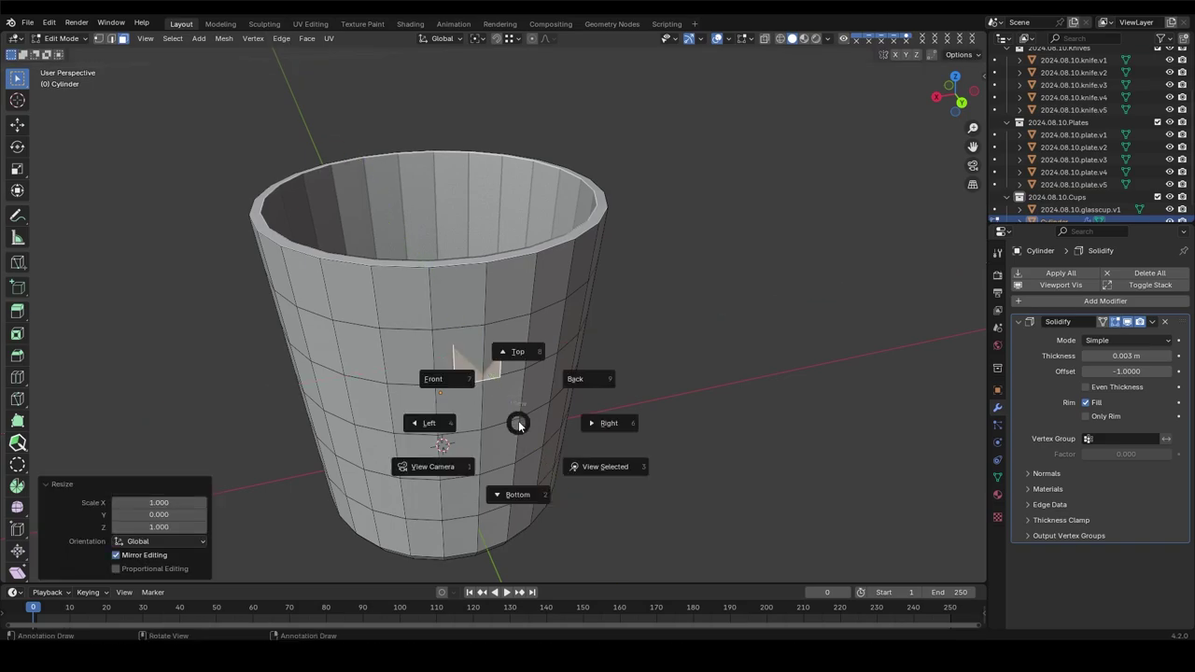
click(517, 349)
middle_drag(488, 510, 373, 346)
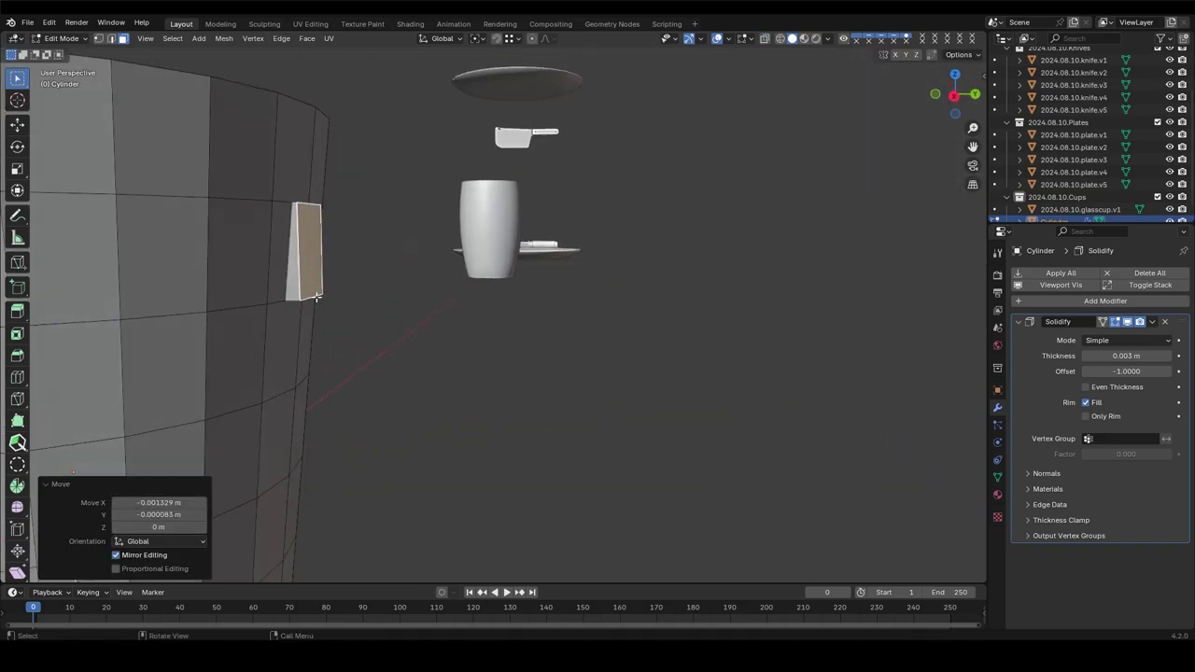
click(296, 292)
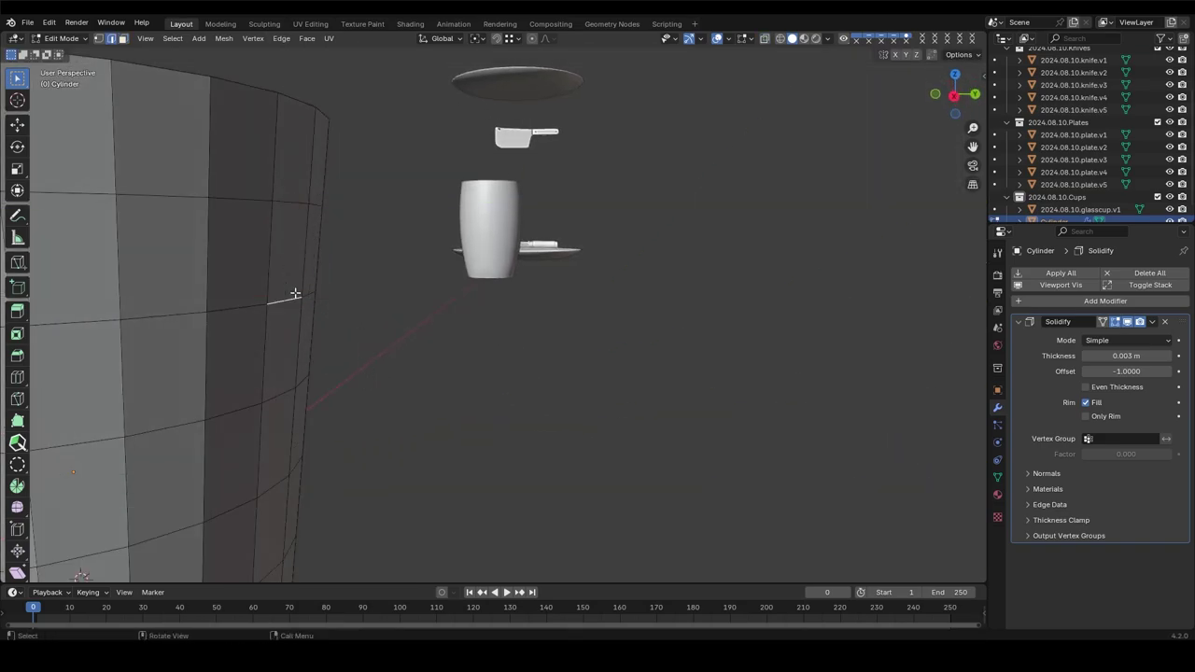
key(alt+z)
scroll(296, 292, up, 3)
middle_drag(296, 293, 237, 251)
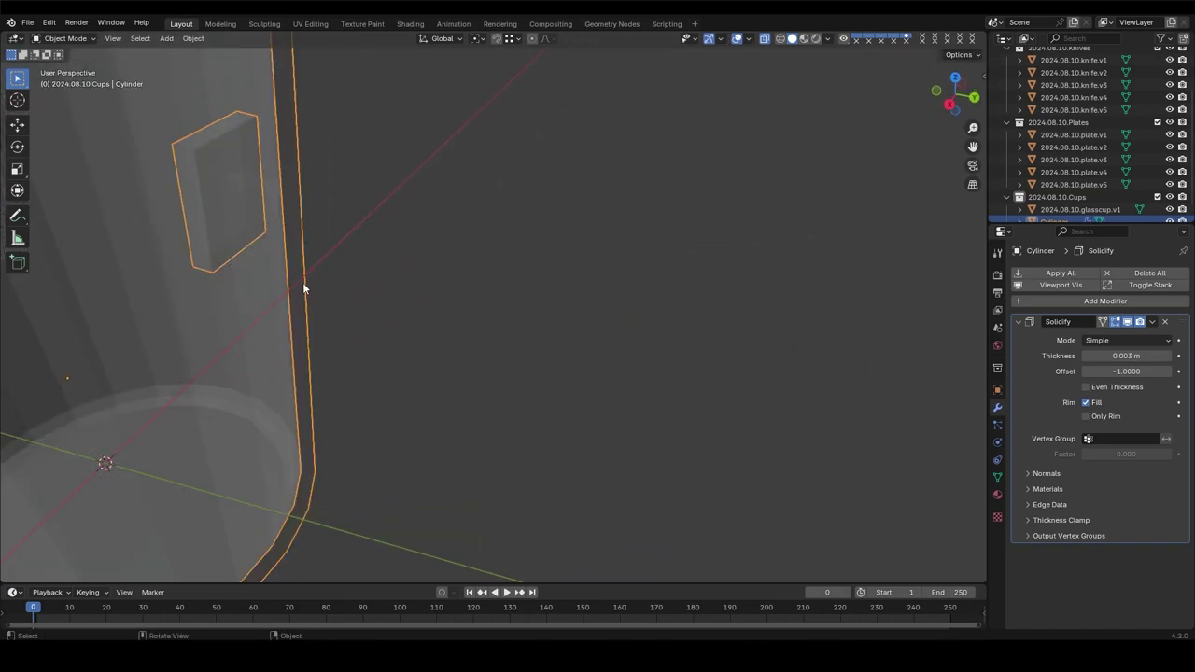
key(ctrl+l)
Step: Select the two wall faces for the handle and bridge them
click(406, 273)
shift+click(430, 408)
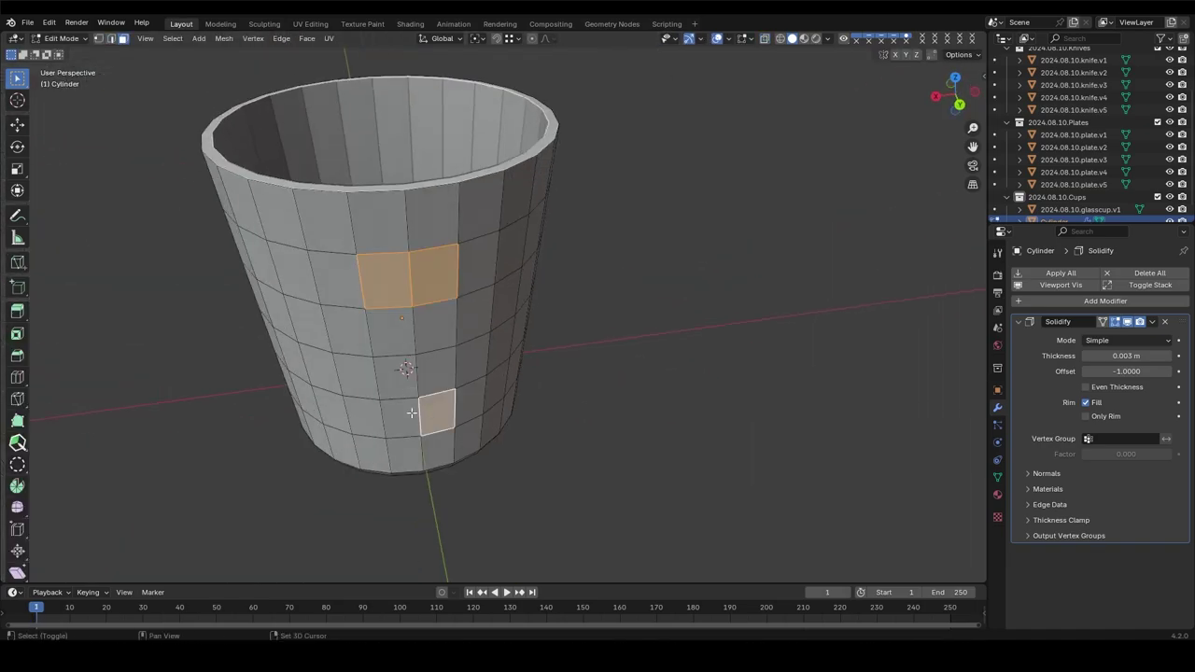
key(ctrl+e)
drag(176, 481, 117, 498)
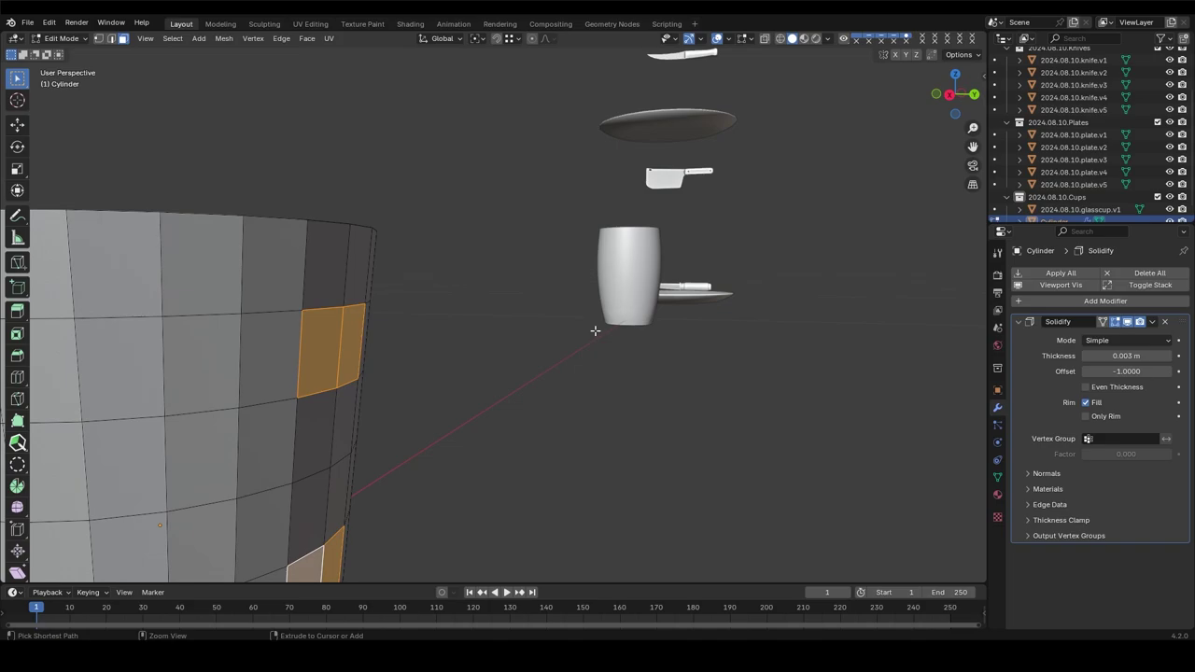
Step: Apply the Solidify and add a Catmull-Clark Subdivision modifier (viewport 1, render 2)
key(Tab)
click(1105, 301)
key(Tab)
Step: Extrude the two selected wall faces outward as handle stubs
click(410, 308)
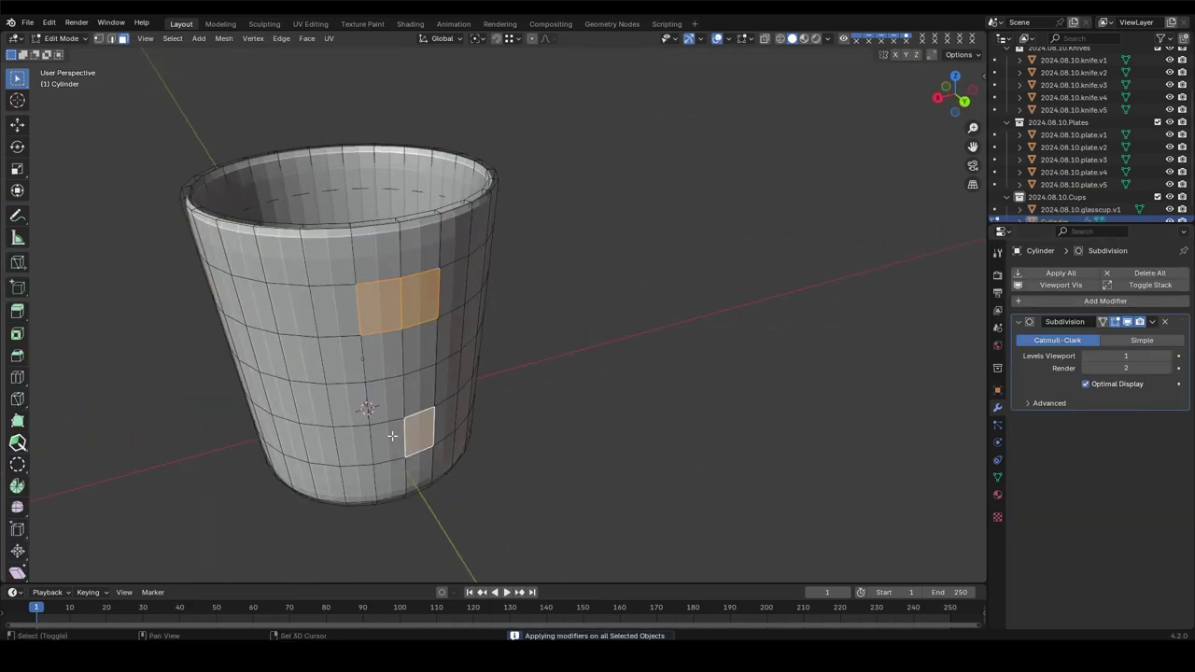
key(e)
click(457, 455)
mouse_move(619, 361)
middle_down()
mouse_move(523, 476)
mouse_move(510, 435)
middle_up()
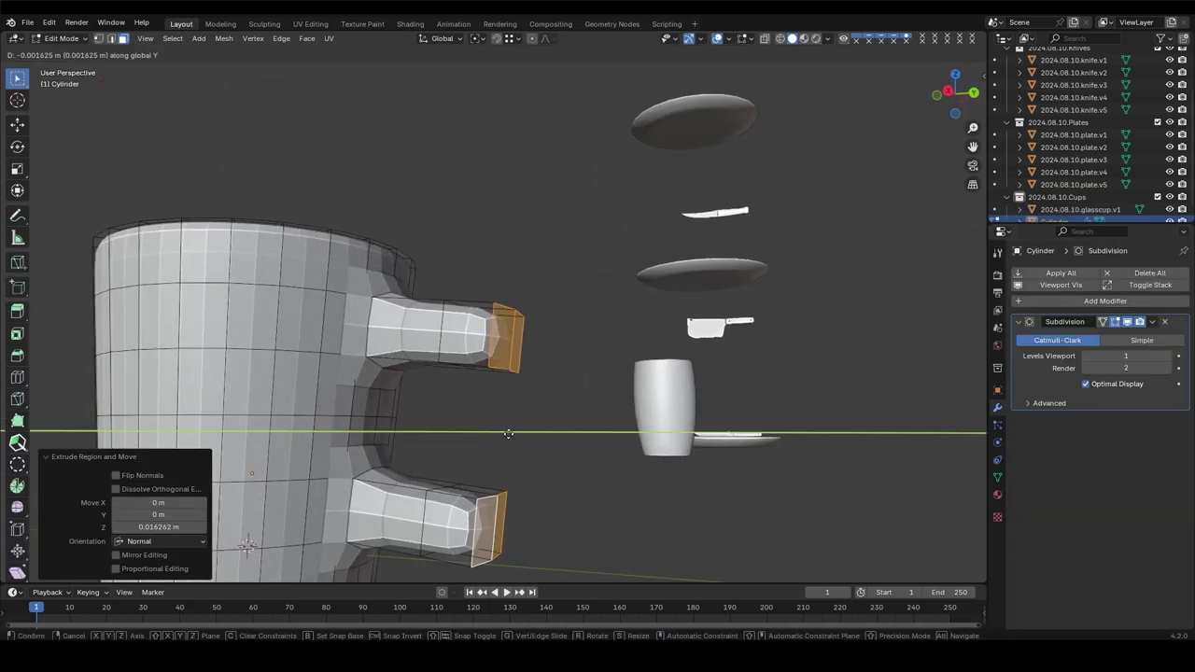
middle_drag(473, 496, 451, 504)
Step: Bridge the handle stubs into one loop handle and slide a handle edge loop
key(ctrl+e)
key(alt+a)
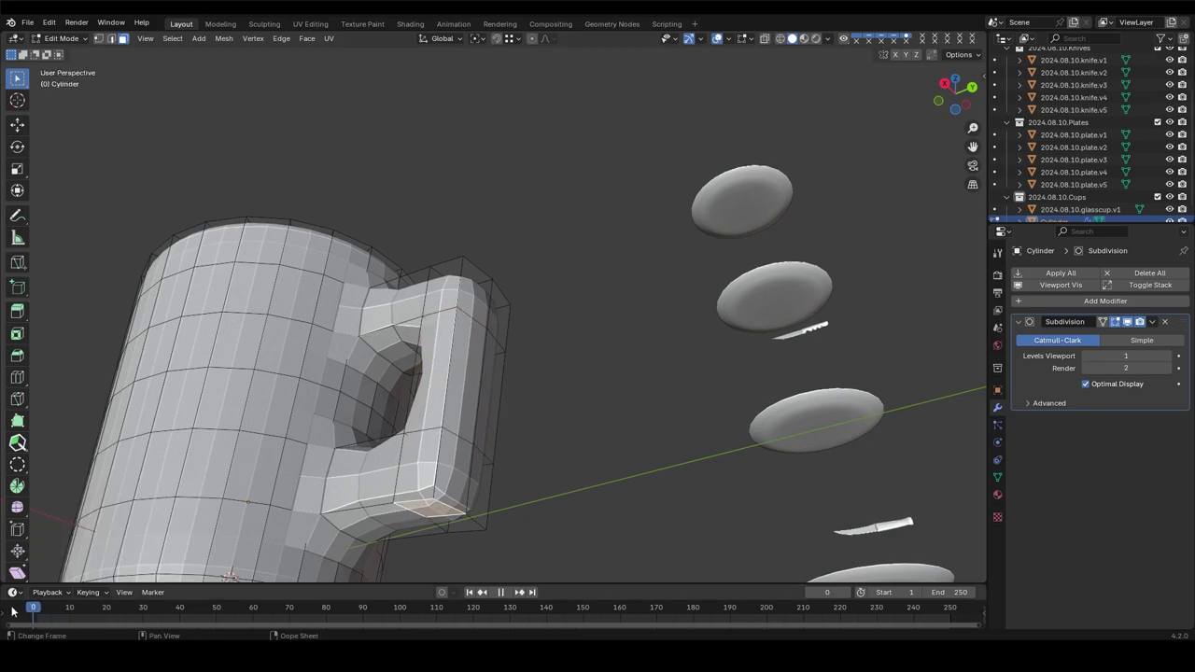
alt+click(451, 504)
key(g)
key(g)
key(g)
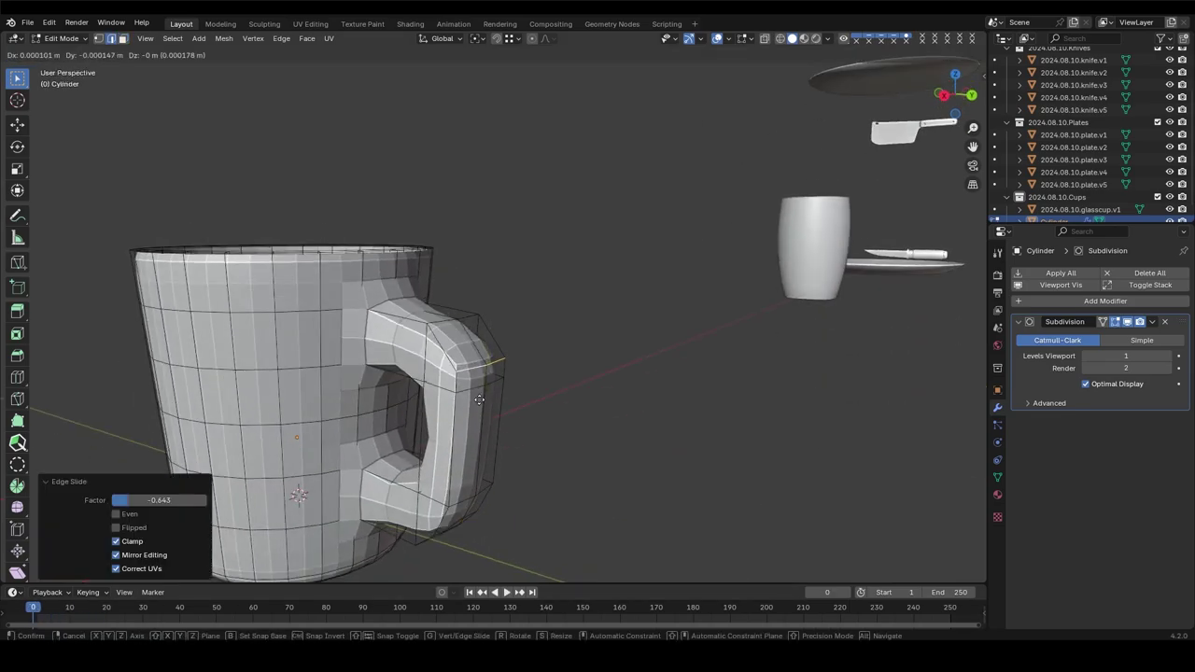
click(474, 382)
scroll(475, 383, down, 3)
mouse_move(474, 383)
middle_down()
mouse_move(668, 360)
mouse_move(552, 347)
mouse_move(555, 320)
middle_up()
Step: Add a 30° Smooth by Angle modifier after the Subdivision
key(KP_7)
scroll(538, 333, up, 4)
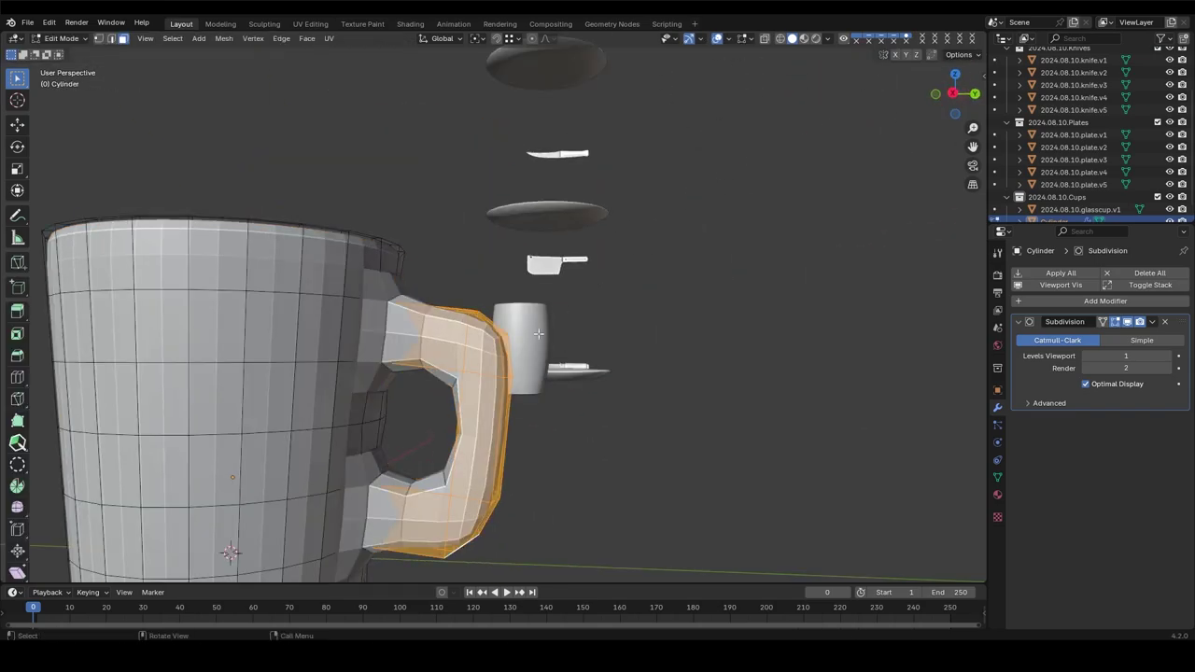
key(Tab)
key(Tab)
Step: Add a supporting loop cut to the handle
mouse_move(468, 393)
middle_down()
mouse_move(419, 530)
mouse_move(523, 373)
middle_up()
key(ctrl+r)
click(419, 523)
click(419, 529)
click(528, 340)
Step: Select the mug handle's outer faces and scale them to slim the handle
ctrl+click(543, 520)
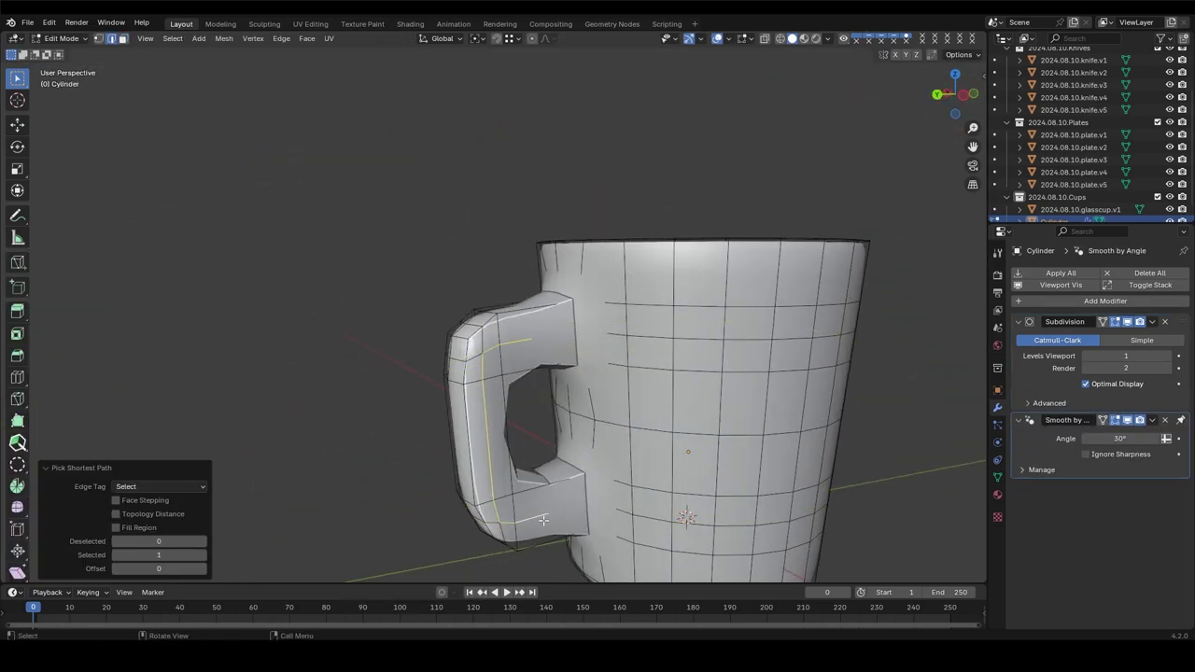
mouse_move(607, 504)
middle_down()
mouse_move(525, 395)
mouse_move(550, 435)
mouse_move(505, 425)
mouse_move(597, 280)
middle_up()
ctrl+click(526, 395)
key(ctrl+z)
key(ctrl+z)
middle_drag(632, 224, 671, 458)
middle_drag(476, 434, 410, 331)
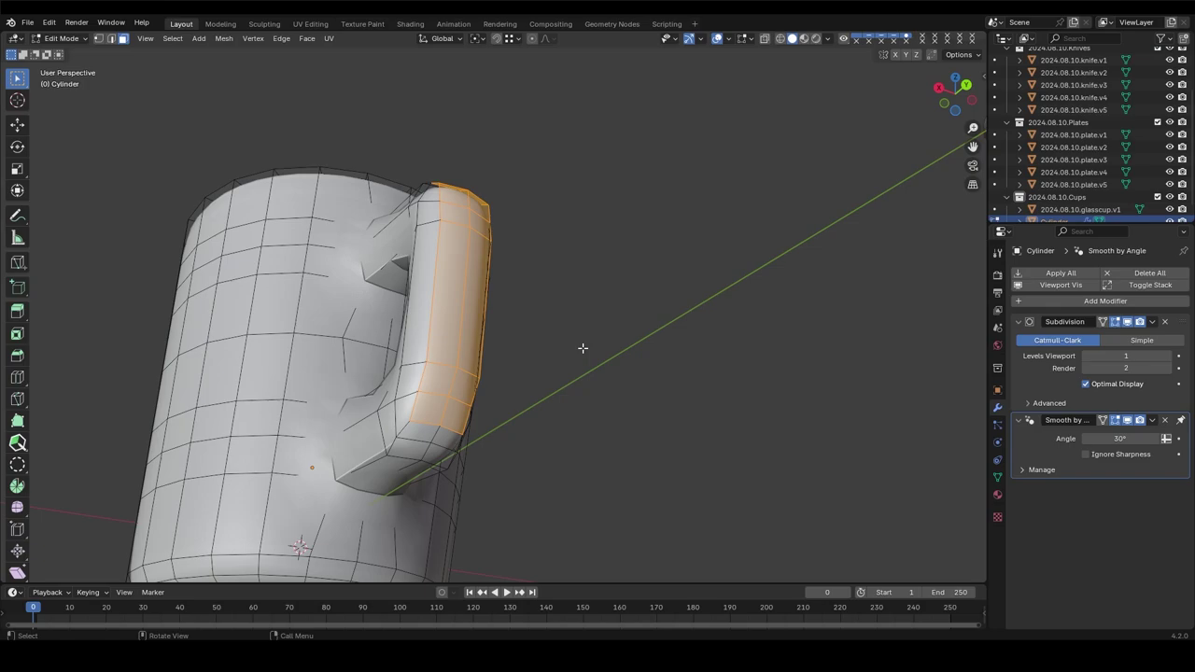
Step: In edge mode, edge-slide a handle edge to reshape the handle
key(2)
mouse_move(583, 349)
middle_down()
mouse_move(496, 453)
mouse_move(587, 368)
mouse_move(462, 275)
middle_up()
ctrl+click(504, 420)
key(Tab)
key(Tab)
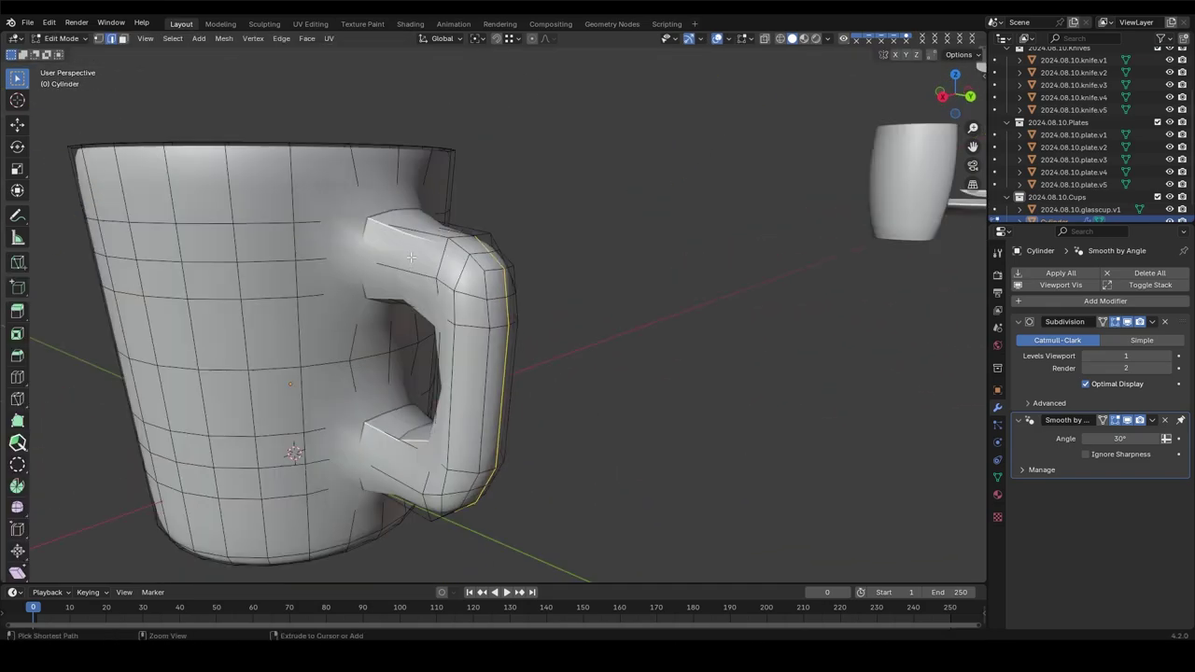
click(379, 233)
Step: Raise the viewport subdivision level and check the smoothed mug in Object Mode
key(Tab)
scroll(625, 327, up, 5)
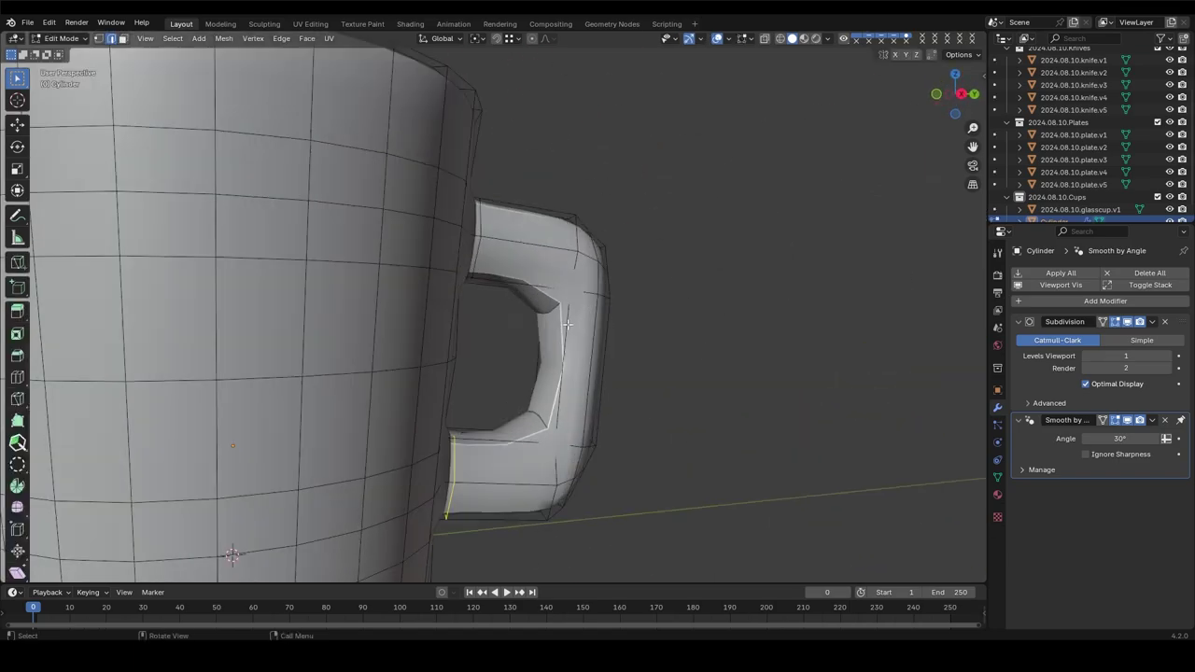
scroll(625, 326, down, 4)
key(ctrl+2)
middle_drag(626, 326, 486, 329)
key(Tab)
scroll(355, 236, up, 5)
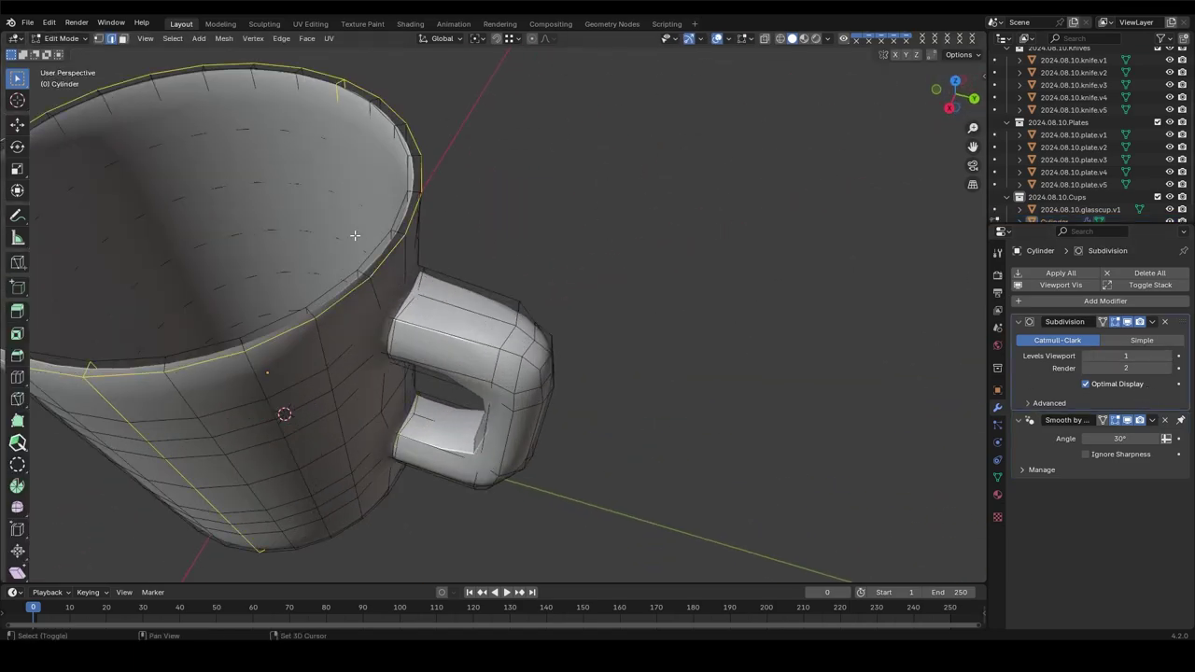
scroll(377, 248, down, 2)
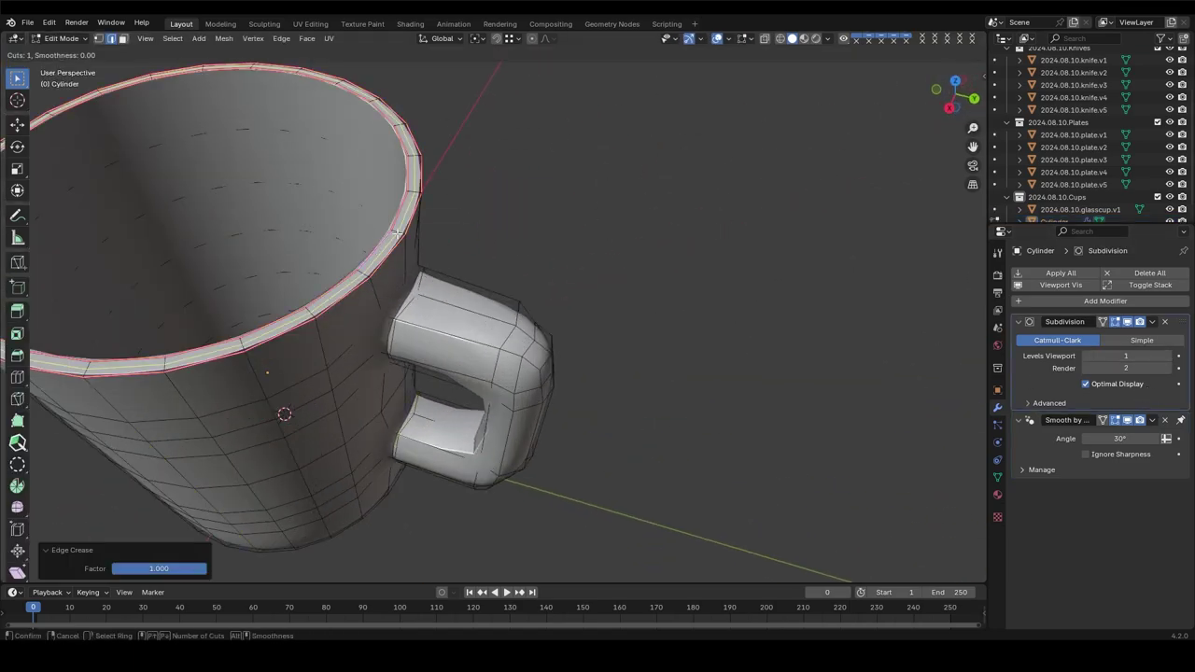
scroll(545, 117, down, 4)
Step: In Right Ortho view, move the edge at the handle's base to tidy the lower joint
key(KP_3)
scroll(542, 498, up, 8)
shift+middle_drag(542, 497, 485, 392)
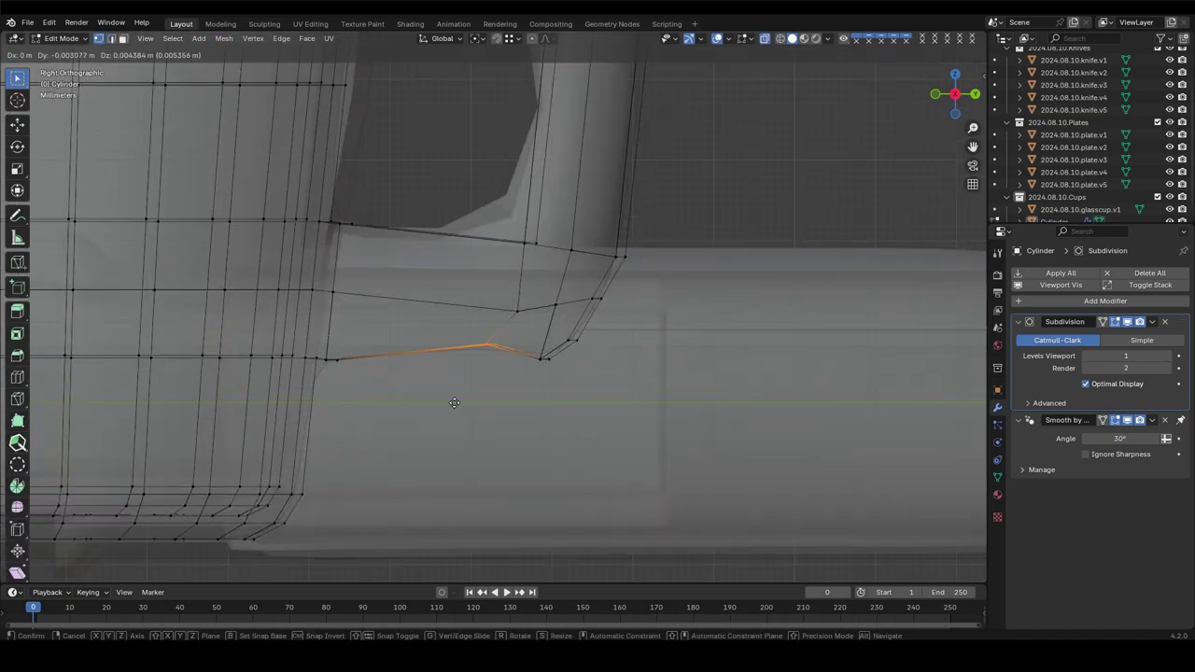
key(g)
click(533, 372)
key(g)
click(534, 282)
middle_drag(534, 283, 531, 282)
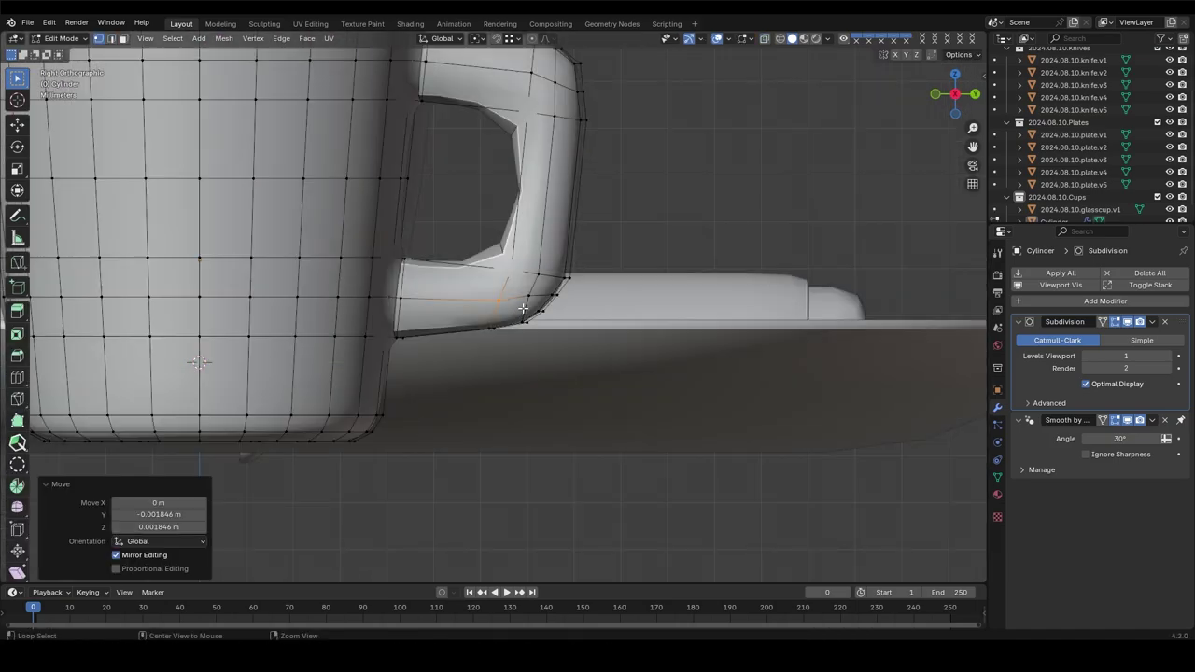
scroll(536, 280, down, 5)
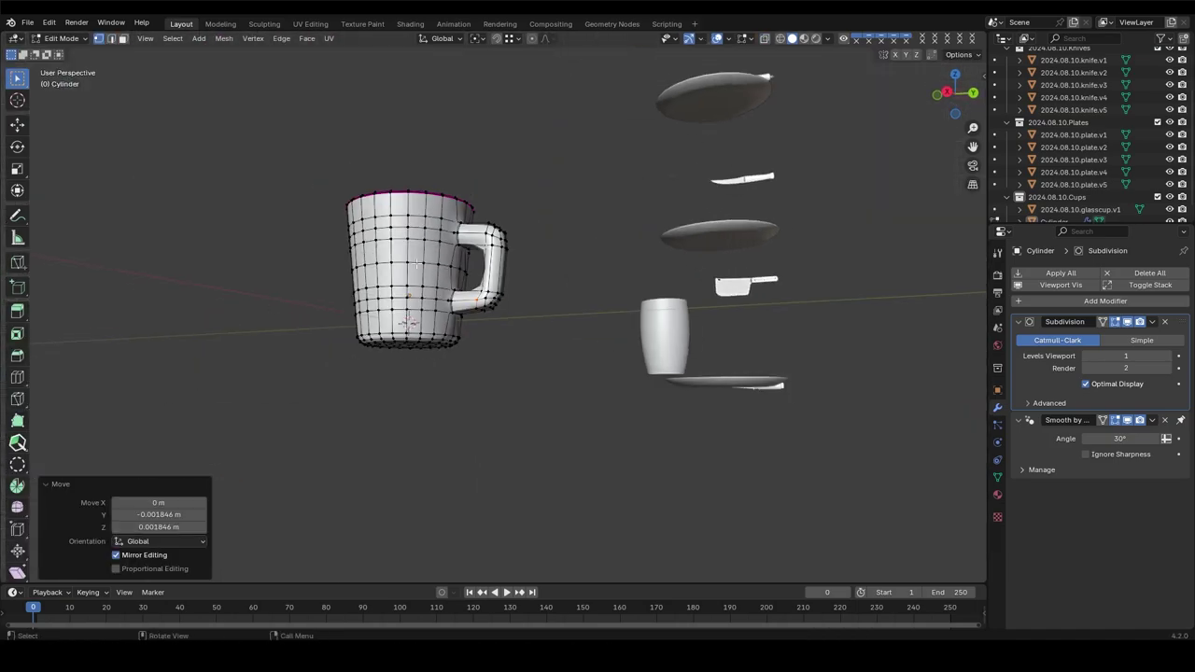
scroll(536, 280, up, 5)
key(Tab)
mouse_move(536, 280)
middle_down()
mouse_move(325, 146)
mouse_move(394, 269)
middle_up()
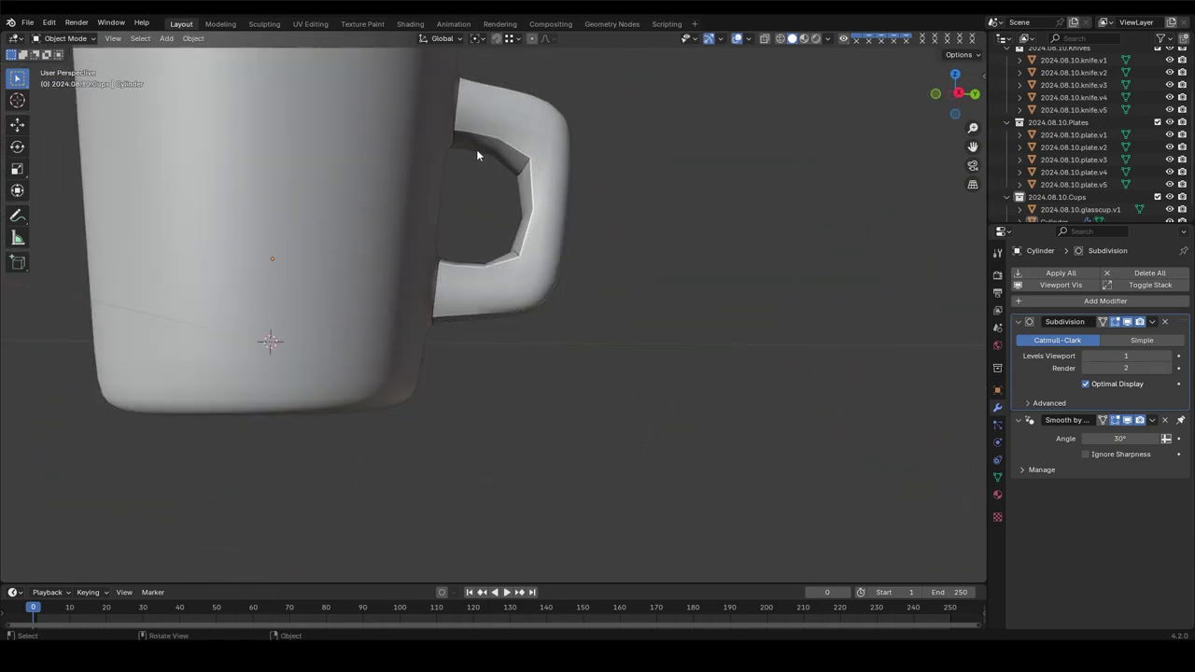
Step: Switch to a top view, then orbit to a perspective side view of the checker-mapped mug
scroll(557, 315, down, 10)
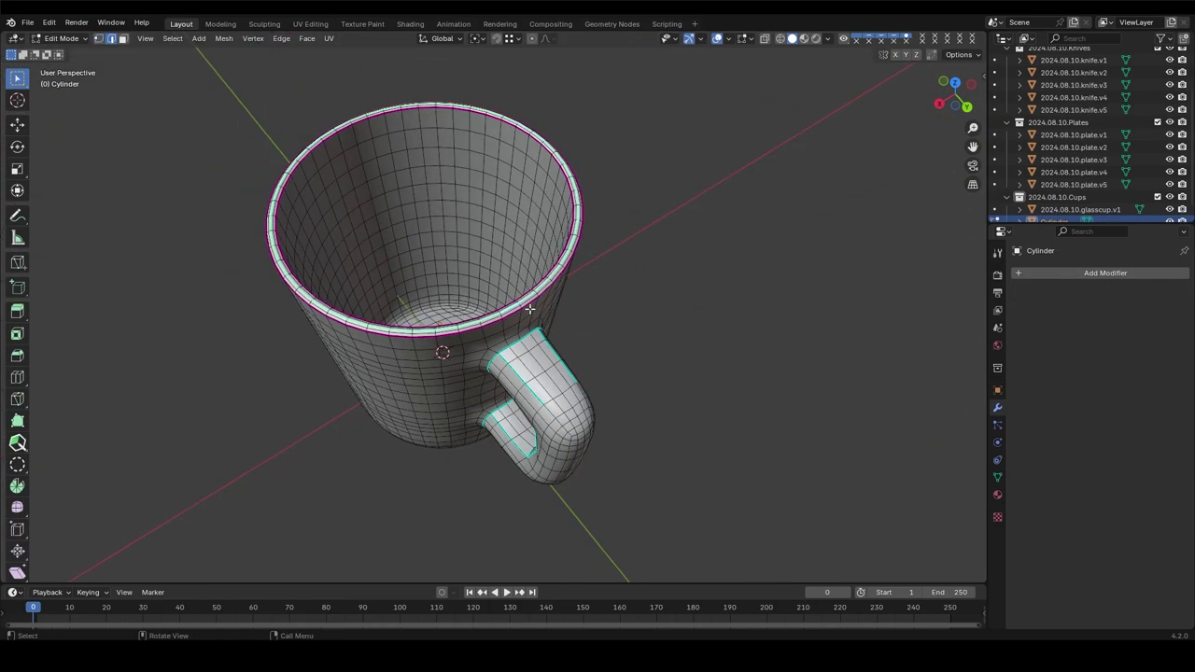
click(444, 236)
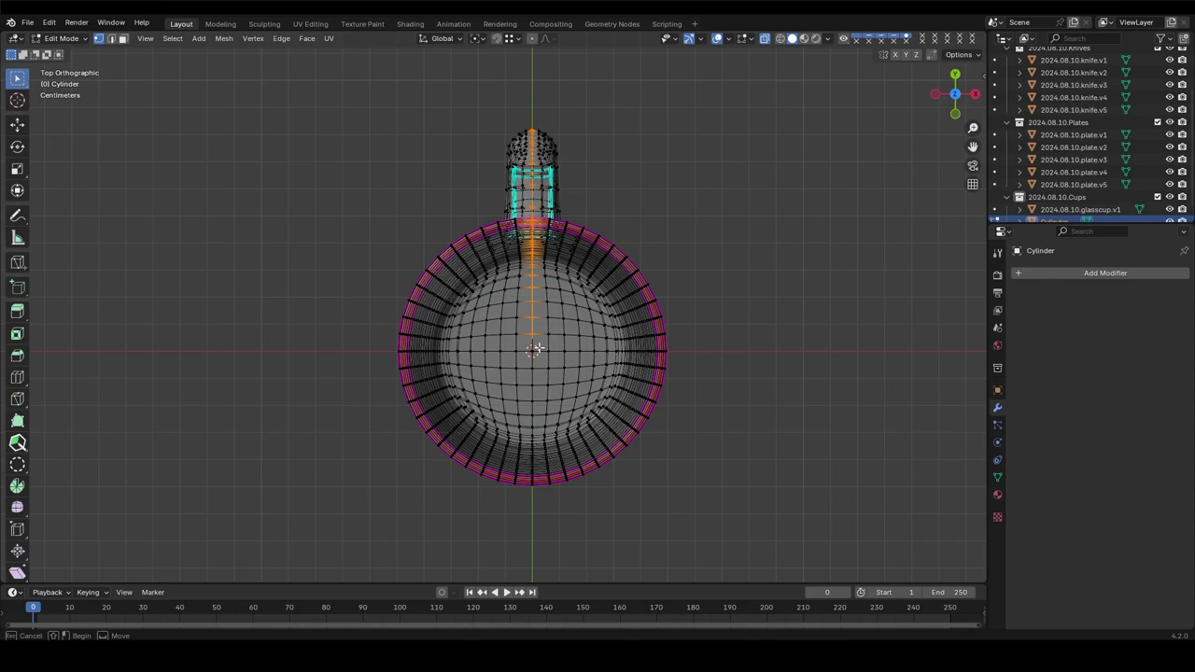
middle_drag(445, 237, 504, 382)
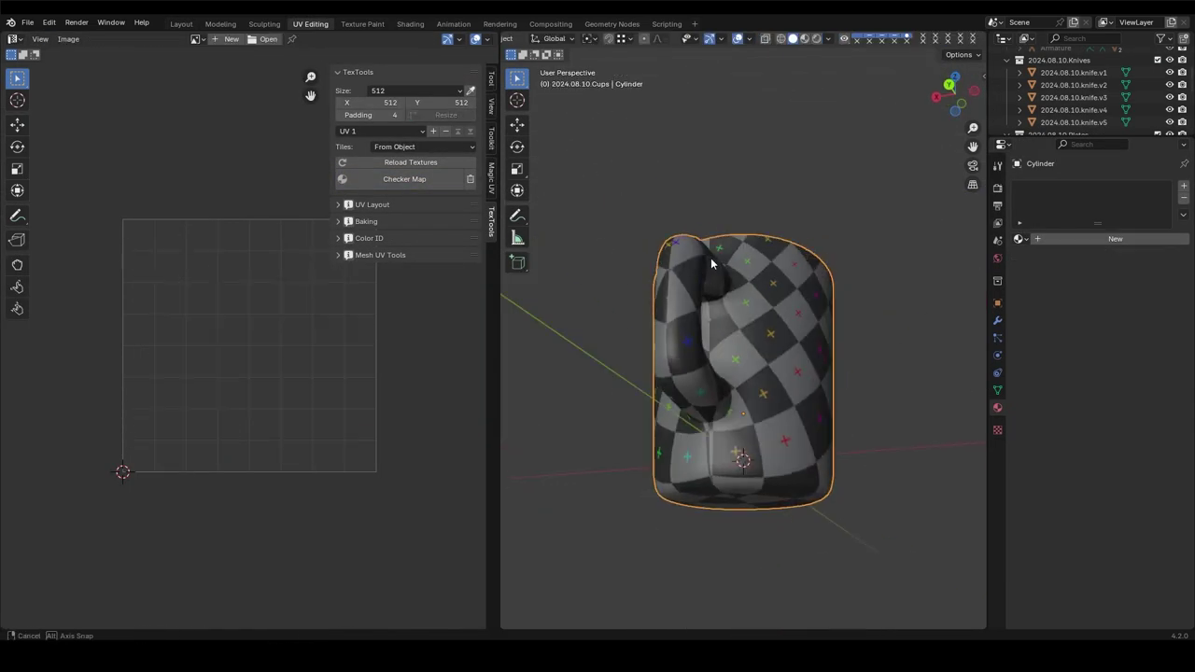
Step: Unwrap the mug's UVs and pack the islands into the UV square
key(u)
click(244, 482)
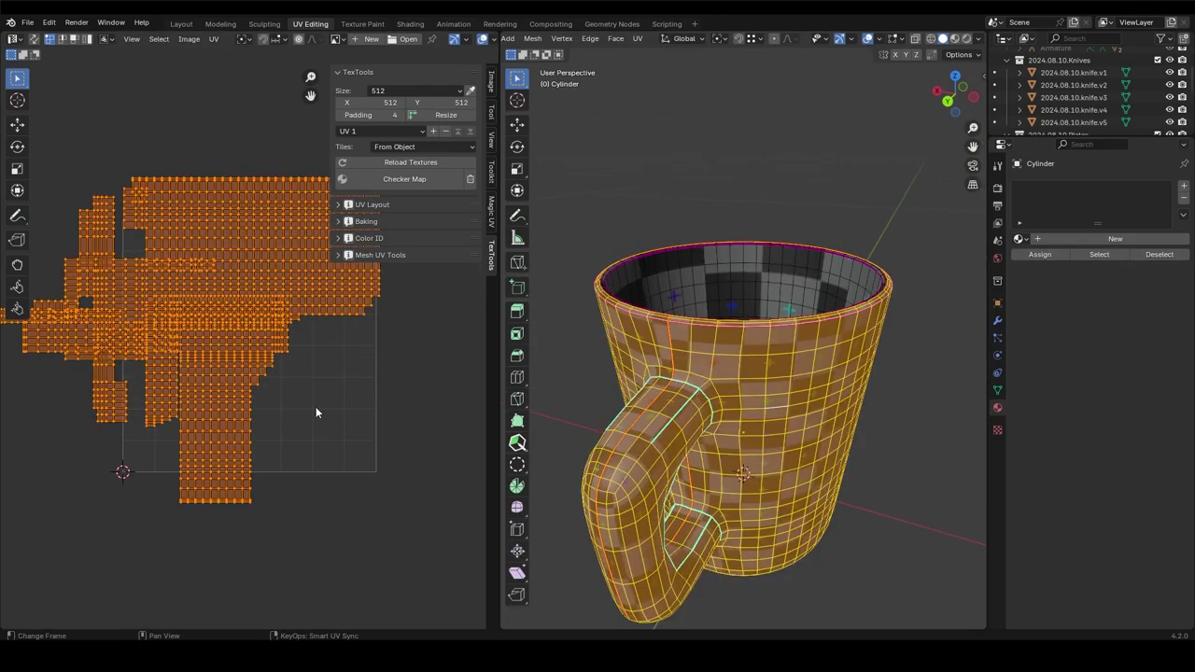
key(ctrl+p)
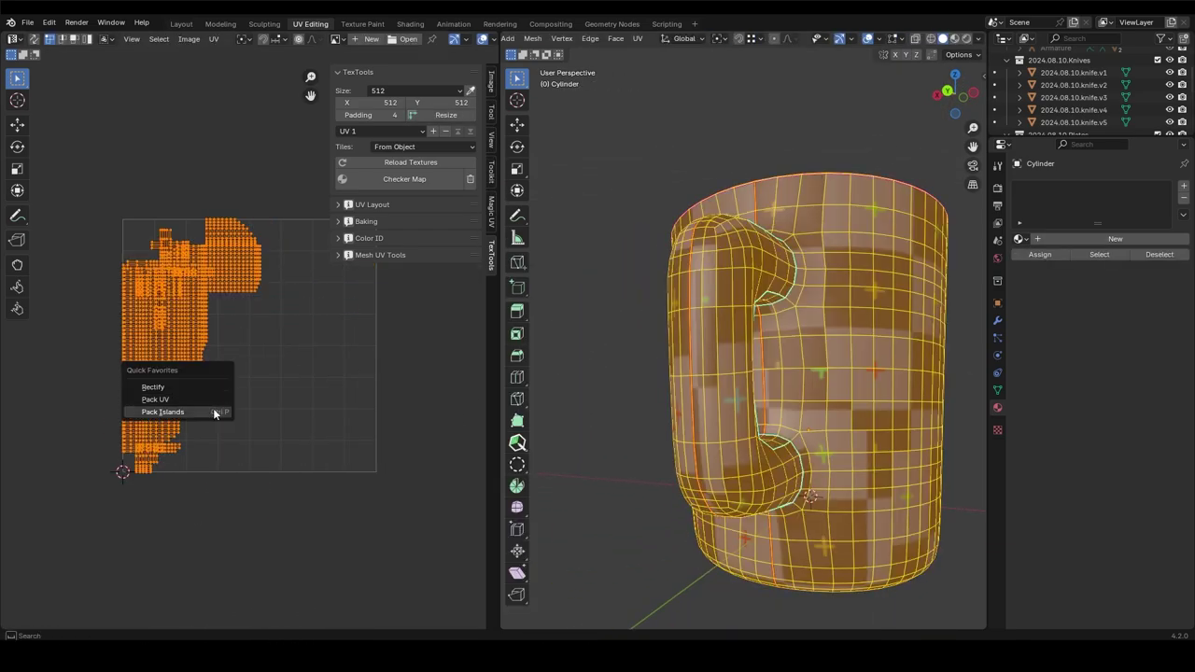
click(219, 410)
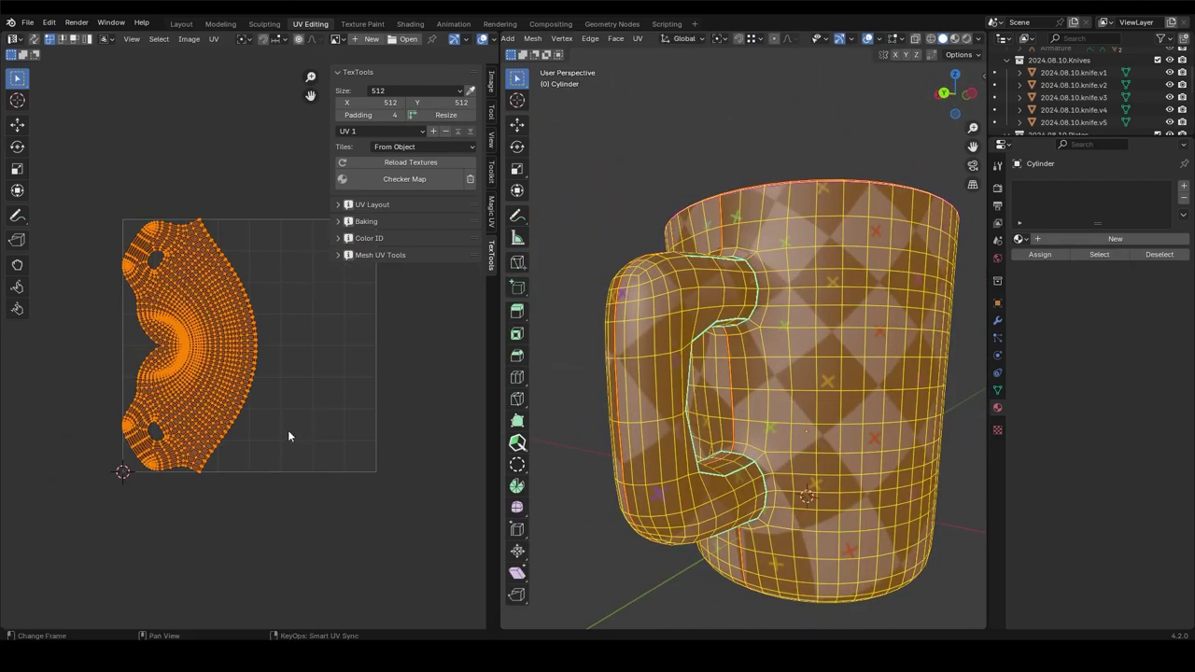
key(q)
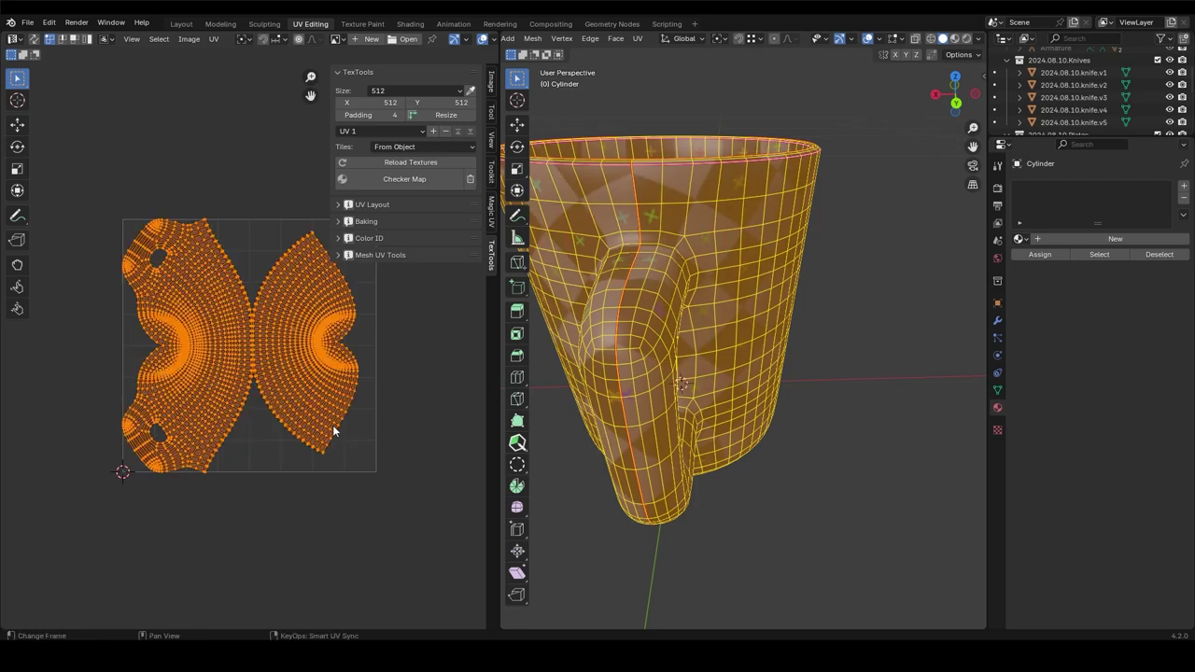
Step: Save the file and remove the checker texture from the mug
key(ctrl+s)
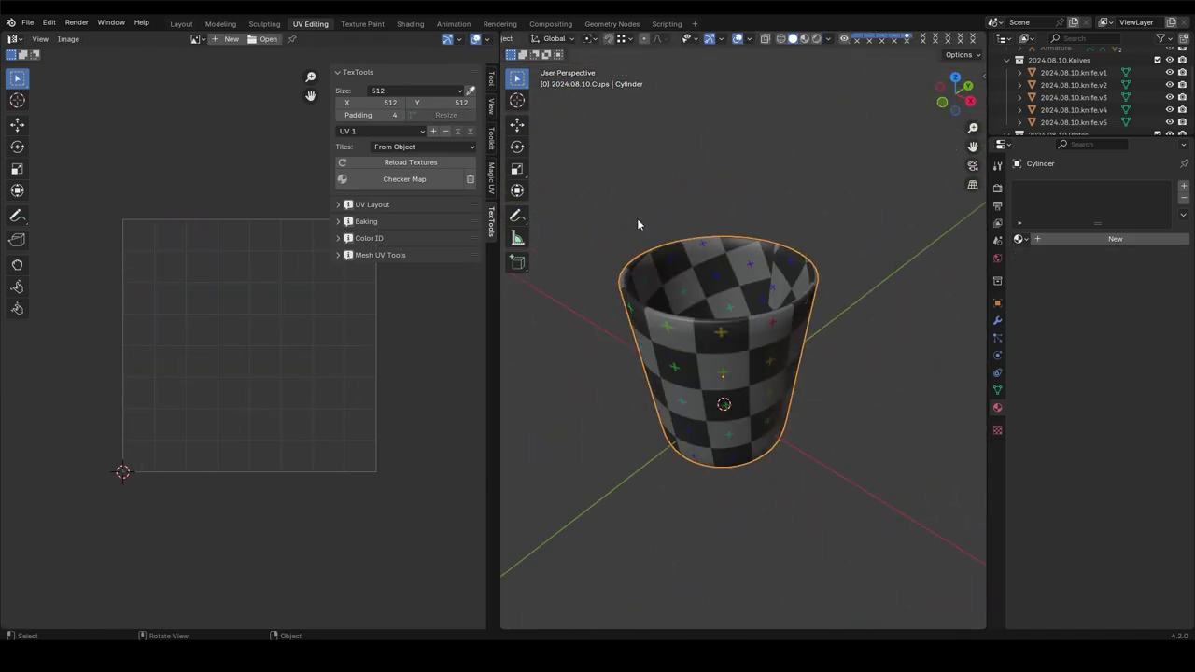
click(471, 178)
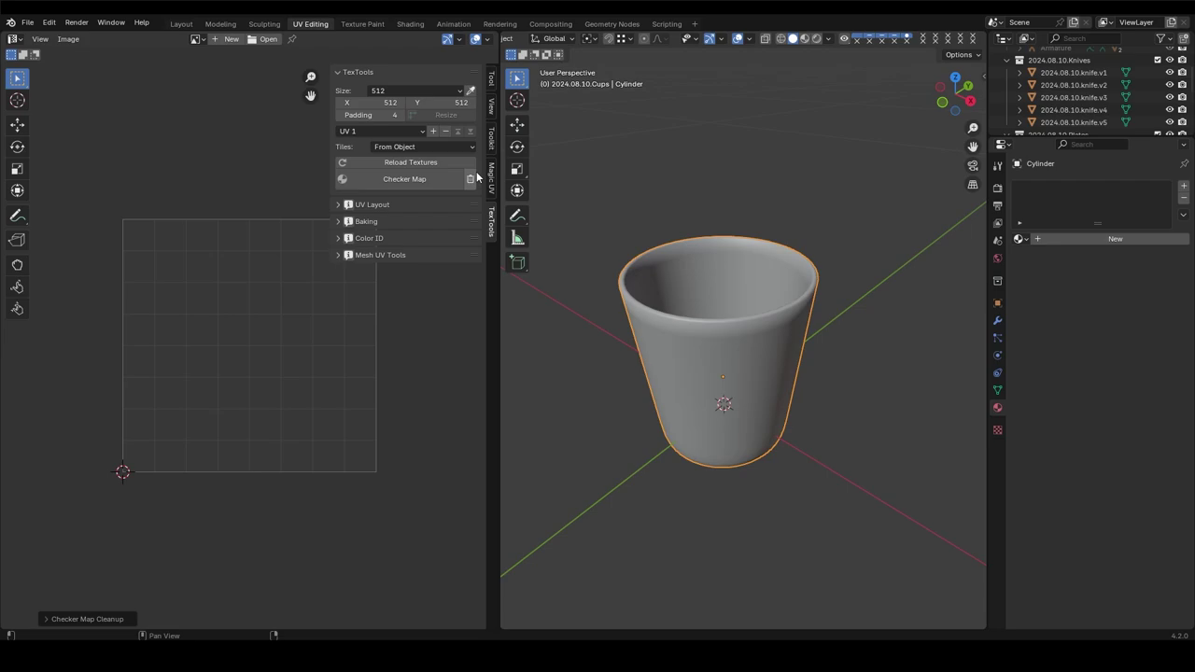
scroll(738, 355, down, 5)
Step: Back in the Layout workspace, move the mug -1 m along X and save the file
drag(1053, 140, 1055, 184)
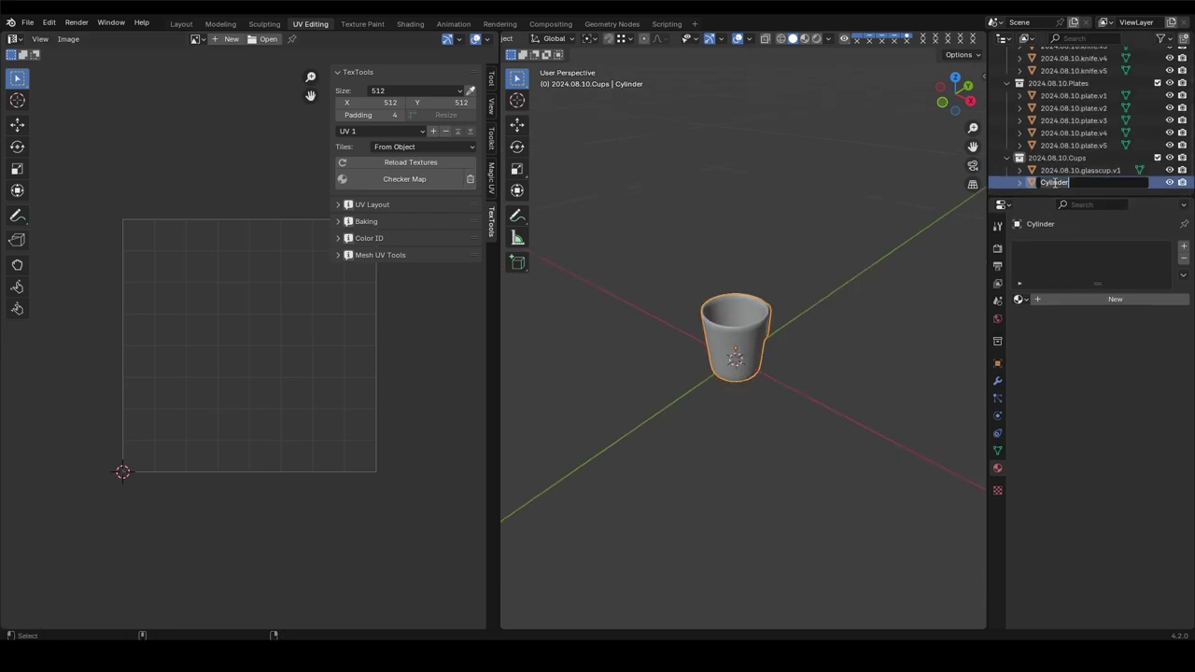
text(2024.08.10.mug.v1)
click(1063, 300)
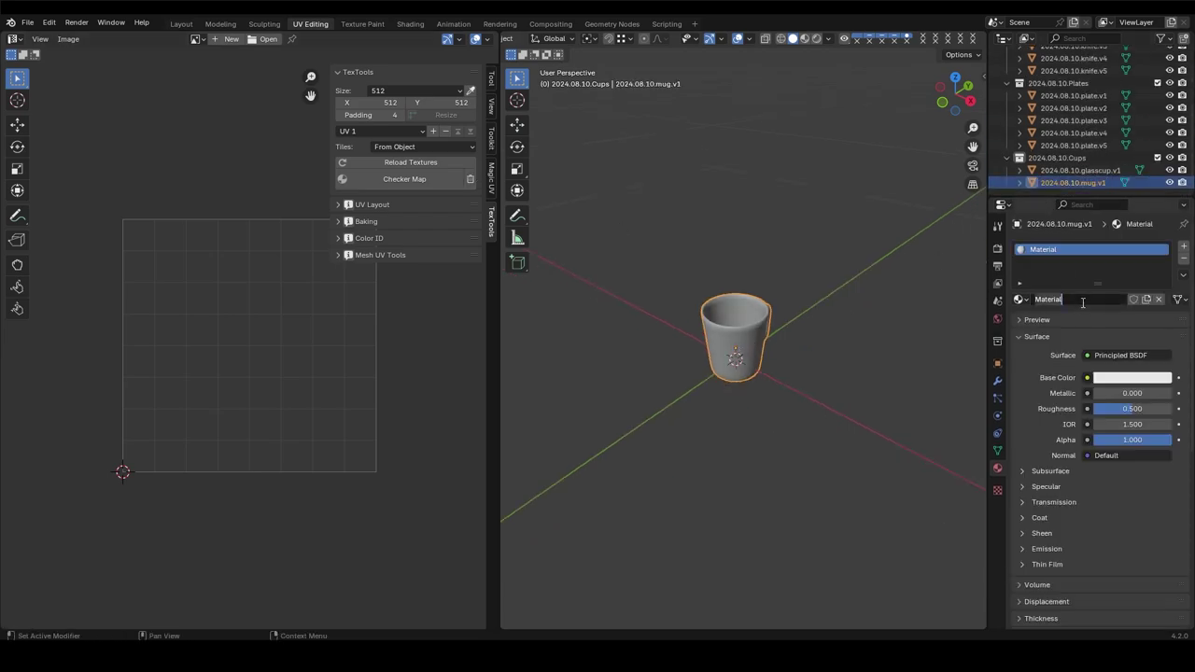
click(183, 24)
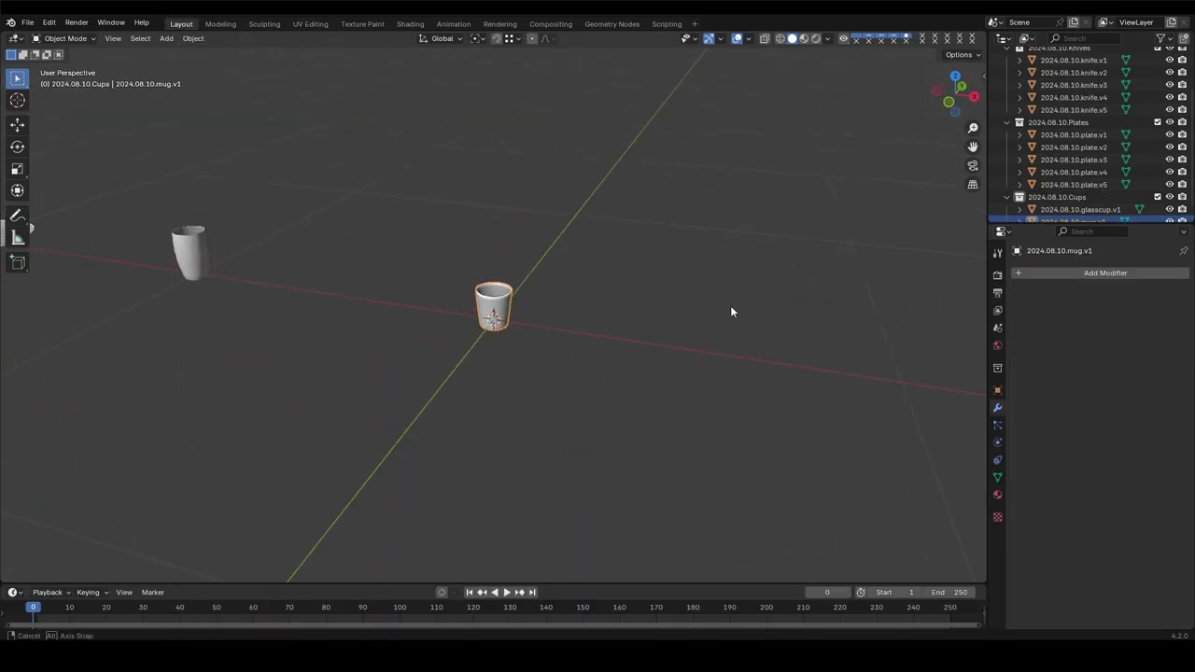
text(-1)
key(Return)
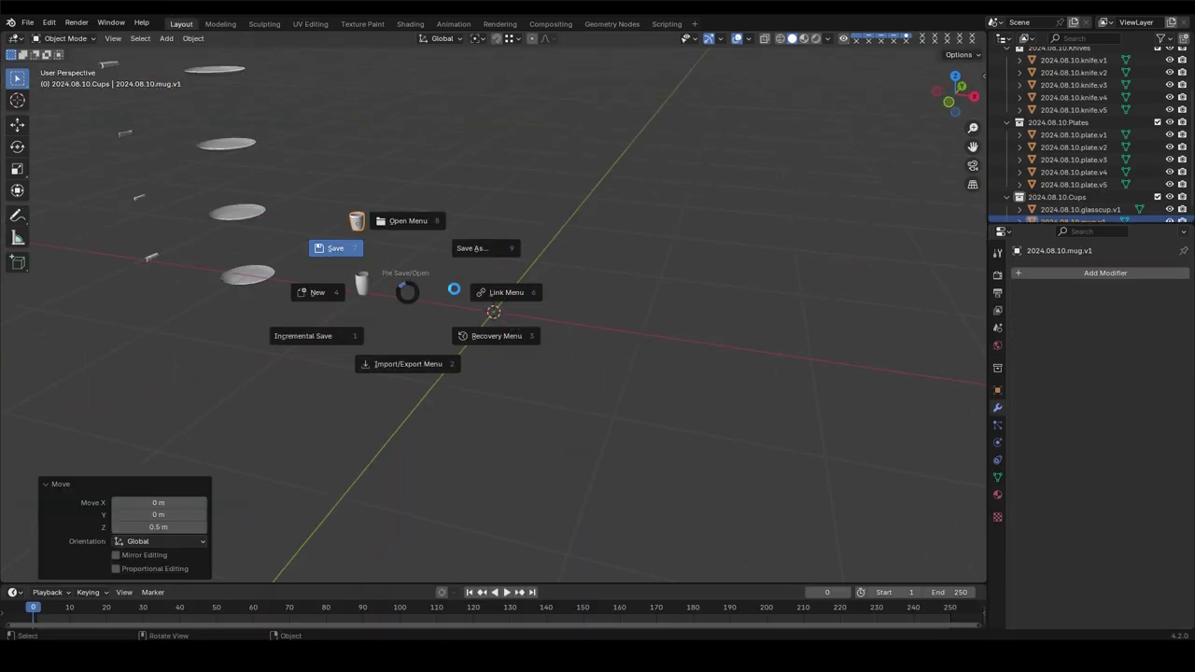
click(335, 248)
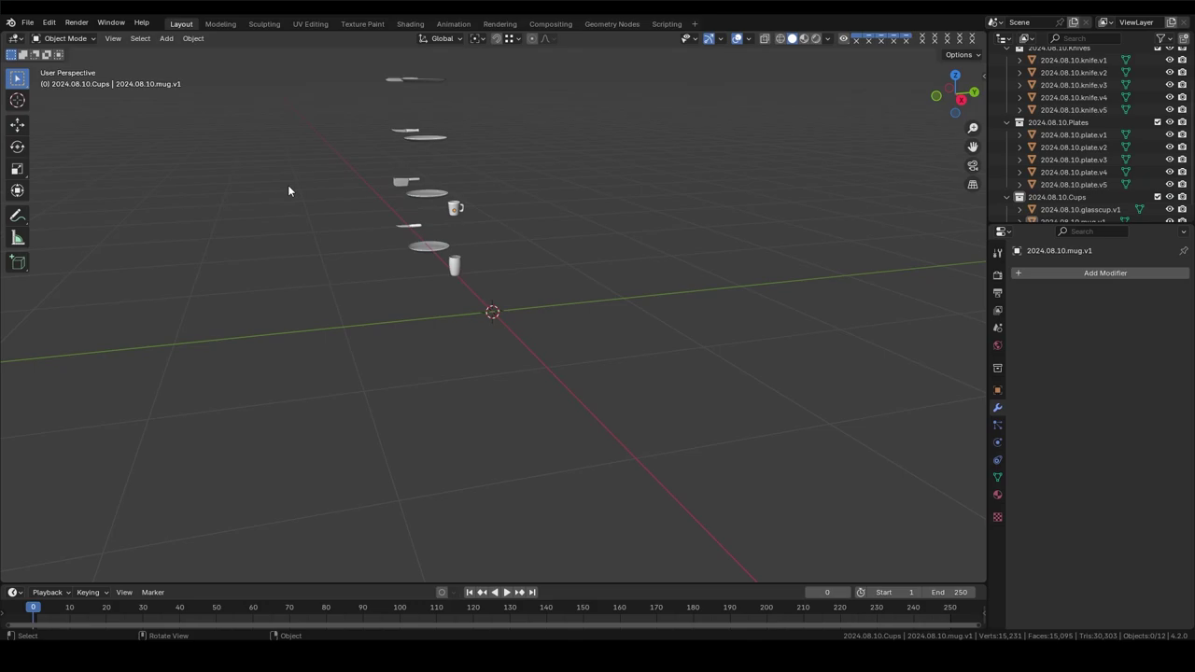
Step: Add a cylinder, scale it down and raise it as the start of the wine glass
middle_drag(568, 175, 550, 264)
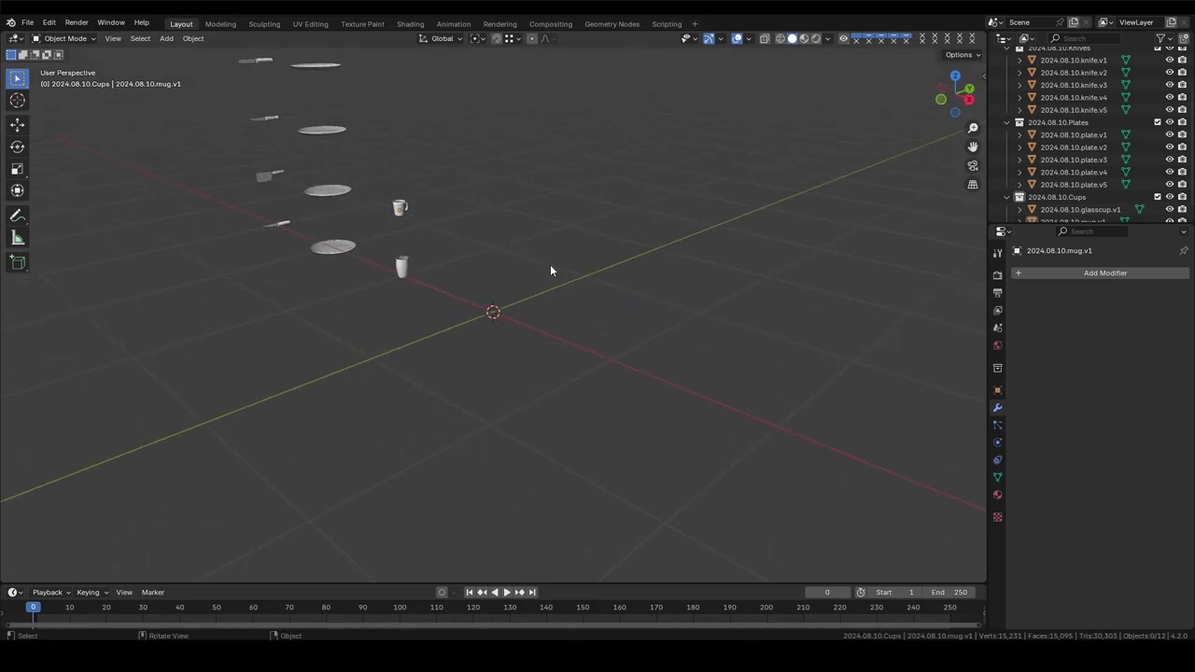
key(shift+a)
click(568, 324)
key(grave)
click(547, 248)
key(Tab)
key(s)
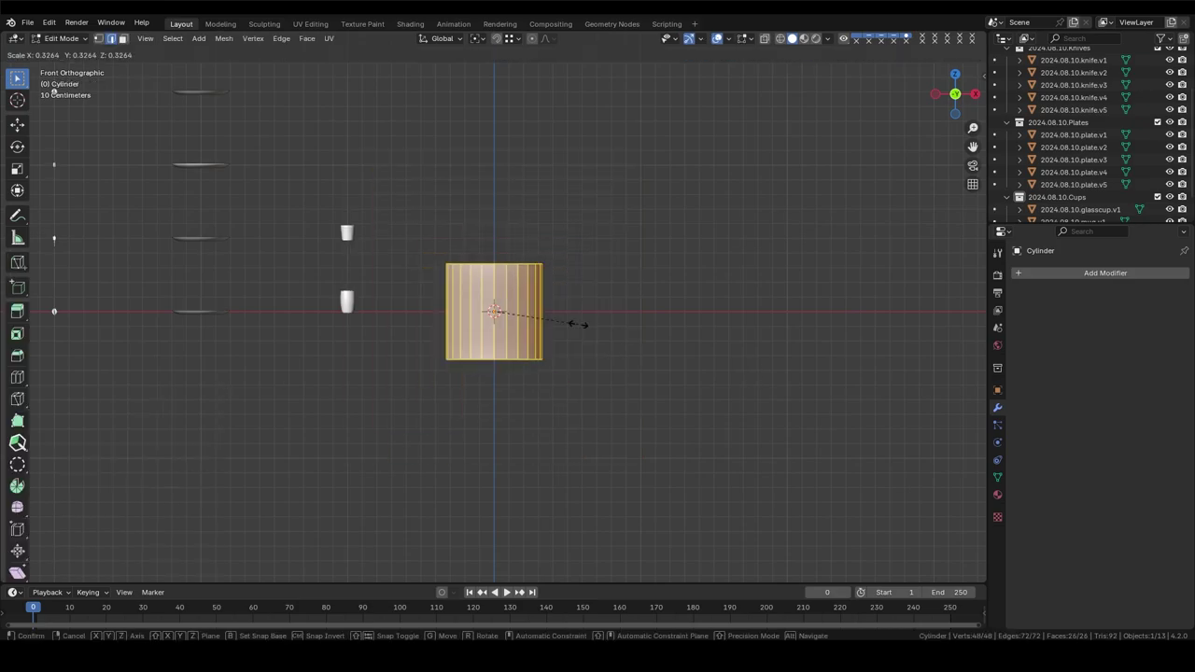
click(632, 353)
mouse_move(632, 353)
middle_down()
mouse_move(571, 302)
mouse_move(627, 400)
middle_up()
key(KP_3)
click(565, 283)
Step: In right side view, extrude the bottom rings downward to form the bowl
key(grave)
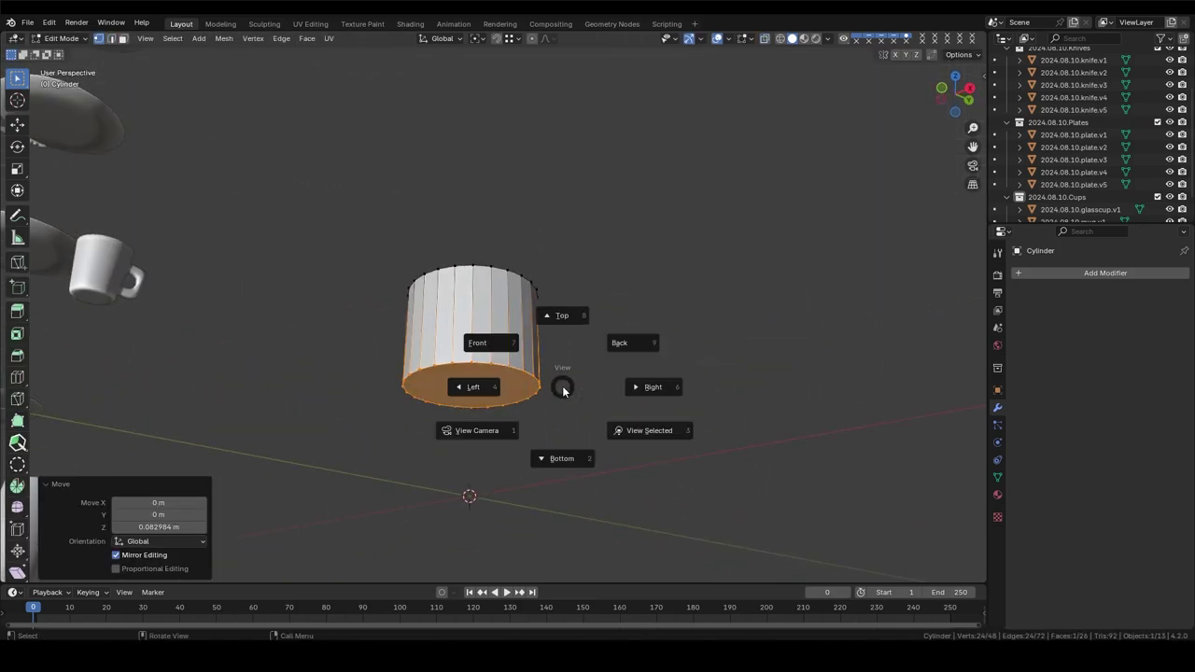
key(KP_3)
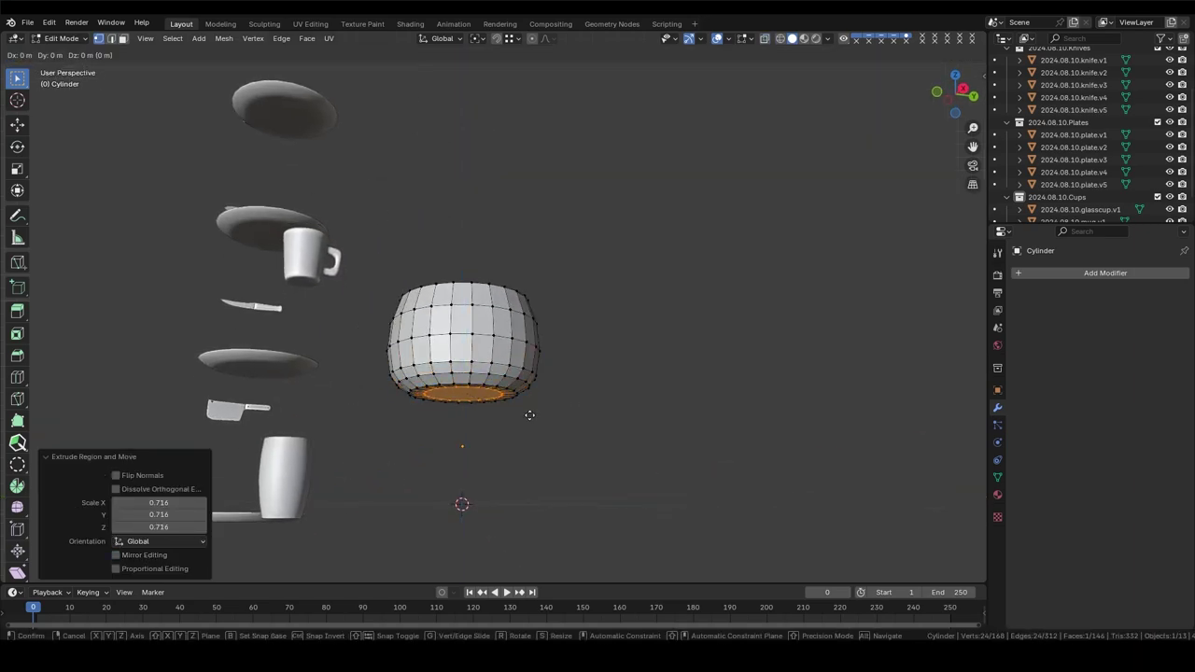
click(516, 423)
middle_drag(516, 424, 553, 398)
key(e)
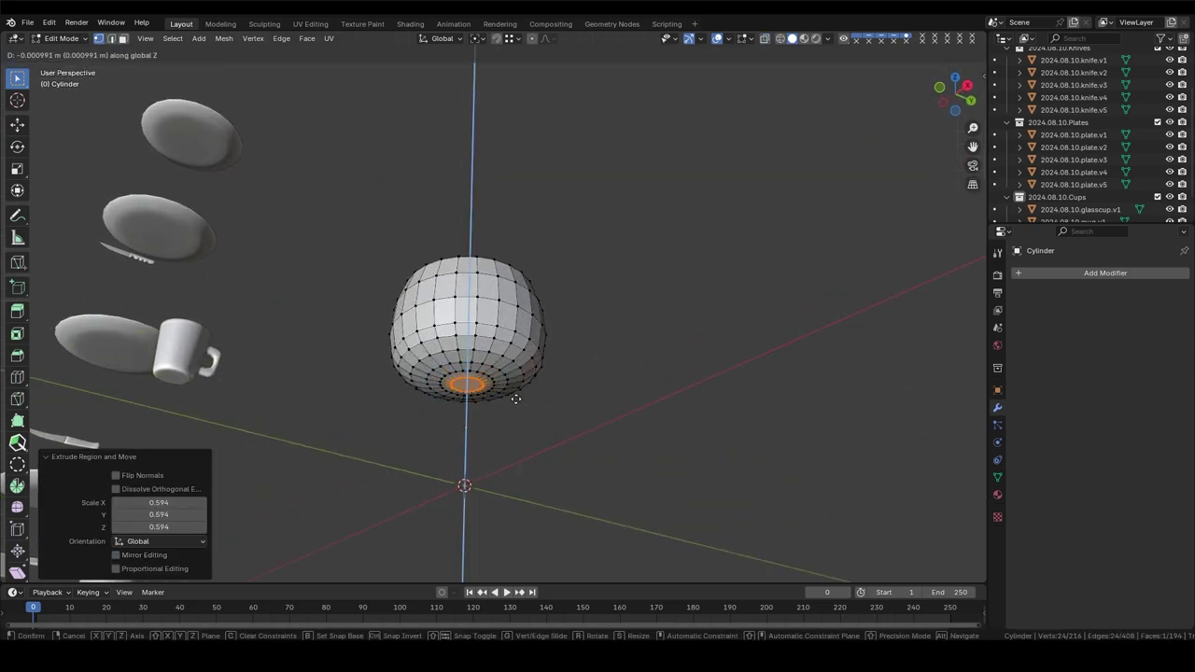
click(516, 398)
scroll(464, 469, up, 5)
click(462, 469)
Step: Narrow the bottom ring to stem width and extrude it down into a stem
key(grave)
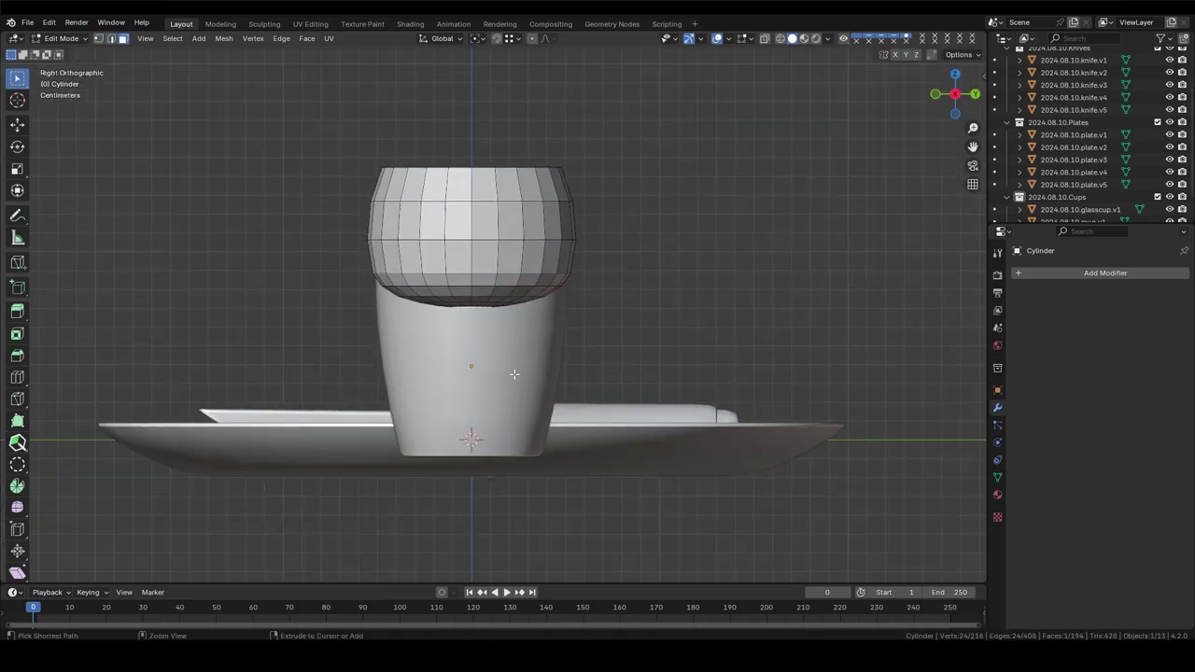
key(s)
mouse_move(454, 483)
middle_down()
mouse_move(555, 365)
mouse_move(530, 426)
mouse_move(787, 459)
mouse_move(608, 395)
middle_up()
click(556, 364)
key(e)
click(528, 411)
Step: Extrude and inset the base disk, fill its hole, and resize the base rim
key(e)
click(608, 395)
key(i)
click(713, 429)
right_click(558, 502)
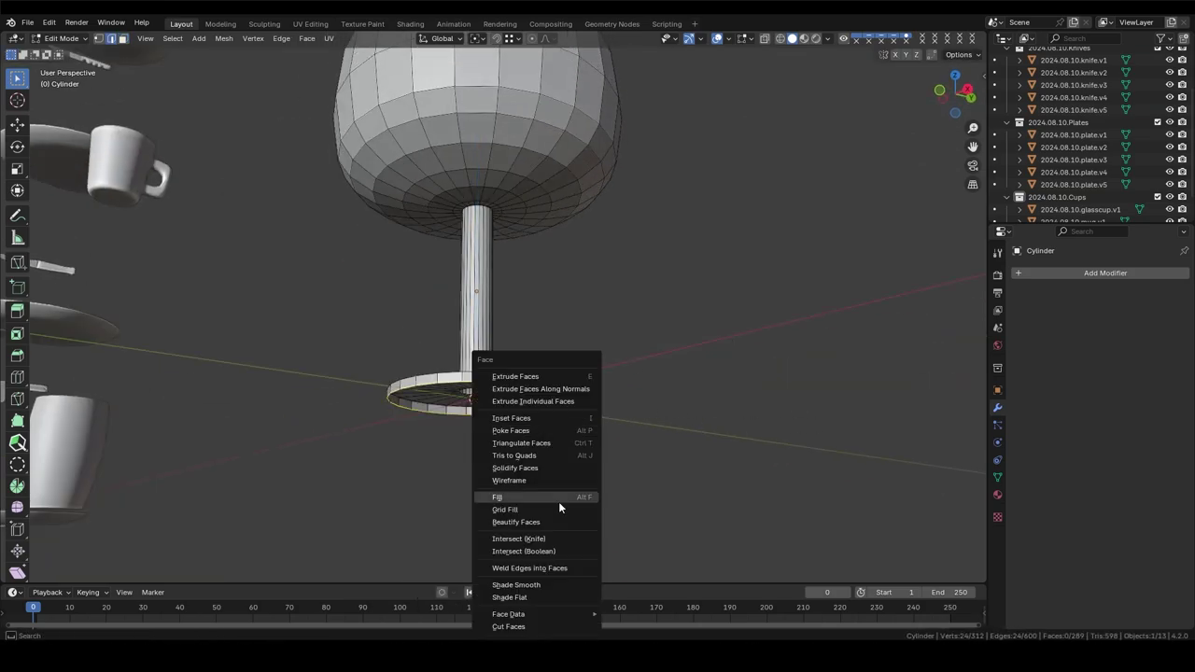
click(558, 495)
mouse_move(559, 495)
middle_down()
mouse_move(579, 467)
mouse_move(598, 485)
middle_up()
key(s)
click(613, 498)
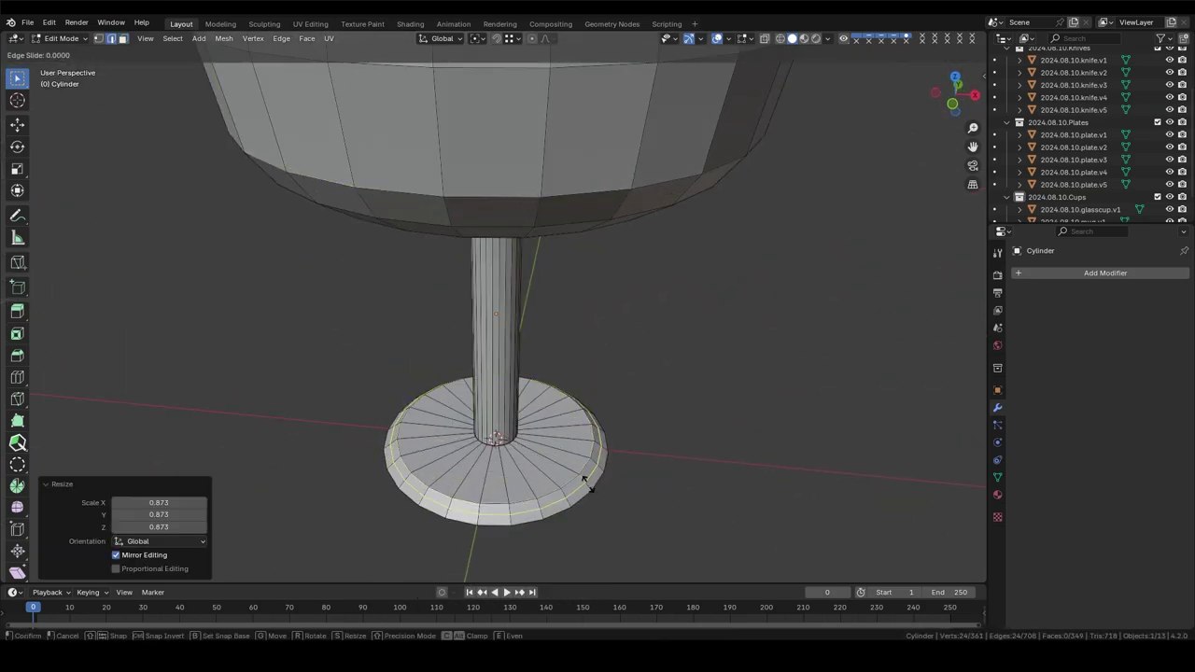
Step: In front view, resize the rim and a lower bowl loop to round the bowl
key(Tab)
scroll(542, 418, down, 5)
middle_drag(541, 418, 569, 246)
key(Tab)
key(KP_1)
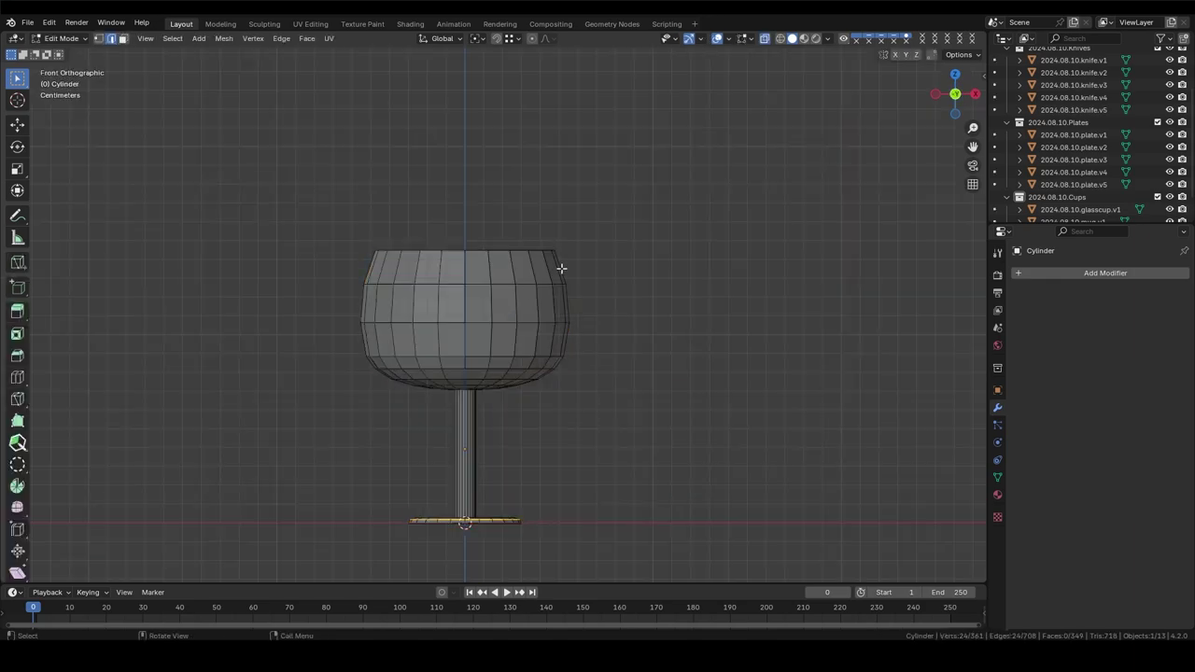
click(624, 334)
alt+click(498, 393)
key(s)
click(659, 427)
key(Tab)
mouse_move(659, 427)
middle_down()
mouse_move(539, 415)
mouse_move(551, 373)
middle_up()
scroll(539, 415, up, 3)
click(1106, 273)
Step: Add a Solidify modifier with 0.001 m thickness and apply Shade Auto Smooth
click(1112, 467)
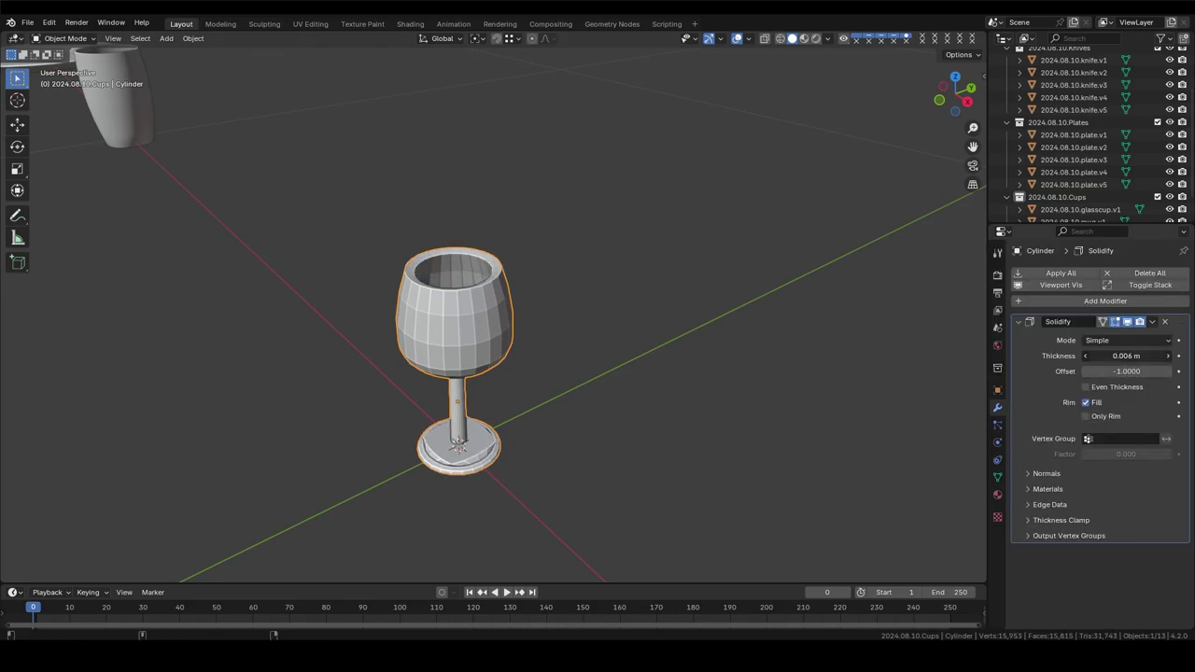
drag(1127, 356, 1139, 356)
middle_drag(540, 235, 476, 313)
right_click(475, 313)
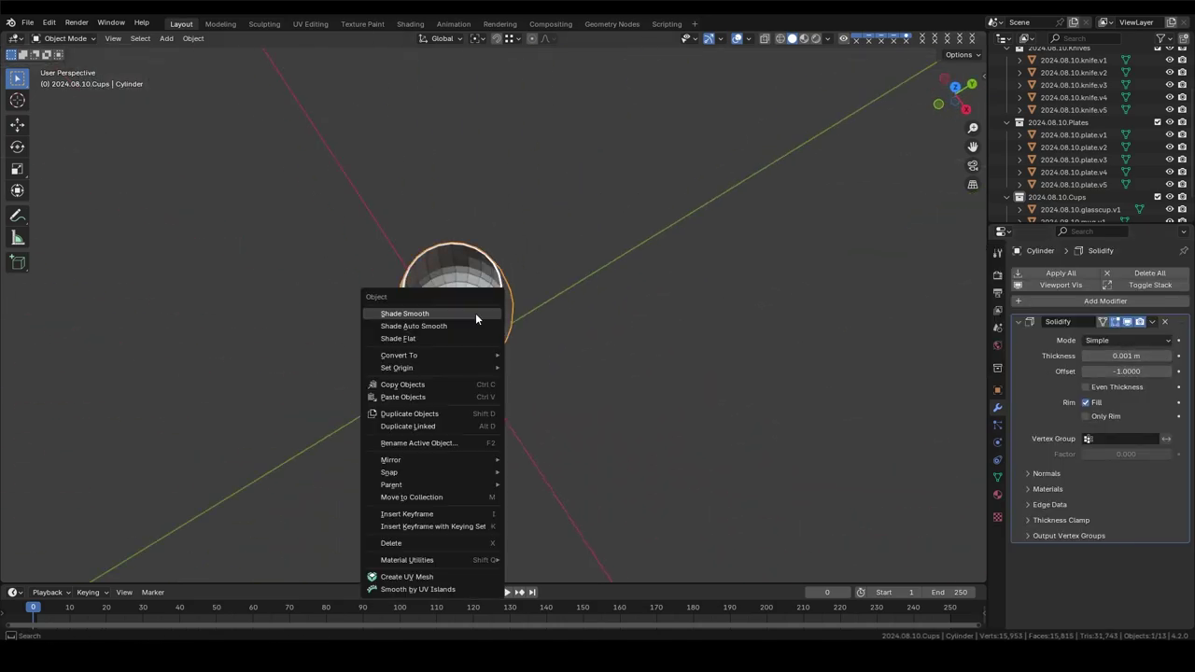
click(475, 315)
scroll(496, 287, up, 2)
Step: Slide a bowl edge loop upward and start resizing it
key(Tab)
scroll(444, 325, up, 3)
scroll(444, 325, down, 5)
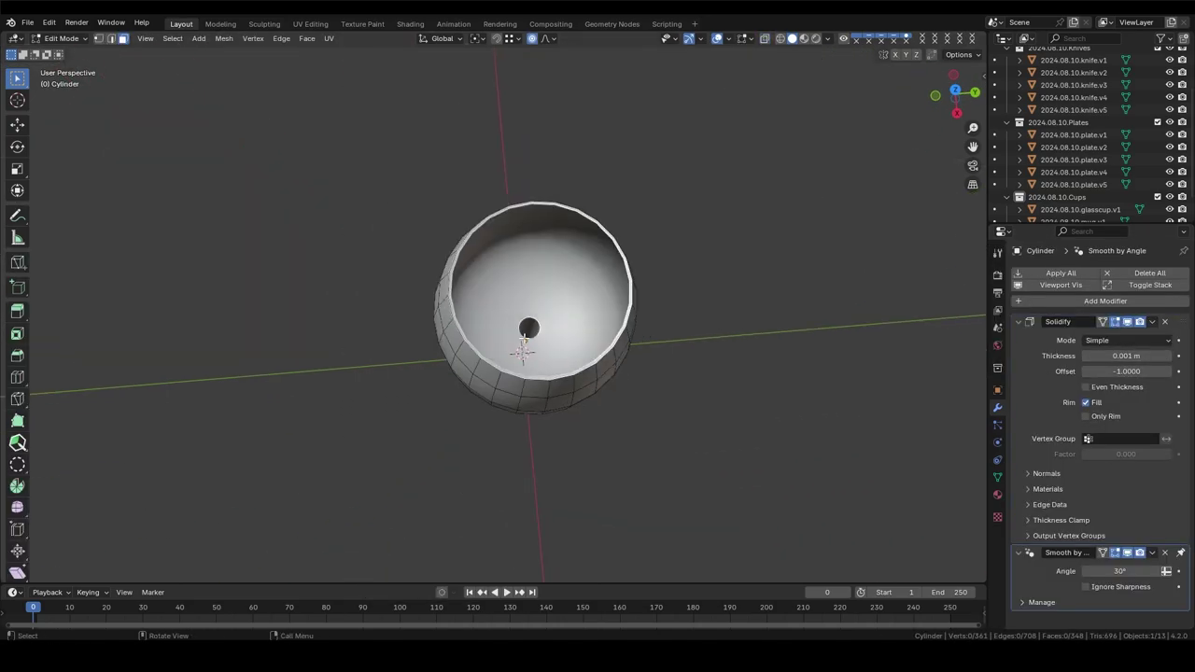
middle_drag(560, 336, 598, 413)
click(594, 403)
key(s)
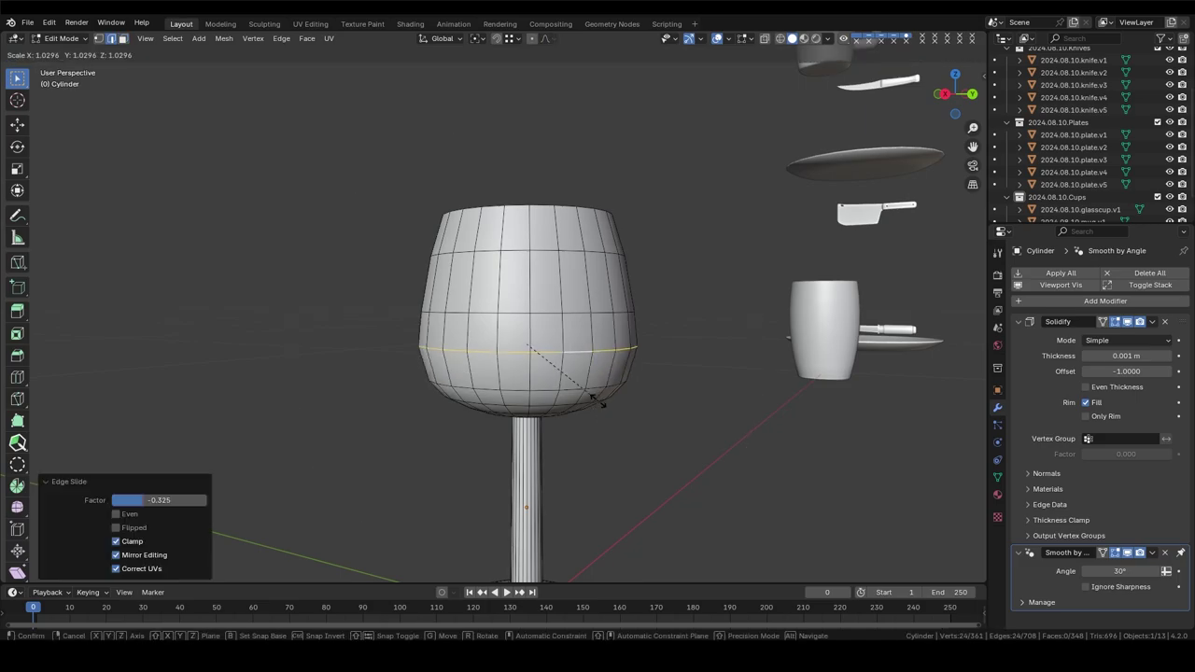
mouse_move(594, 402)
middle_down()
mouse_move(606, 330)
mouse_move(525, 296)
middle_up()
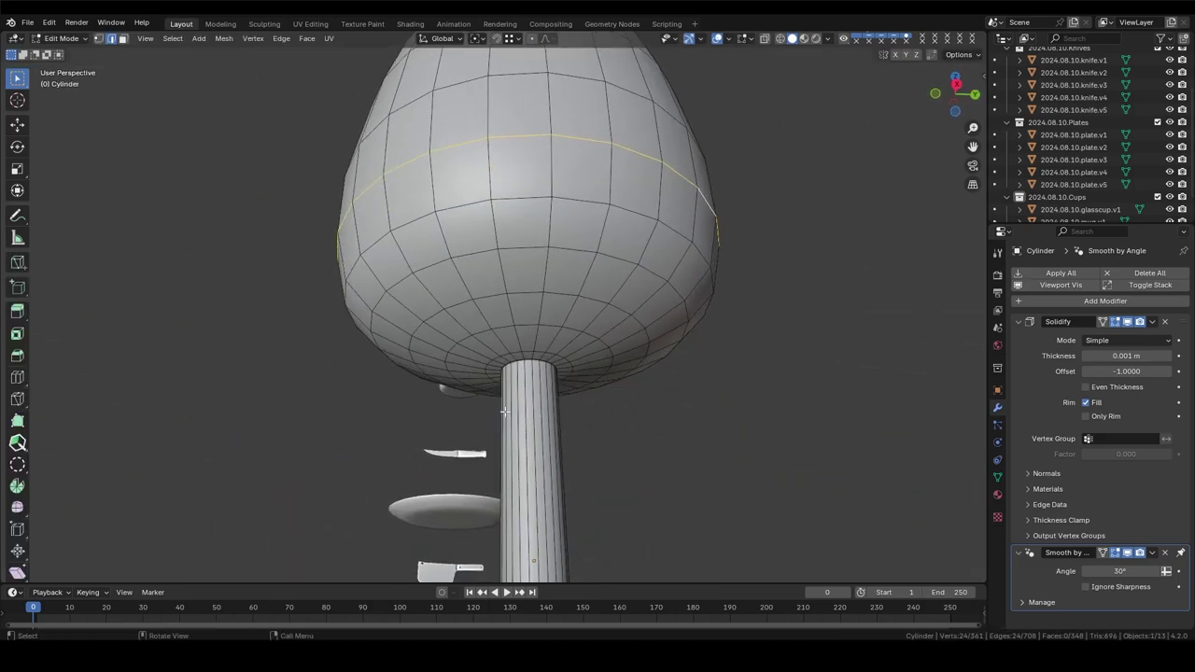
Step: Add centred loop cuts along the stem and bevel the bowl–stem ring with a Custom profile
key(ctrl+r)
click(525, 374)
right_click(526, 374)
scroll(526, 296, up, 2)
alt+click(476, 226)
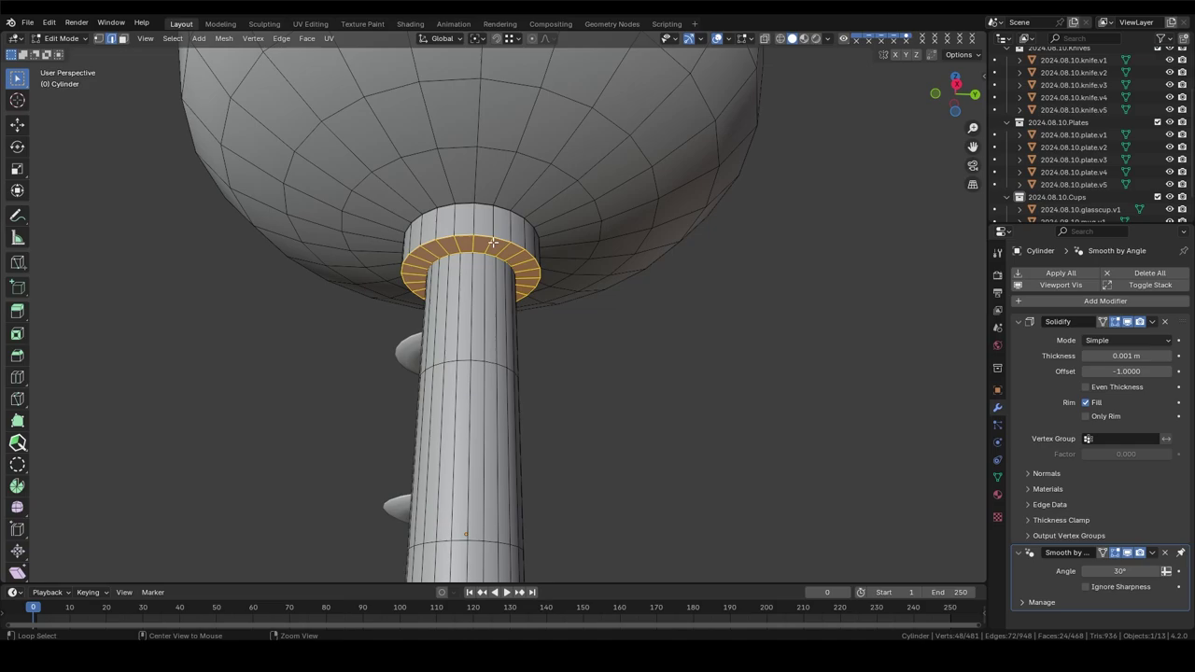
key(ctrl+b)
click(244, 401)
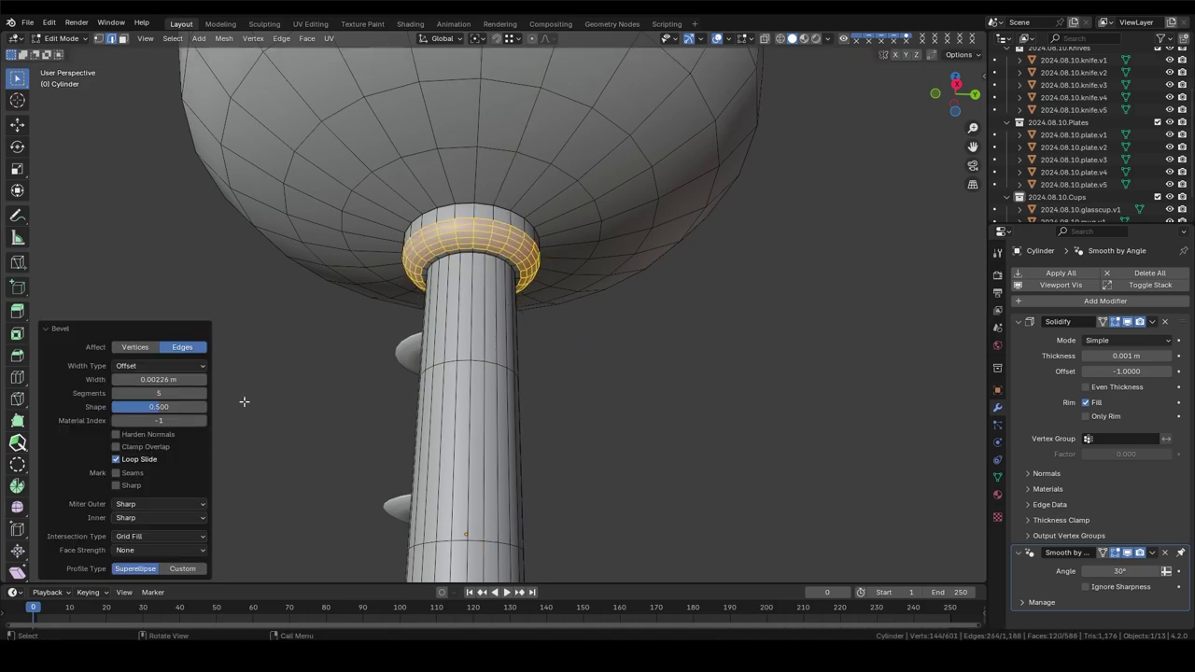
click(184, 570)
click(103, 362)
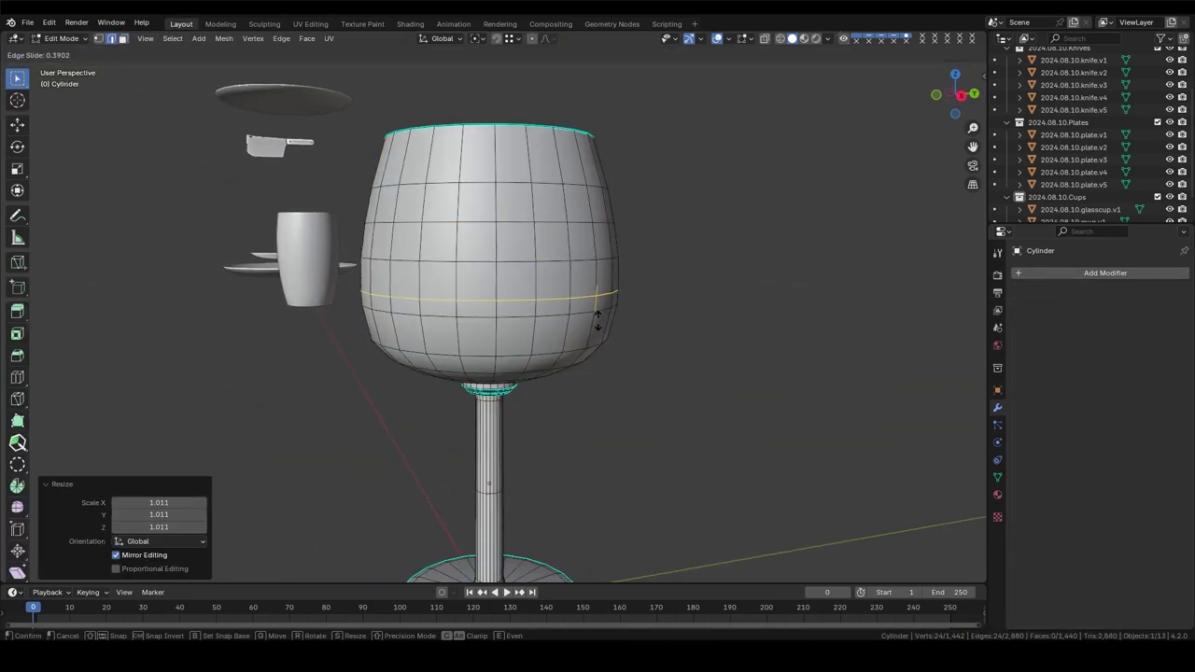
Step: Confirm the shrink/fatten adjustment and add a new loop cut to the wine glass
click(540, 278)
middle_drag(539, 278, 582, 368)
scroll(583, 368, up, 3)
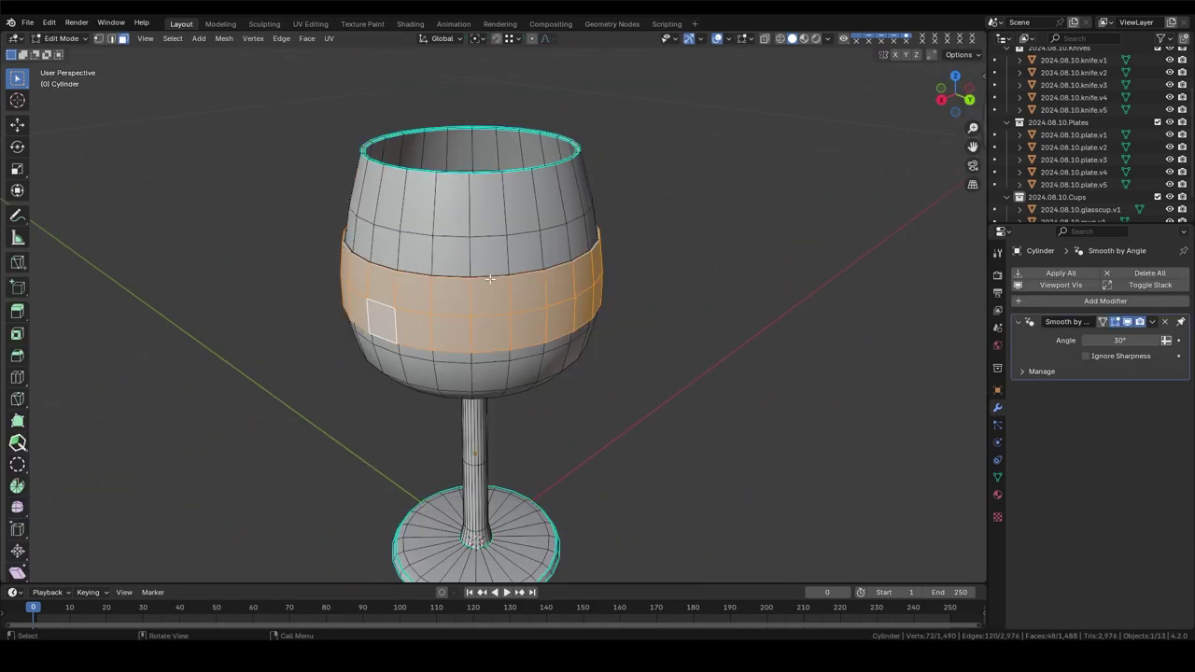
click(510, 319)
scroll(510, 320, down, 5)
key(grave)
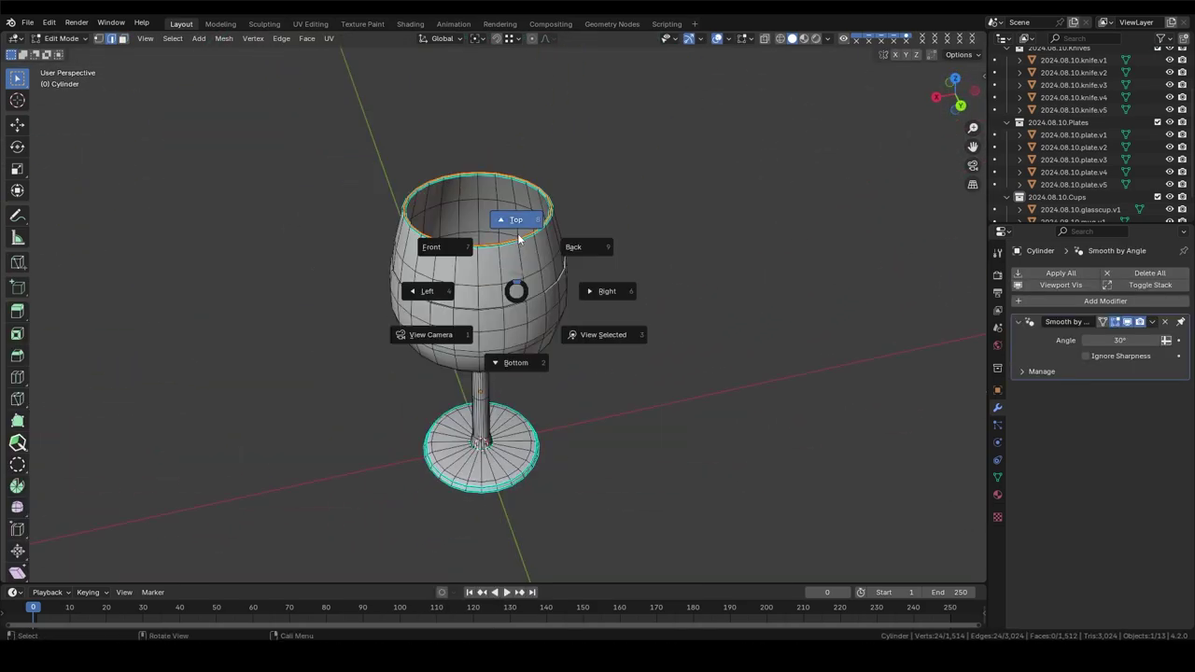
click(507, 217)
scroll(522, 333, up, 5)
scroll(522, 333, down, 5)
mouse_move(522, 333)
middle_down()
mouse_move(566, 160)
mouse_move(563, 357)
mouse_move(474, 384)
middle_up()
scroll(563, 358, up, 5)
Step: Move the inner ring at the bowl's bottom and lower the hole-edge loop along Z
alt+shift+click(563, 358)
scroll(563, 358, down, 3)
scroll(474, 384, up, 3)
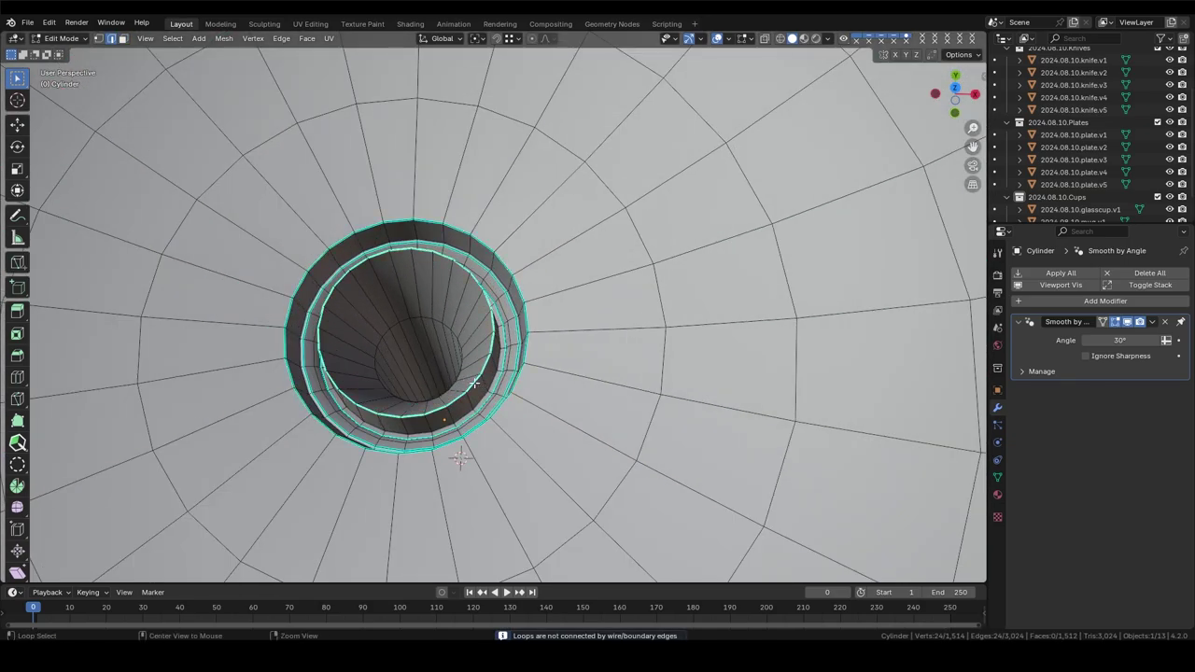
click(478, 381)
key(a)
scroll(469, 212, up, 1)
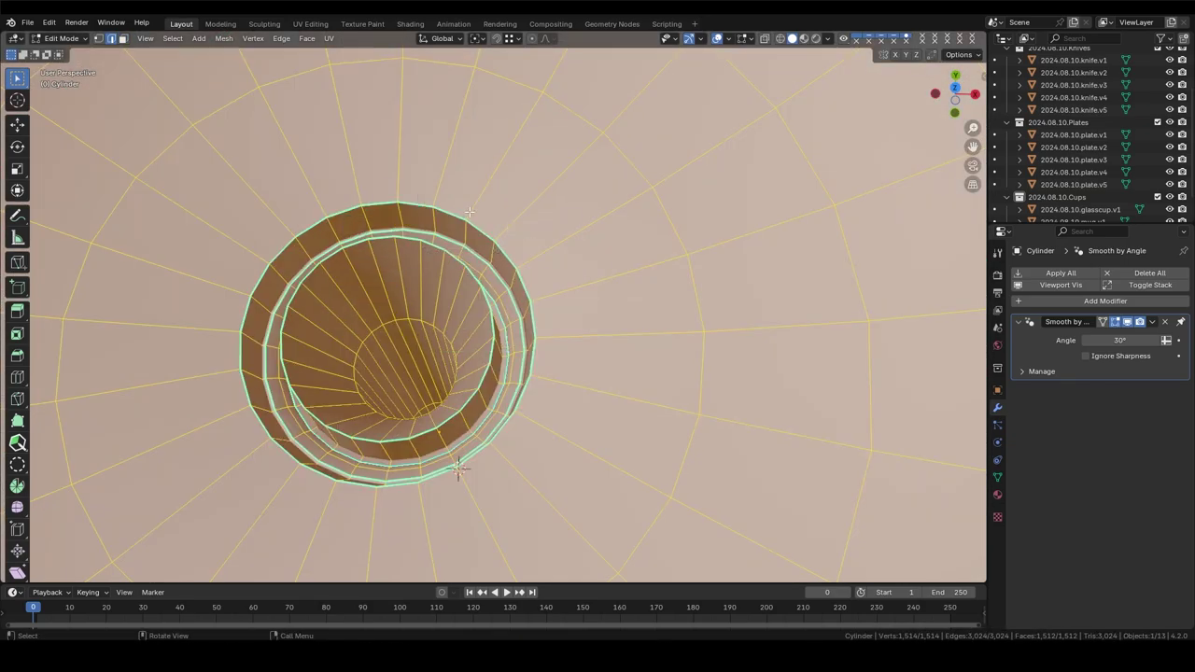
alt+click(466, 421)
key(g)
key(z)
click(459, 470)
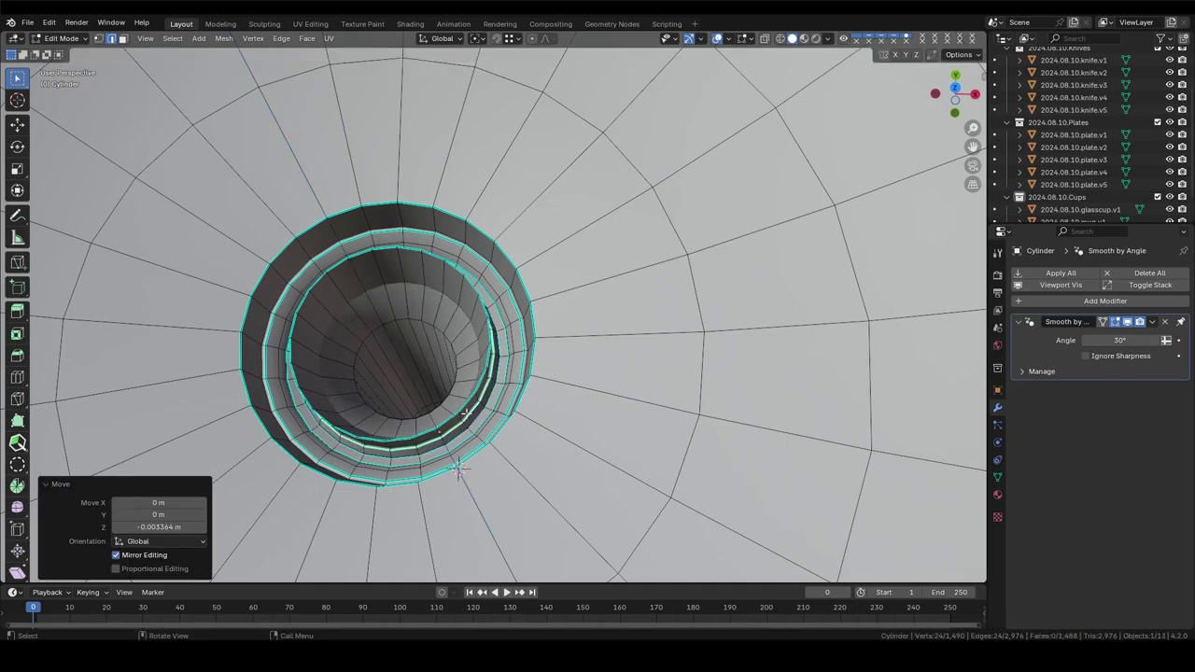
Step: Close the hole at the bowl bottom with a quad Grid Fill instead of a single face
key(s)
key(0)
key(Return)
key(ctrl+f)
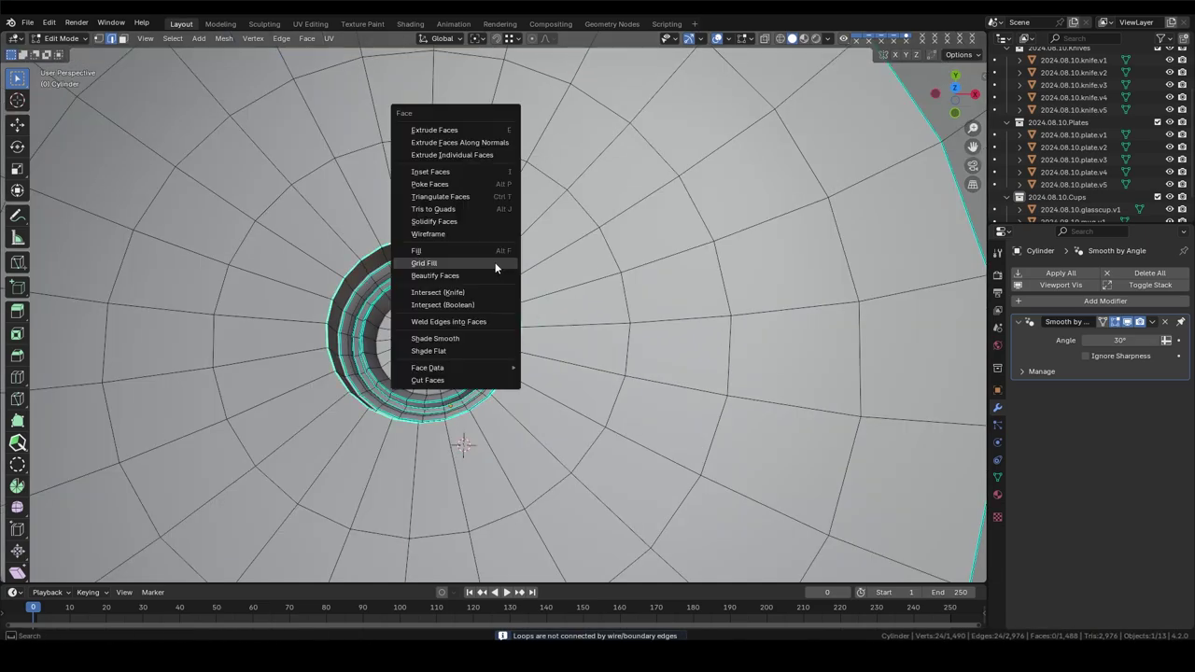
click(495, 262)
key(ctrl+z)
scroll(514, 269, up, 1)
key(ctrl+shift+z)
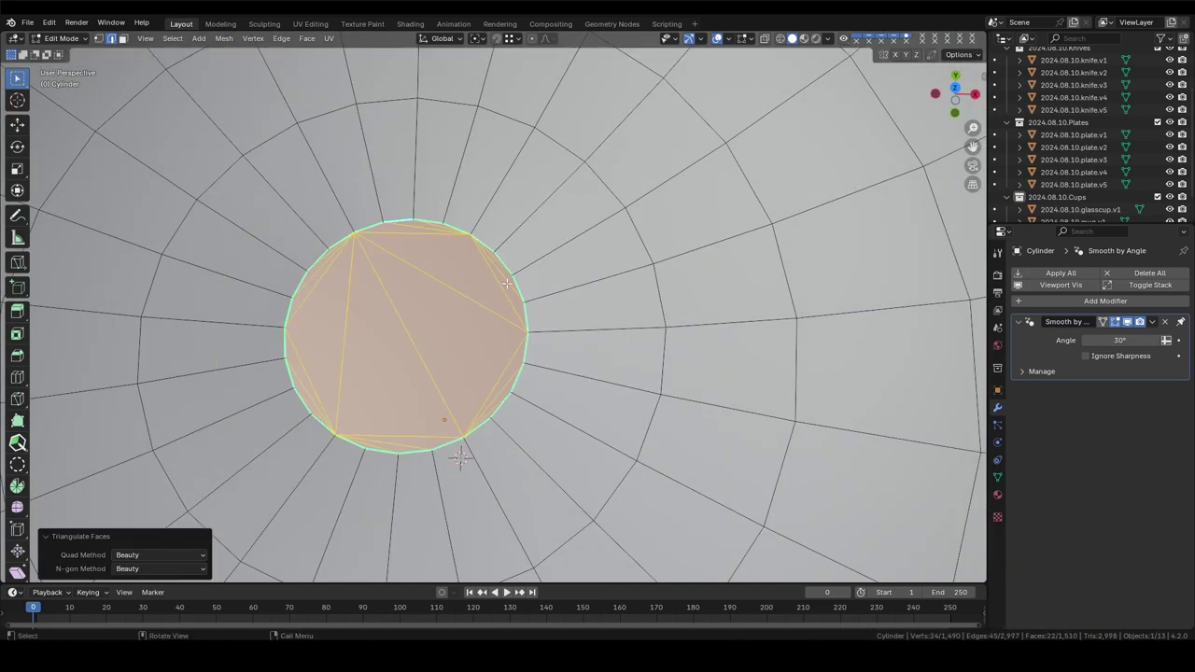
key(ctrl+z)
key(ctrl+z)
key(ctrl+f)
click(517, 289)
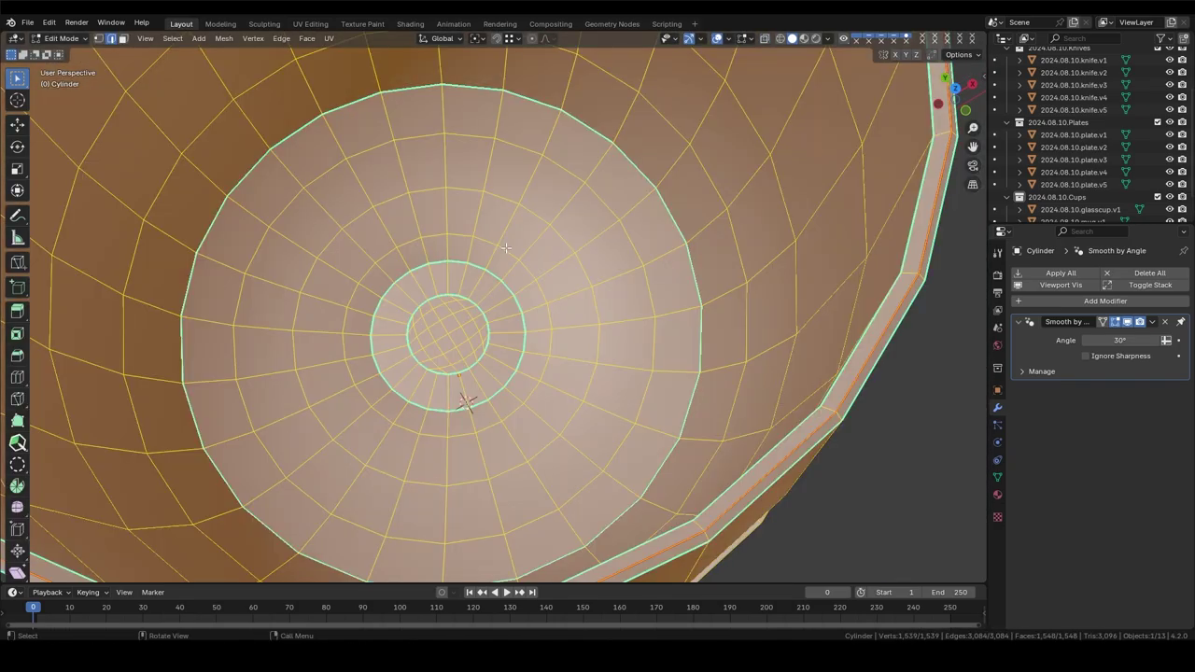
Step: Clear sharp edge marks, then narrow and slide a stem loop to slim the stem
right_click(469, 495)
click(469, 506)
alt+click(547, 361)
key(s)
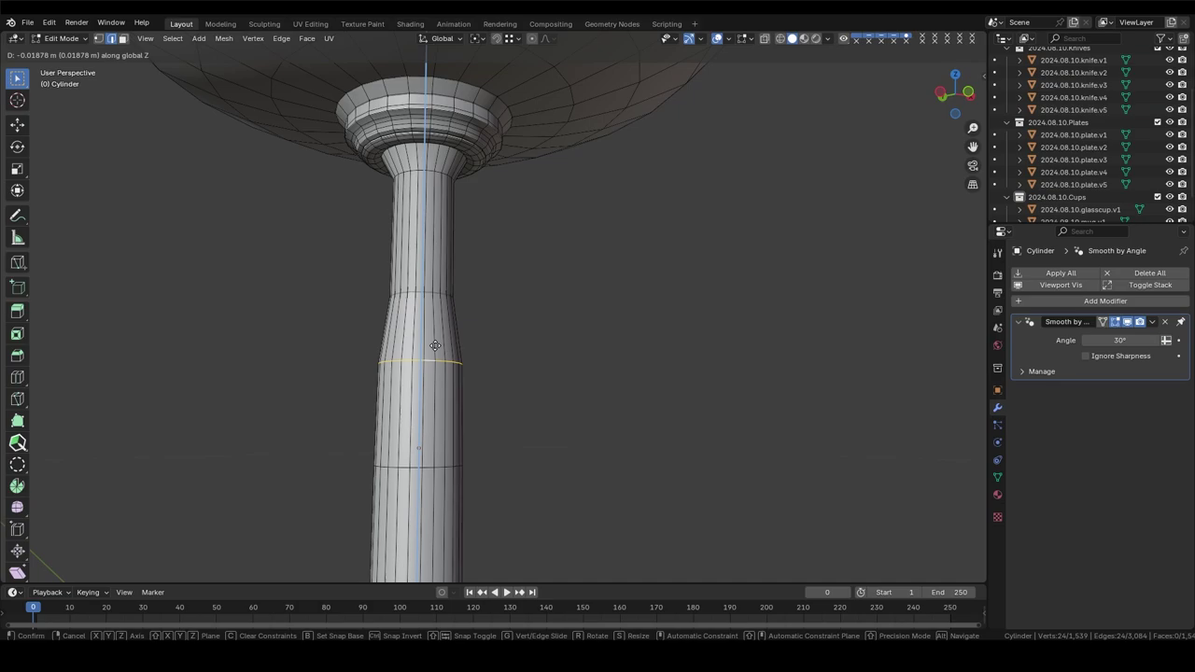
click(586, 418)
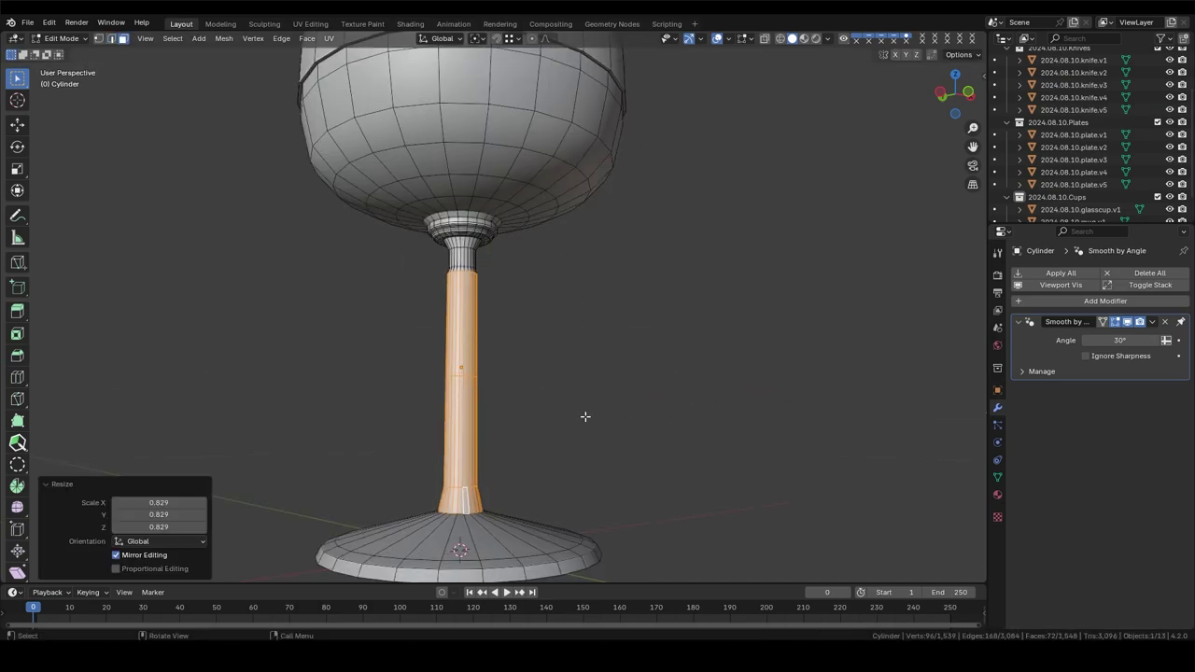
key(alt+s)
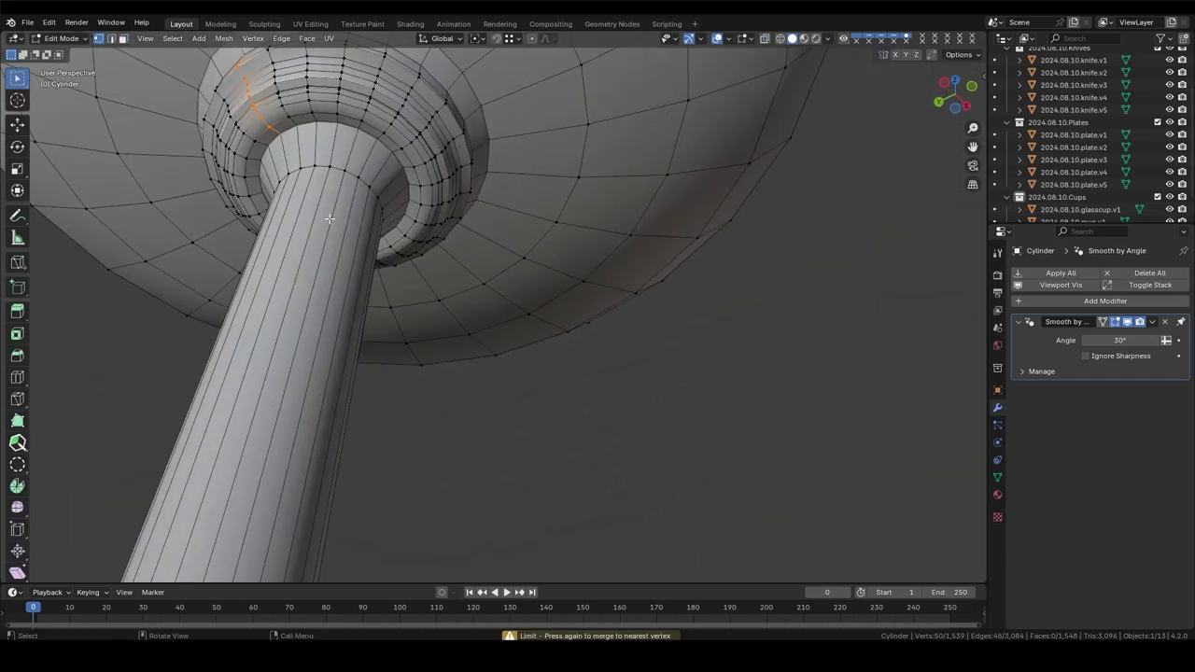
scroll(529, 282, up, 5)
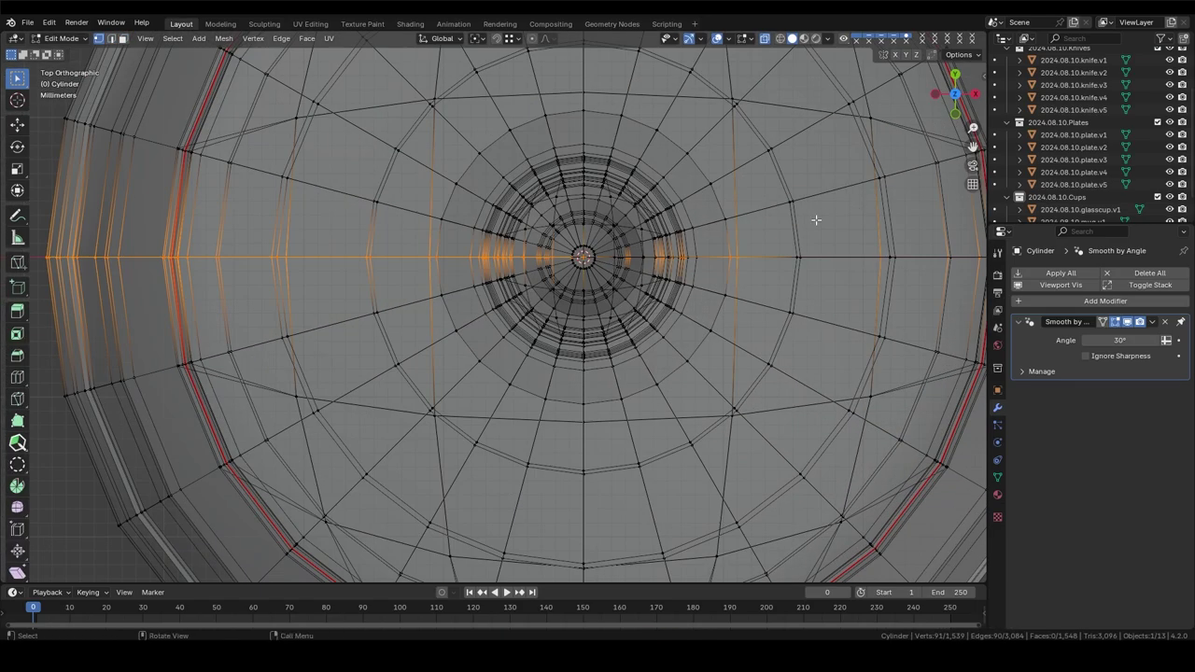
scroll(814, 214, down, 5)
middle_drag(529, 280, 551, 218)
scroll(552, 217, down, 5)
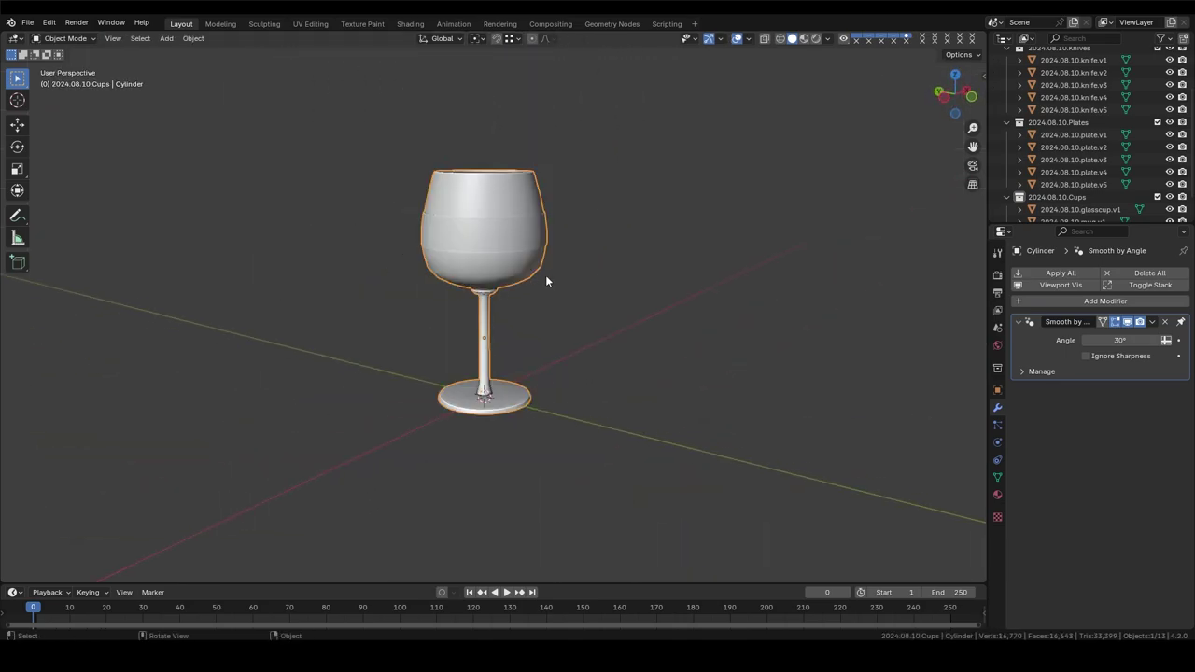
click(310, 23)
Step: Unwrap the whole glass and preview the checker texture on it
key(a)
key(u)
key(Tab)
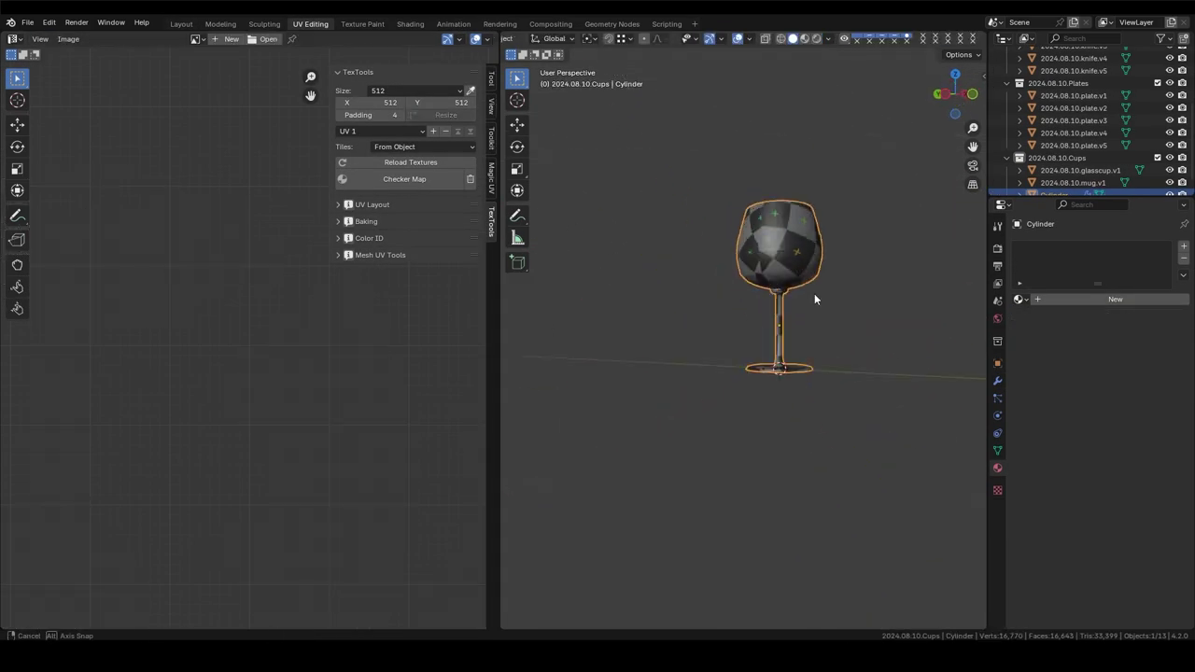
key(Tab)
middle_drag(560, 323, 691, 430)
key(Tab)
key(Tab)
scroll(692, 431, up, 5)
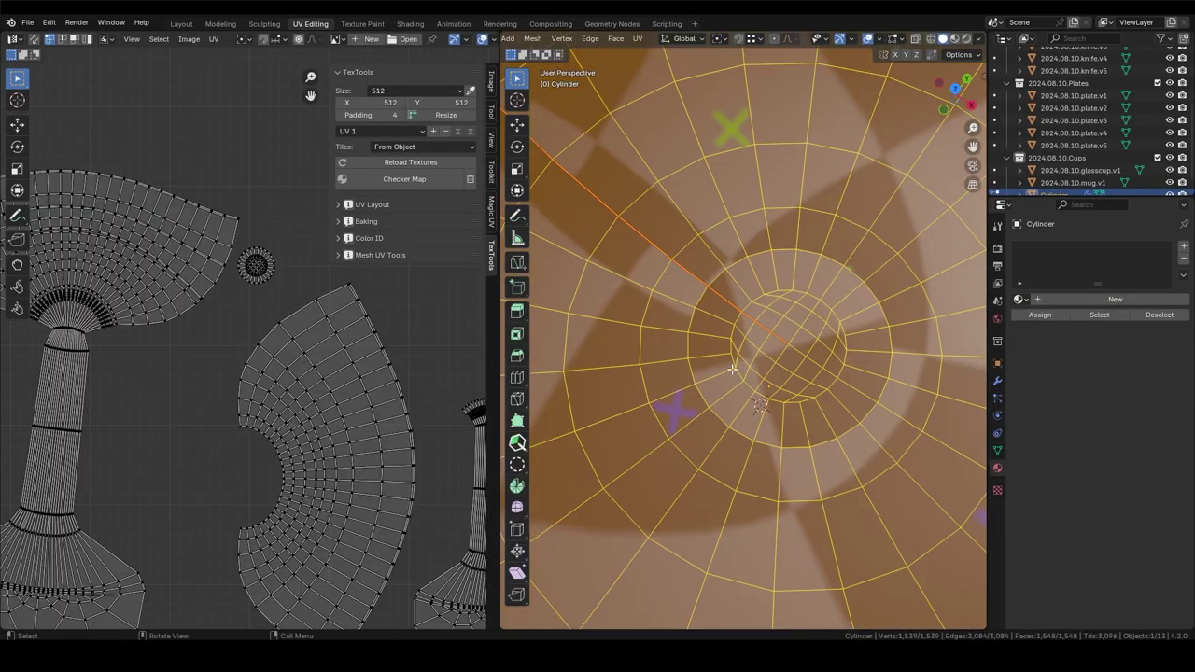
Step: Pick seam loops inside the bowl and on the base rim
alt+click(764, 386)
scroll(758, 290, down, 6)
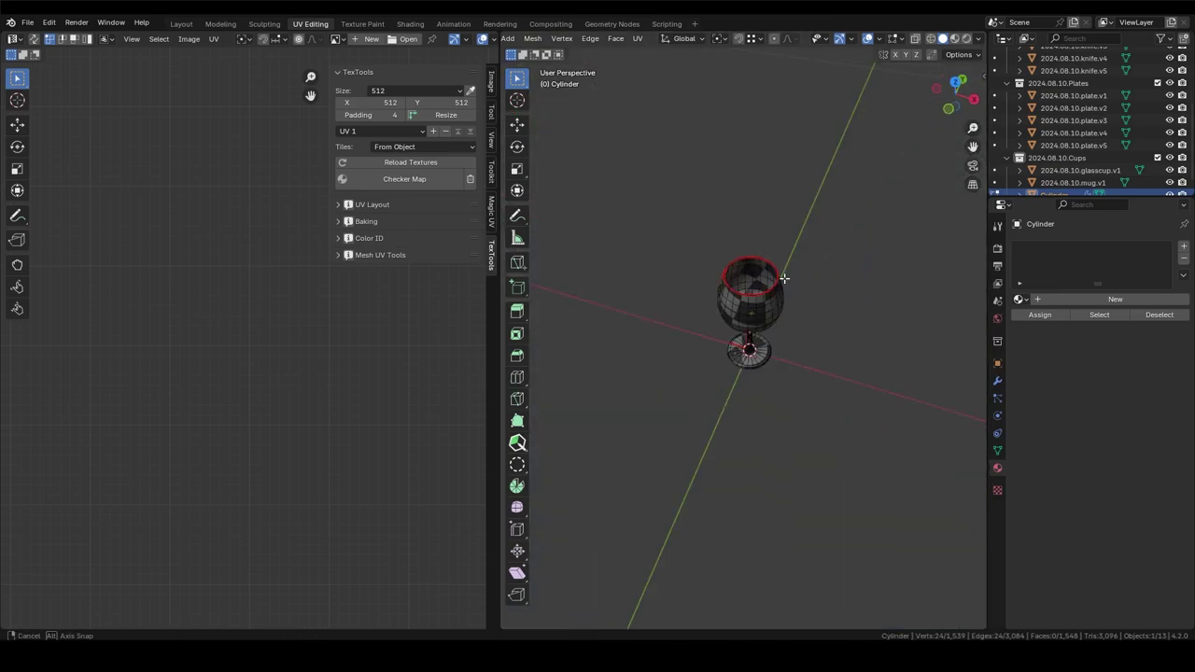
middle_drag(758, 291, 805, 485)
scroll(805, 486, up, 5)
alt+click(805, 484)
scroll(650, 413, down, 5)
middle_drag(649, 413, 654, 449)
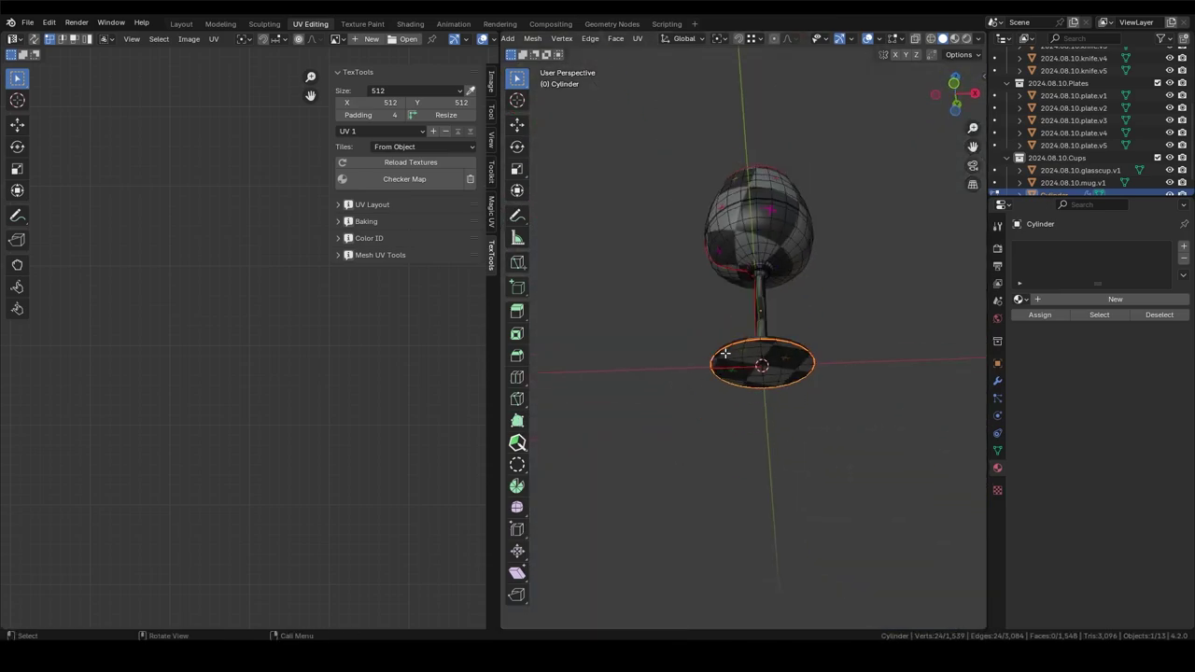
key(a)
scroll(654, 448, up, 4)
scroll(654, 467, up, 5)
Step: Pick further seam loops around the rim and the stem collar
alt+click(654, 482)
alt+click(653, 482)
scroll(654, 482, down, 4)
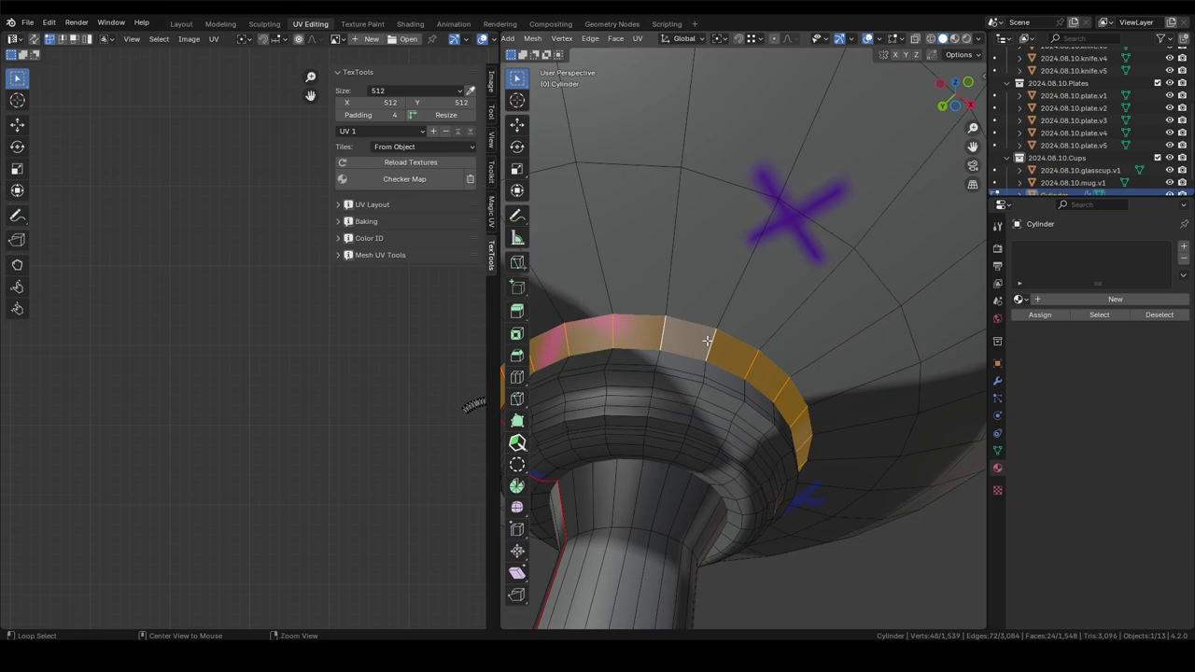
scroll(717, 356, up, 2)
scroll(777, 382, down, 4)
mouse_move(778, 382)
middle_down()
mouse_move(819, 382)
mouse_move(869, 469)
middle_up()
scroll(819, 382, up, 4)
alt+click(850, 416)
scroll(849, 415, down, 5)
Step: Re-unwrap the entire glass mesh using the new seams
key(Tab)
key(Tab)
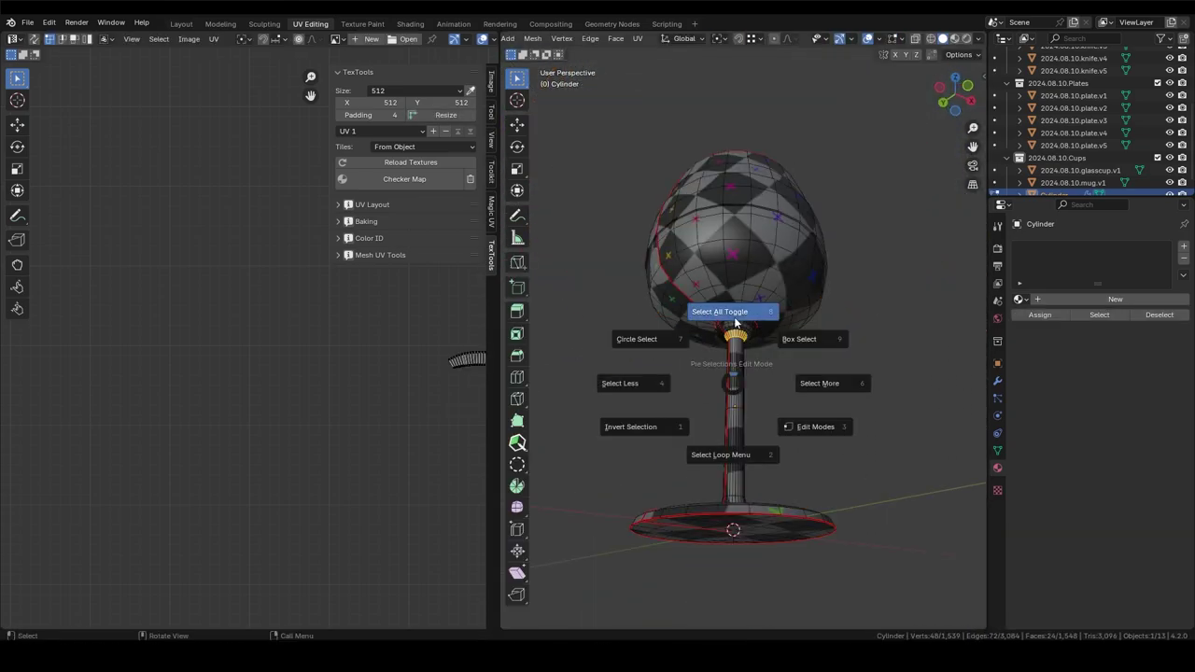
key(a)
key(q)
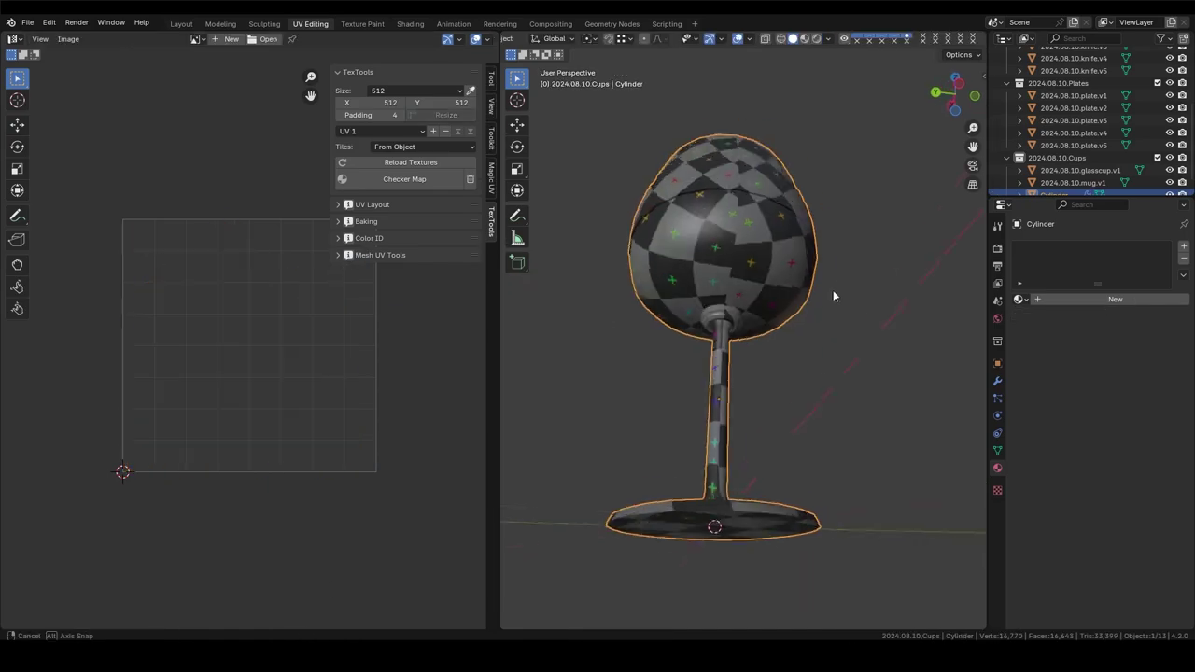
key(Tab)
key(Tab)
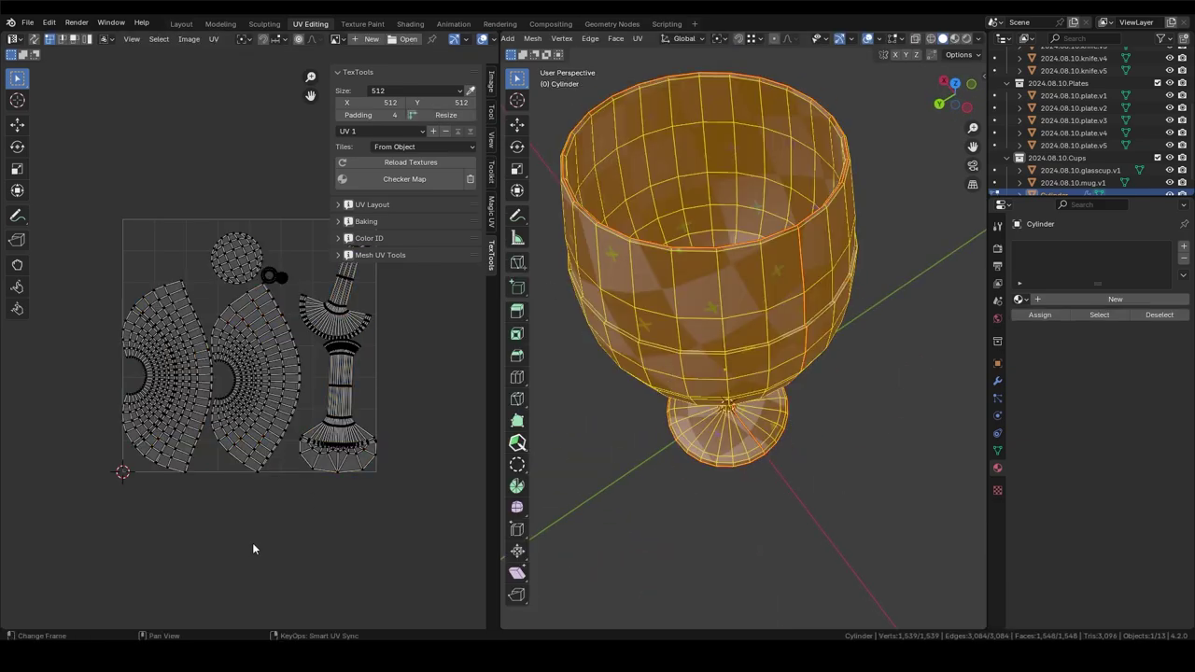
Step: Rectify the fan islands, enlarge the middle island, and pack all UV islands
key(q)
click(194, 480)
click(324, 420)
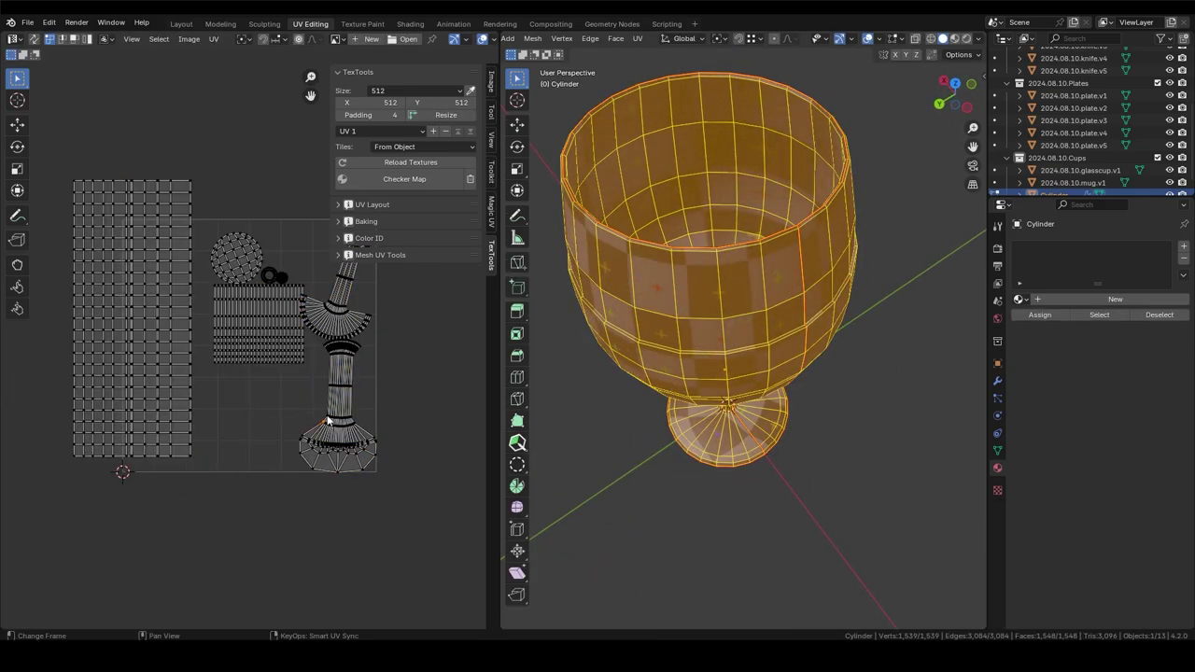
key(l)
key(s)
click(268, 455)
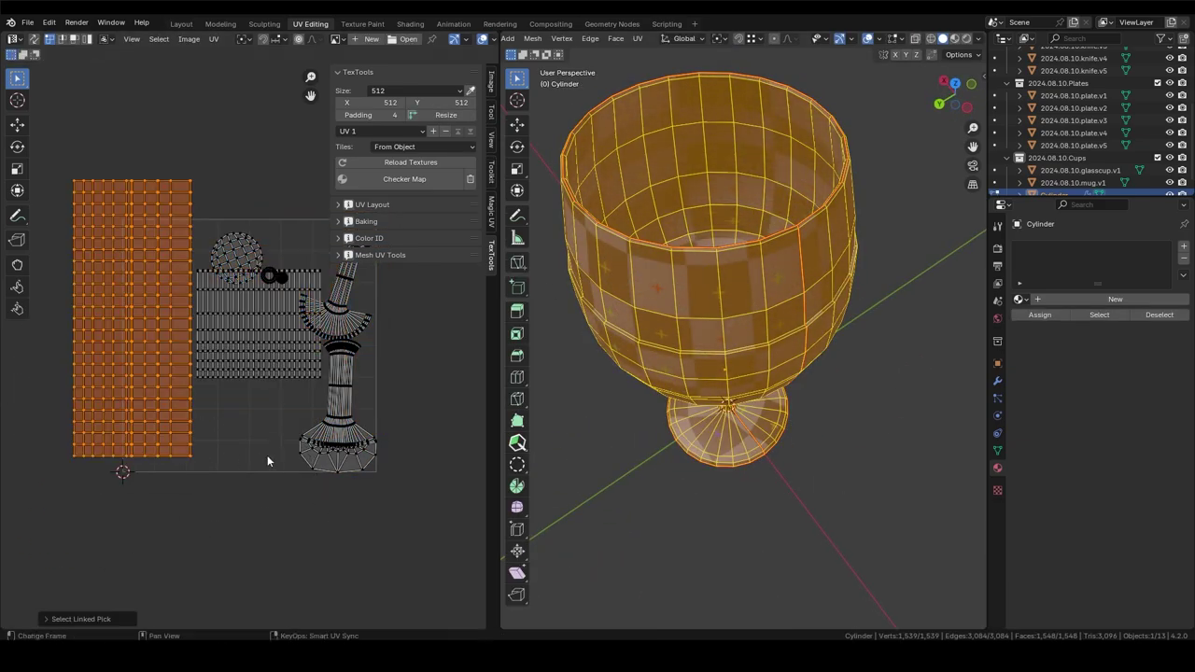
mouse_move(710, 308)
middle_down()
mouse_move(725, 272)
mouse_move(750, 362)
middle_up()
key(Tab)
key(Tab)
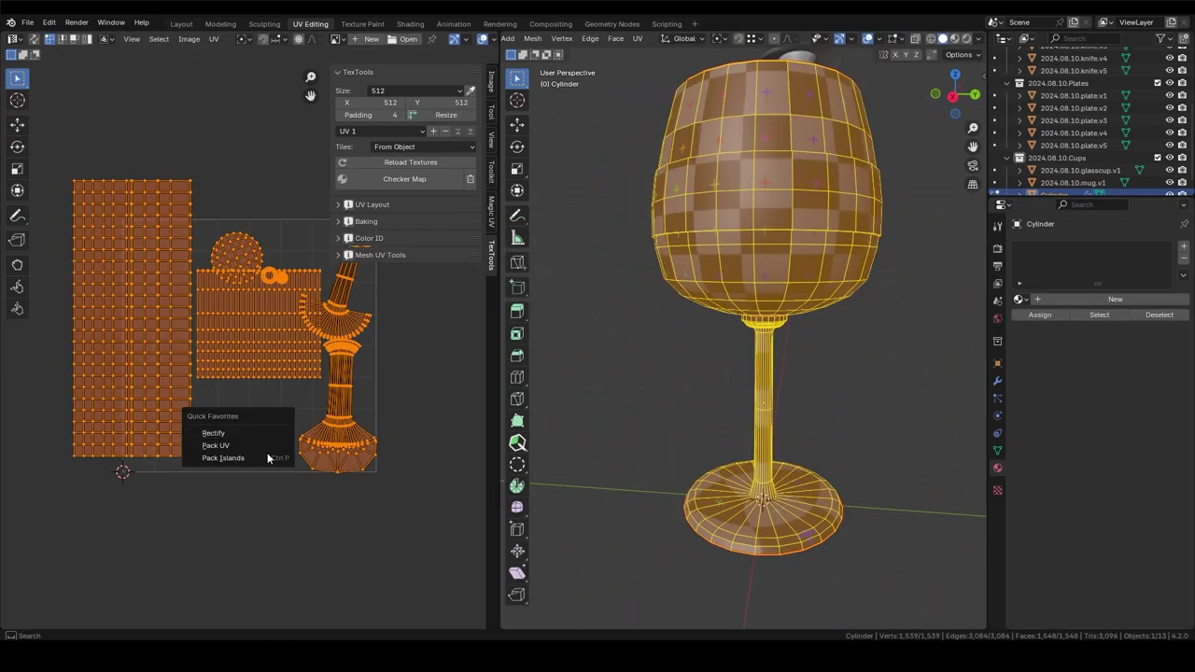
key(Tab)
mouse_move(846, 320)
middle_down()
mouse_move(971, 400)
mouse_move(548, 303)
middle_up()
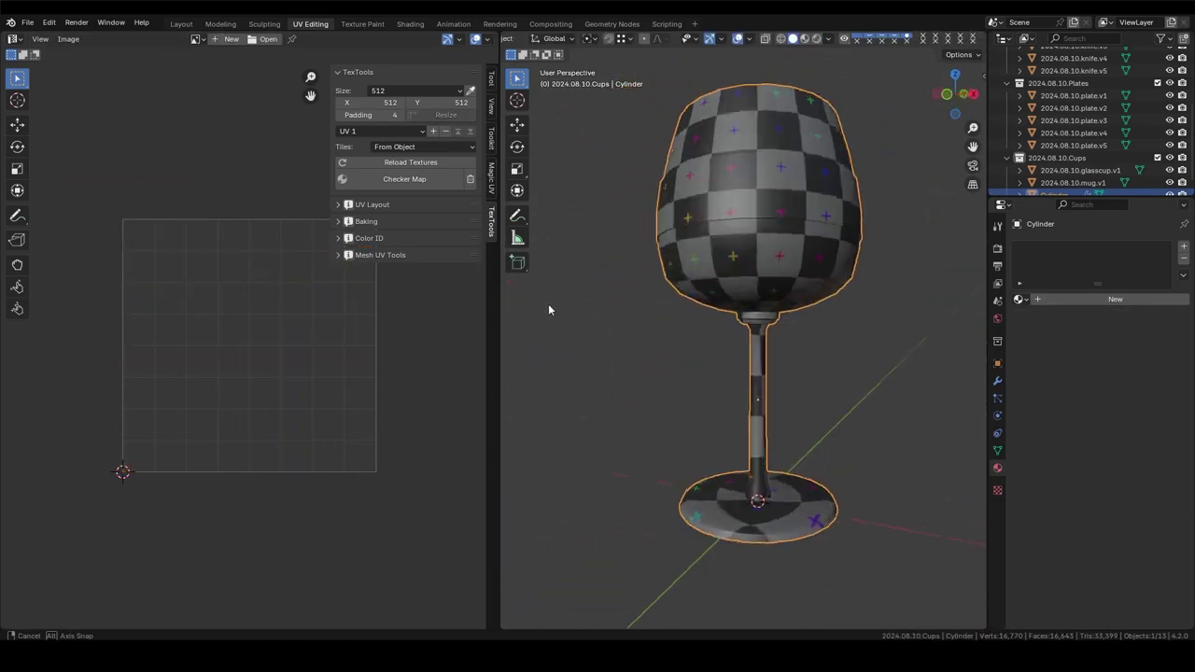
click(182, 24)
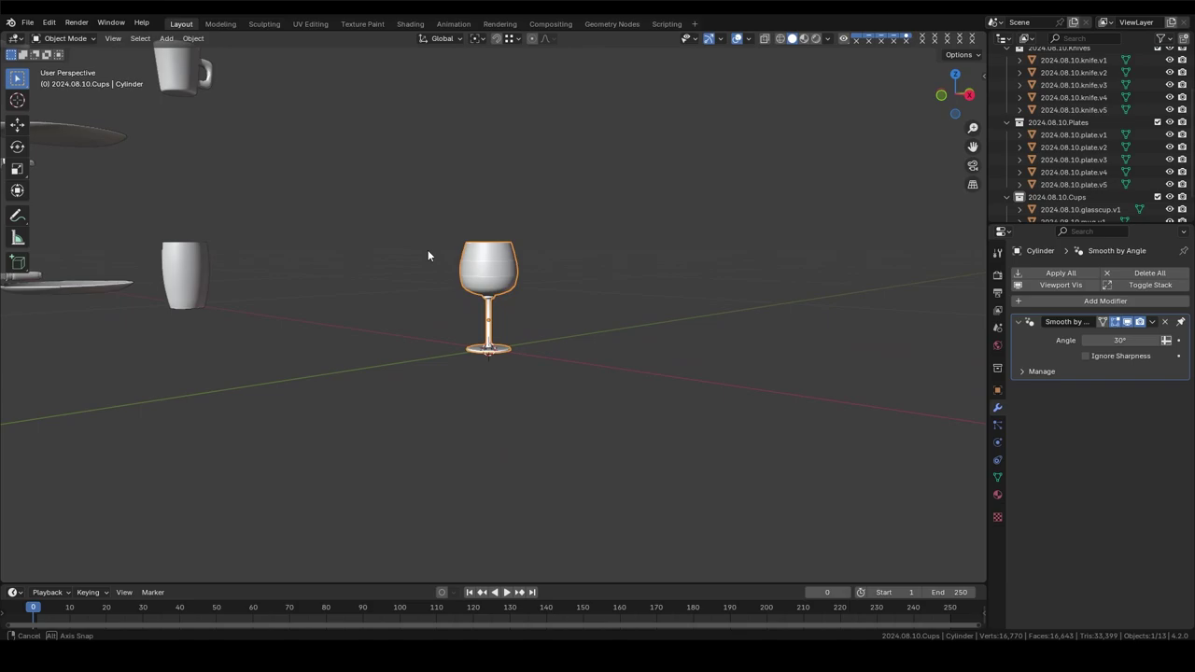
Step: Rename the glass to 2024.08.10.glasscup.v2 and give it a new material
click(1064, 210)
double_click(1064, 210)
text(2024.08.10.glasscup.v1)
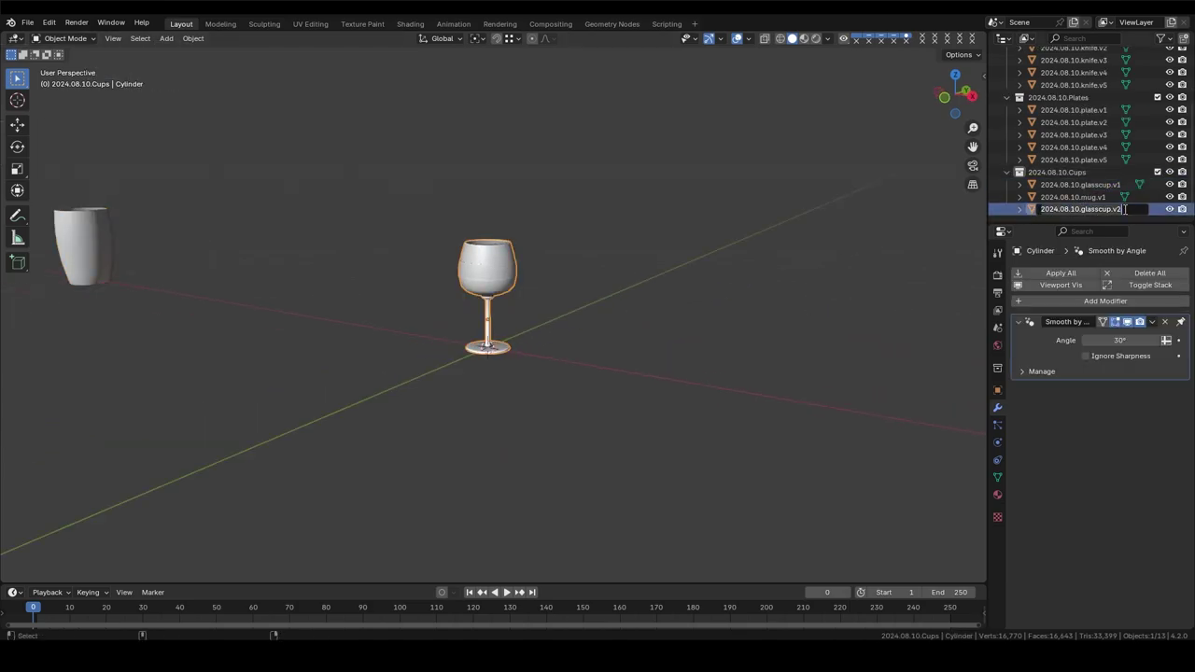
click(997, 495)
double_click(1094, 325)
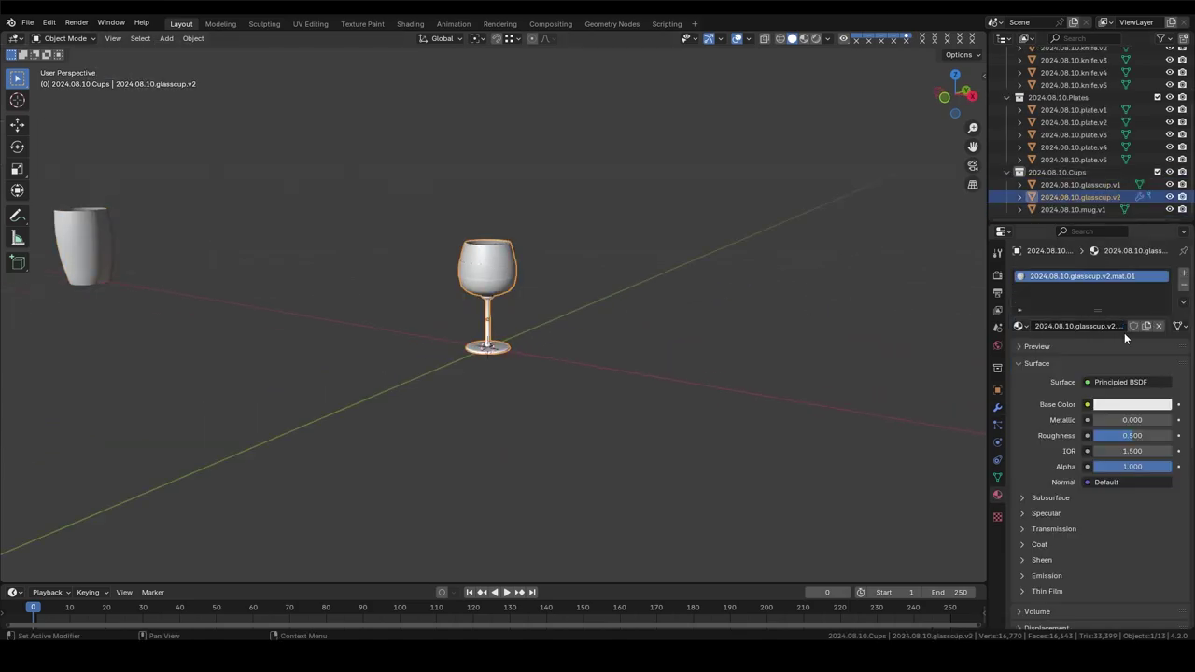
scroll(704, 377, down, 3)
Step: Lift the glass 1 m on Z, slide it along X into the cup row, and save
text(gz1)
key(Return)
key(g)
key(x)
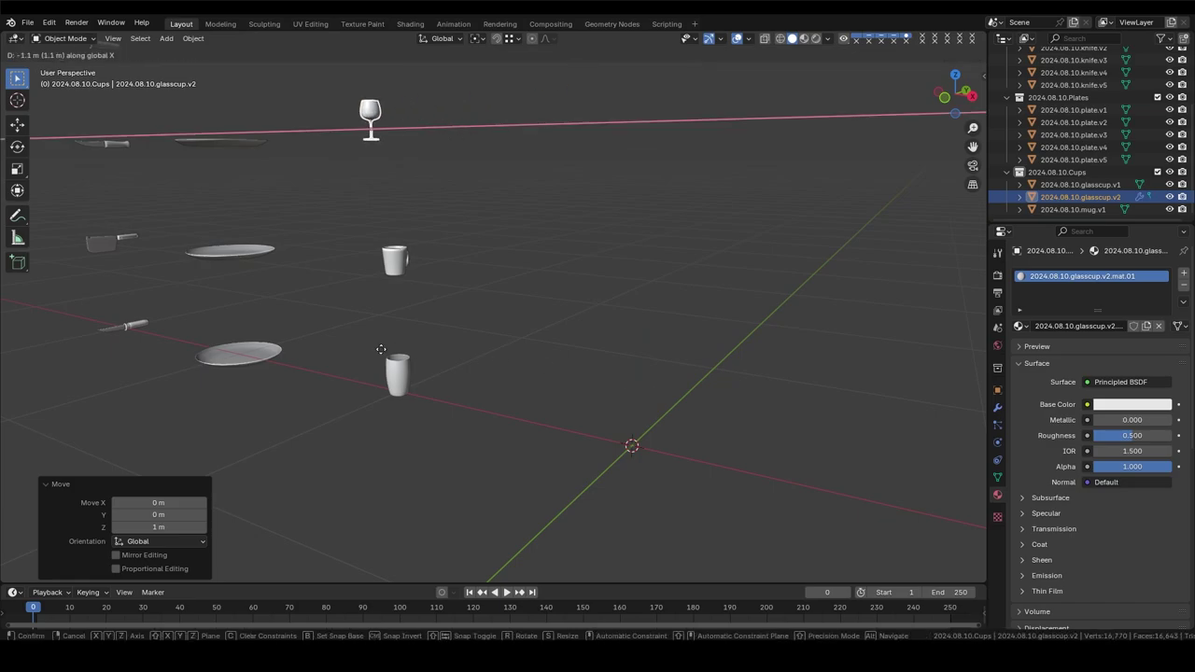
key(Return)
key(alt+a)
mouse_move(390, 351)
middle_down()
mouse_move(707, 347)
mouse_move(561, 301)
mouse_move(554, 342)
middle_up()
key(grave)
key(ctrl+s)
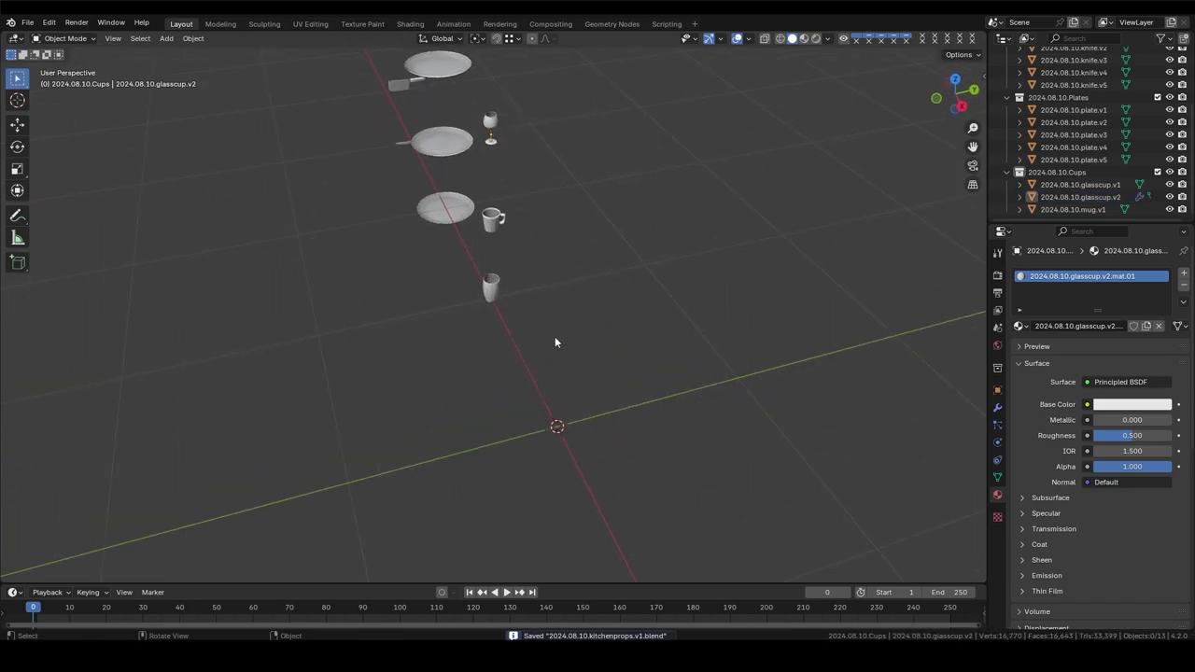
Step: Duplicate the straight glass cup along Z and name the copy 2024.08.10.plasticcup.v1
key(shift+a)
click(628, 364)
key(Delete)
click(499, 278)
key(shift+d)
key(z)
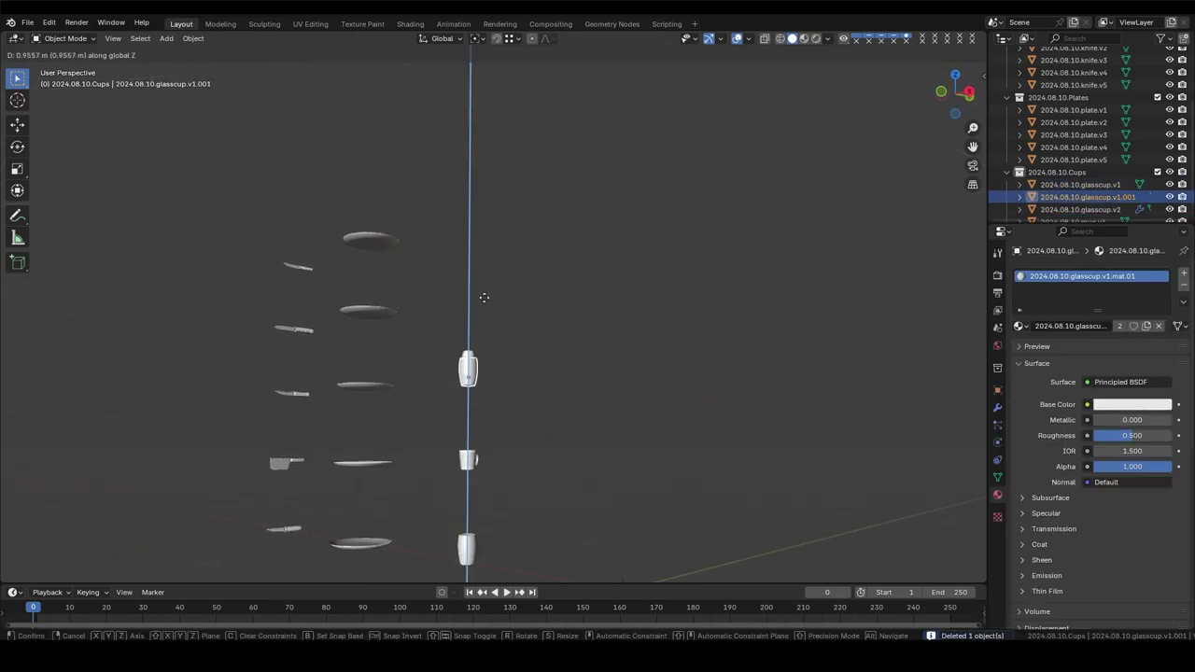
key(Return)
mouse_move(496, 238)
middle_down()
mouse_move(794, 267)
mouse_move(747, 299)
middle_up()
double_click(1084, 197)
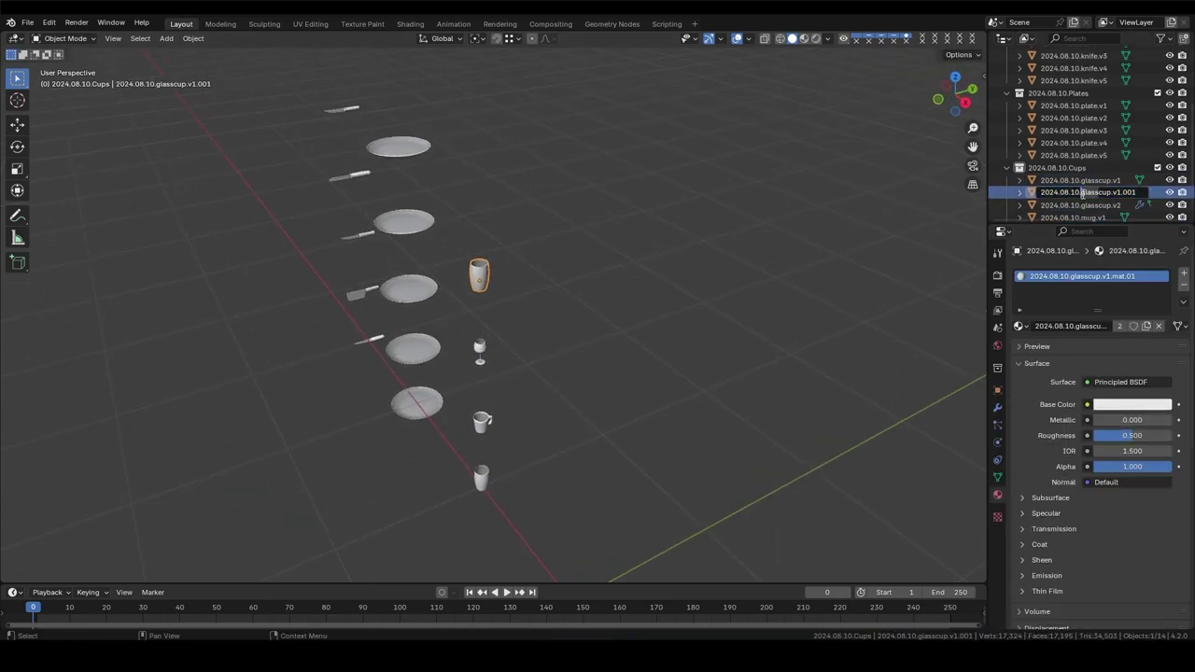
key(Return)
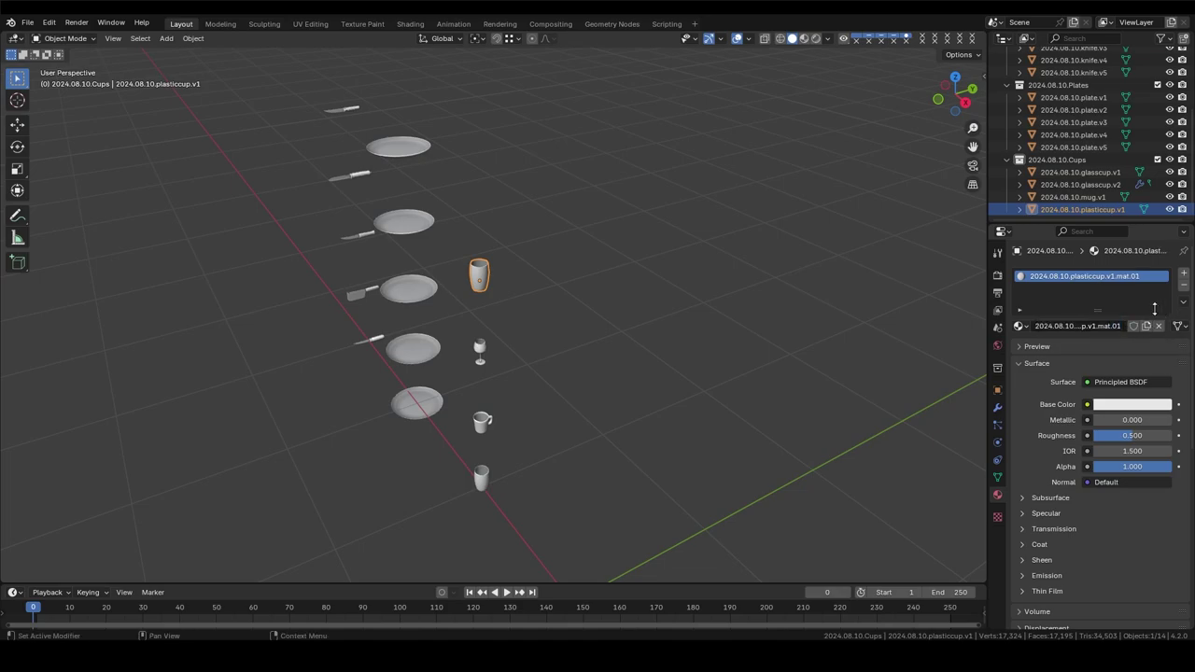
Step: Copy the plastic cup 0.5 m up, name it 2024.08.10.metalcup.v1, and save
mouse_move(572, 254)
middle_down()
mouse_move(525, 246)
mouse_move(533, 281)
middle_up()
key(grave)
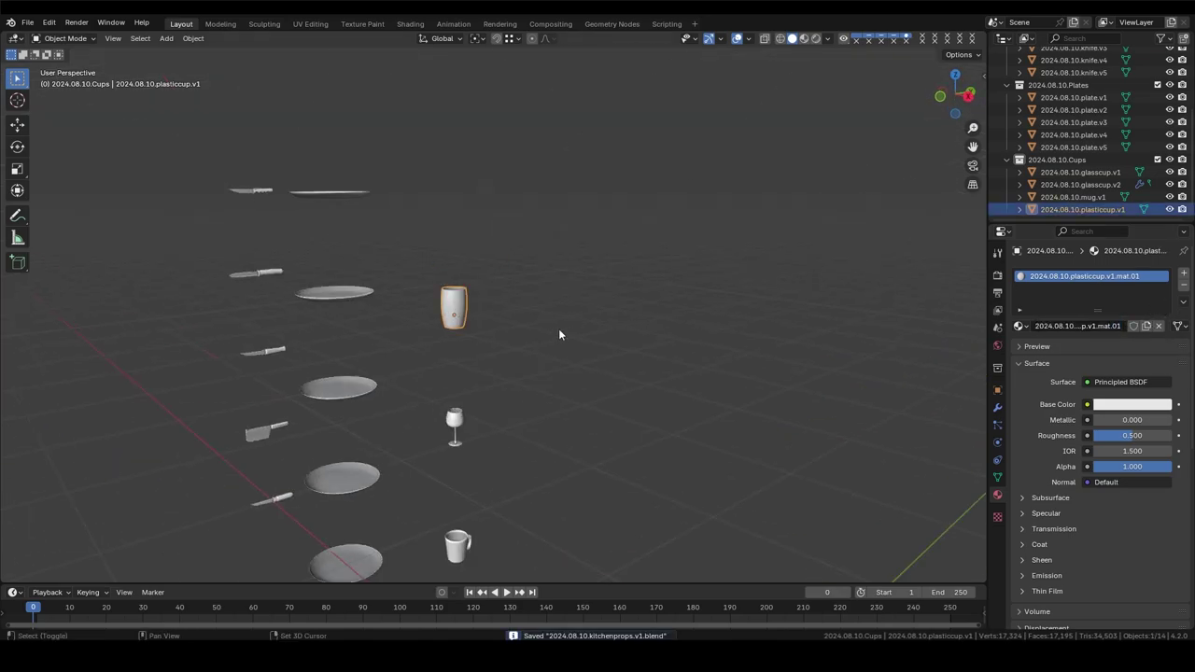
key(shift+d)
text(z.5)
key(Return)
scroll(1083, 187, down, 1)
double_click(1091, 209)
text(2024.08.10.metalcup.v1.001)
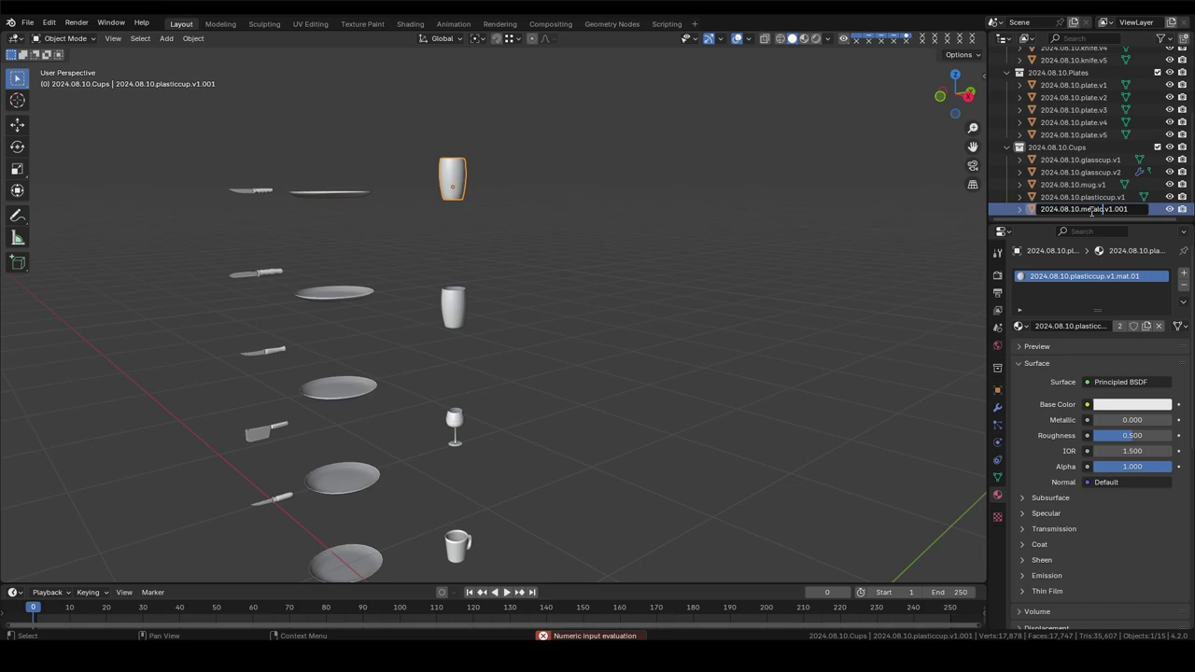
key(BackSpace)
key(BackSpace)
key(Return)
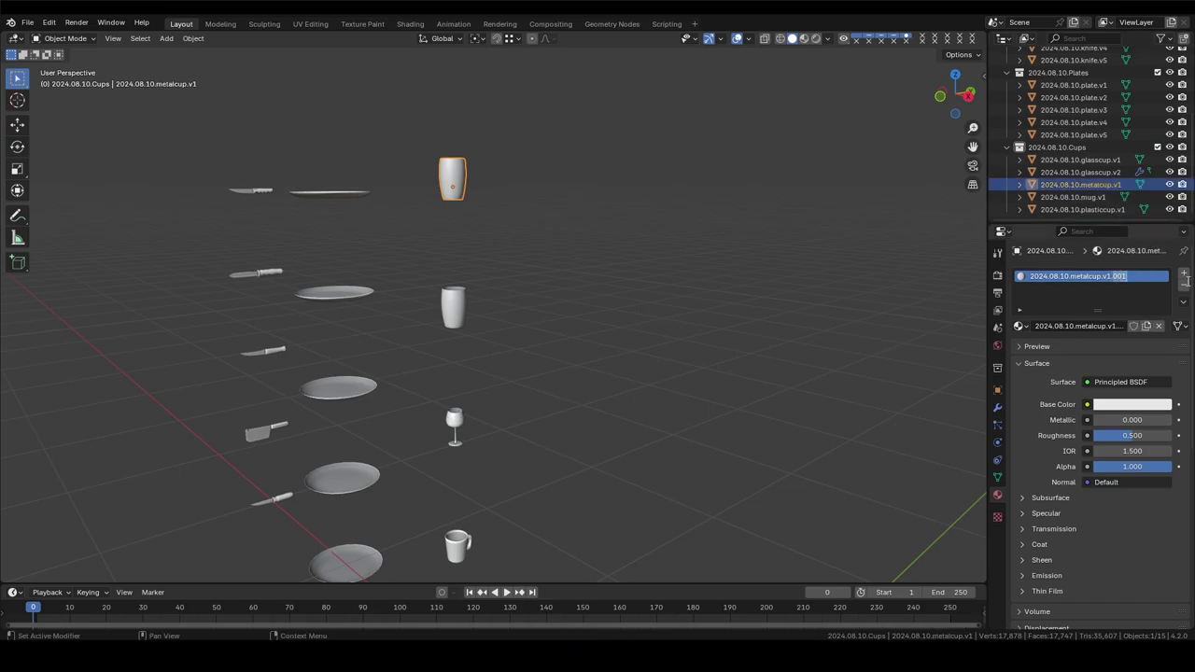
key(grave)
key(ctrl+s)
Step: Review all props from above, cancel a trial X move, and save 2024.08.10.kitchenprops.v1.blend
key(grave)
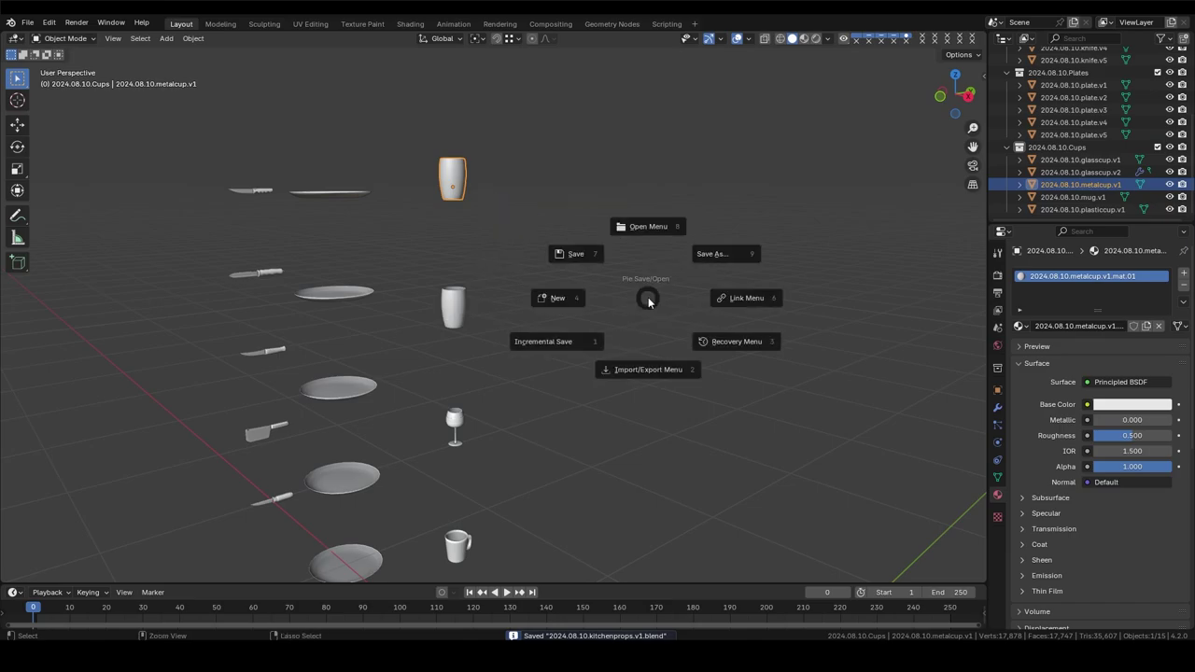
key(alt+a)
mouse_move(644, 293)
middle_down()
mouse_move(592, 357)
mouse_move(430, 338)
mouse_move(579, 329)
middle_up()
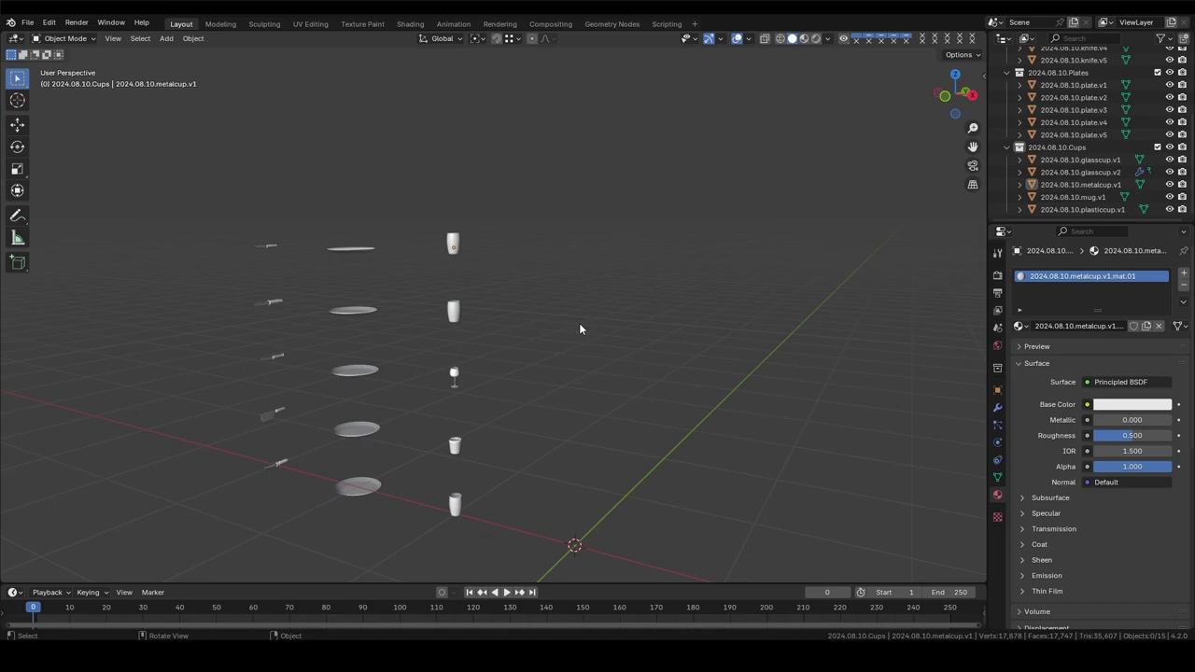
key(a)
key(grave)
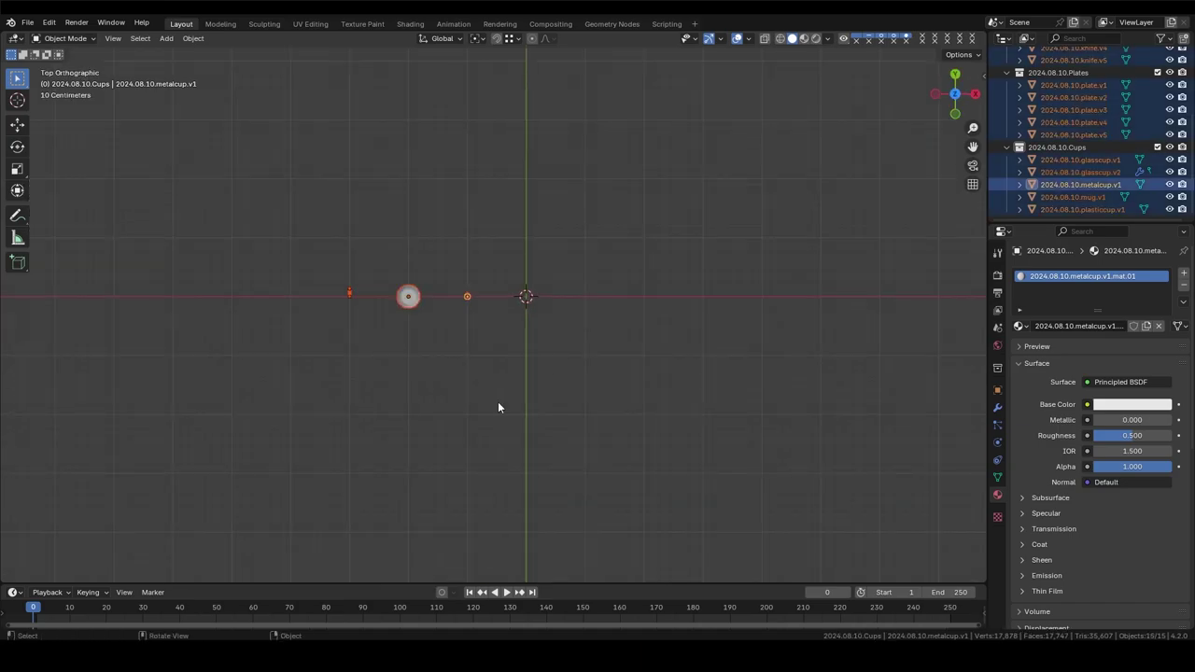
key(g)
key(x)
key(Escape)
key(alt+a)
mouse_move(377, 415)
middle_down()
mouse_move(490, 363)
mouse_move(539, 446)
middle_up()
key(ctrl+s)
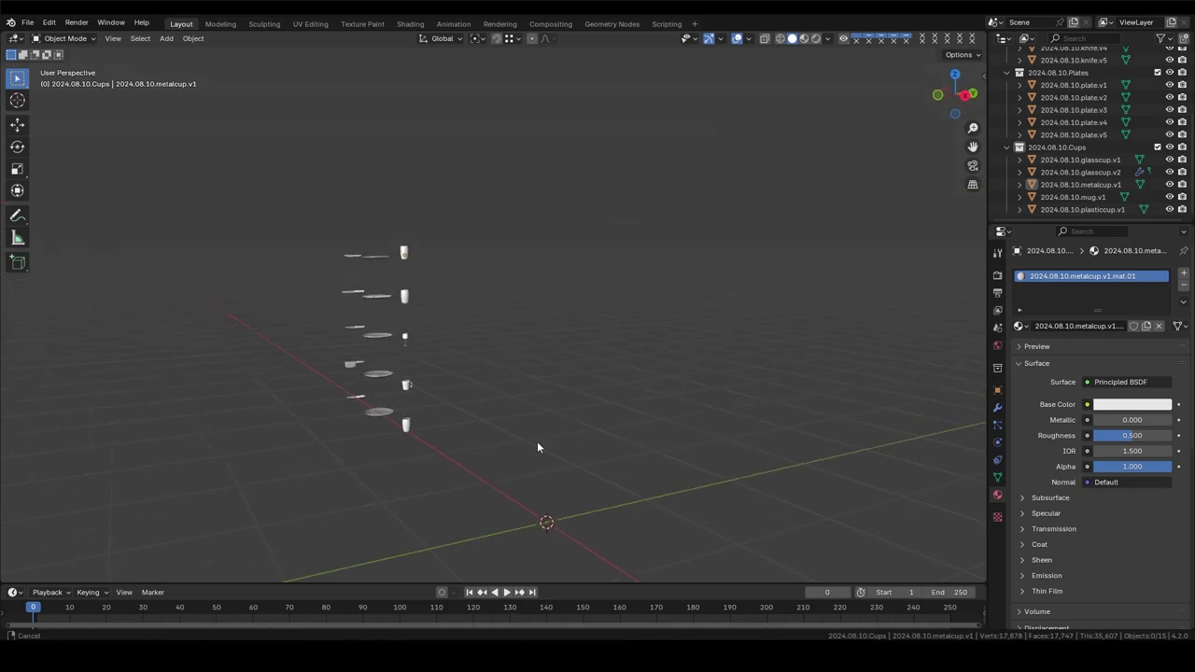
scroll(539, 446, up, 3)
key(shift+a)
Step: Add a cylinder and raise it along Z to set its height
click(523, 159)
key(grave)
click(613, 259)
middle_drag(598, 413, 552, 277)
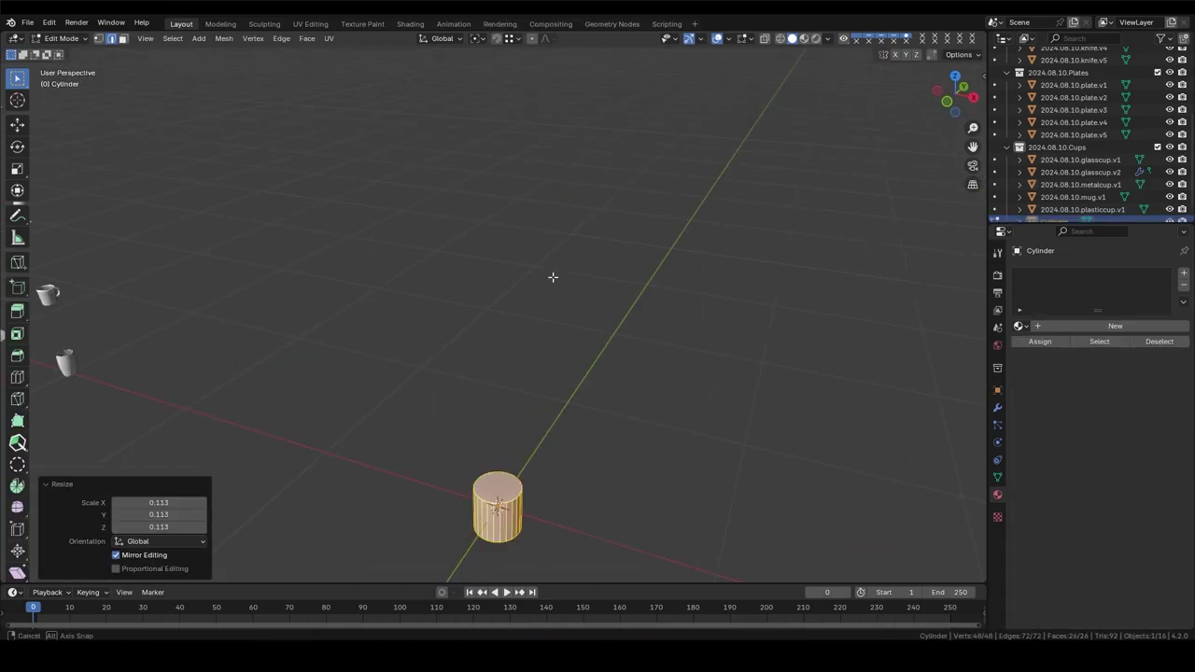
key(g)
key(z)
key(KP_3)
click(470, 355)
Step: Scale and extrude the cylinder's top rings upward into a tapering barrel
key(Tab)
middle_drag(470, 355, 523, 392)
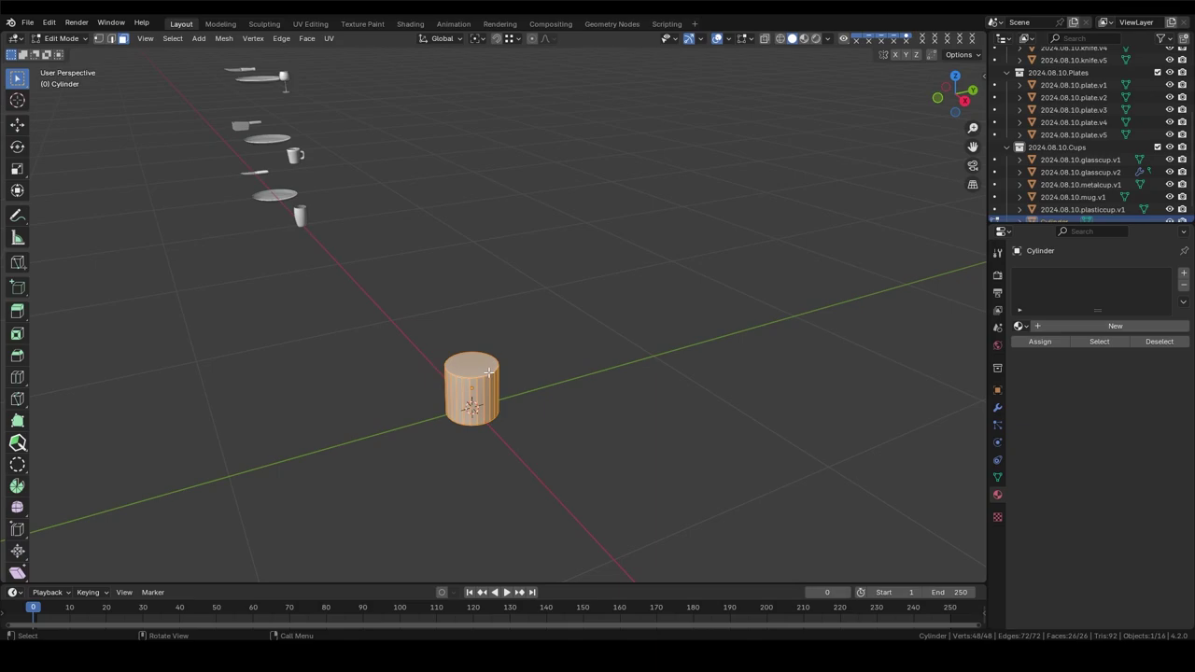
key(3)
key(s)
click(557, 430)
key(g)
key(z)
click(547, 400)
key(ctrl+2)
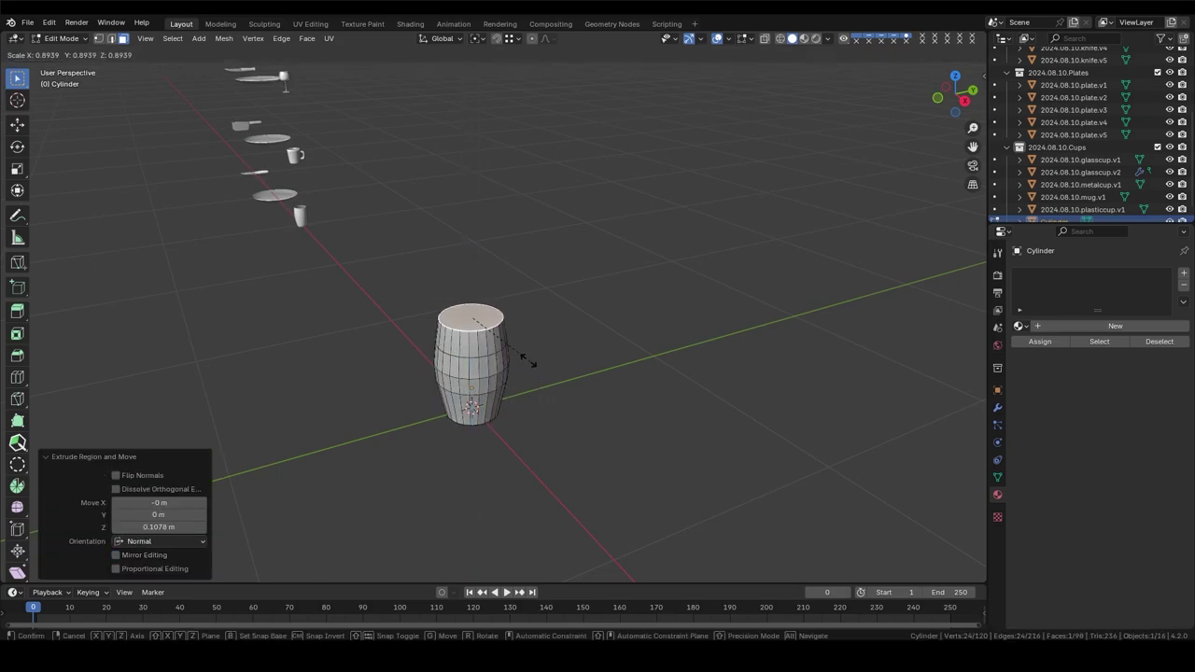
key(s)
key(z)
click(528, 374)
Step: Lower the cylinder onto the ground, checking its size against the human reference figure
key(Tab)
scroll(1166, 67, up, 2)
click(1170, 79)
key(Tab)
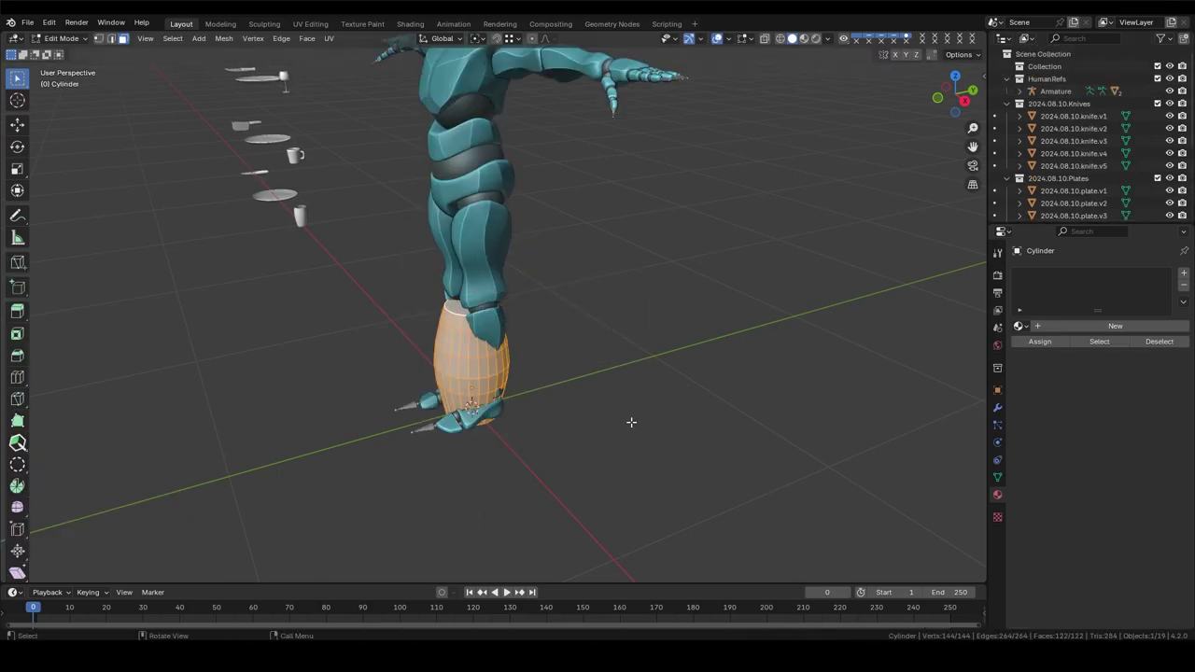
key(Tab)
key(g)
key(z)
click(654, 410)
middle_drag(654, 410, 702, 365)
click(1170, 78)
key(KP_Decimal)
Step: Extrude a flared rim and add a raised, widened edge loop on the body
key(Tab)
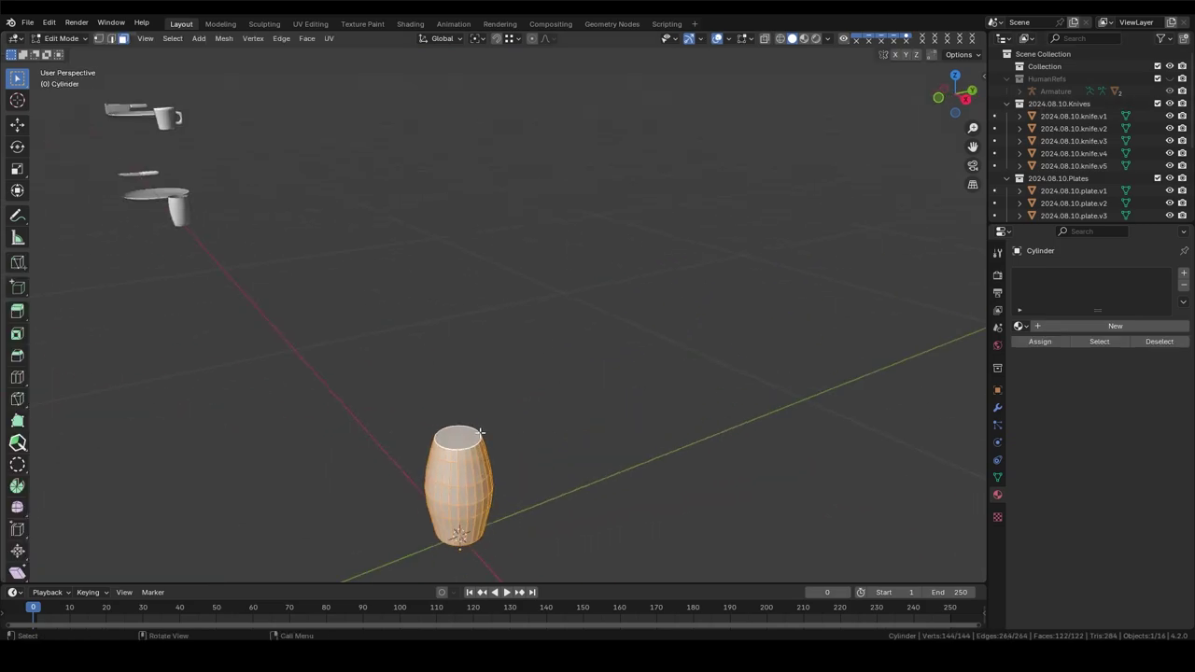
key(e)
click(581, 384)
key(s)
click(565, 336)
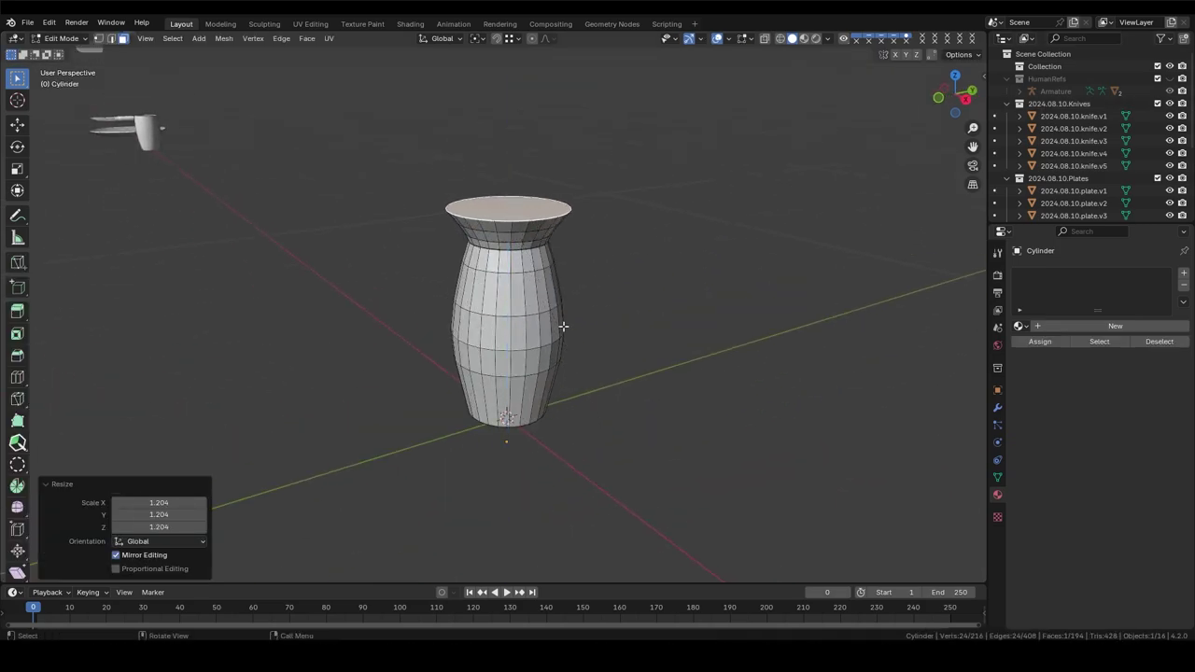
key(ctrl+r)
click(566, 340)
key(s)
click(573, 308)
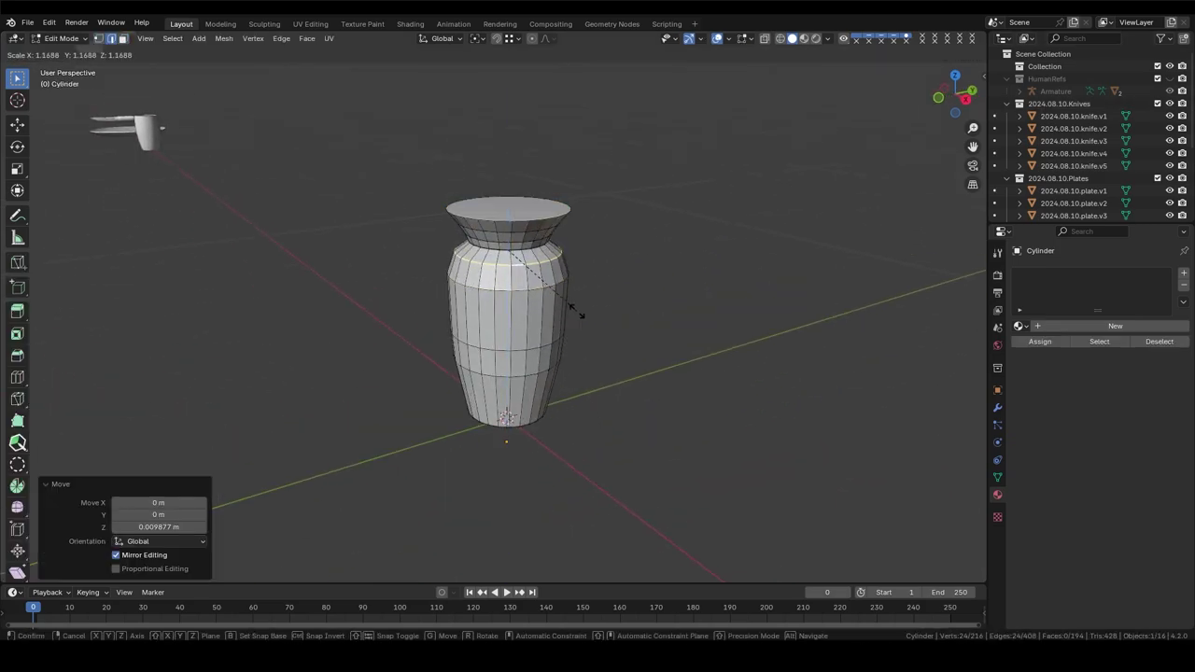
key(g)
key(z)
click(601, 332)
Step: Add another slightly wider loop cut and grid-fill the vase's open bottom
key(s)
click(595, 348)
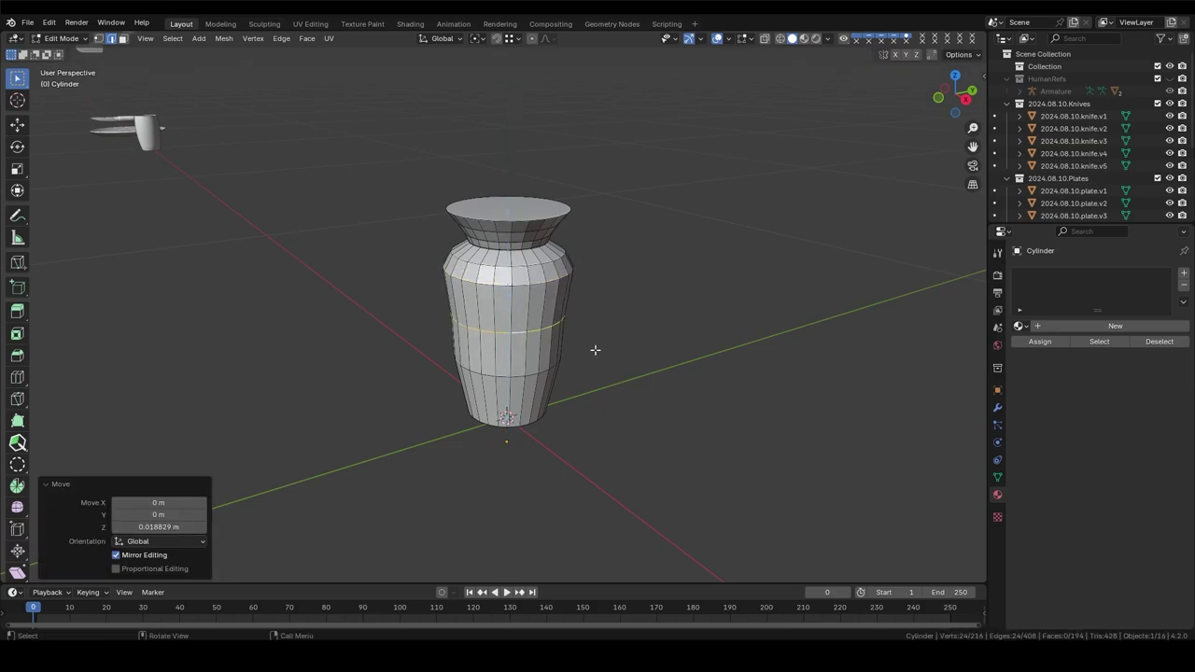
key(ctrl+r)
click(601, 397)
key(s)
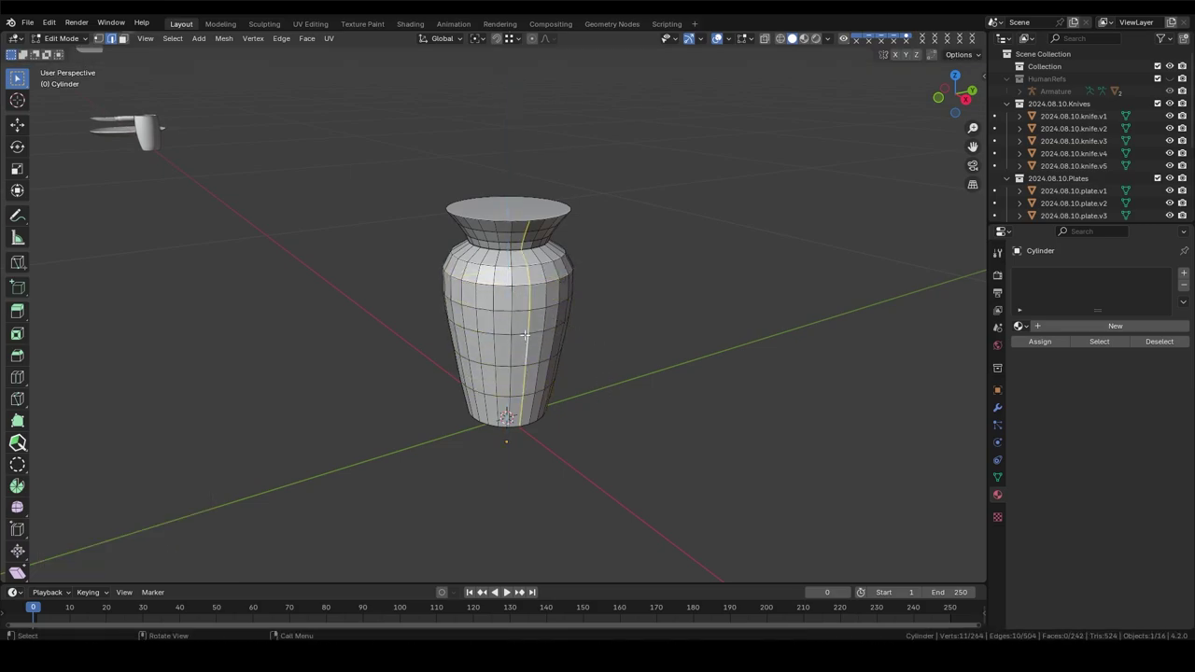
click(565, 309)
middle_drag(565, 308, 574, 297)
key(alt+f)
click(585, 304)
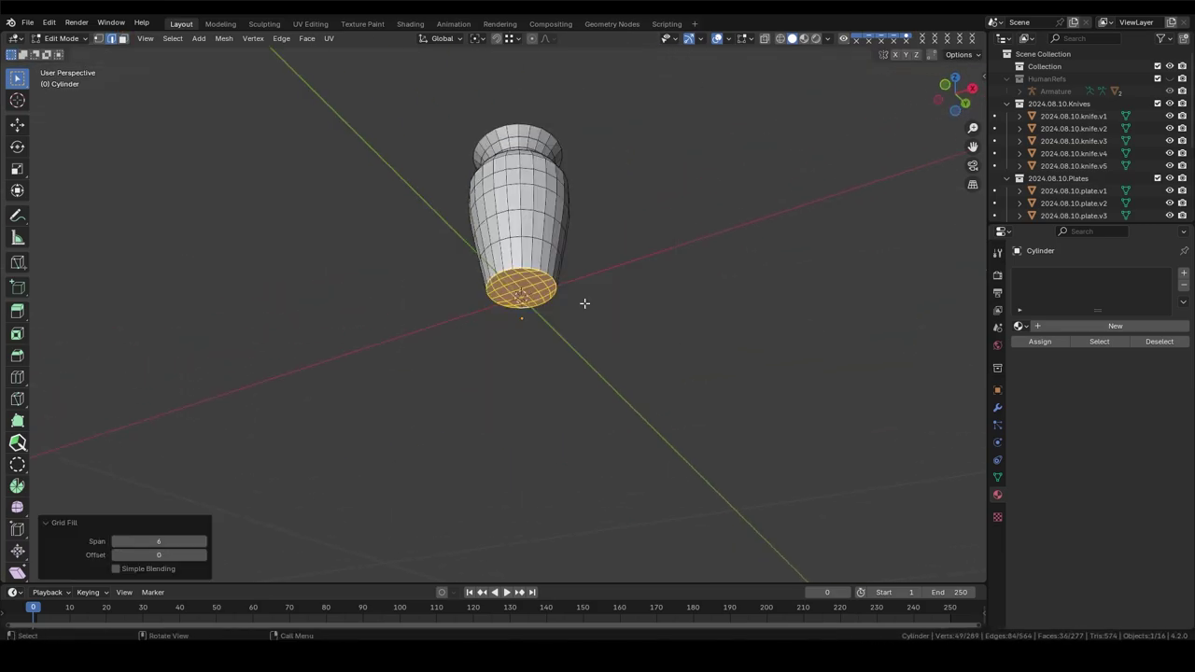
Step: Extrude the filled base vertically into a thin solid foot
key(KP_3)
scroll(521, 340, up, 4)
key(g)
key(z)
click(521, 341)
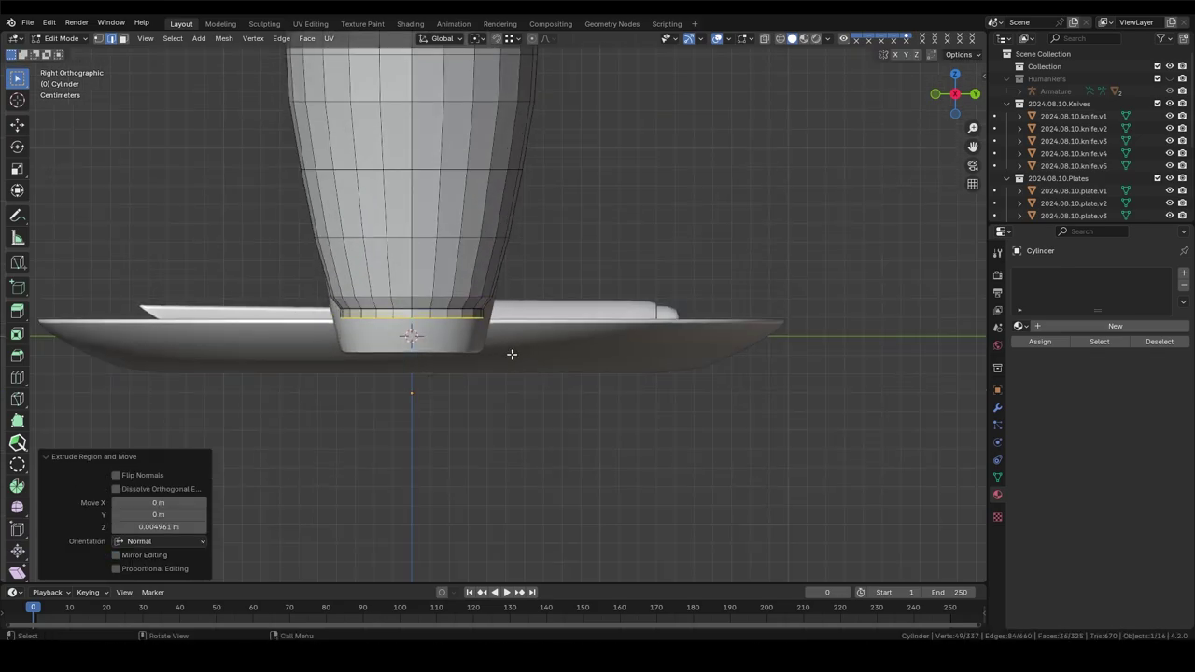
scroll(521, 341, down, 4)
middle_drag(521, 341, 522, 315)
key(Tab)
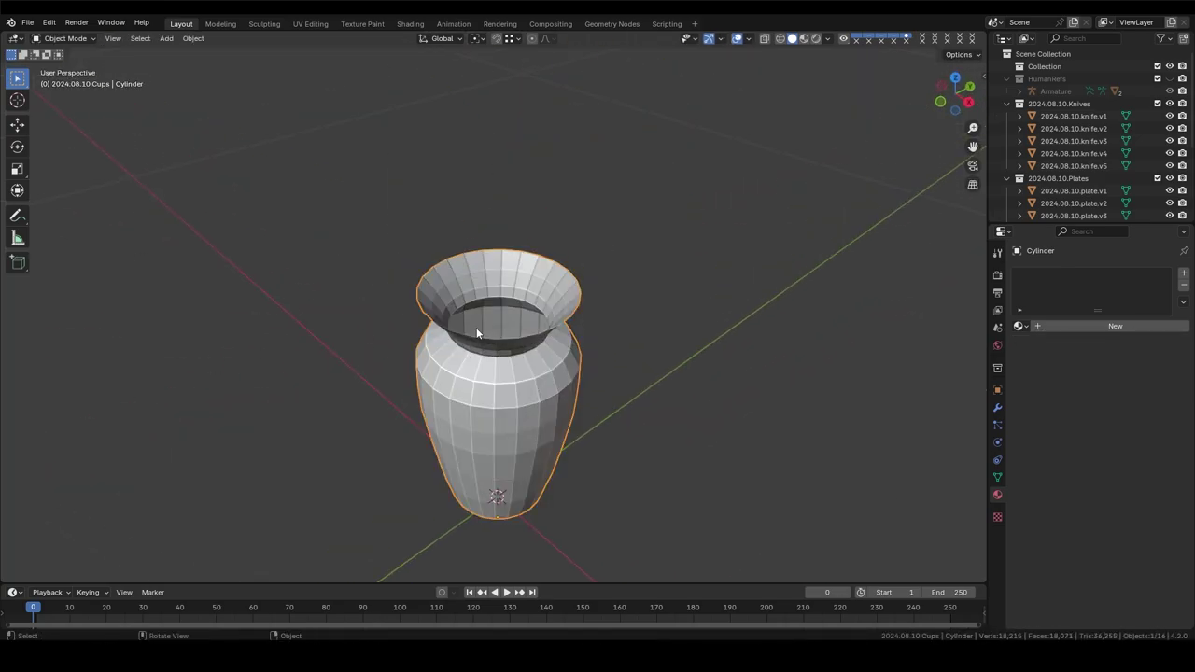
Step: Add a Solidify modifier and bevel the neck-shoulder edge loop with two segments
click(997, 408)
click(1064, 301)
click(920, 413)
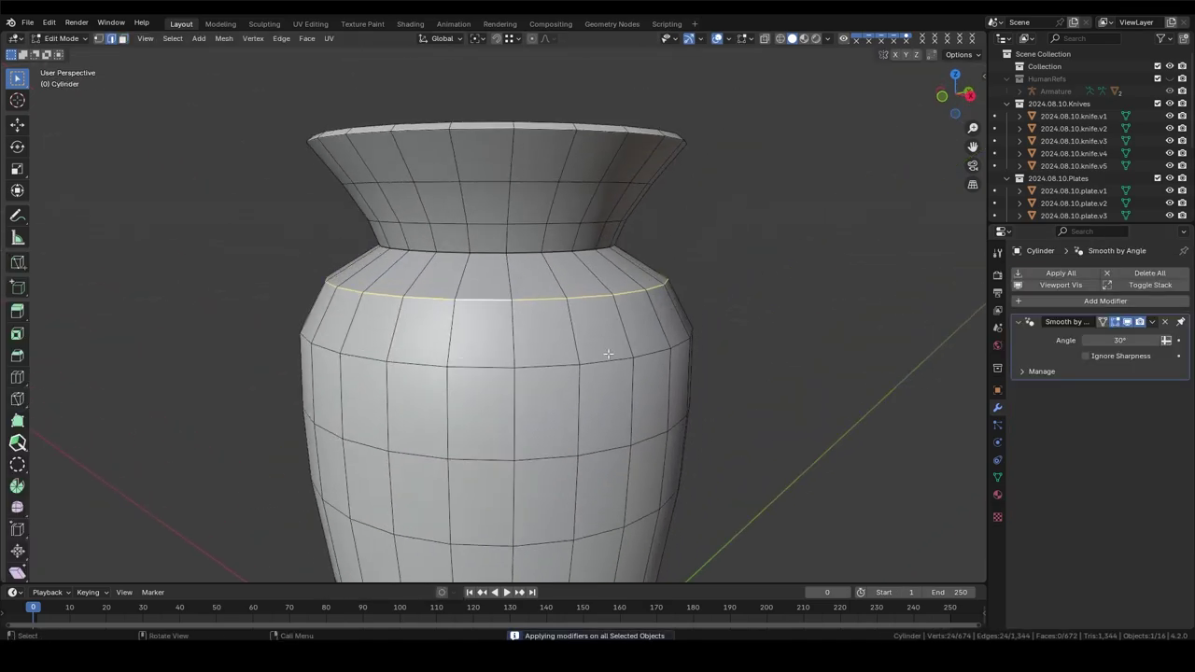
key(ctrl+b)
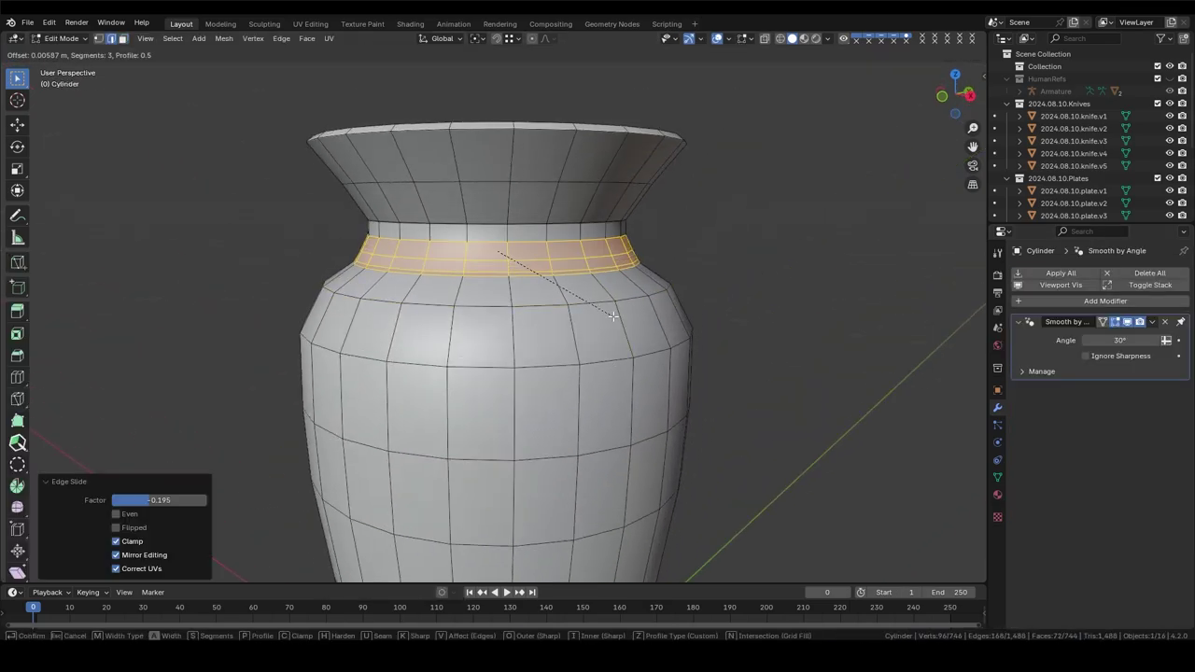
click(612, 317)
key(ctrl+z)
key(ctrl+b)
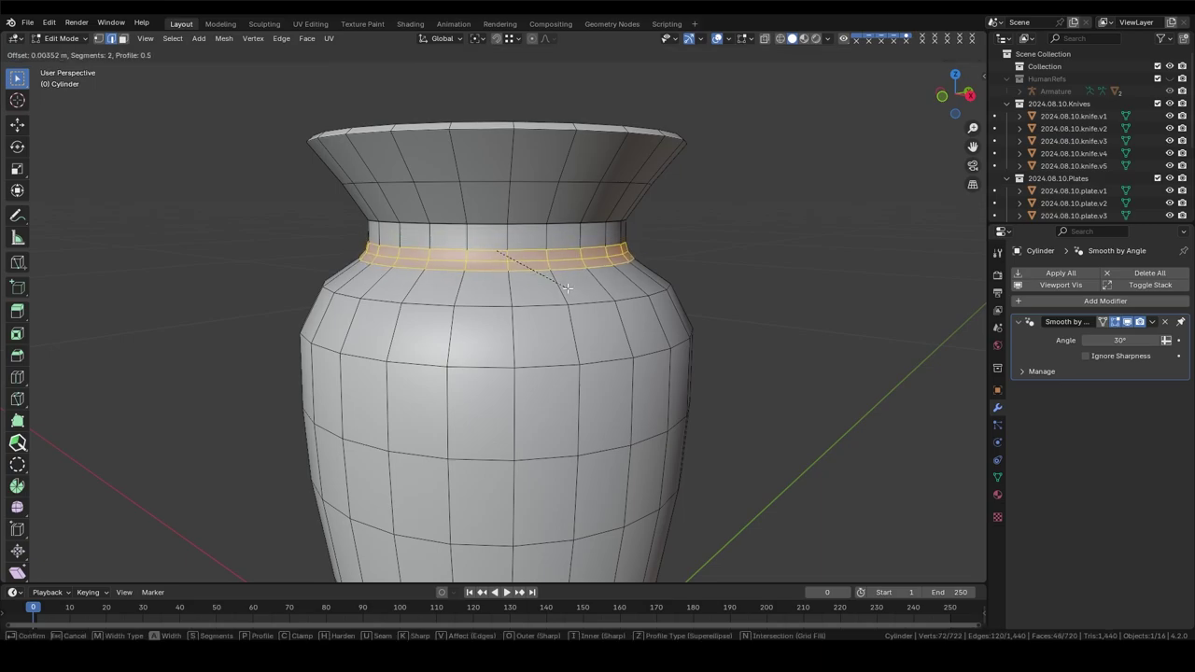
click(567, 289)
key(Tab)
Step: Move the vase into a new collection named 2024.08.10.Vases
scroll(545, 314, down, 5)
middle_drag(546, 314, 680, 374)
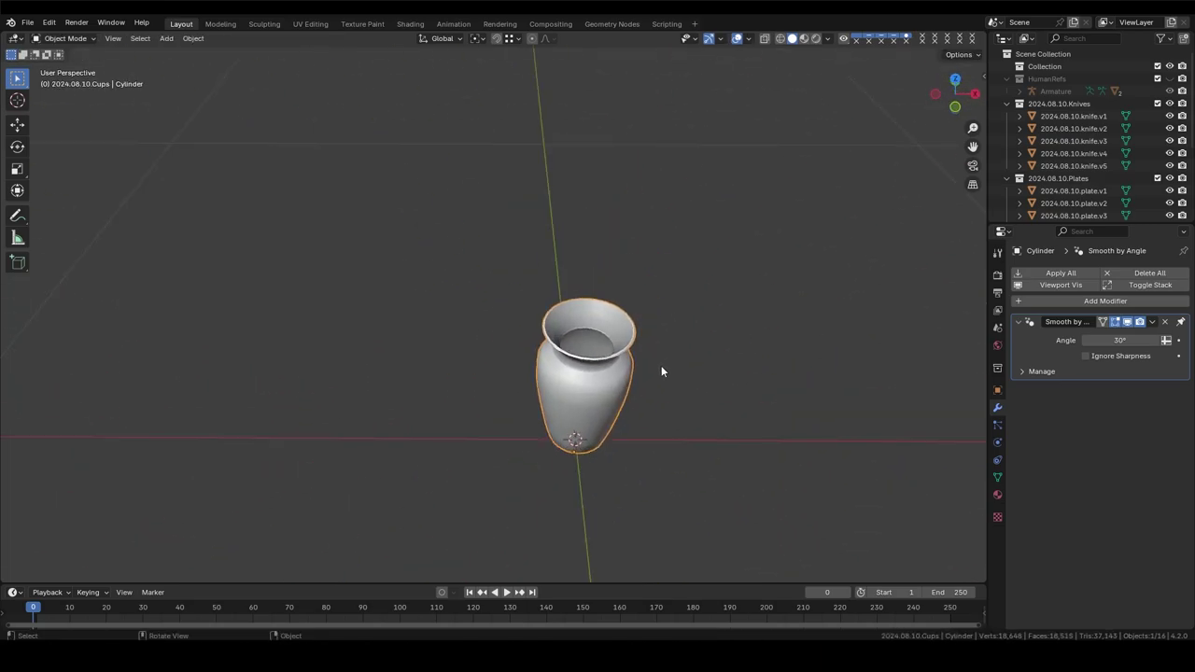
scroll(661, 364, down, 4)
middle_drag(661, 363, 617, 339)
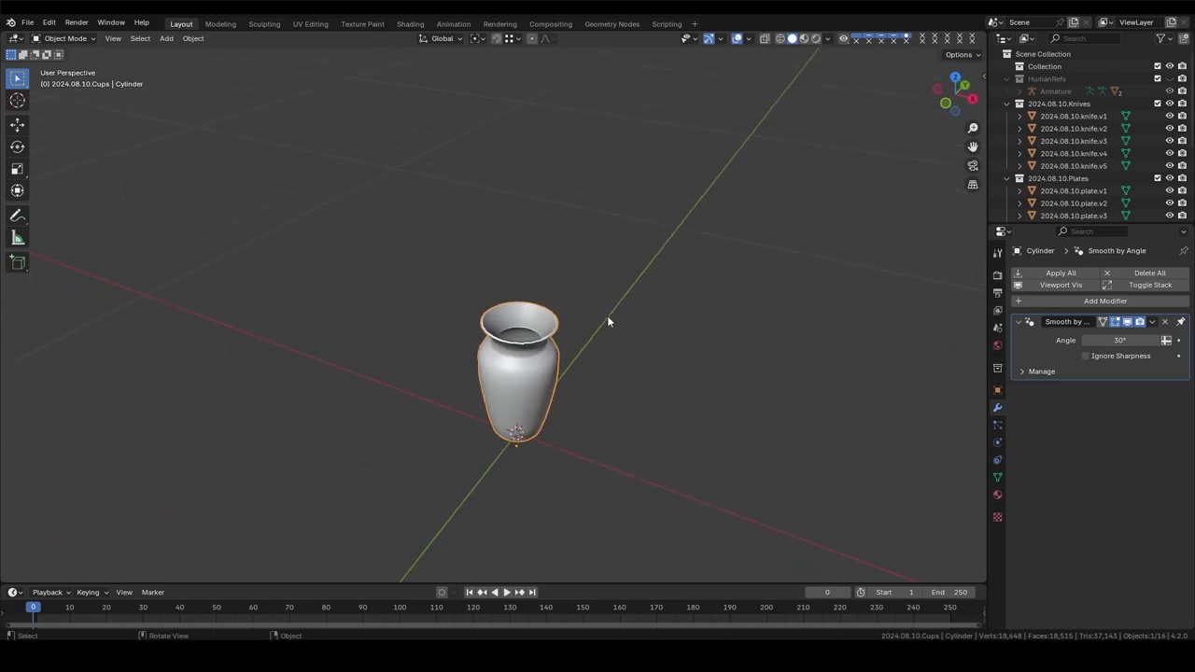
key(m)
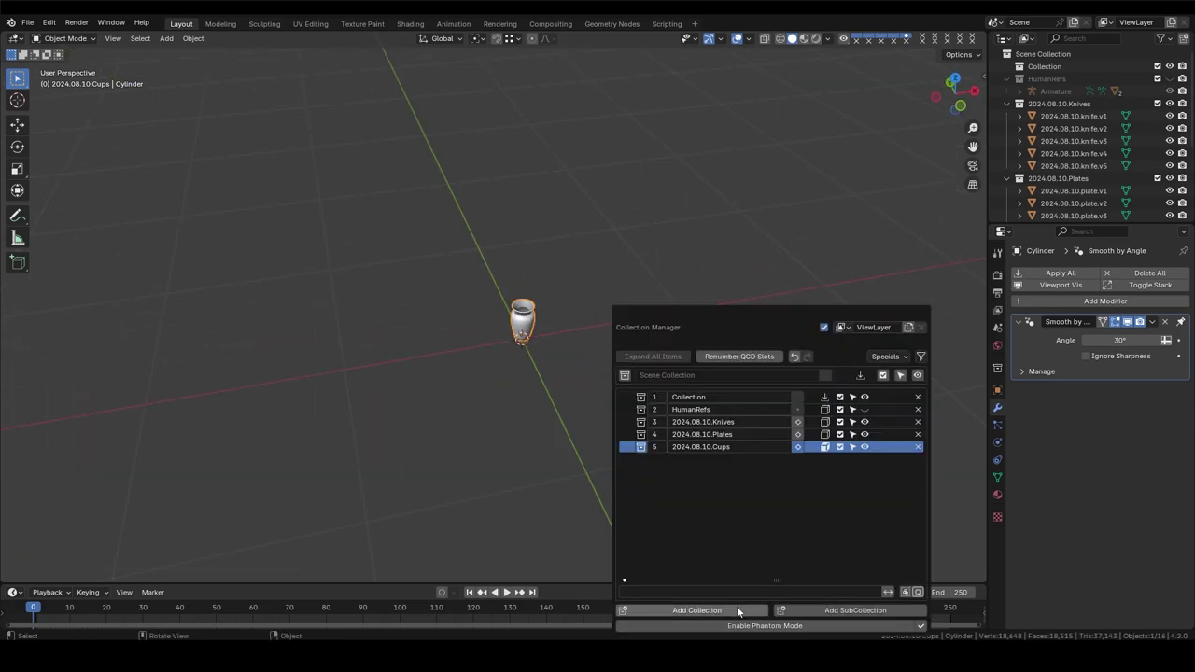
click(696, 610)
text(2024.08.10.Vases)
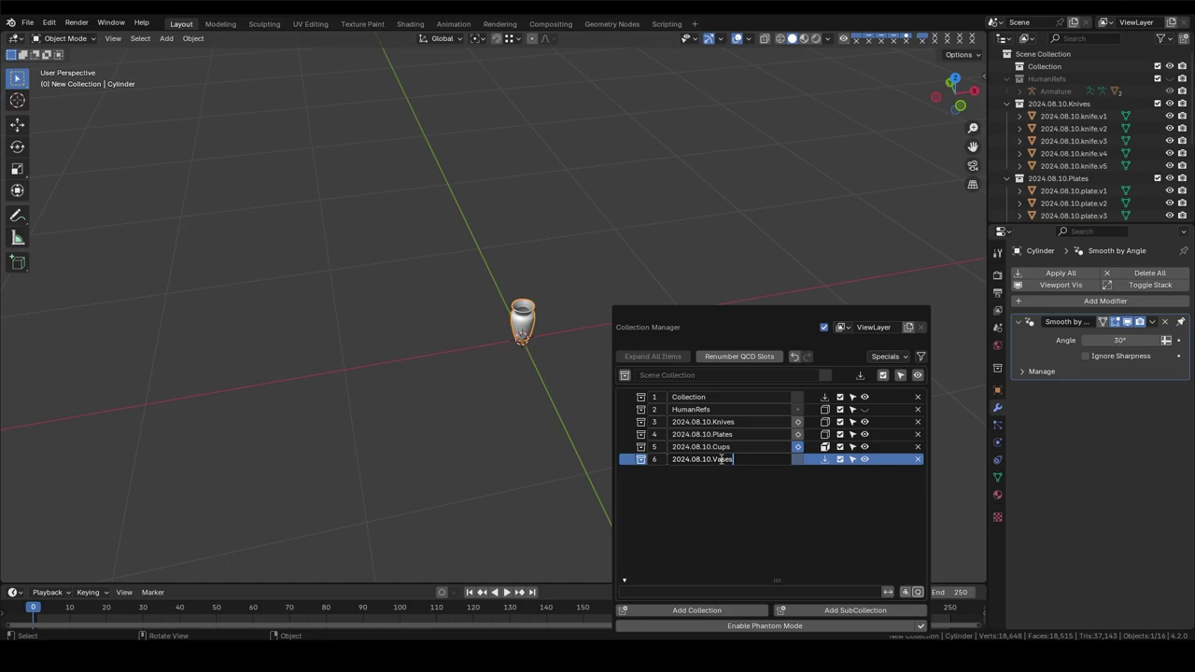
key(Return)
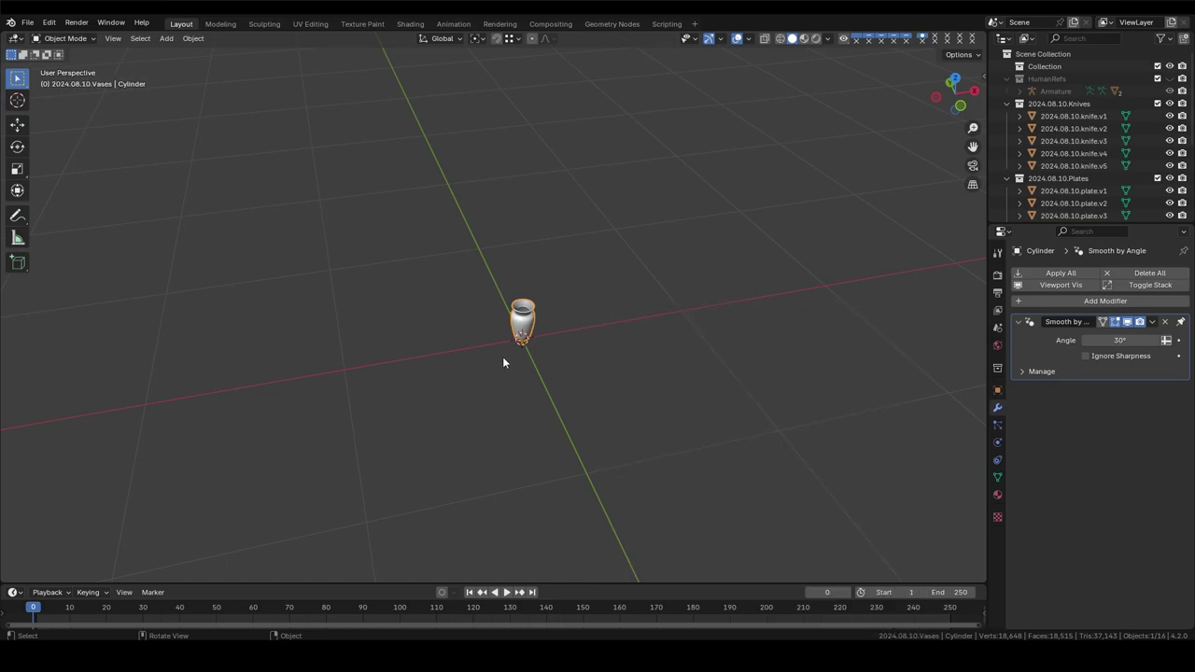
mouse_move(503, 356)
middle_down()
mouse_move(507, 273)
mouse_move(555, 275)
middle_up()
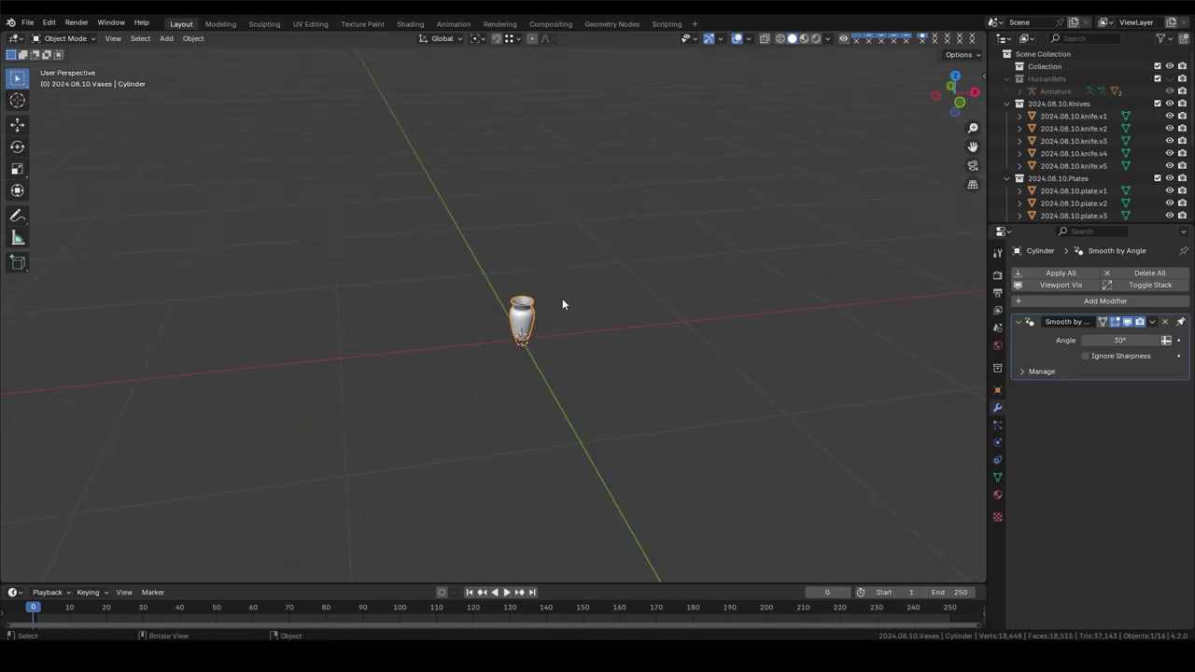
Step: In UV Editing, apply the TexTools checker map and select the vase's top rim loop
scroll(562, 298, up, 3)
click(324, 26)
click(434, 191)
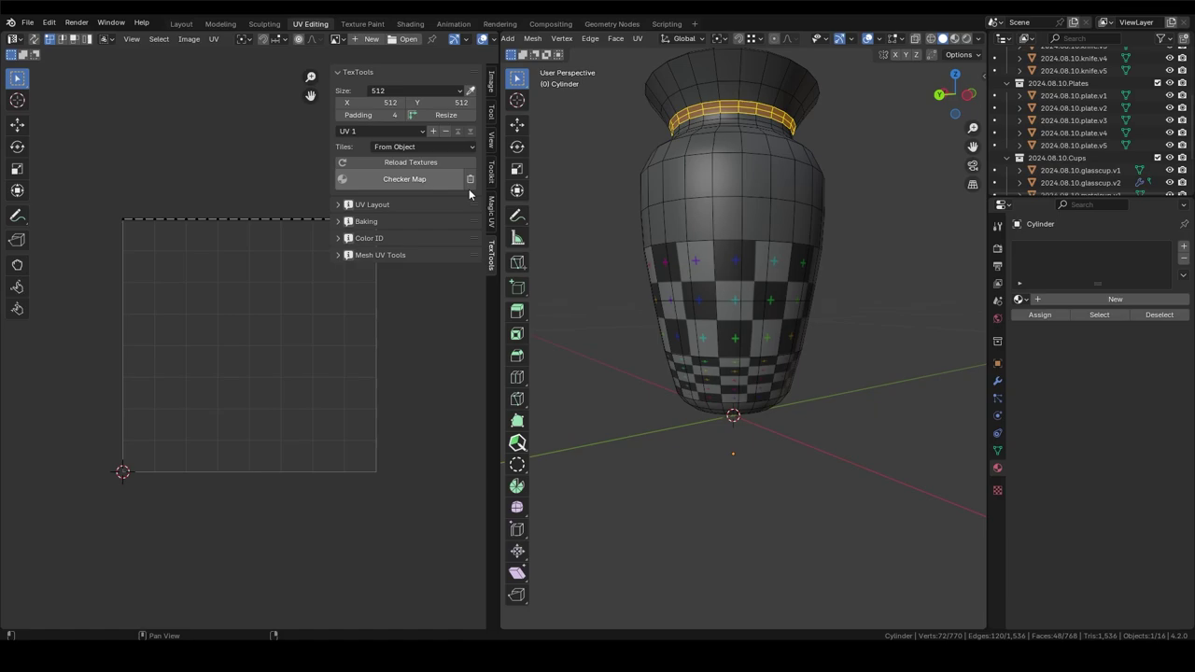
middle_drag(747, 327, 766, 392)
scroll(842, 329, up, 3)
alt+click(842, 238)
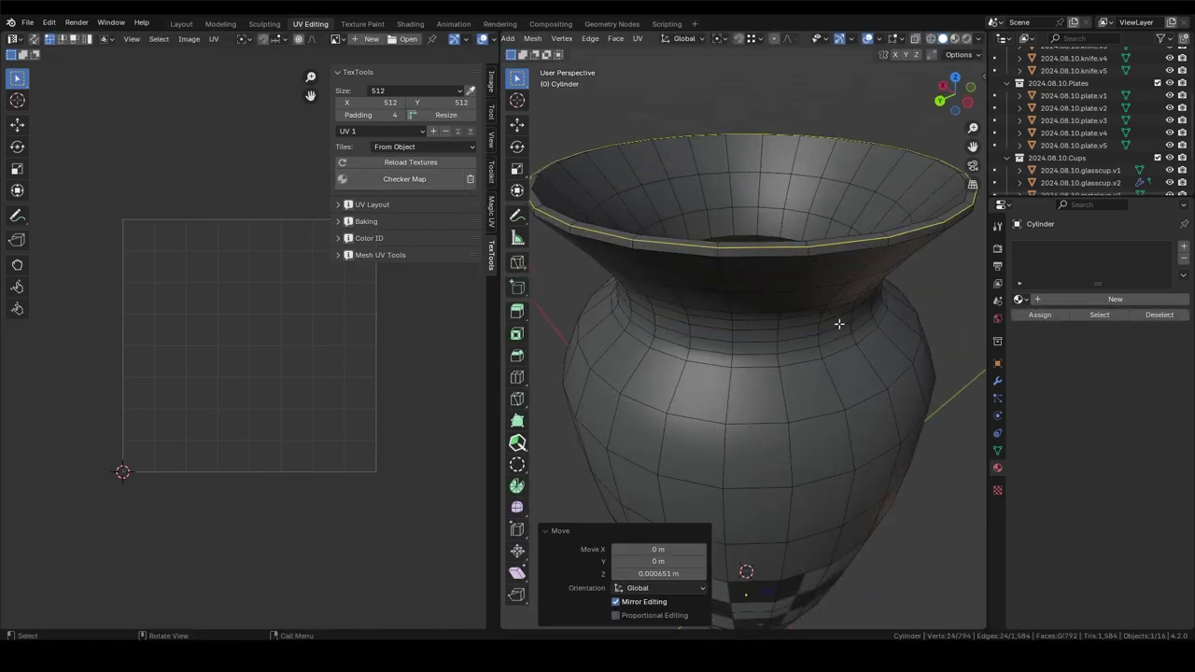
scroll(839, 323, down, 4)
middle_drag(822, 318, 802, 312)
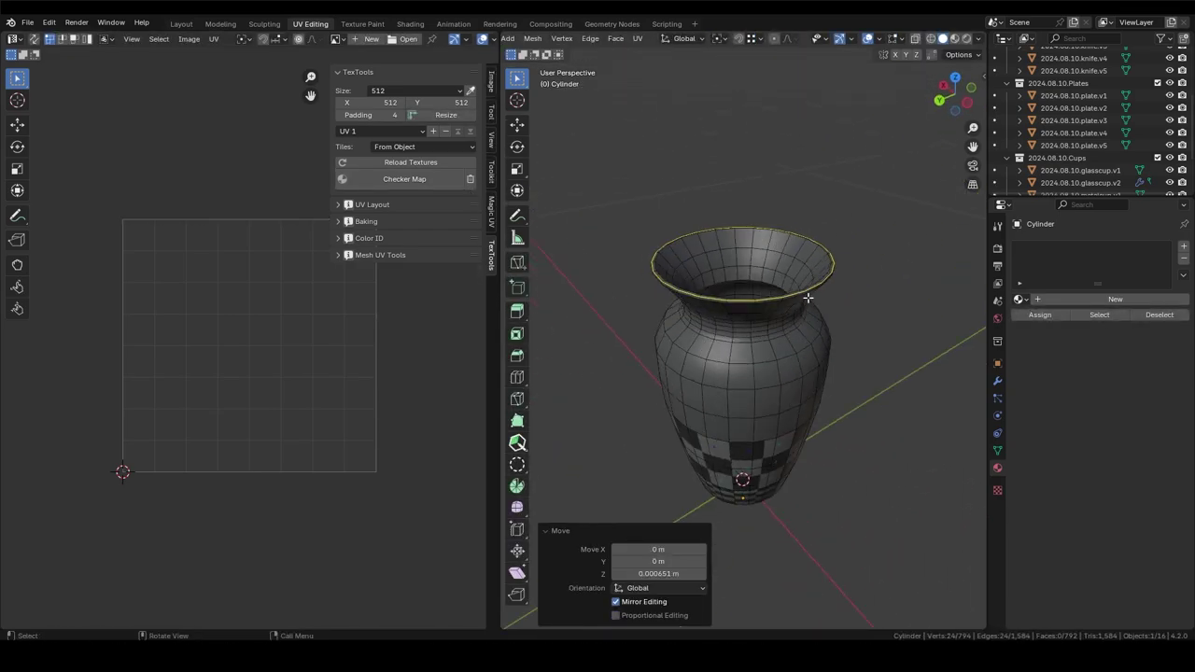
key(grave)
click(796, 252)
middle_drag(751, 290, 762, 458)
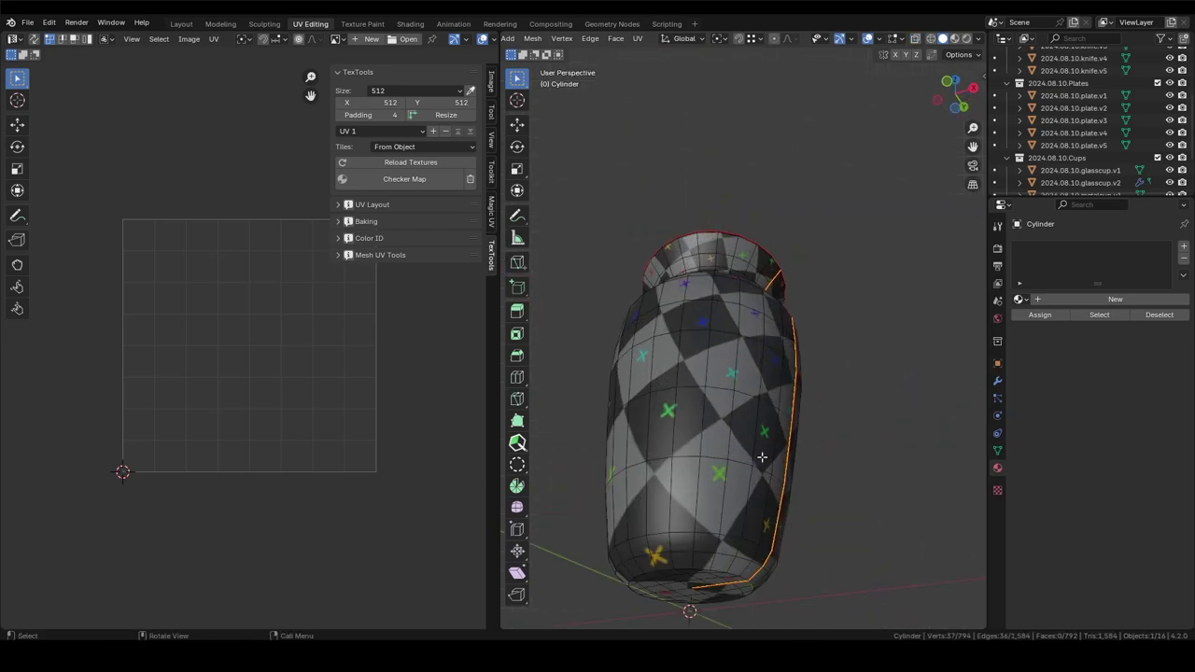
Step: Select the bottom edge loop, then unwrap the whole vase and pack the UV islands
alt+click(654, 598)
middle_drag(655, 598, 789, 486)
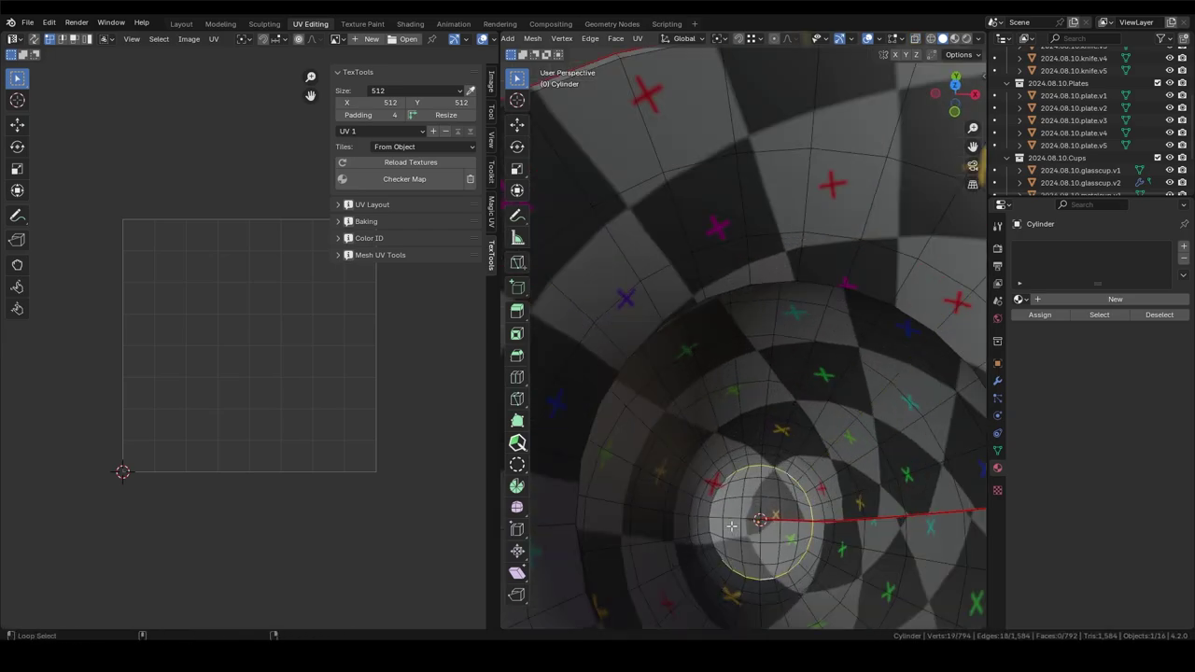
scroll(712, 492, down, 5)
middle_drag(713, 492, 747, 421)
key(a)
key(u)
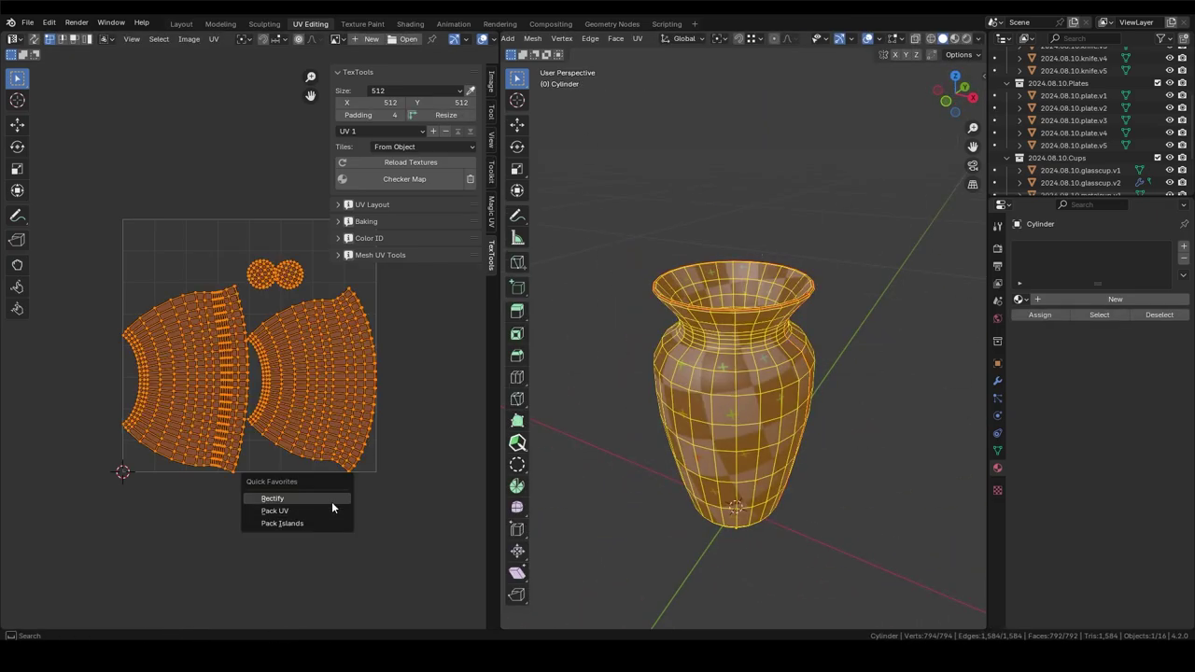
click(331, 502)
key(ctrl+p)
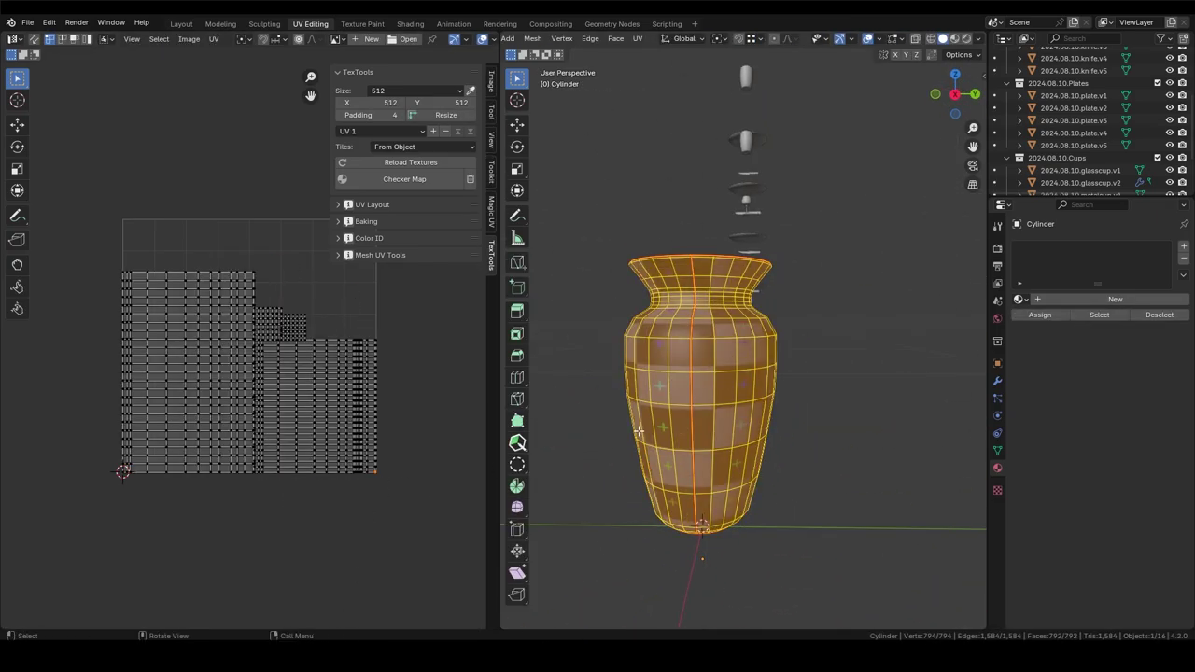
Step: Reduce the right-hand UV island's height by scaling it along Y only
key(l)
click(320, 471)
key(l)
key(s)
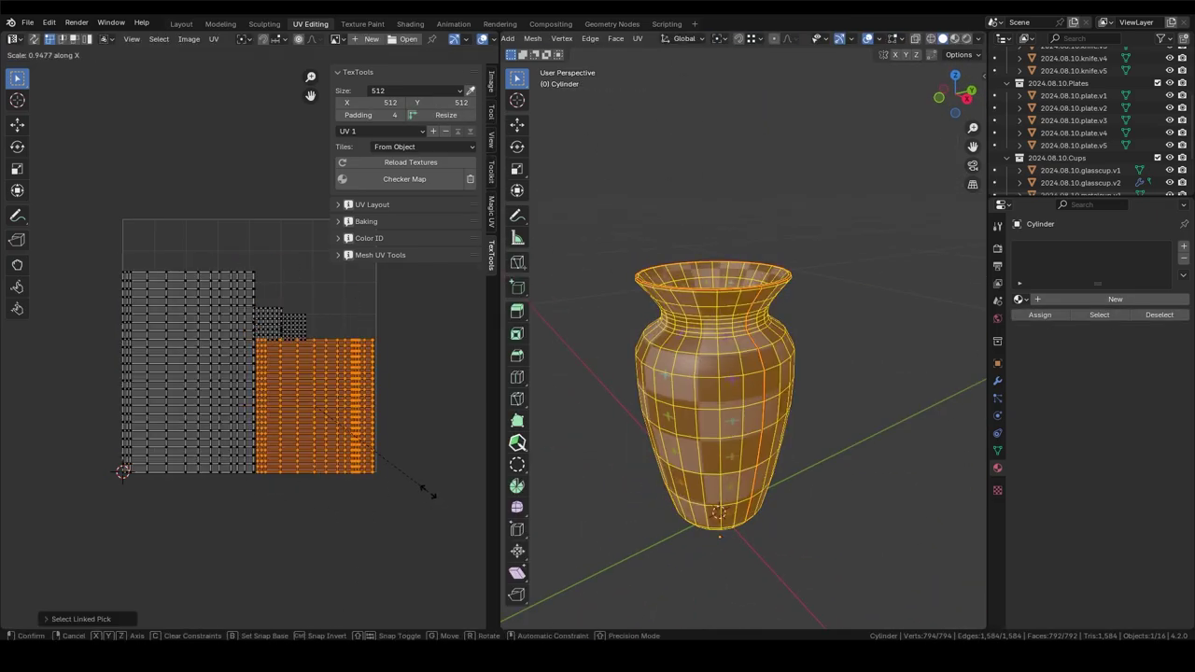
key(y)
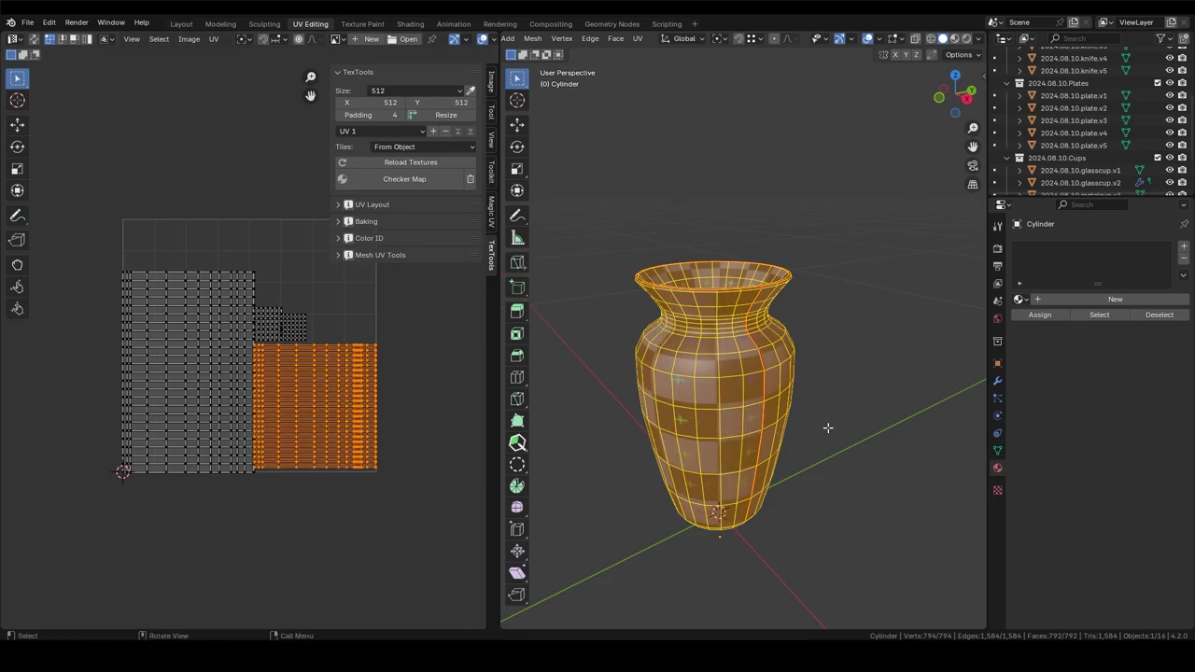
click(828, 427)
key(Tab)
mouse_move(827, 427)
middle_down()
mouse_move(809, 360)
mouse_move(816, 220)
mouse_move(774, 370)
middle_up()
Step: Remove the checker texture, save, and name the vase 2024.08.10.vases.v1 with a new material
click(803, 474)
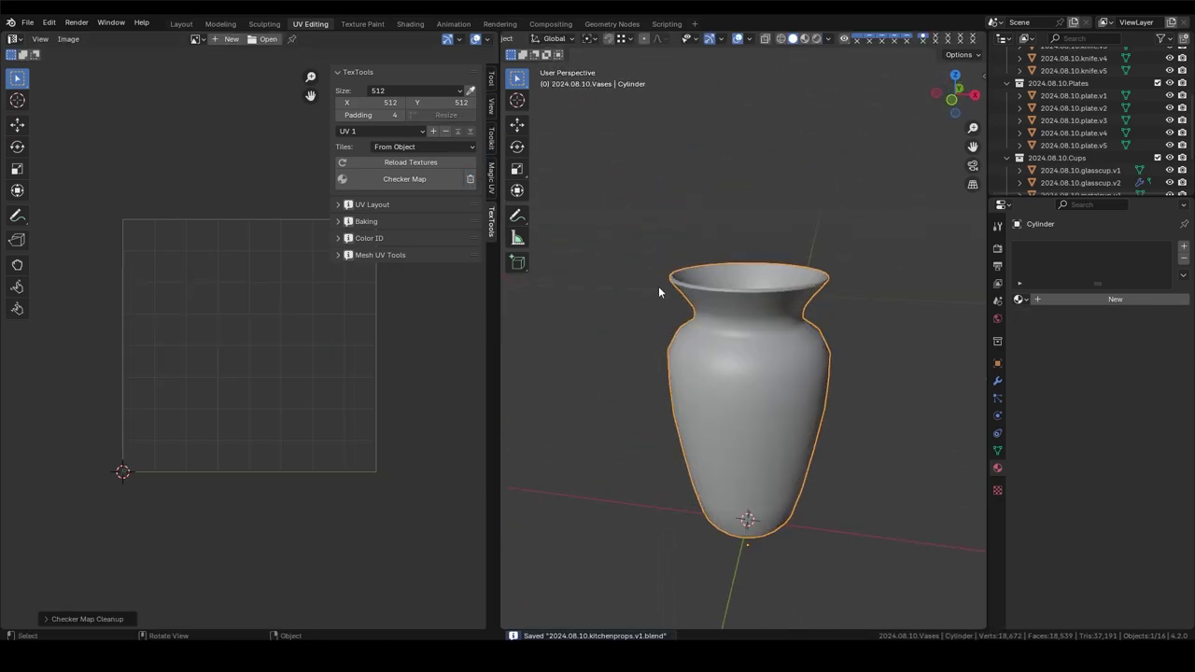
key(ctrl+s)
scroll(1092, 144, down, 3)
double_click(1058, 171)
text(2024.08.10.vases.v1)
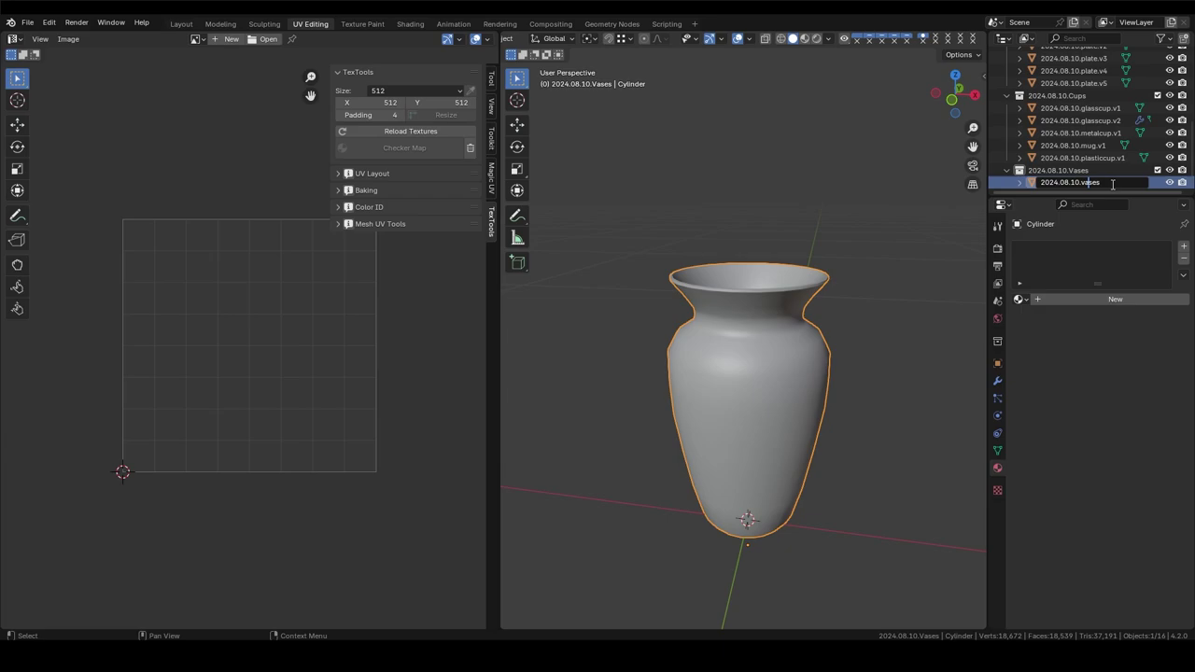
click(1088, 297)
double_click(1096, 299)
text(2024.08.10.vases.v1)
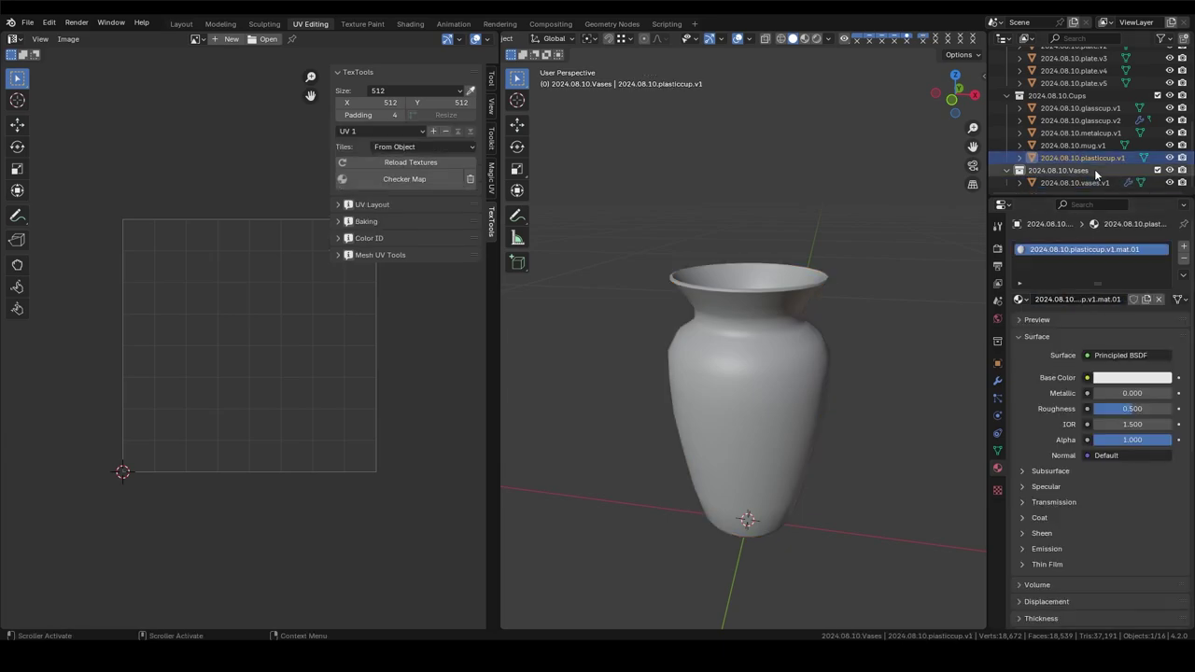
Step: In Layout, move the vase about 2.2 m along X beside the cups and reset its origin
click(1084, 182)
click(181, 23)
key(g)
key(x)
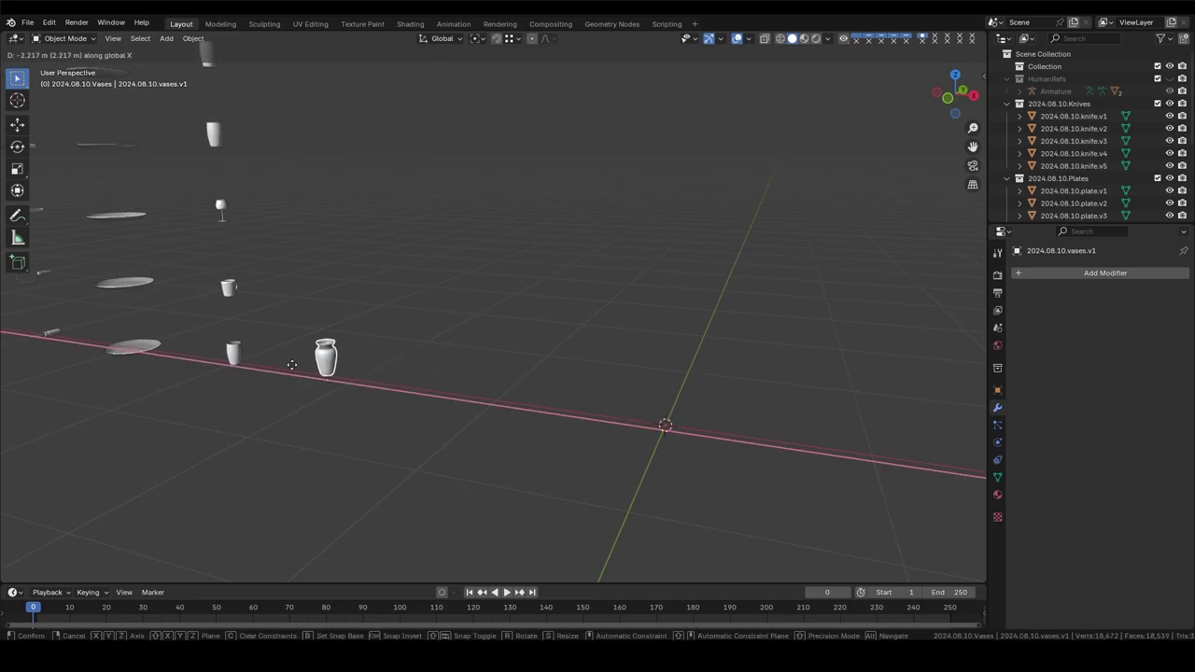
click(313, 365)
middle_drag(318, 364, 308, 322)
right_click(308, 322)
click(504, 392)
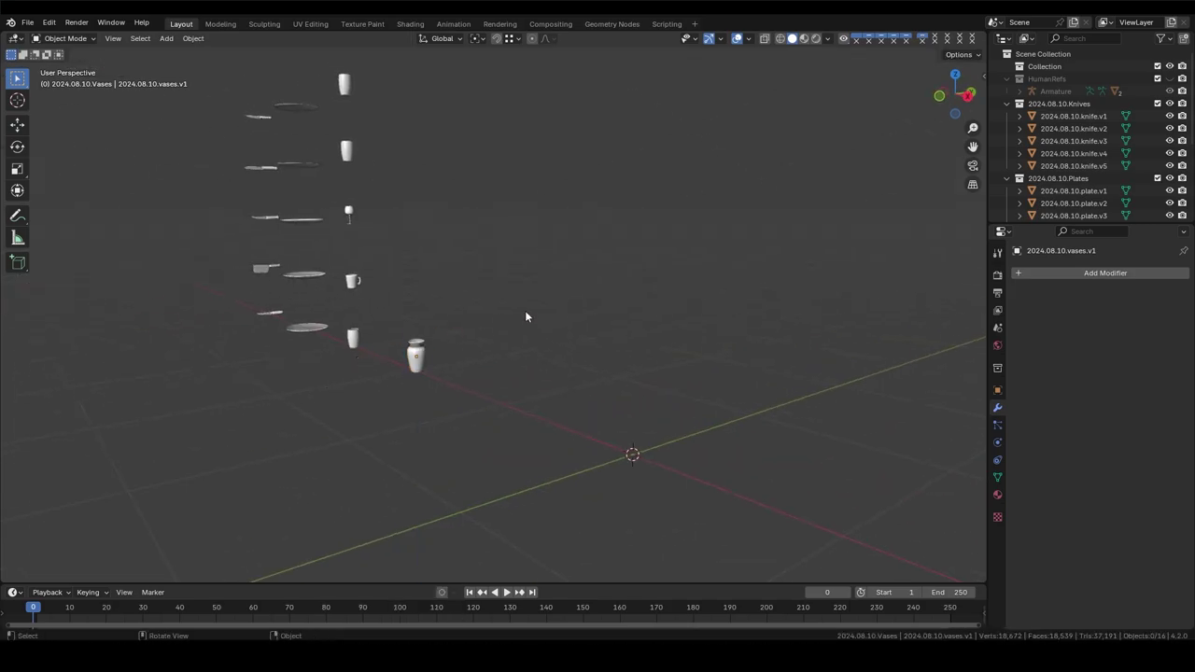
Step: Add a Bézier curve and freehand-draw the vase profile in front view
key(shift+a)
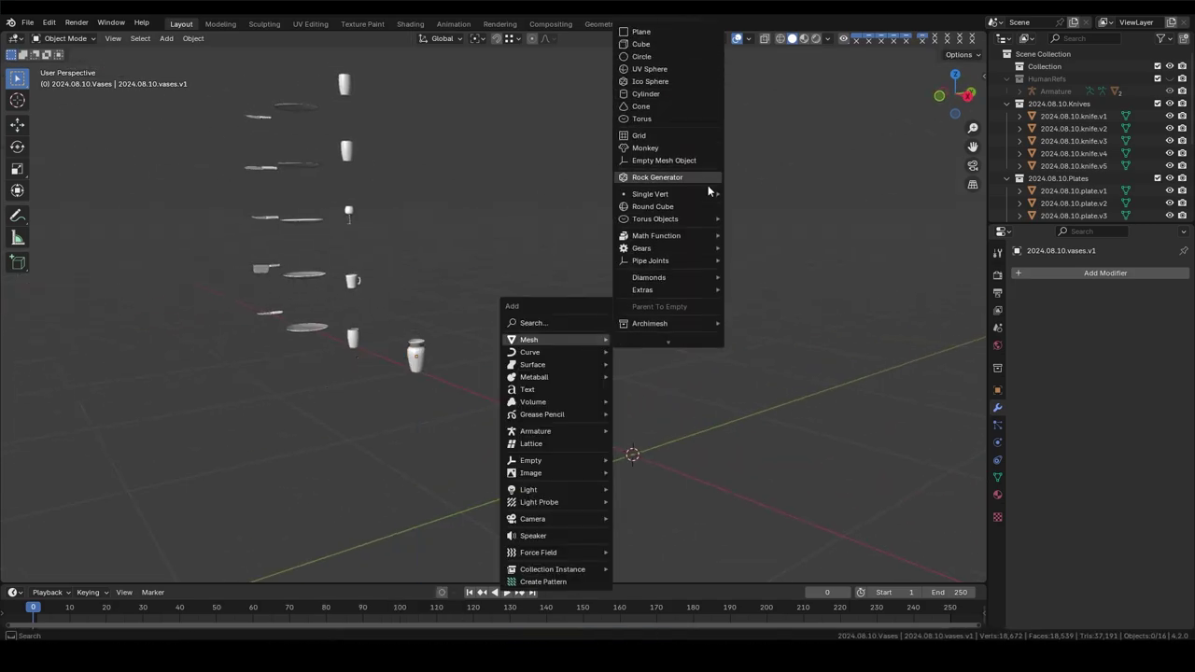
click(641, 125)
key(KP_1)
key(Tab)
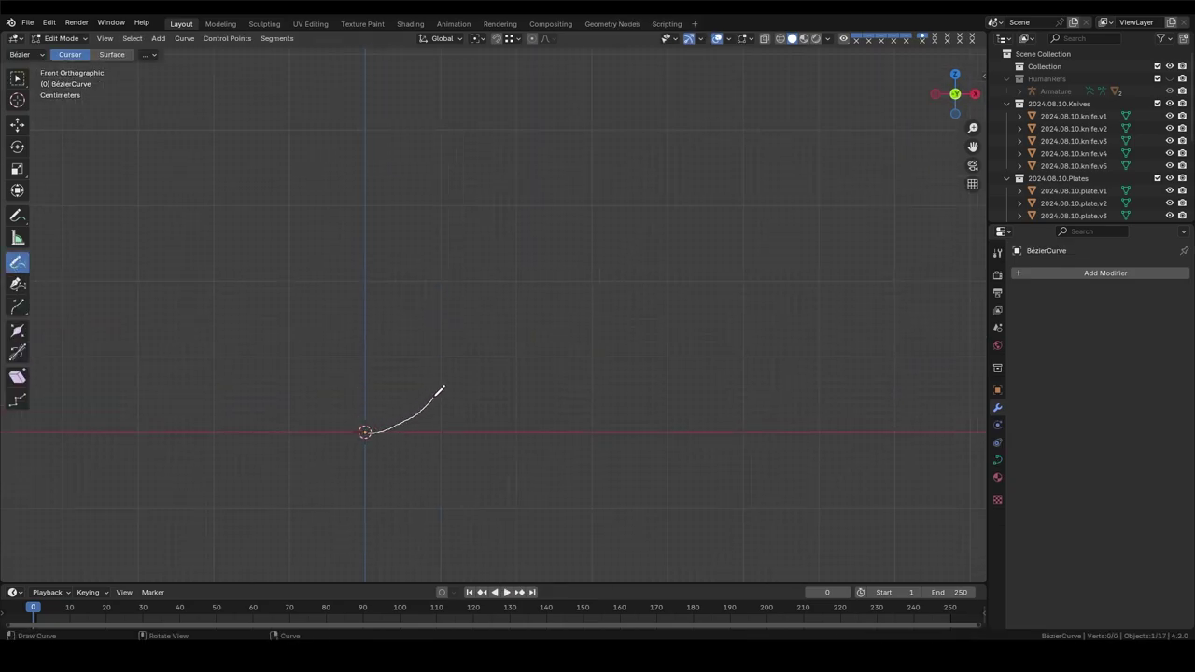
key(Tab)
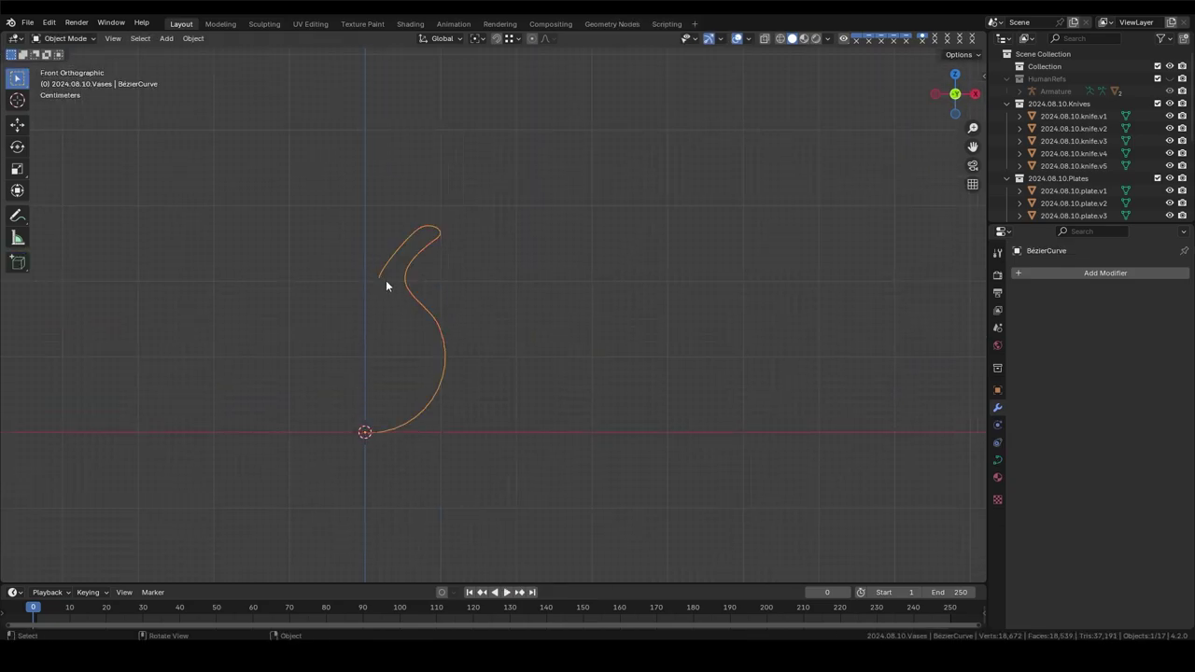
middle_drag(403, 241, 560, 280)
Step: Add a Screw modifier to spin the profile 360° into a round-bellied vase
click(1106, 272)
click(924, 347)
middle_drag(624, 434, 653, 392)
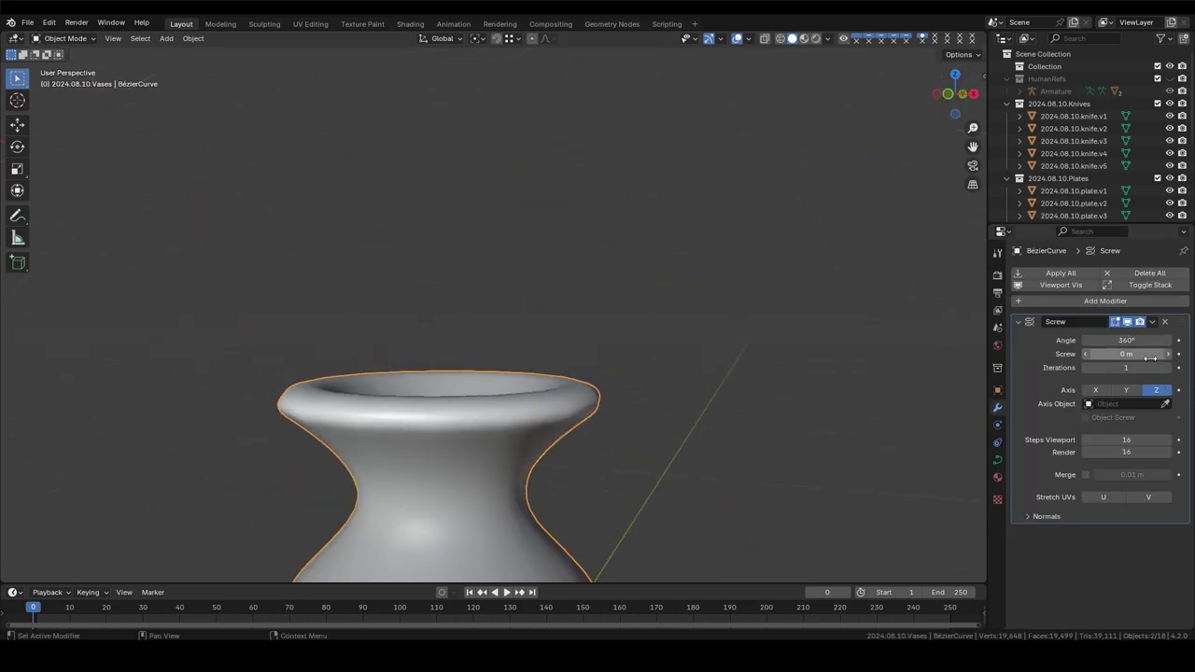
scroll(501, 394, down, 3)
mouse_move(502, 393)
middle_down()
mouse_move(542, 370)
mouse_move(647, 102)
middle_up()
scroll(756, 337, down, 2)
scroll(559, 352, up, 4)
Step: Close the vase mesh's bottom opening with a filled disc of faces
key(Tab)
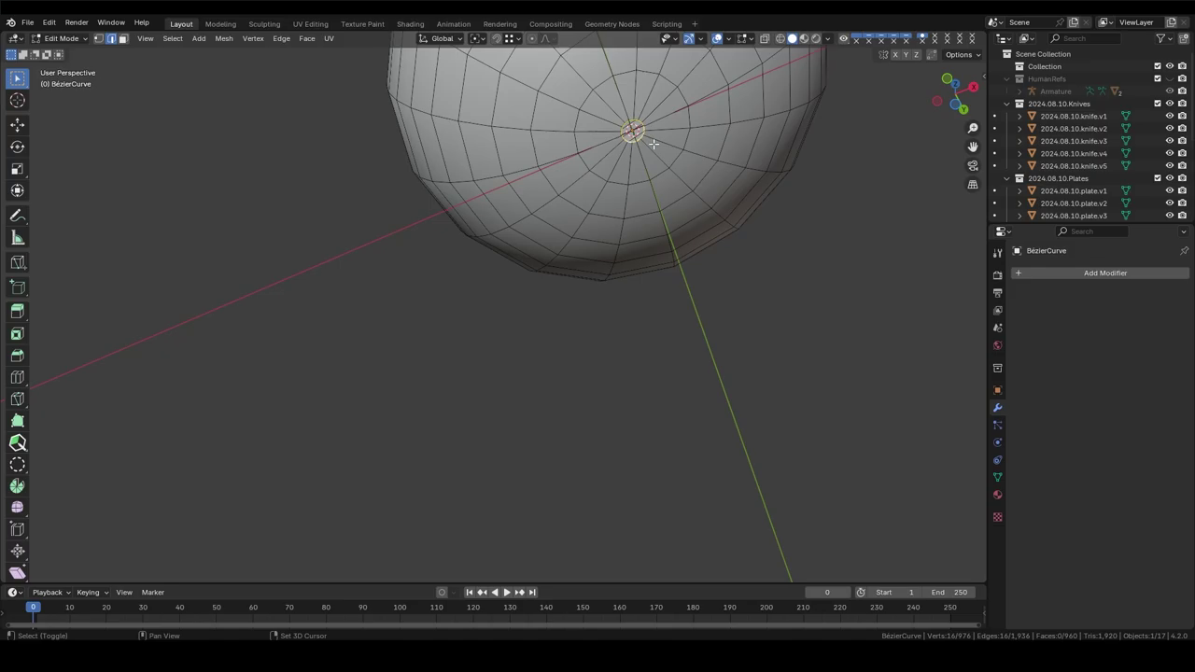
mouse_move(654, 144)
middle_down()
mouse_move(343, 356)
mouse_move(494, 459)
mouse_move(579, 405)
mouse_move(512, 277)
middle_up()
key(KP_7)
key(ctrl+KP_Add)
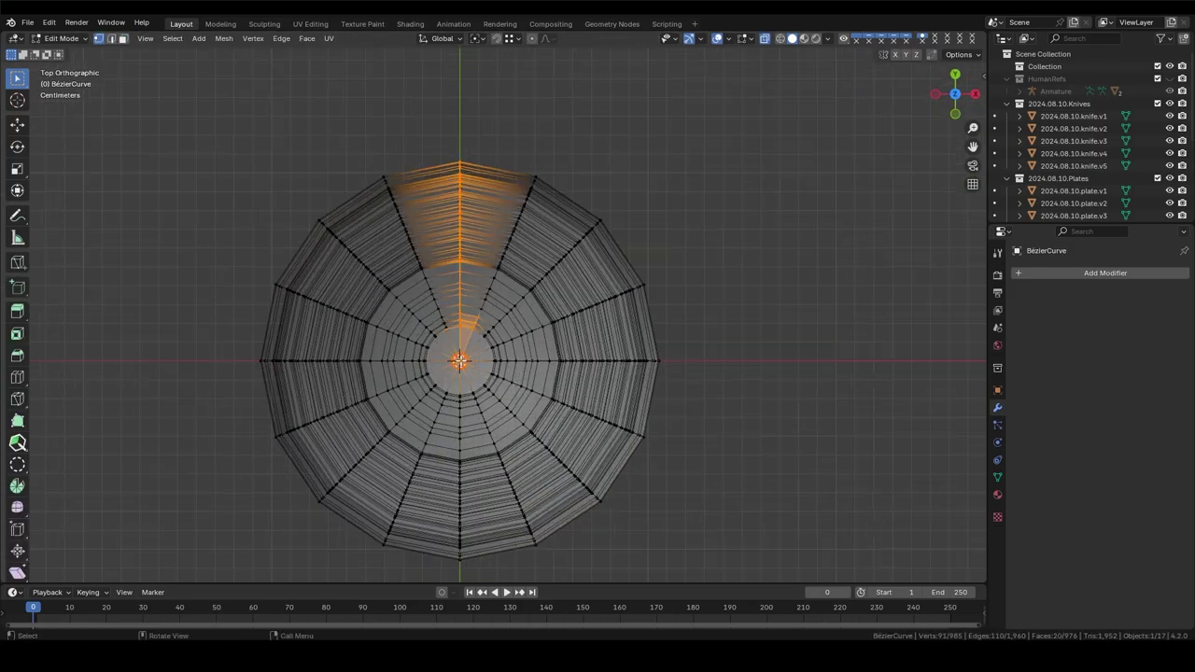
scroll(415, 281, up, 3)
scroll(415, 281, up, 2)
scroll(415, 282, up, 10)
shift+click(276, 403)
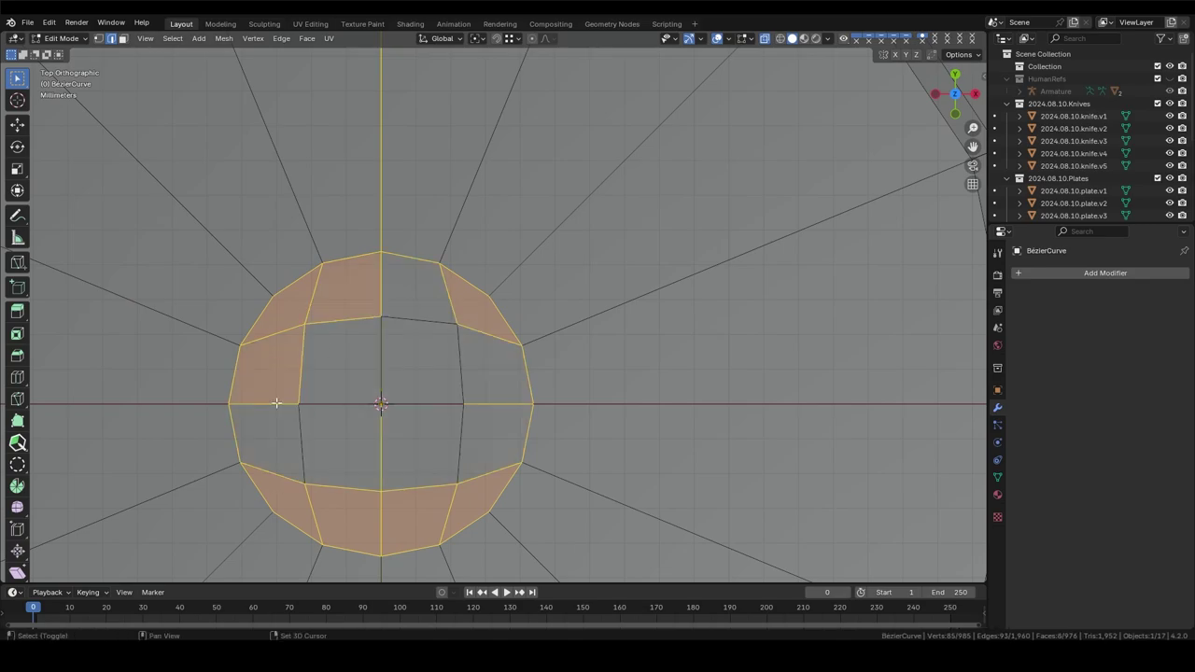
key(Tab)
mouse_move(306, 466)
middle_down()
mouse_move(393, 280)
mouse_move(377, 23)
middle_up()
scroll(393, 281, down, 4)
Step: In UV Editing, show a checker texture and unwrap the vase's UVs
click(310, 24)
click(404, 178)
key(u)
click(716, 269)
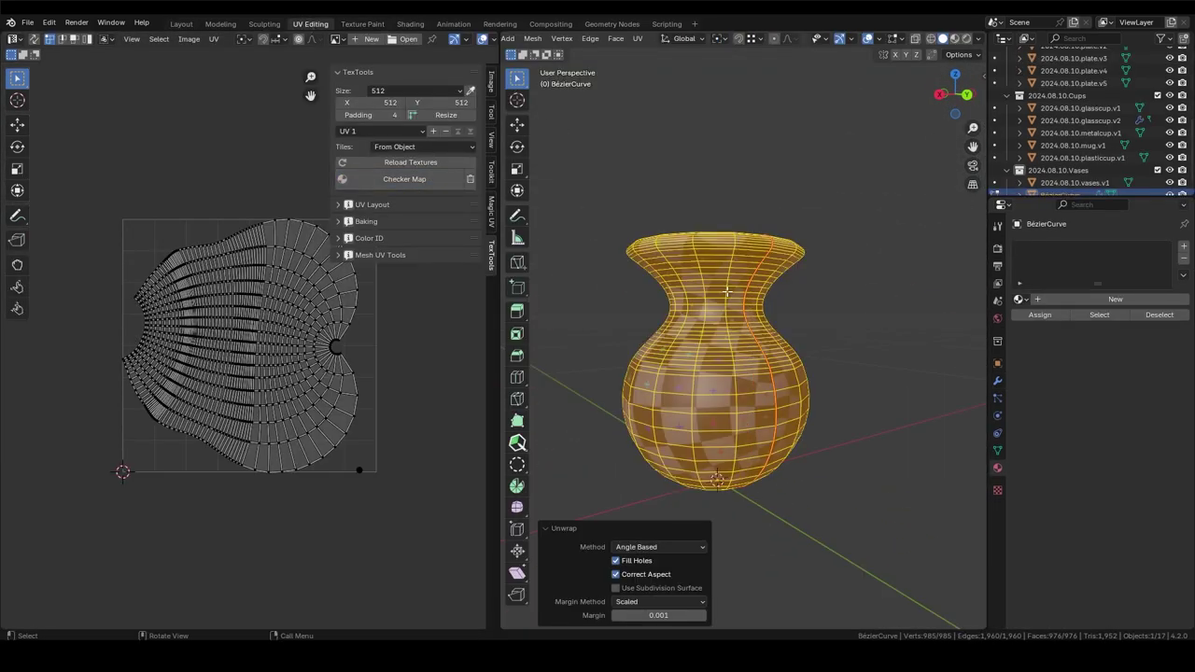
scroll(716, 280, up, 4)
Step: Inspect the pole and the vase opening, then unwrap the whole vase again
click(634, 468)
middle_drag(715, 200, 716, 320)
scroll(715, 493, up, 4)
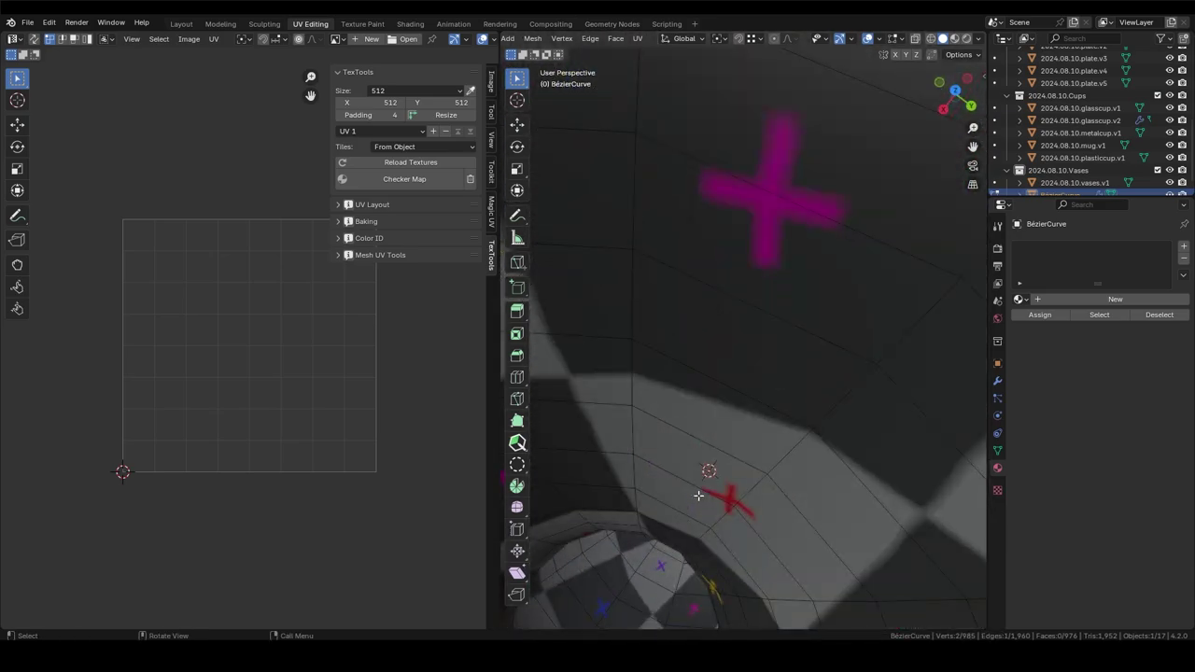
mouse_move(716, 493)
middle_down()
mouse_move(767, 496)
mouse_move(766, 338)
middle_up()
scroll(767, 496, down, 3)
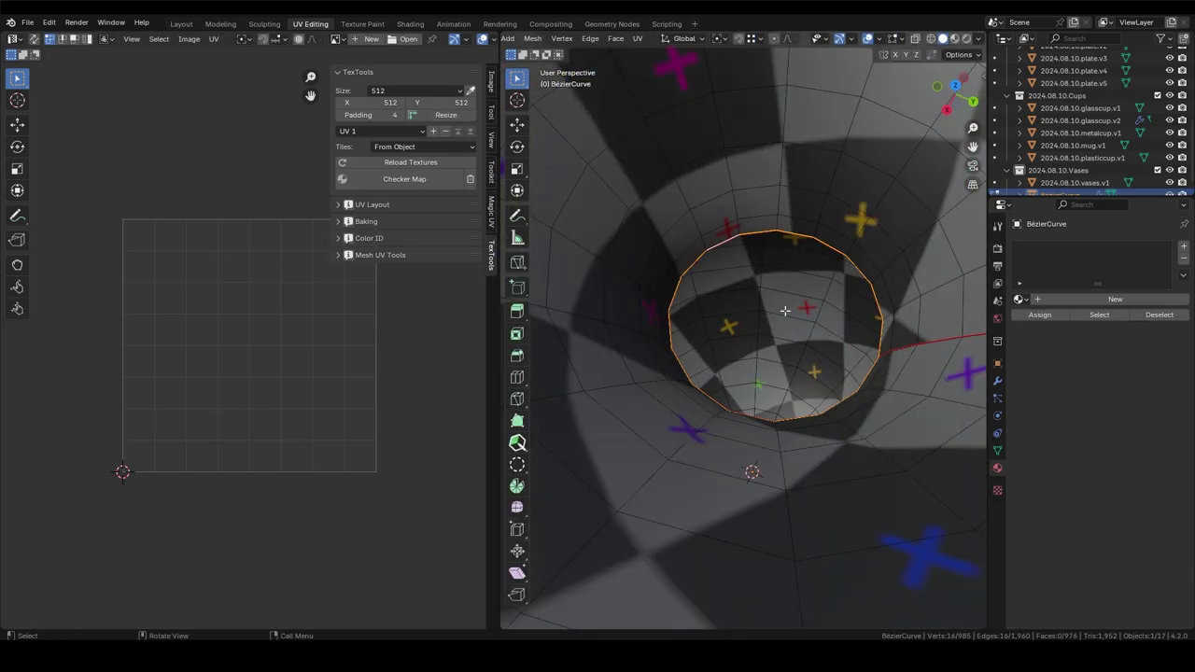
scroll(786, 310, down, 3)
key(u)
click(774, 246)
scroll(756, 320, down, 3)
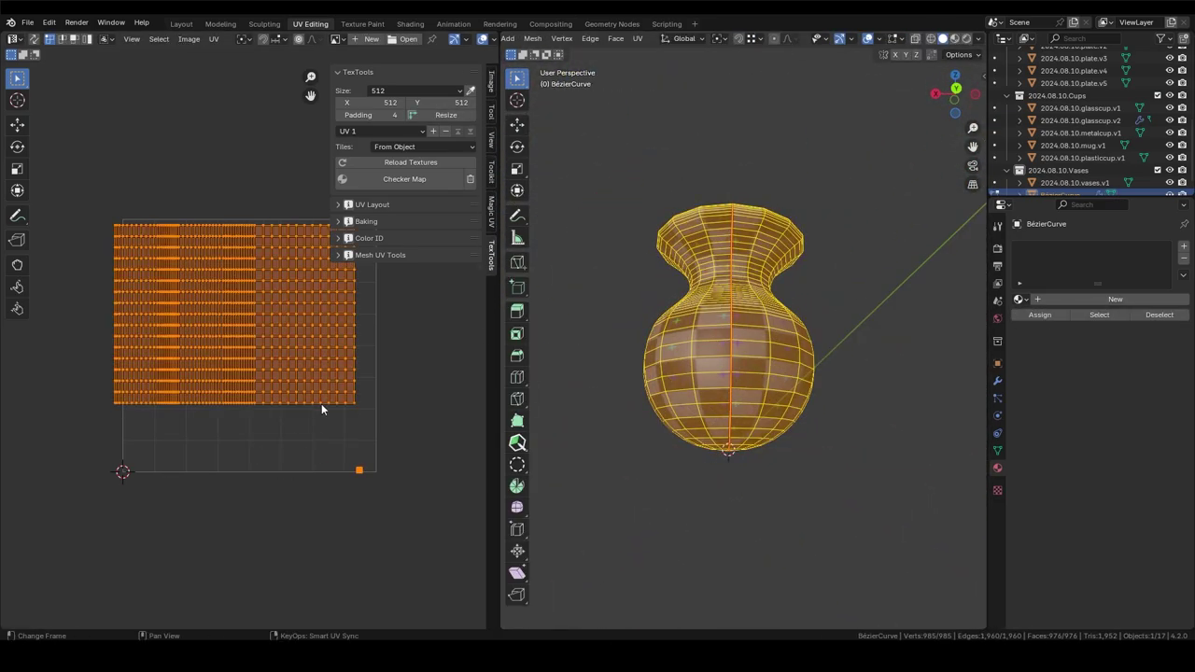
Step: Pack the UV islands into the square and remove the checker texture
key(Tab)
key(Tab)
key(ctrl+p)
click(186, 364)
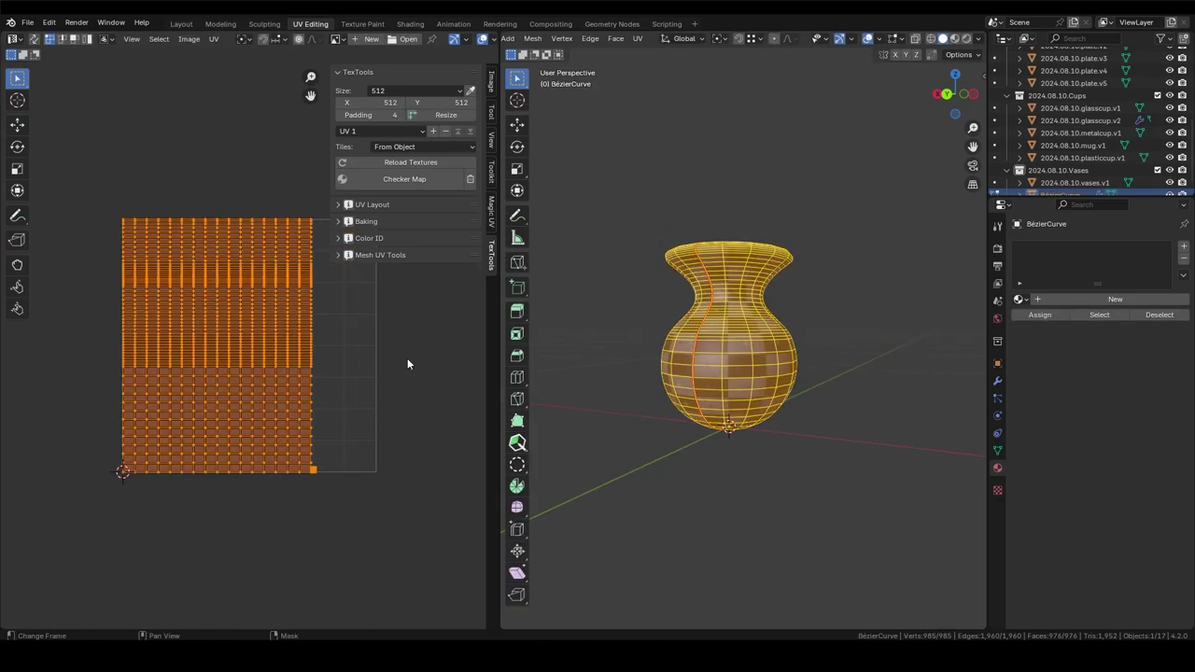
key(Tab)
click(404, 179)
Step: Return to the Layout workspace and save the file
click(182, 24)
key(ctrl+s)
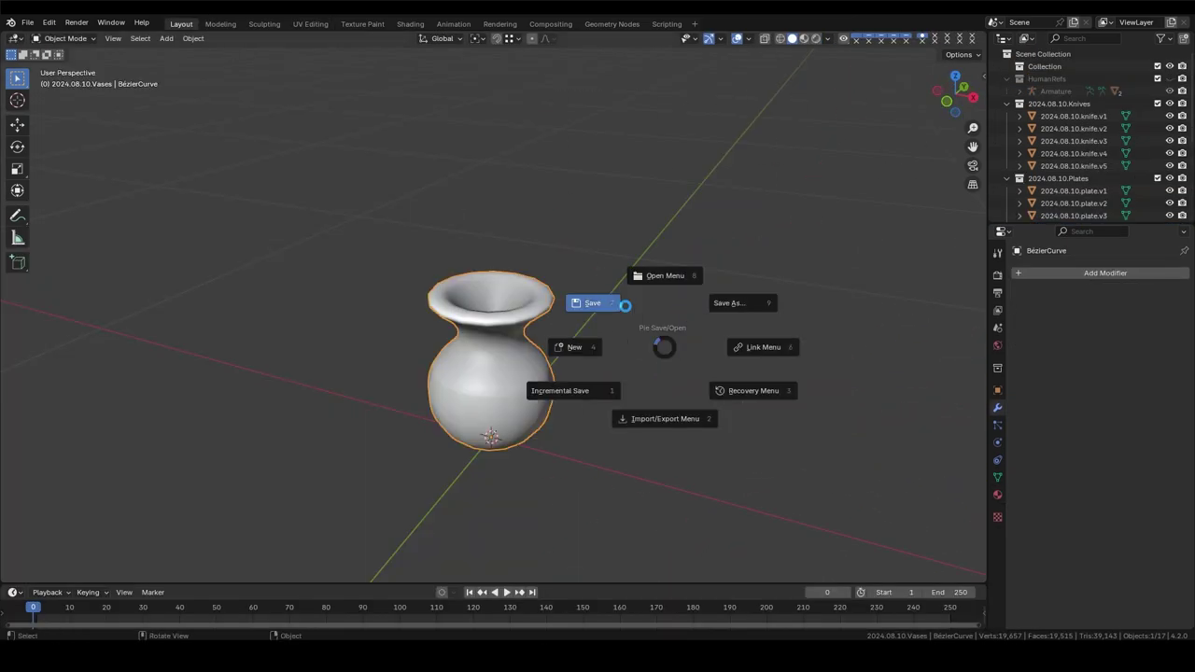
click(625, 305)
scroll(1070, 213, down, 5)
Step: Rename the vase 2024.08.10.vases.v2 and give it its own new material
click(997, 495)
double_click(1091, 210)
text(2024.08.10.vases.v1)
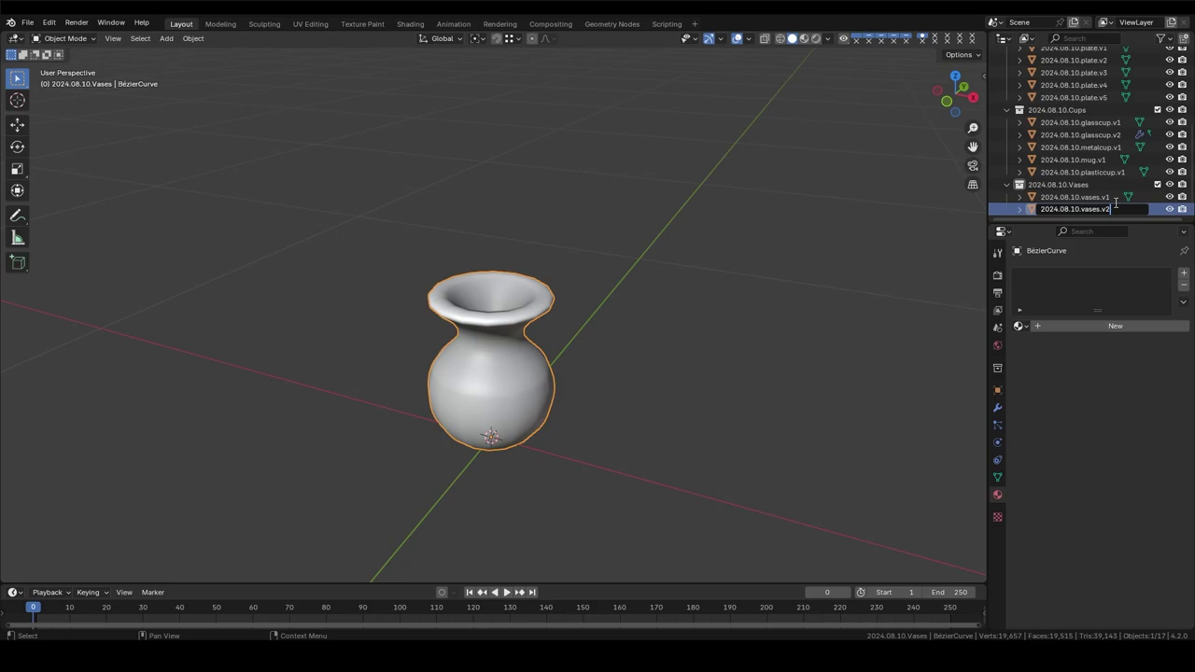
click(1115, 326)
double_click(1091, 325)
text(2024.08.10.vases.v2)
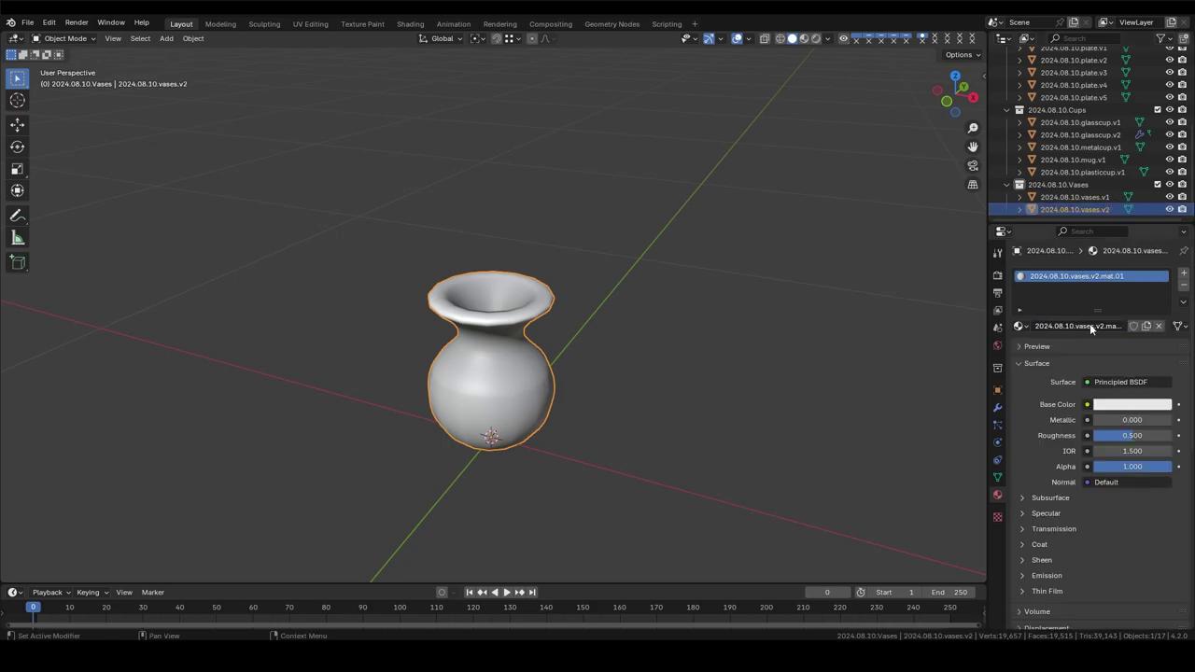
Step: Raise the vase 0.5 along Z into the vase row and save
scroll(532, 374, down, 5)
text(gz0.5)
key(Return)
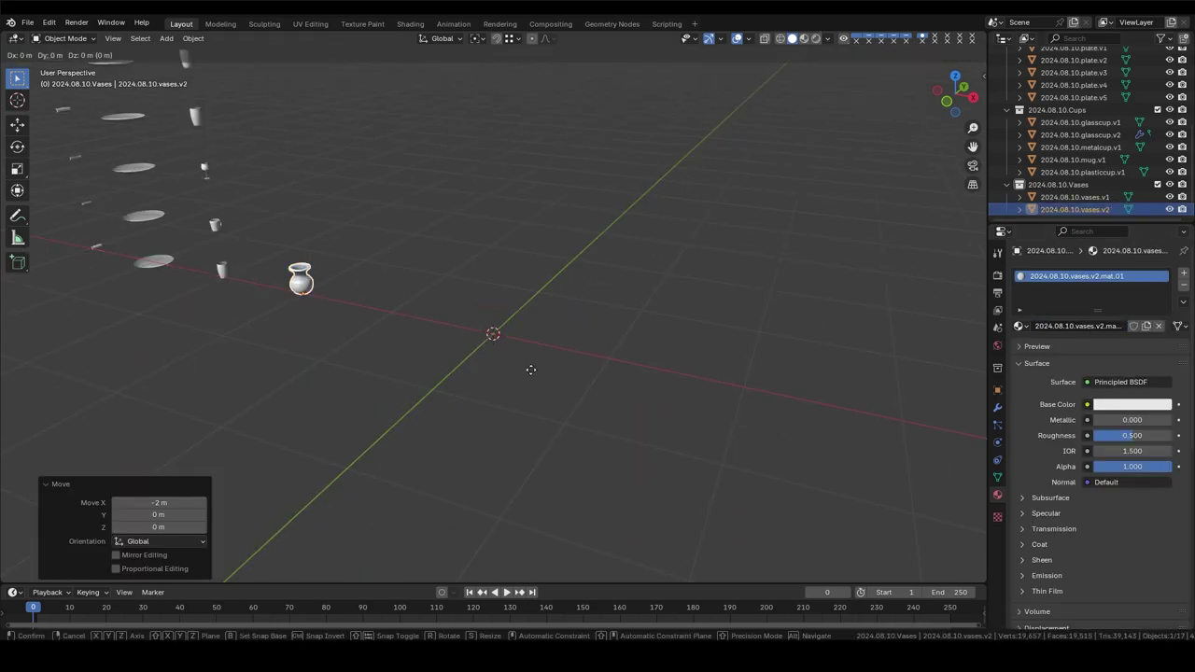
middle_drag(531, 375, 494, 385)
key(ctrl+s)
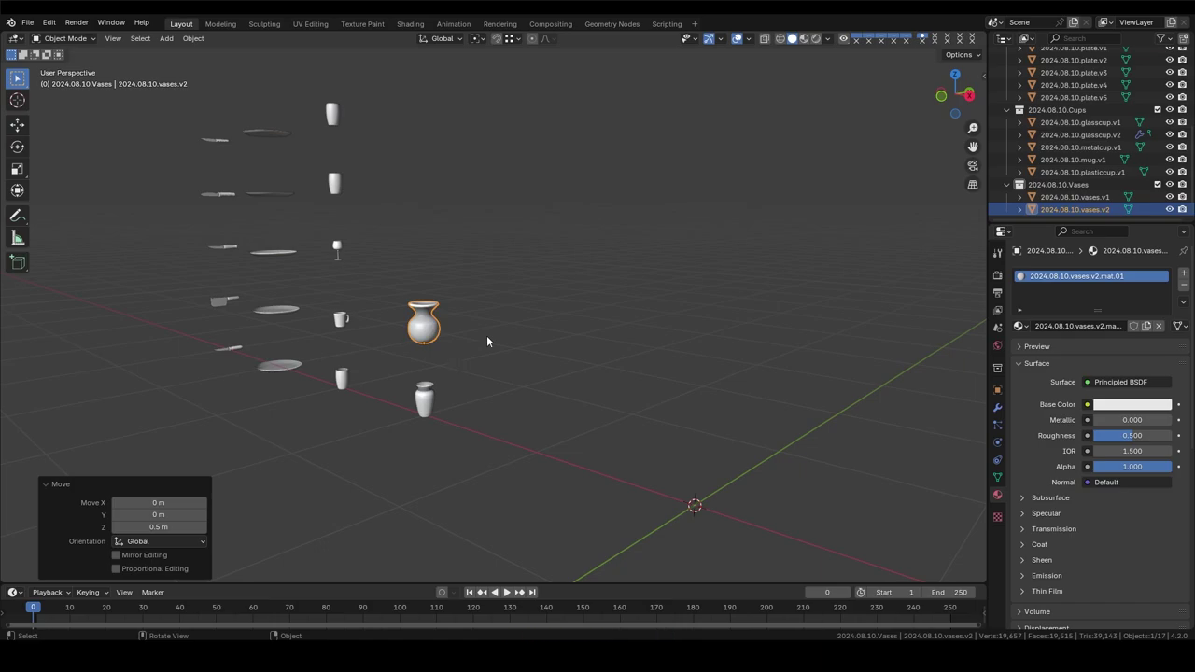
Step: Add another Bézier curve and freehand-draw a new vase profile
key(shift+a)
click(523, 336)
key(KP_Decimal)
key(KP_1)
key(Tab)
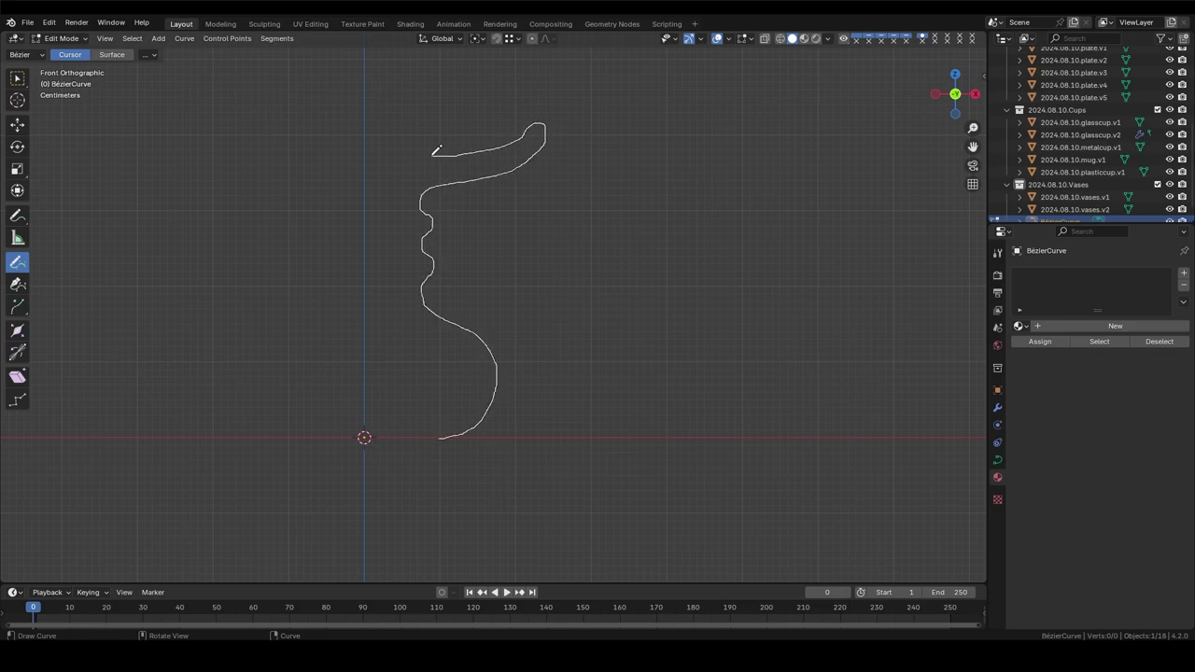
Step: Spin the profile into a vase with a Screw modifier at 24 steps
click(998, 407)
click(1106, 301)
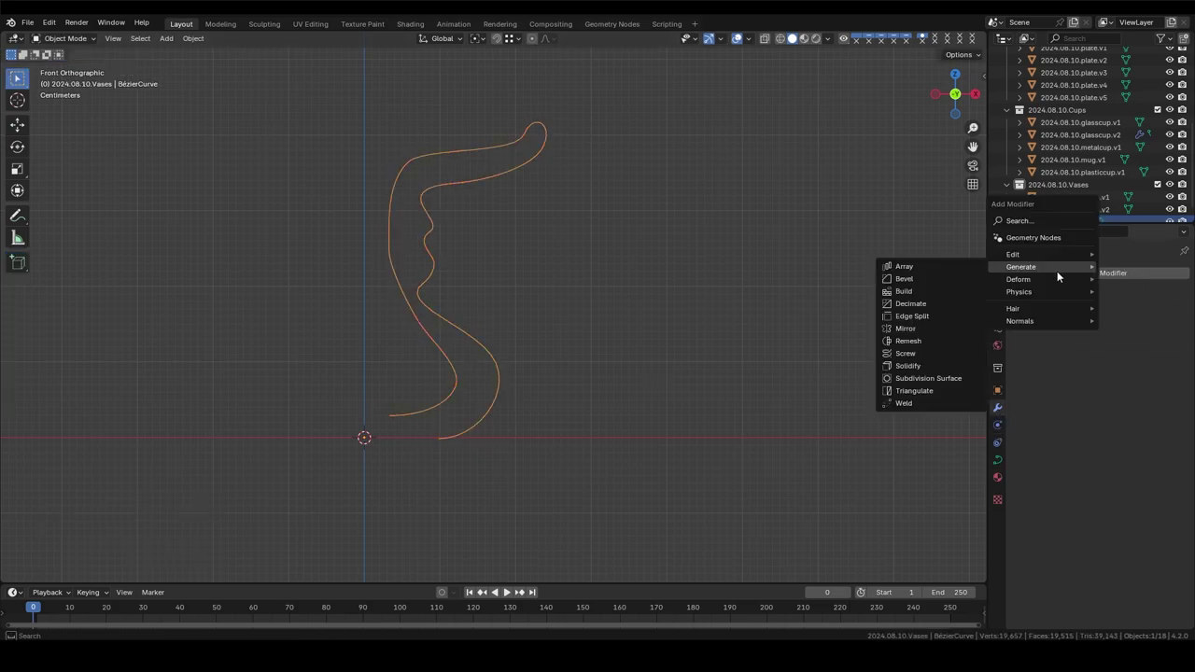
click(907, 376)
middle_drag(415, 203, 560, 280)
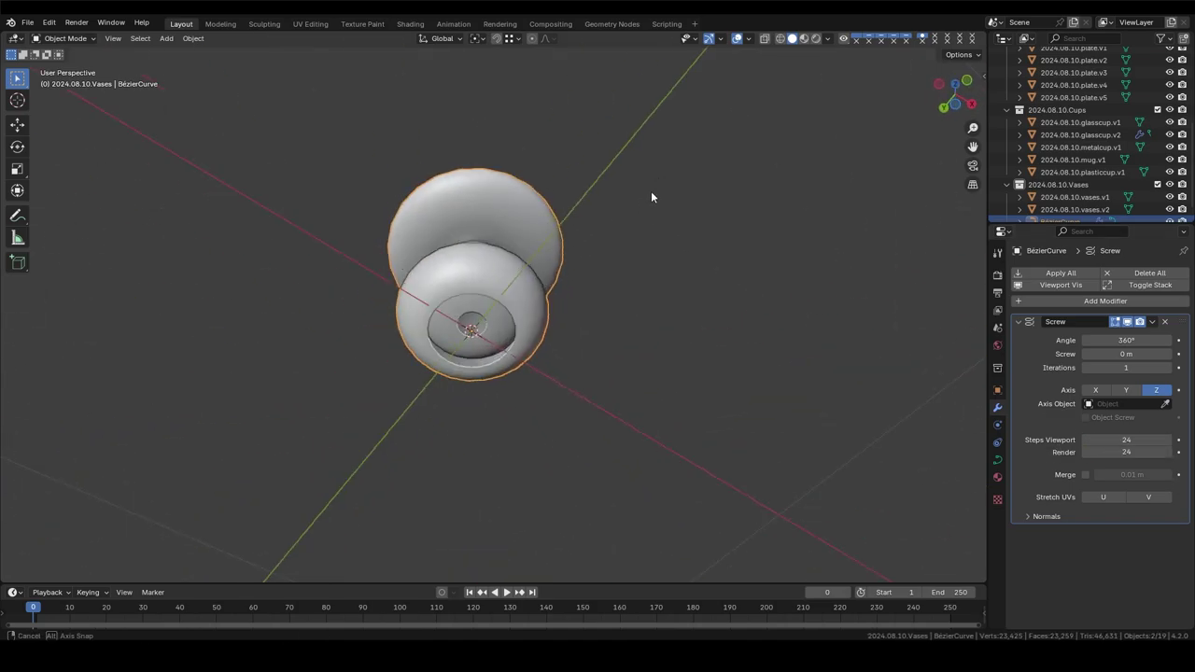
middle_drag(651, 190, 753, 365)
Step: Convert the spun curve to a mesh and Grid Fill the bottom hole
key(q)
click(578, 393)
key(Tab)
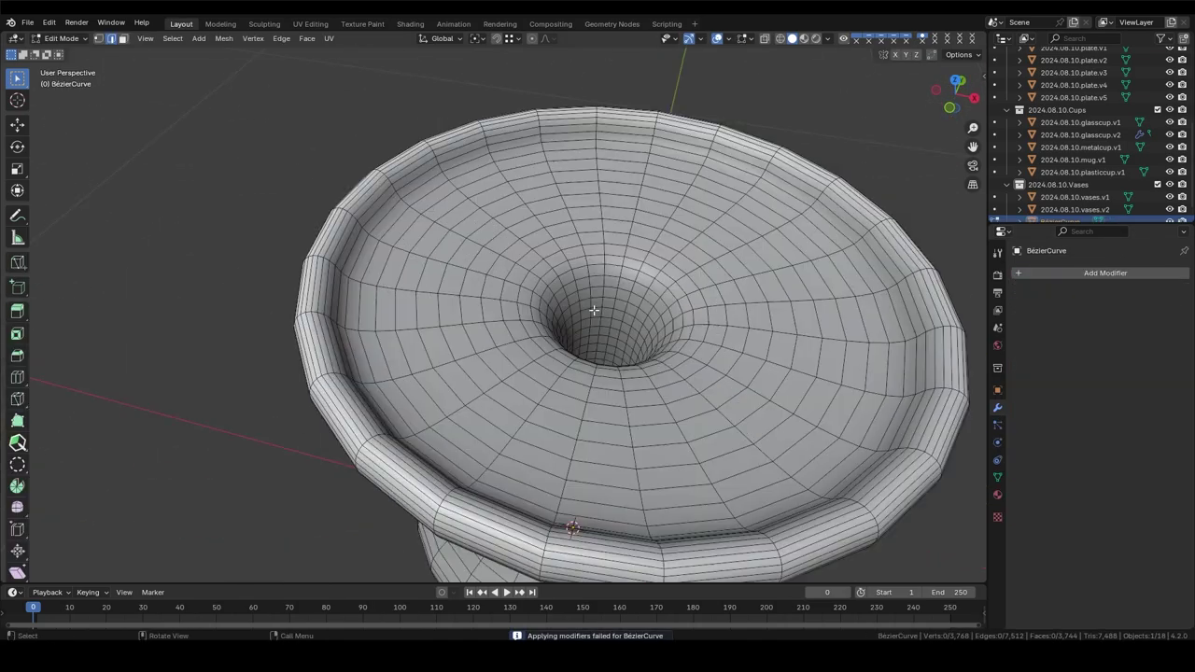
key(ctrl+f)
click(548, 398)
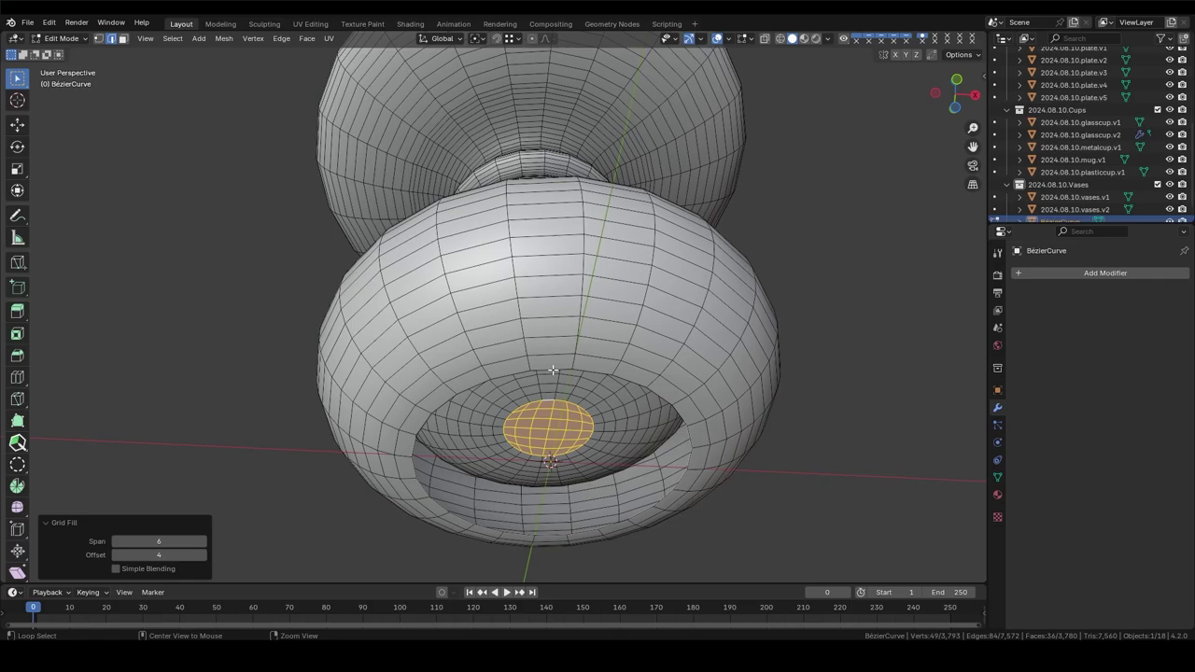
middle_drag(553, 371, 537, 332)
Step: Select the edge loops around the vase's base, in see-through view, for marking seams
alt+click(533, 327)
key(KP_7)
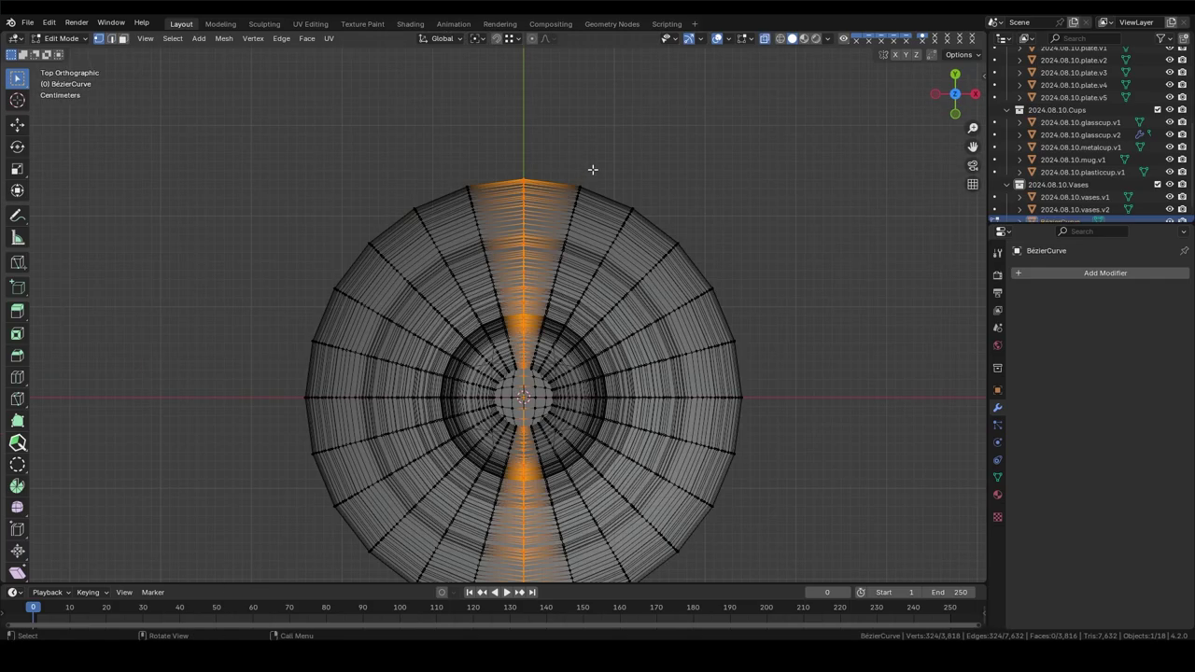
scroll(542, 326, up, 3)
scroll(539, 326, up, 3)
scroll(538, 328, down, 5)
middle_drag(538, 328, 639, 301)
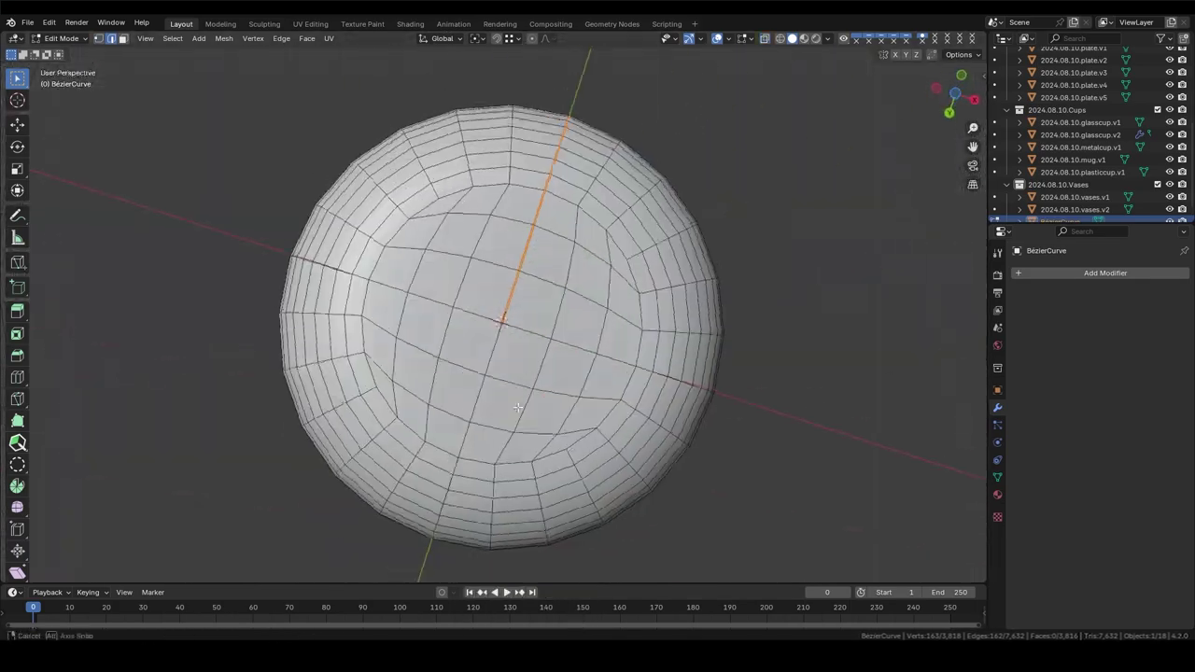
alt+click(638, 300)
alt+click(387, 229)
key(alt+z)
middle_drag(388, 229, 518, 398)
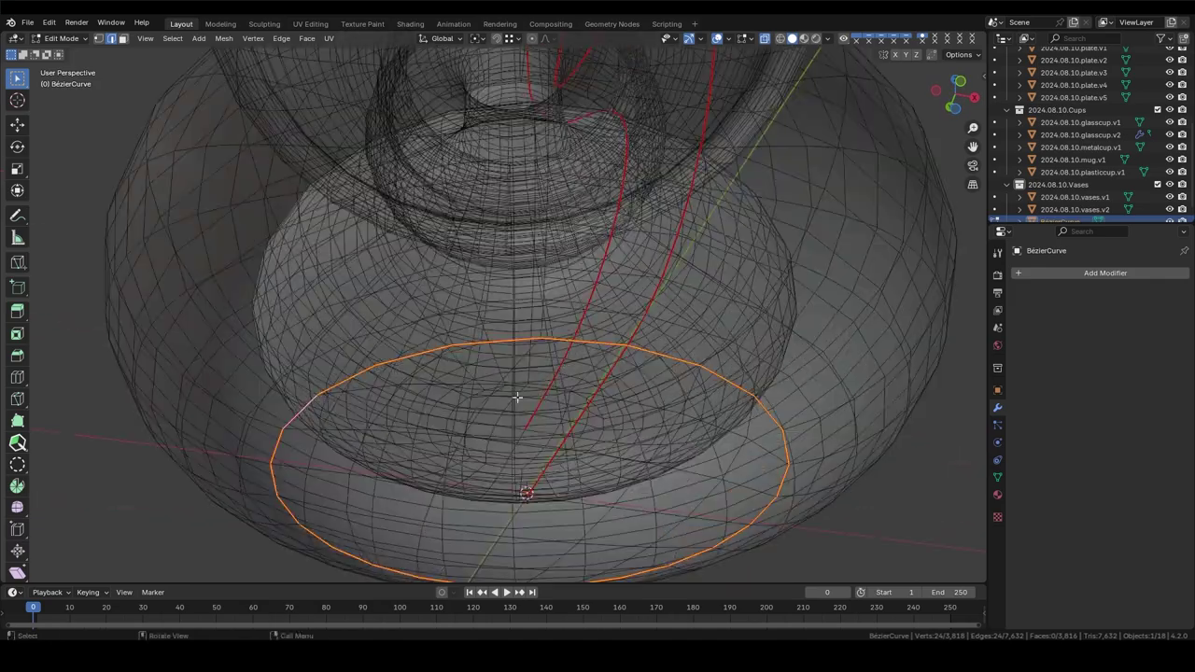
right_click(505, 461)
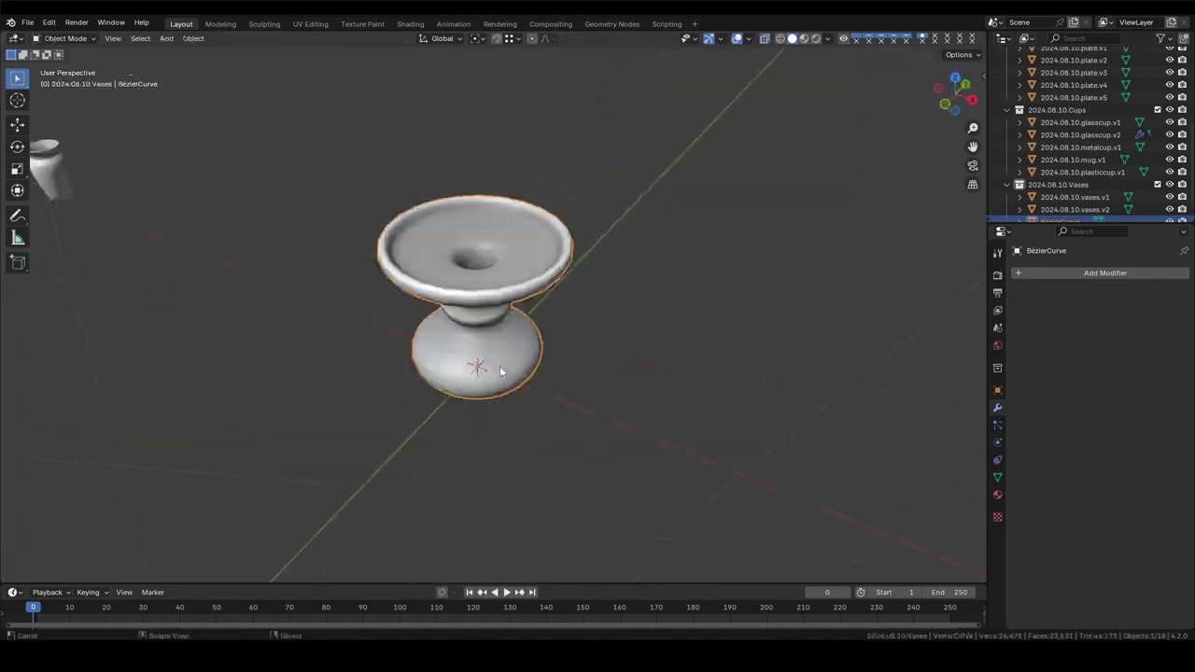
Step: Select the whole mesh and reposition the large UV island along X to fill the square
key(8)
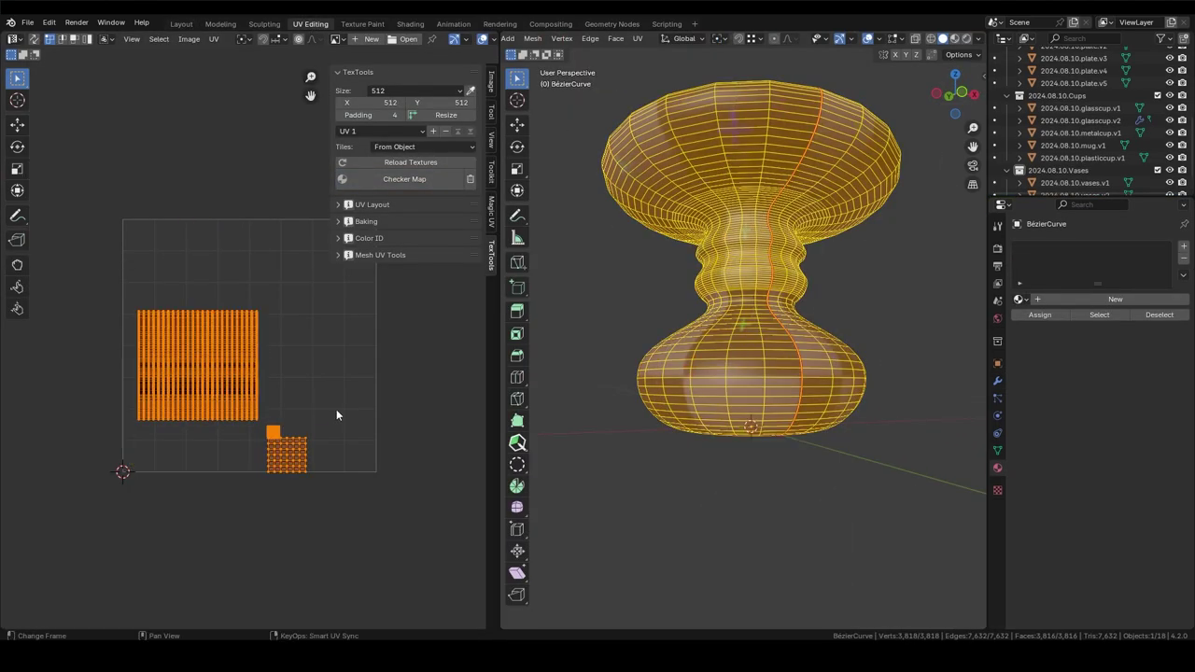
double_click(331, 467)
key(g)
key(x)
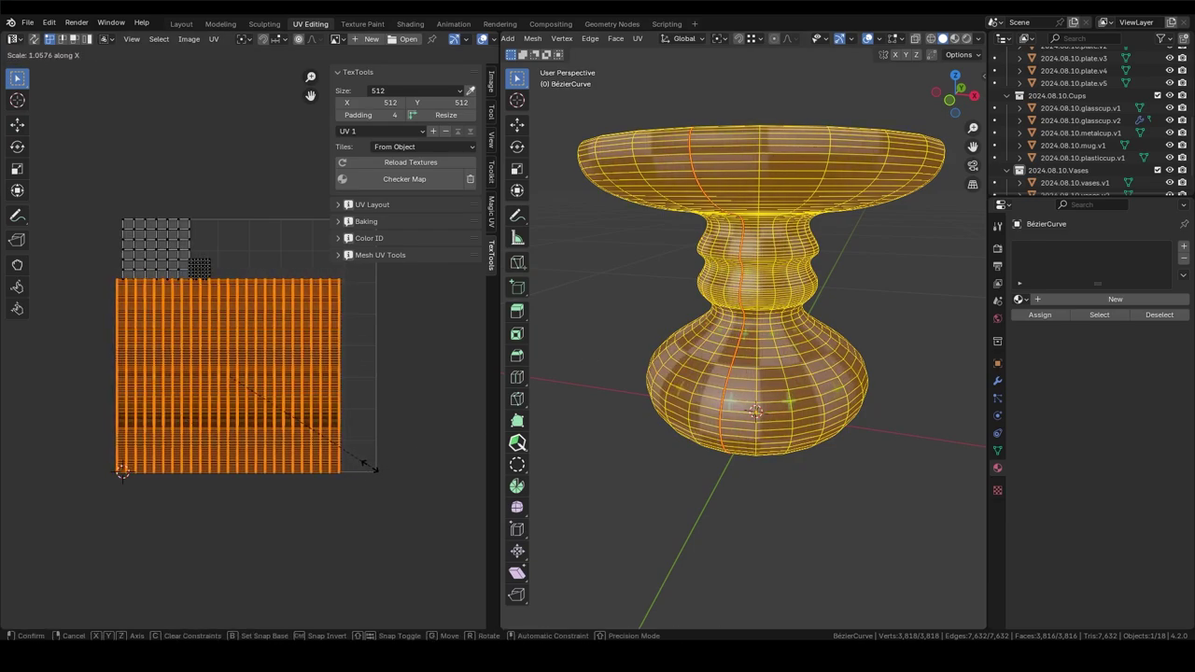
click(389, 467)
Step: Inspect the checker pattern on the vase, then remove the checker texture
key(Tab)
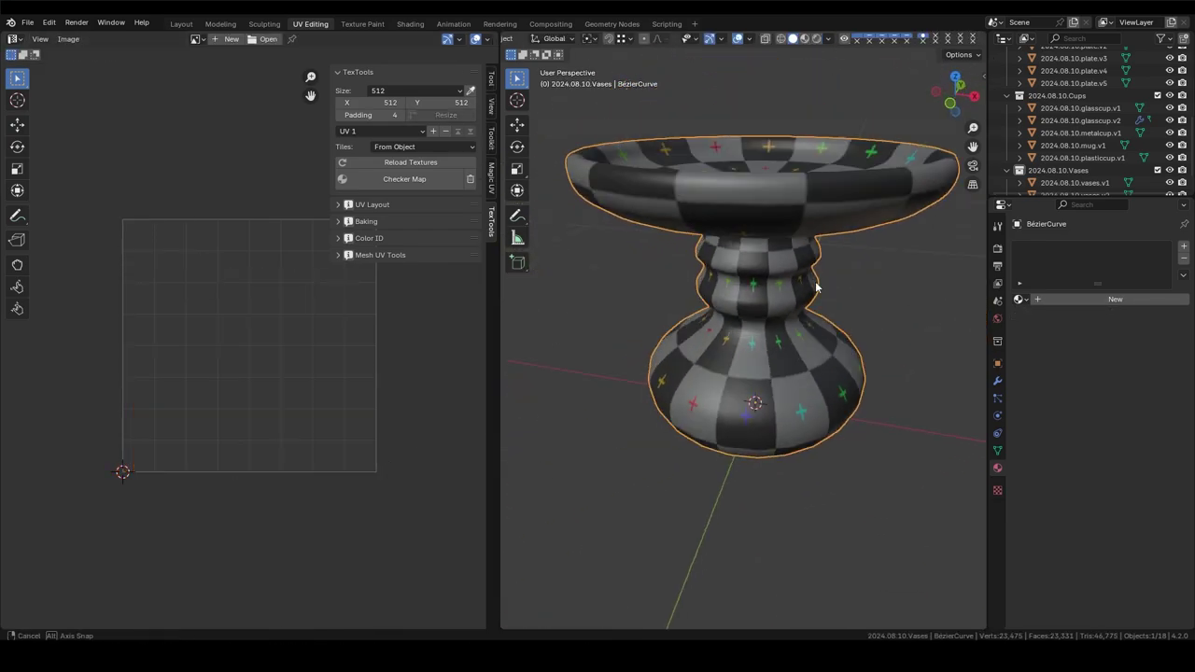
middle_drag(782, 237, 654, 168)
click(470, 178)
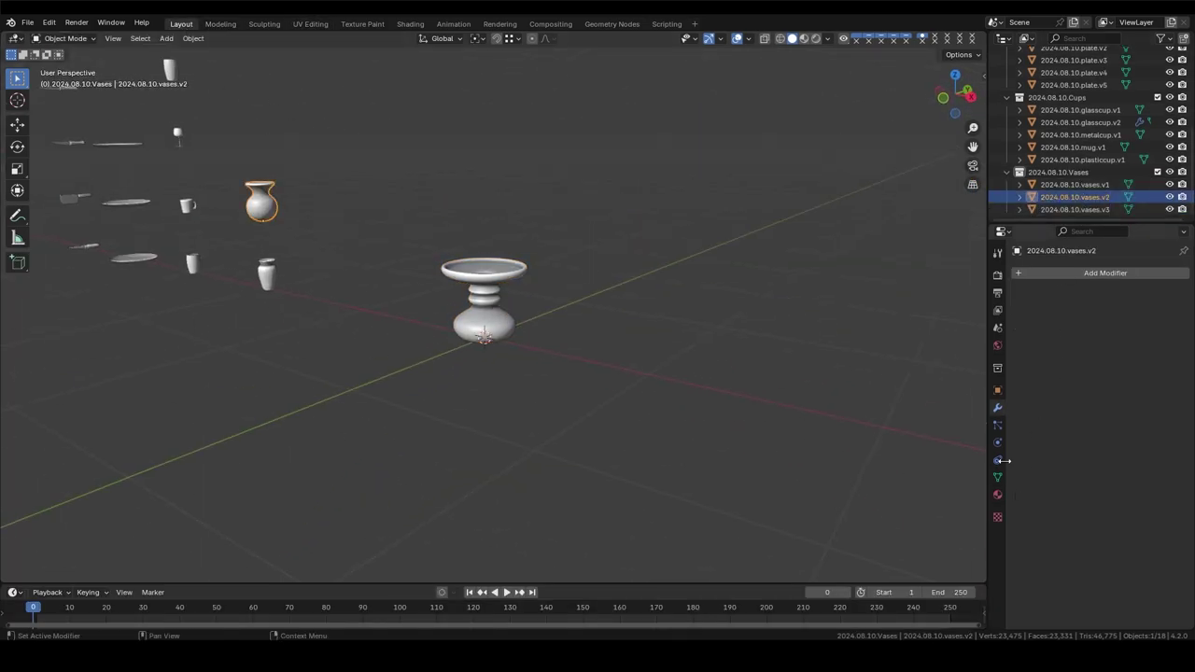
Step: Create a new material named 2024.08.10.vases.v3.mat.01 for the pedestal vase
click(997, 495)
click(1073, 209)
click(1081, 326)
double_click(1081, 325)
text(2024.08.10.vases.v3)
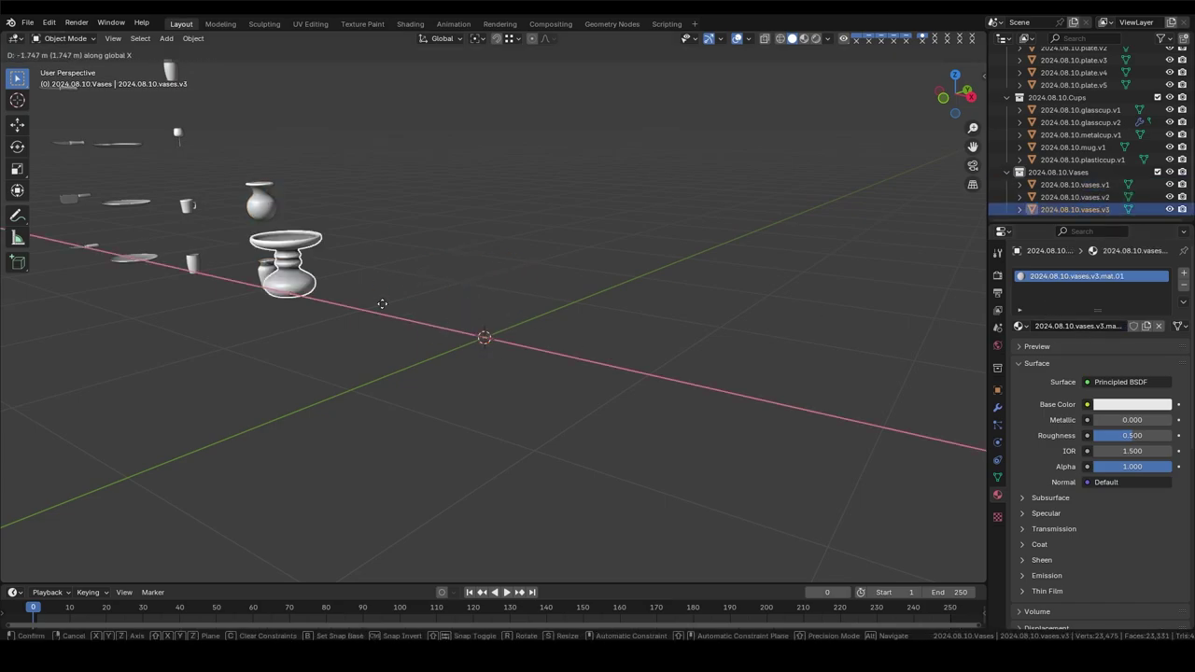
Step: Move the vase to X −2 and raise it 0.5 on Z in the vase row
key(minus)
key(Return)
key(g)
key(z)
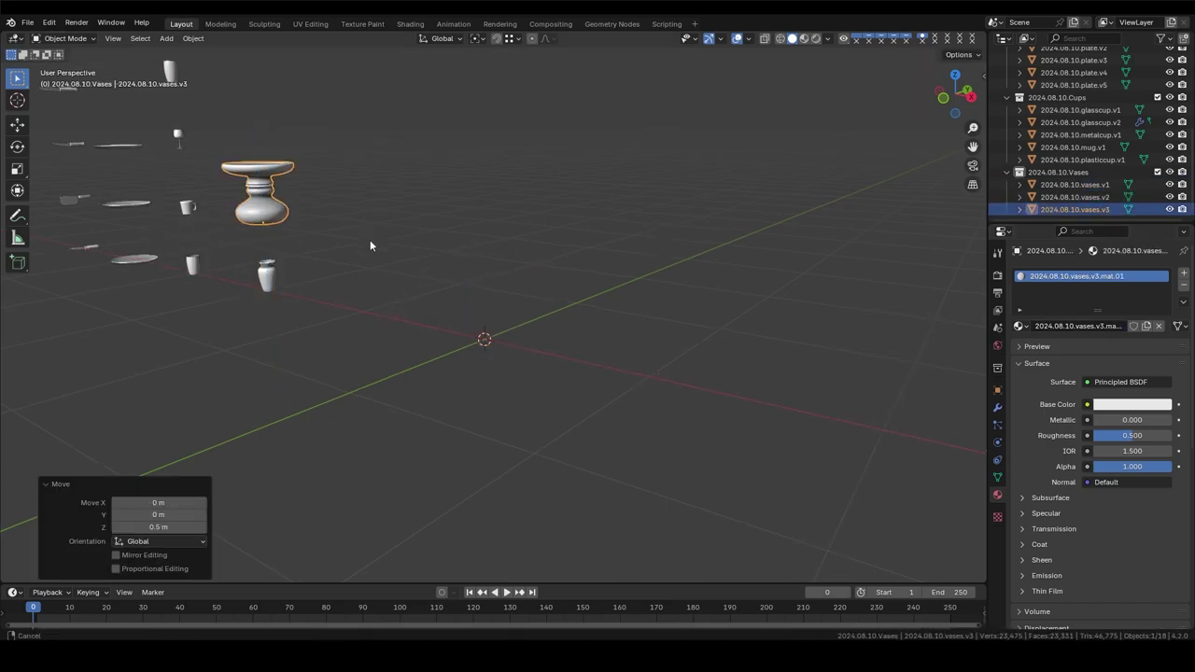
middle_drag(370, 246, 471, 413)
text(gz.5)
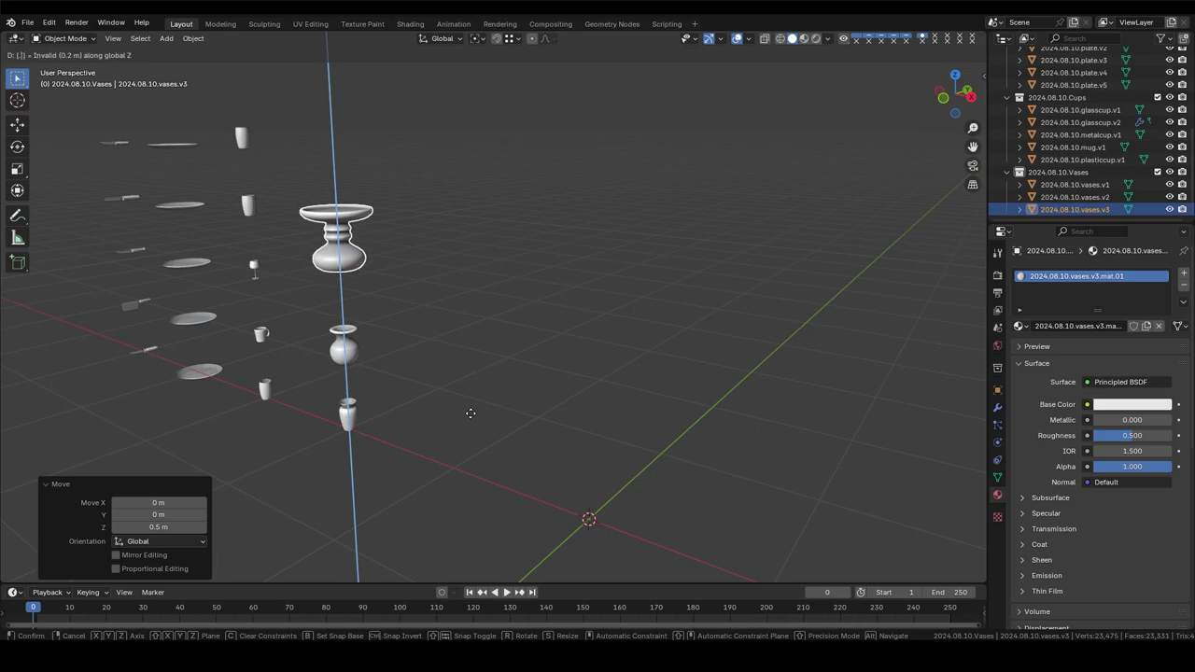
key(Return)
click(351, 336)
key(g)
key(z)
Step: Save the file and collapse the Knives, Plates, Cups and Vases collections
click(451, 300)
middle_drag(451, 301, 527, 326)
key(ctrl+s)
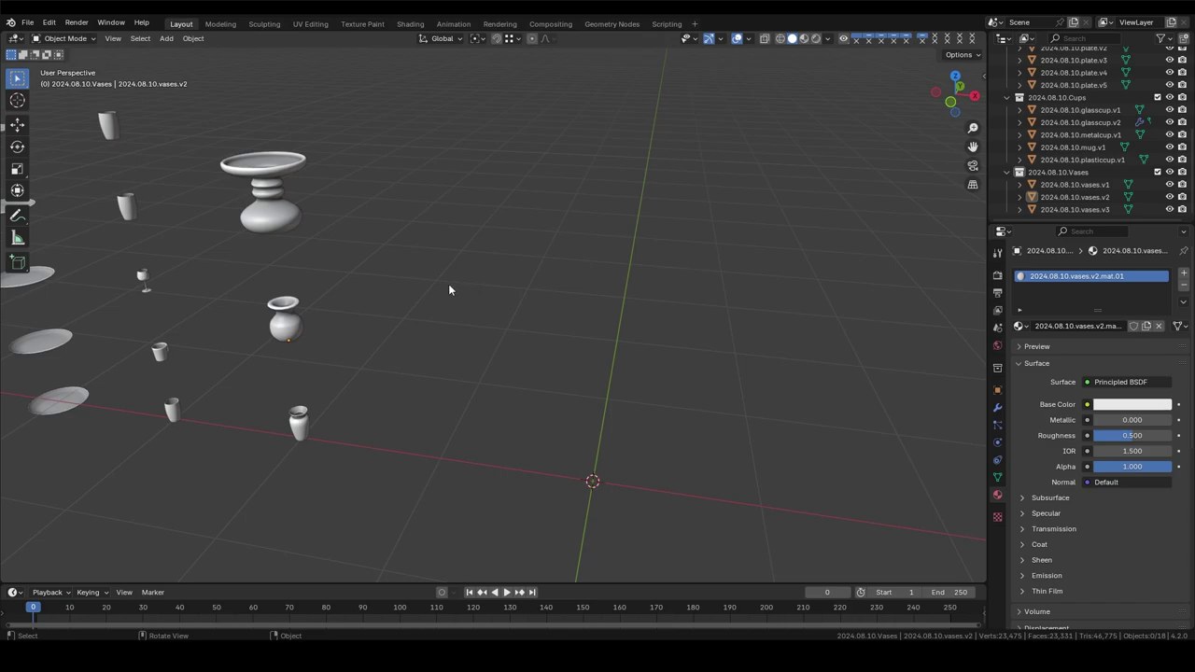
scroll(443, 286, down, 2)
mouse_move(441, 284)
middle_down()
mouse_move(491, 253)
mouse_move(492, 369)
middle_up()
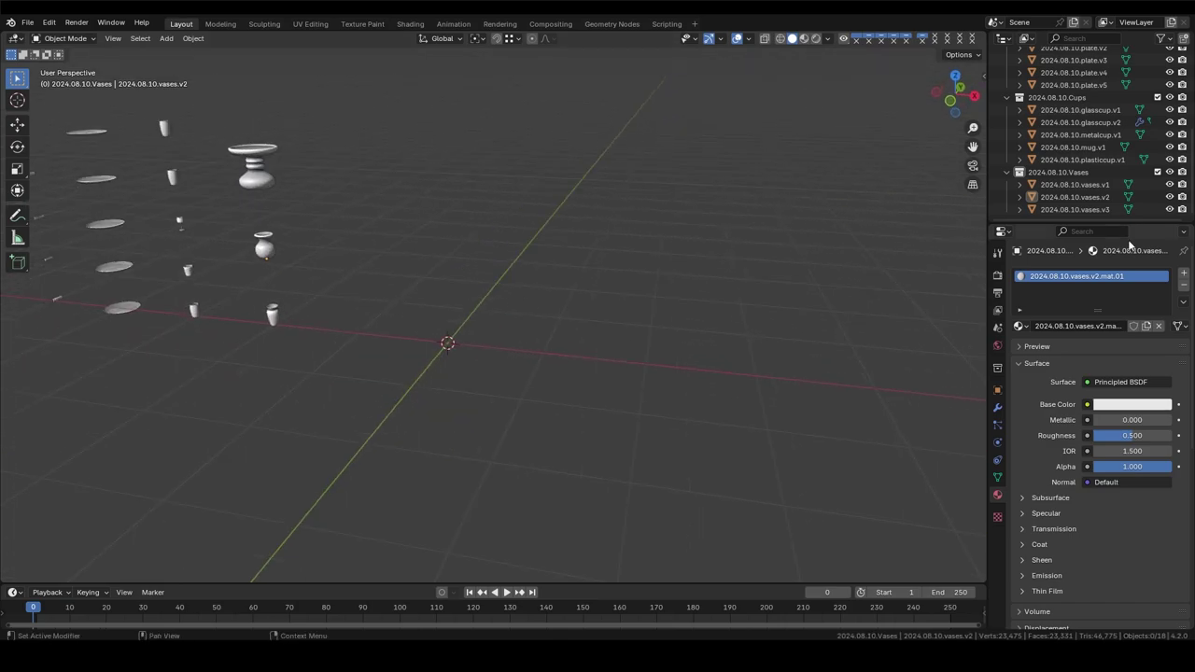
scroll(1074, 140, up, 5)
drag(1008, 141, 1007, 106)
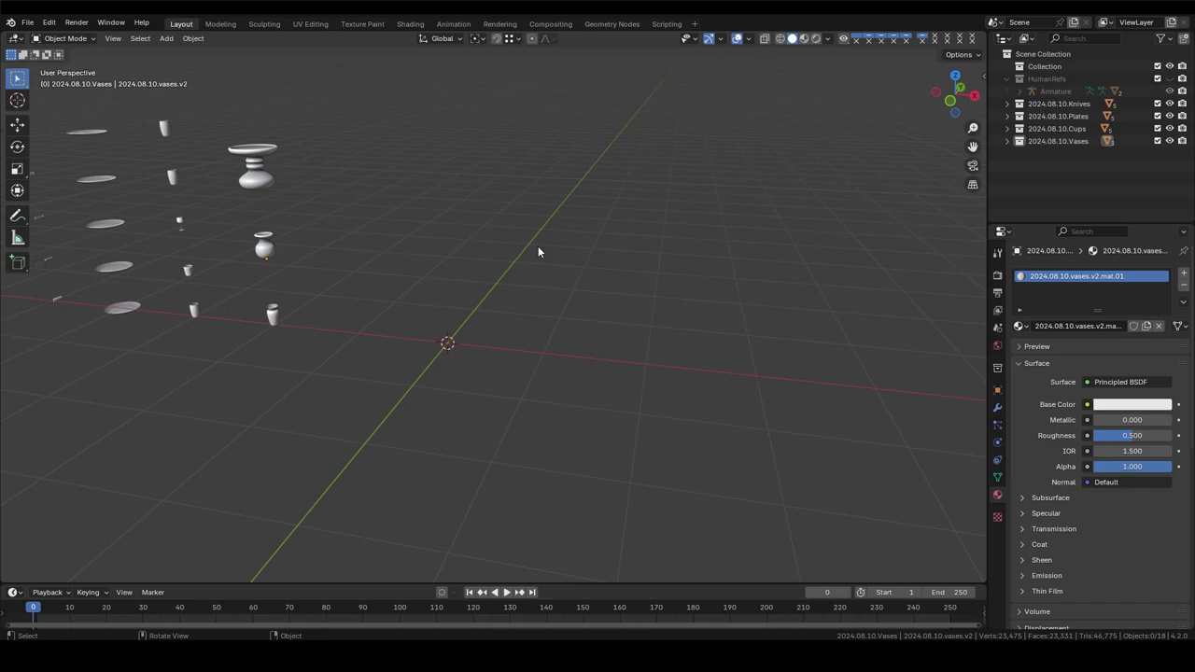
Step: Add a cube in a new 2024.08.10.Spoon&Forks collection and show HumanRefs
key(shift+a)
text(2024.08.10.Spoon&Forks)
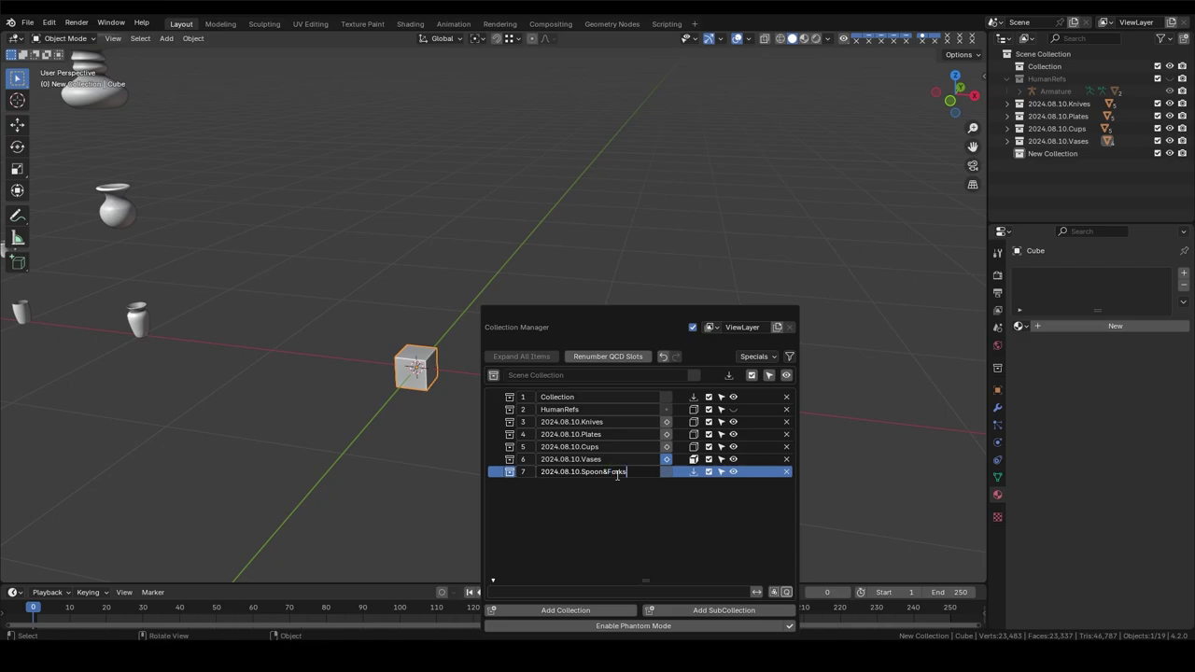
key(Return)
middle_drag(470, 324, 541, 379)
click(1158, 79)
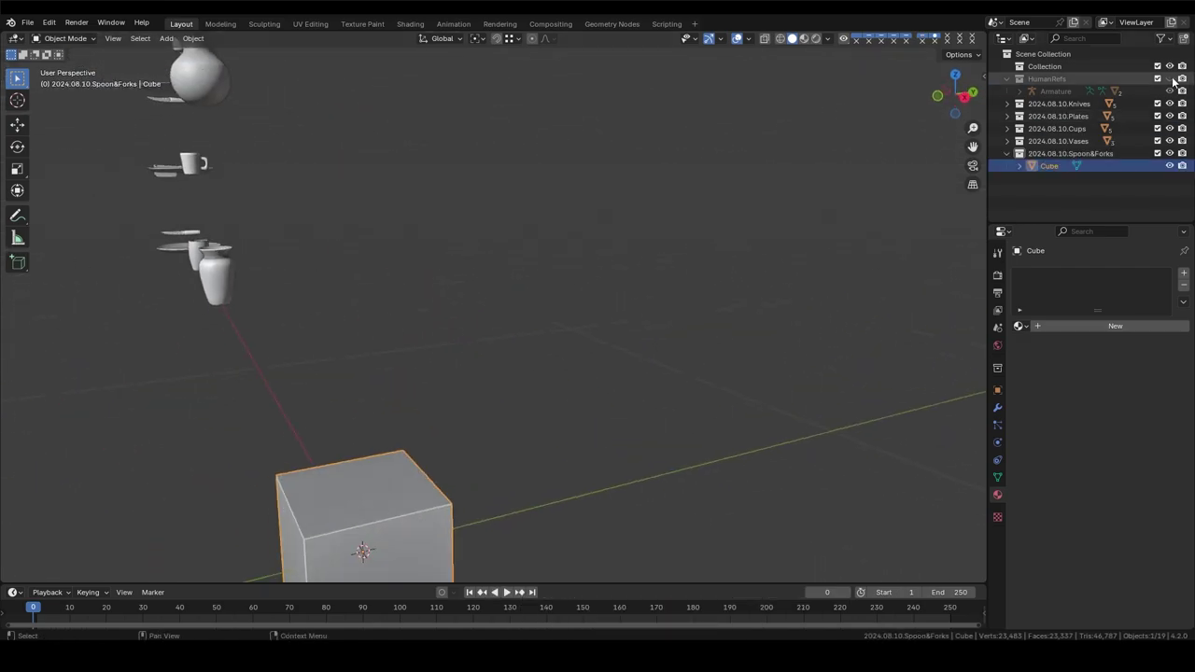
key(grave)
Step: Place the cube beside the reference figure's hand, then hide the human reference
click(475, 368)
key(g)
click(499, 287)
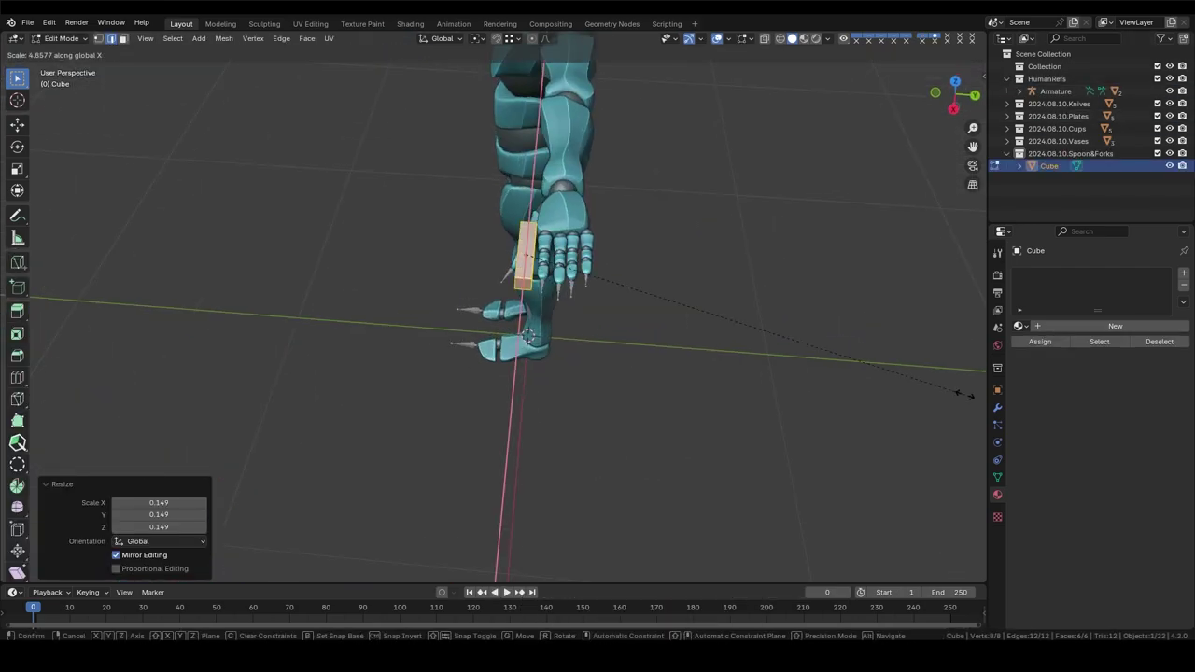
key(Tab)
scroll(476, 348, down, 5)
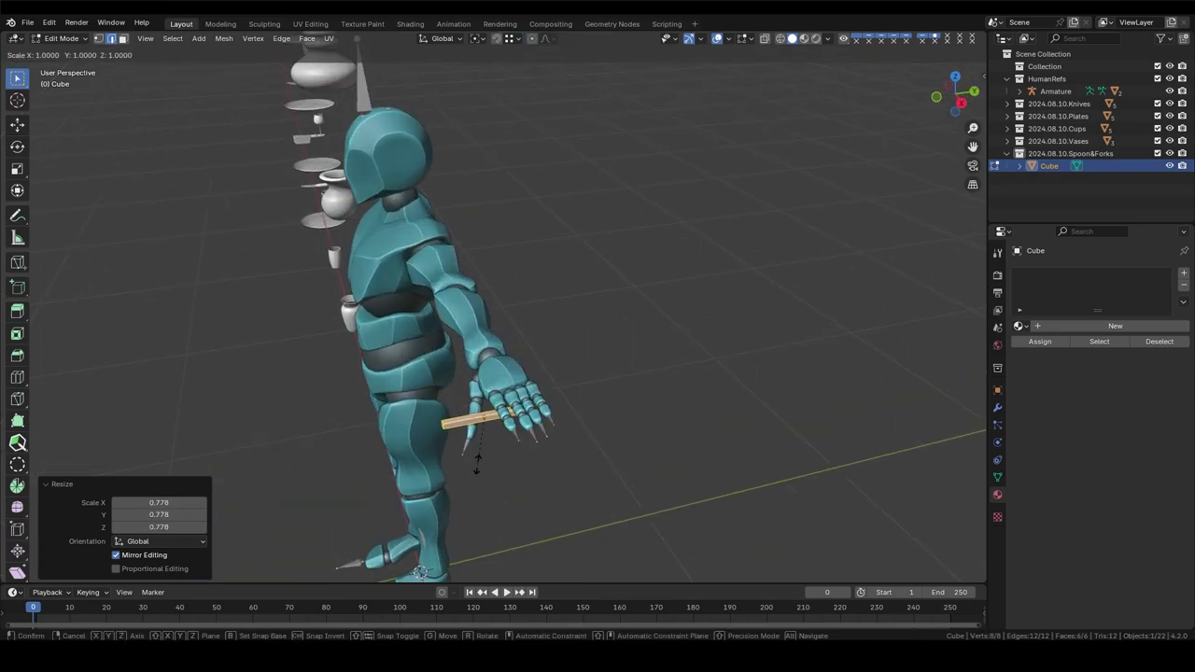
middle_drag(459, 449, 577, 244)
key(h)
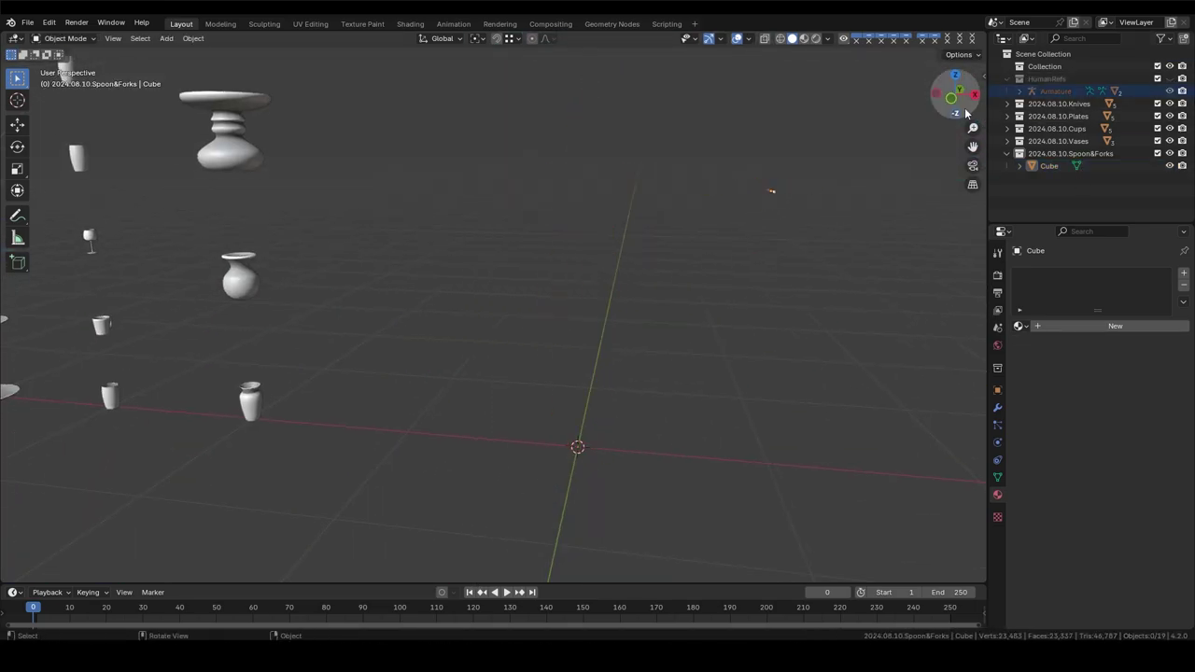
Step: Add a Subdivision modifier to the bar
middle_drag(472, 318, 644, 366)
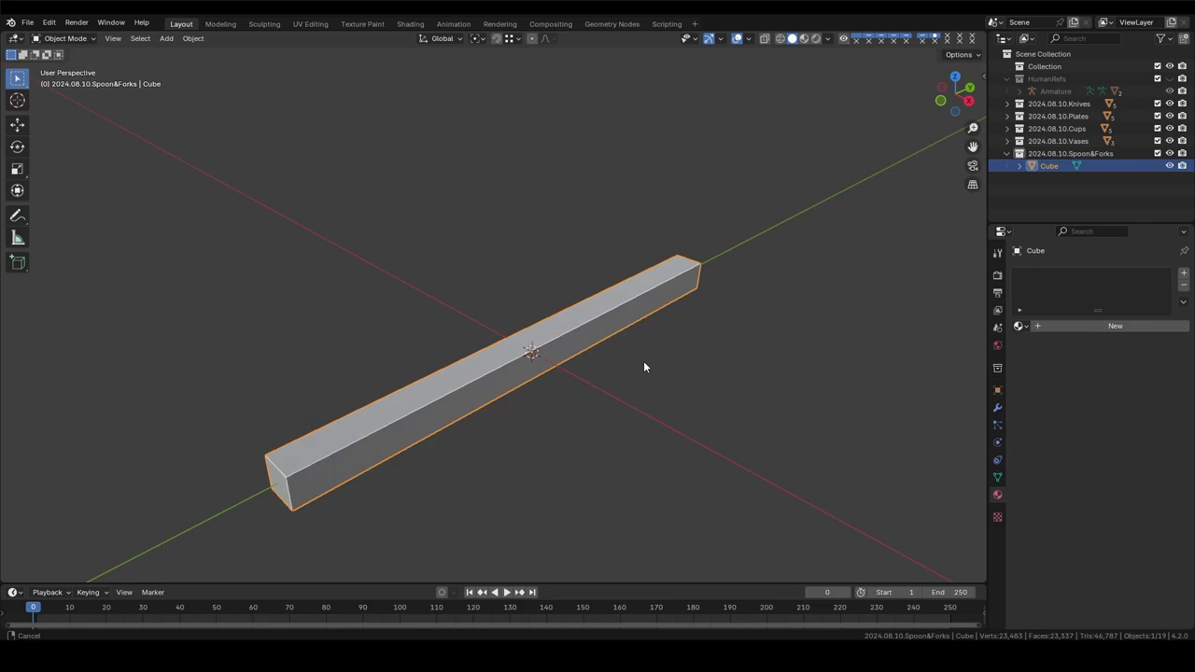
click(997, 408)
click(1106, 301)
click(943, 438)
Step: Loop cut near one end, enlarge the loop and shift it along Y to taper the handle
middle_drag(627, 305, 523, 355)
key(Tab)
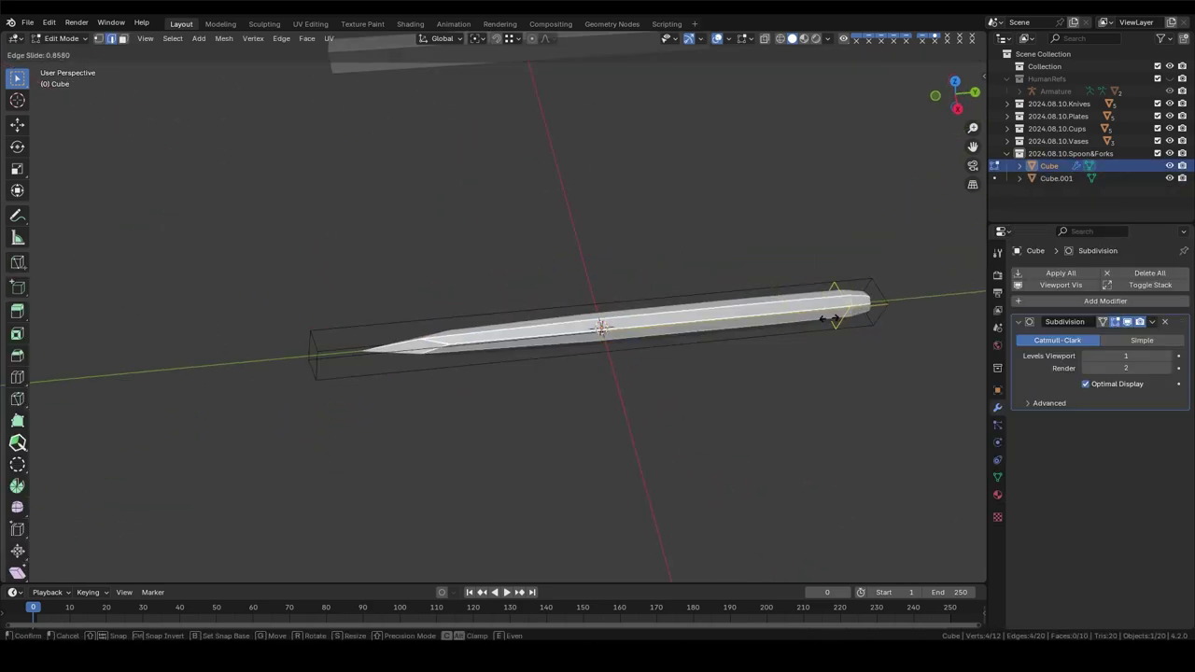
key(ctrl+r)
click(425, 395)
key(s)
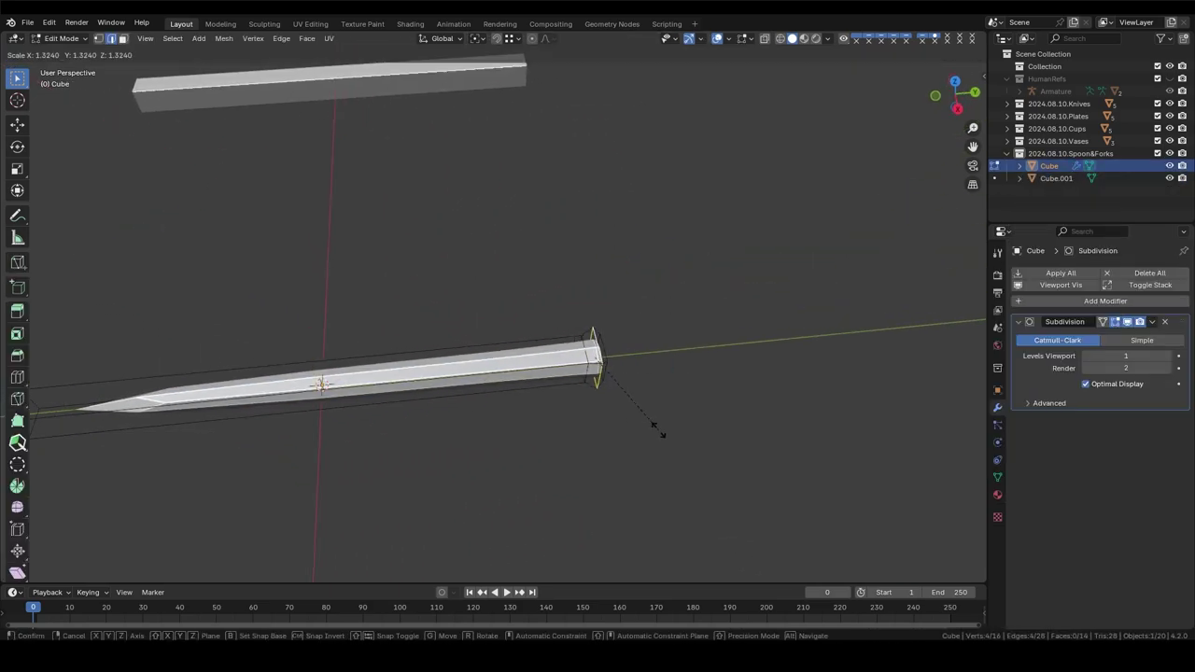
click(654, 426)
key(g)
key(y)
click(689, 435)
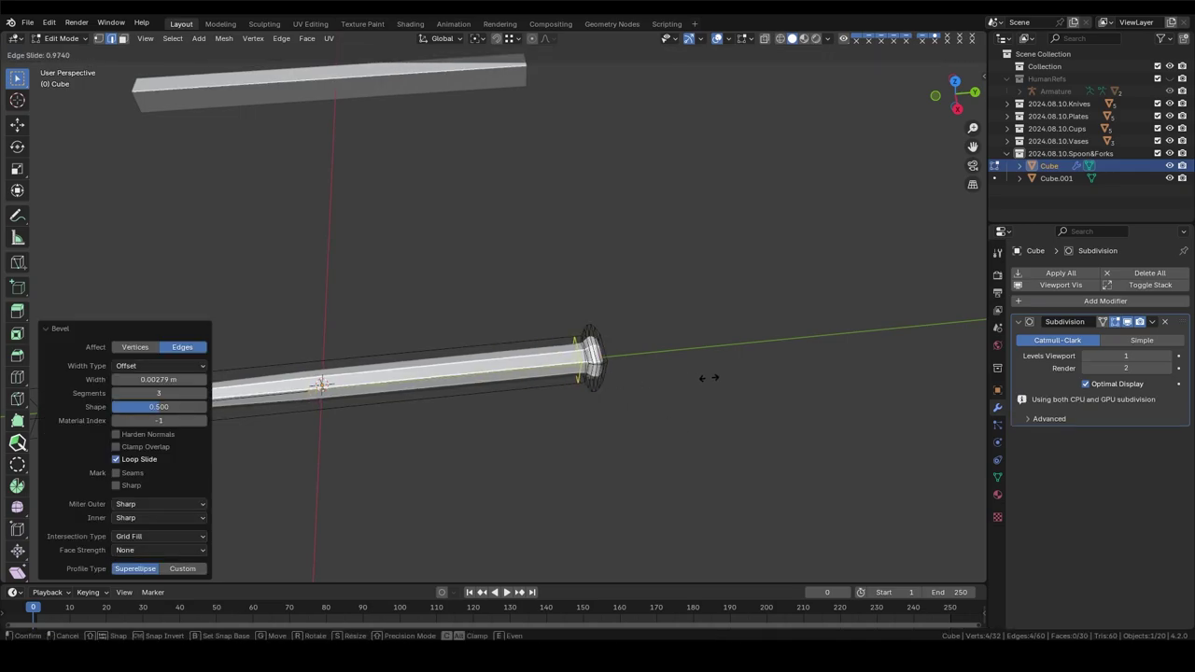
Step: Widen, shift, lower and extrude the face at the other end to form the fork head
mouse_move(707, 376)
middle_down()
mouse_move(499, 336)
mouse_move(420, 411)
middle_up()
click(415, 407)
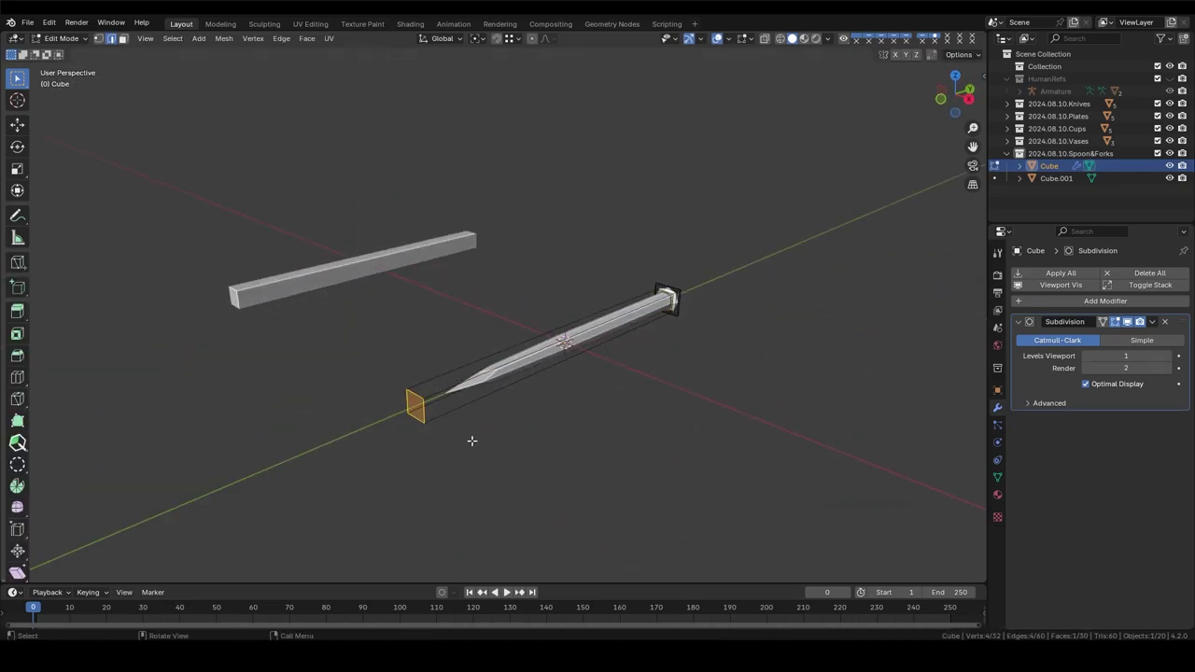
click(833, 509)
key(g)
key(y)
click(544, 457)
shift+middle_drag(545, 456, 609, 383)
click(551, 426)
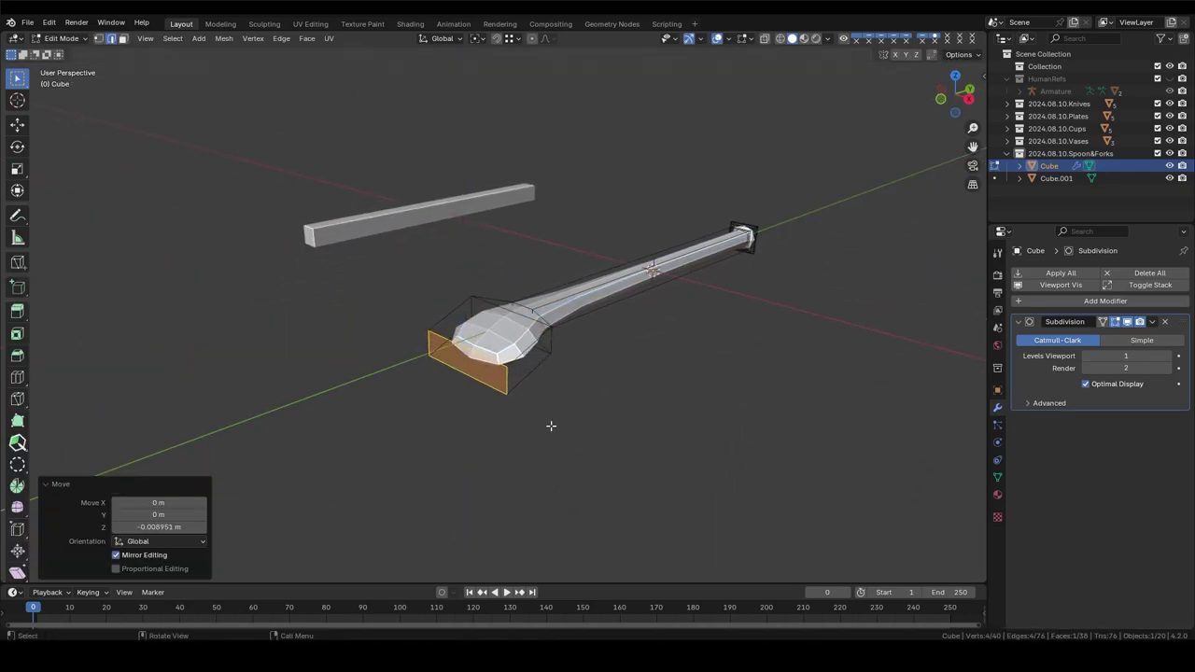
click(544, 427)
mouse_move(544, 427)
middle_down()
mouse_move(555, 395)
mouse_move(581, 400)
mouse_move(662, 470)
mouse_move(489, 431)
middle_up()
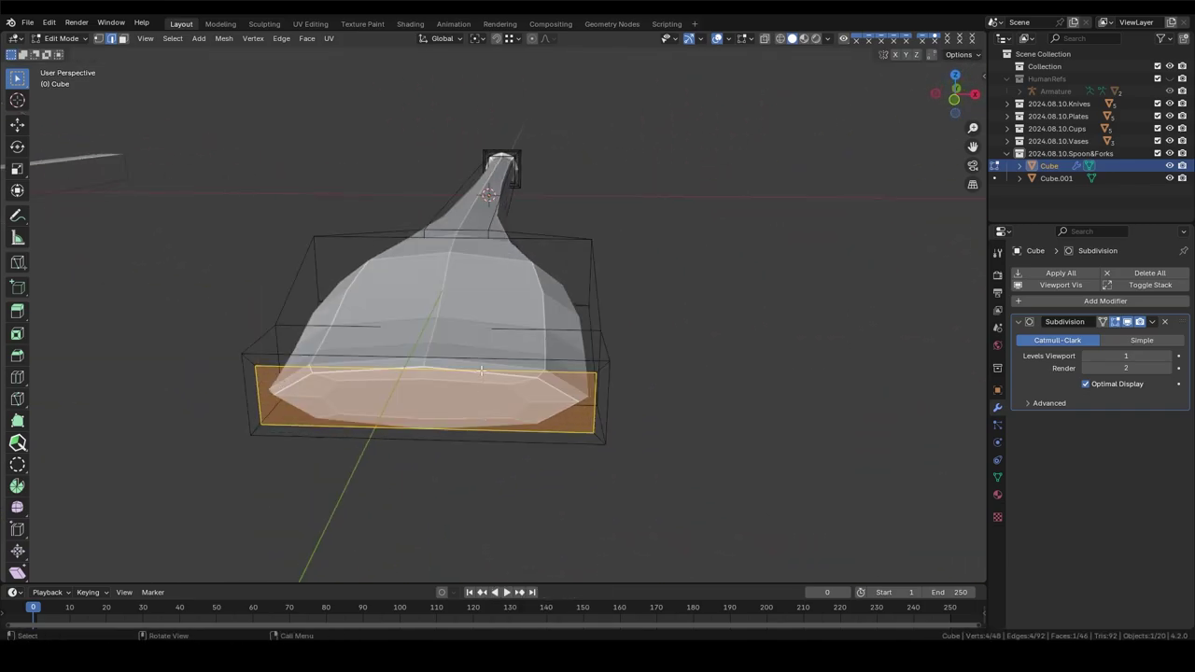
Step: Inset the head's end faces individually and extrude them into four tines
key(KP_1)
scroll(481, 336, up, 5)
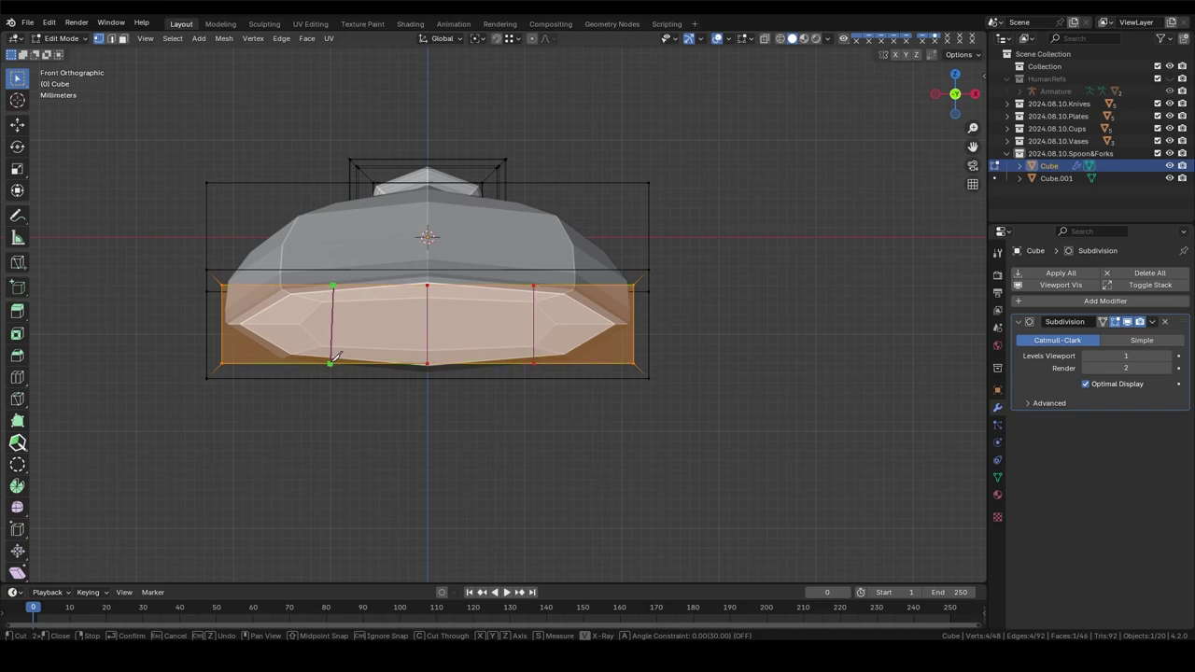
key(i)
key(i)
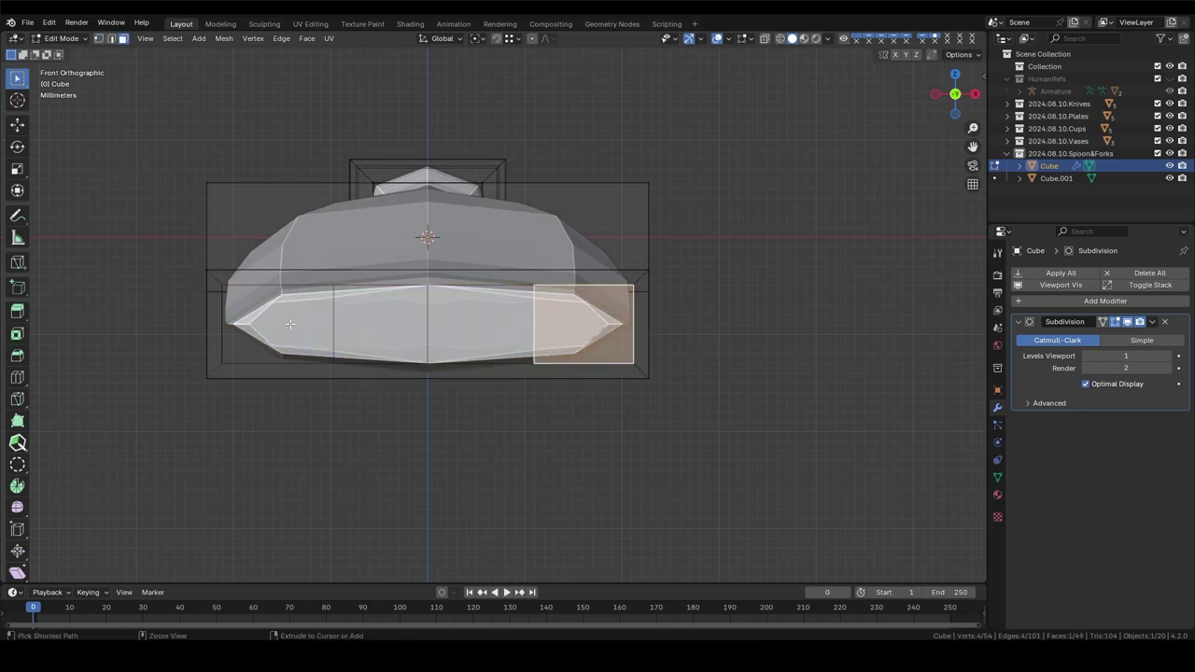
click(642, 337)
mouse_move(642, 337)
middle_down()
mouse_move(499, 355)
mouse_move(624, 440)
middle_up()
key(e)
click(560, 437)
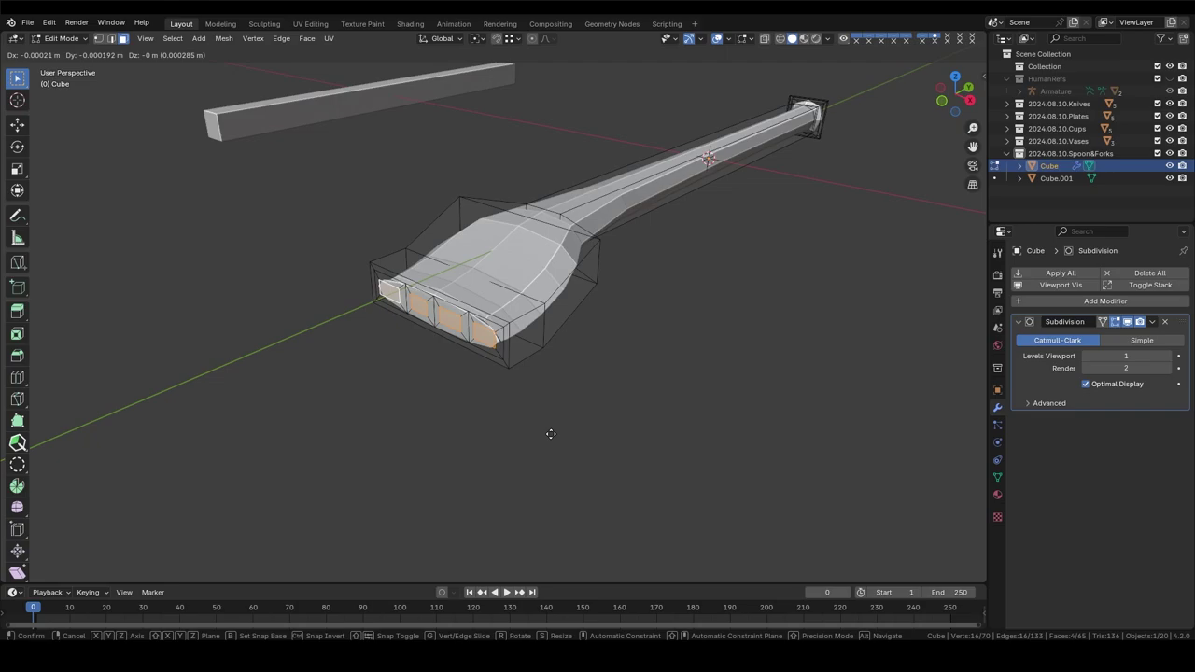
Step: Bend the tines in side view, then return to object mode to review the fork
key(KP_3)
scroll(433, 448, up, 5)
key(g)
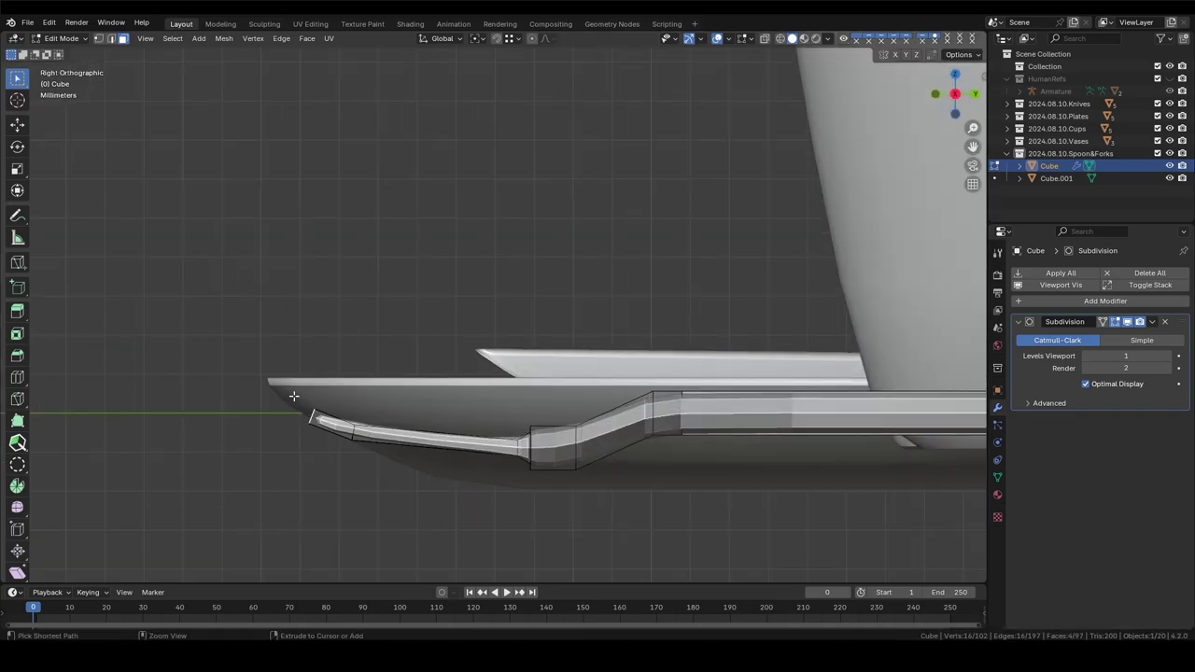
click(299, 401)
mouse_move(299, 401)
middle_down()
mouse_move(467, 374)
mouse_move(495, 439)
mouse_move(564, 408)
middle_up()
key(Tab)
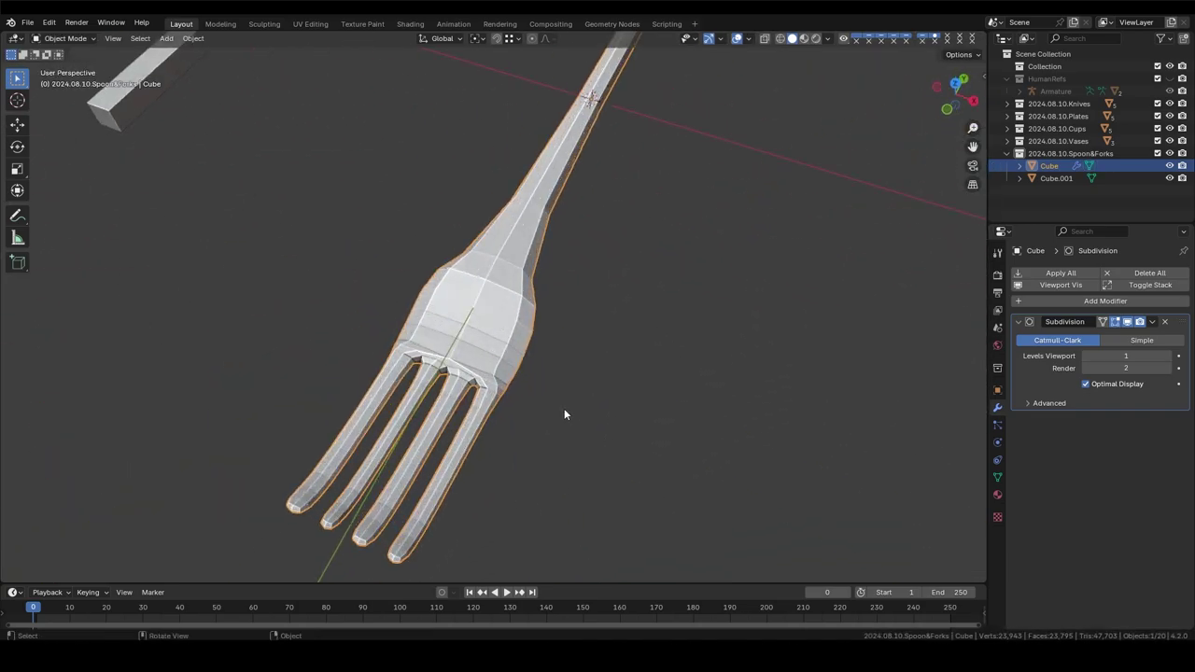
Step: In the fork's edit mode, select the handle and narrow the selection to the neck band
key(Tab)
alt+click(327, 271)
key(KP_3)
drag(513, 348, 273, 552)
key(ctrl+l)
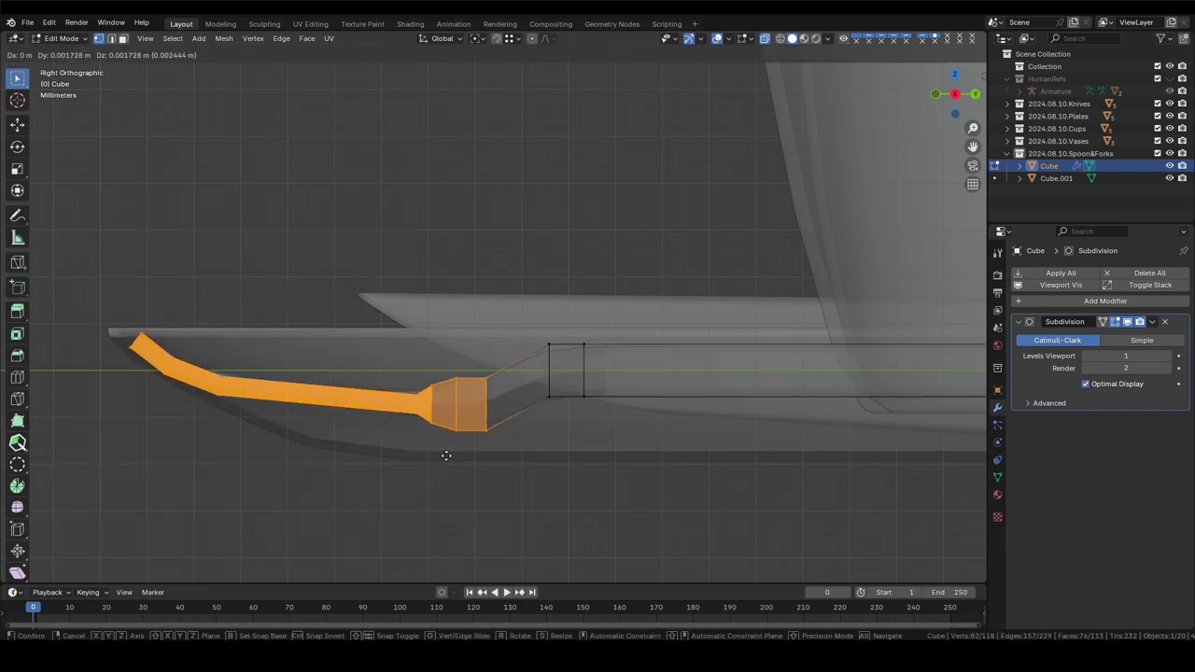
middle_drag(480, 445, 760, 465)
scroll(511, 327, up, 8)
key(shift+l)
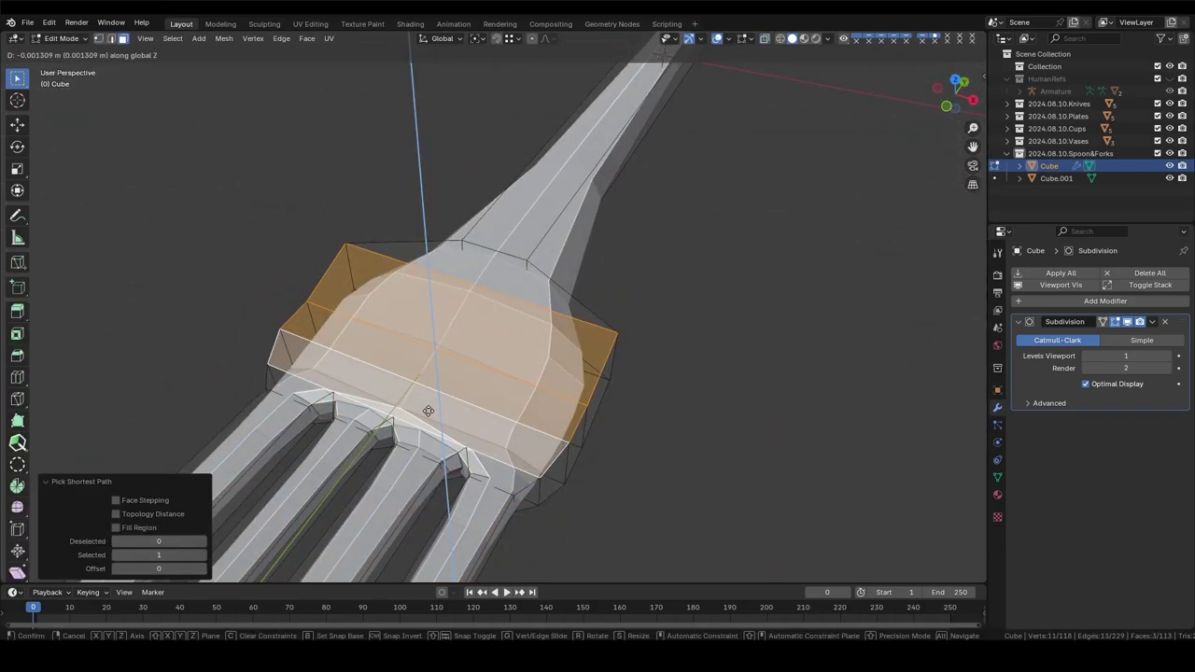
middle_drag(512, 328, 408, 395)
scroll(408, 395, down, 5)
scroll(384, 268, up, 1)
Step: Add the tine tips to the selection and scale them, then review the whole fork
shift+click(358, 361)
key(s)
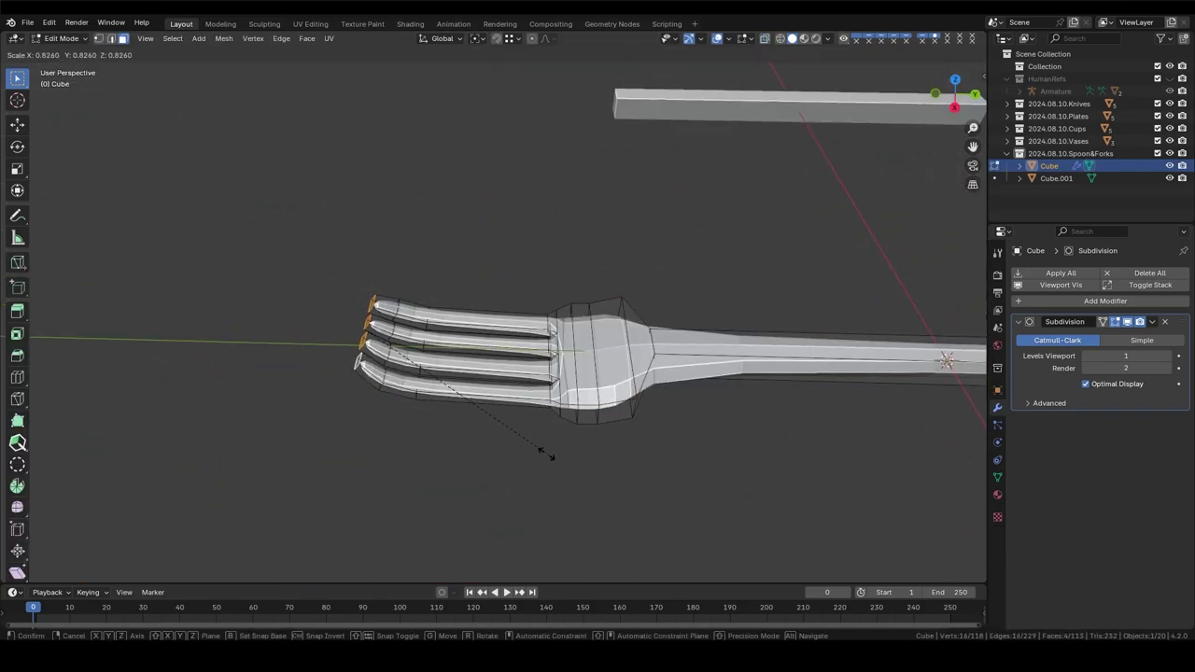
key(Tab)
scroll(543, 350, down, 5)
mouse_move(502, 119)
middle_down()
mouse_move(544, 350)
mouse_move(374, 364)
middle_up()
scroll(373, 364, up, 3)
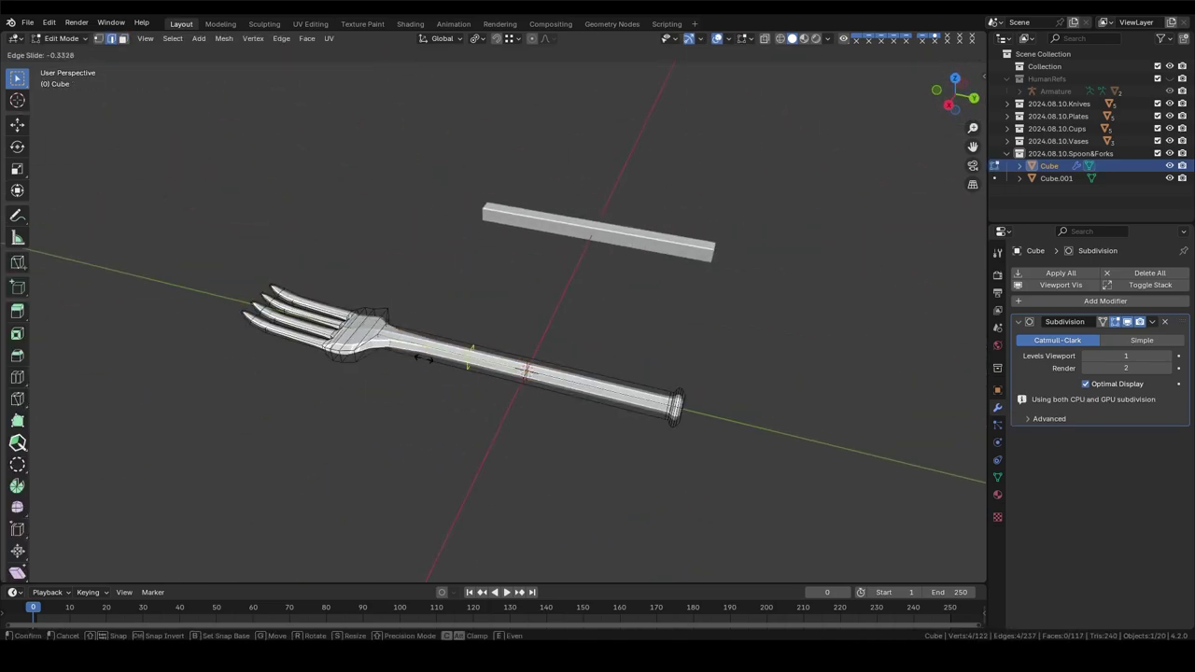
Step: Narrow the tine section to 0.887 width on X and adjust its length on Y
key(Tab)
key(KP_1)
key(s)
key(x)
click(800, 392)
middle_drag(800, 392, 579, 414)
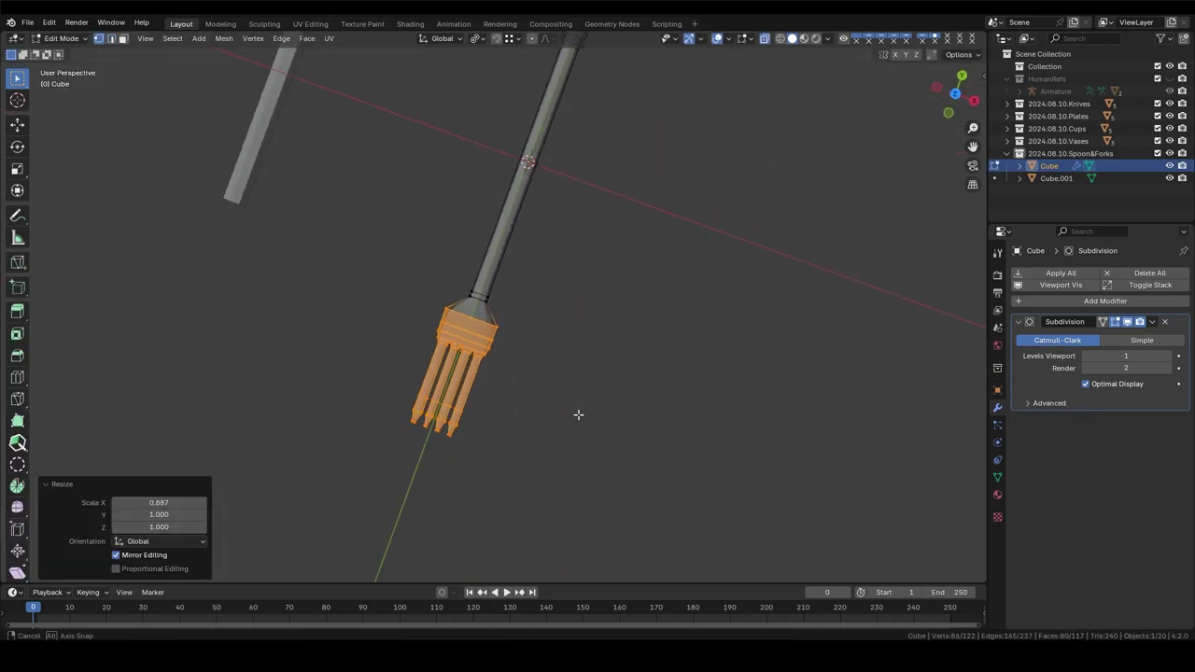
key(s)
key(y)
click(579, 432)
Step: From the side view, shift the tine tip edges slightly
key(KP_3)
scroll(537, 283, up, 4)
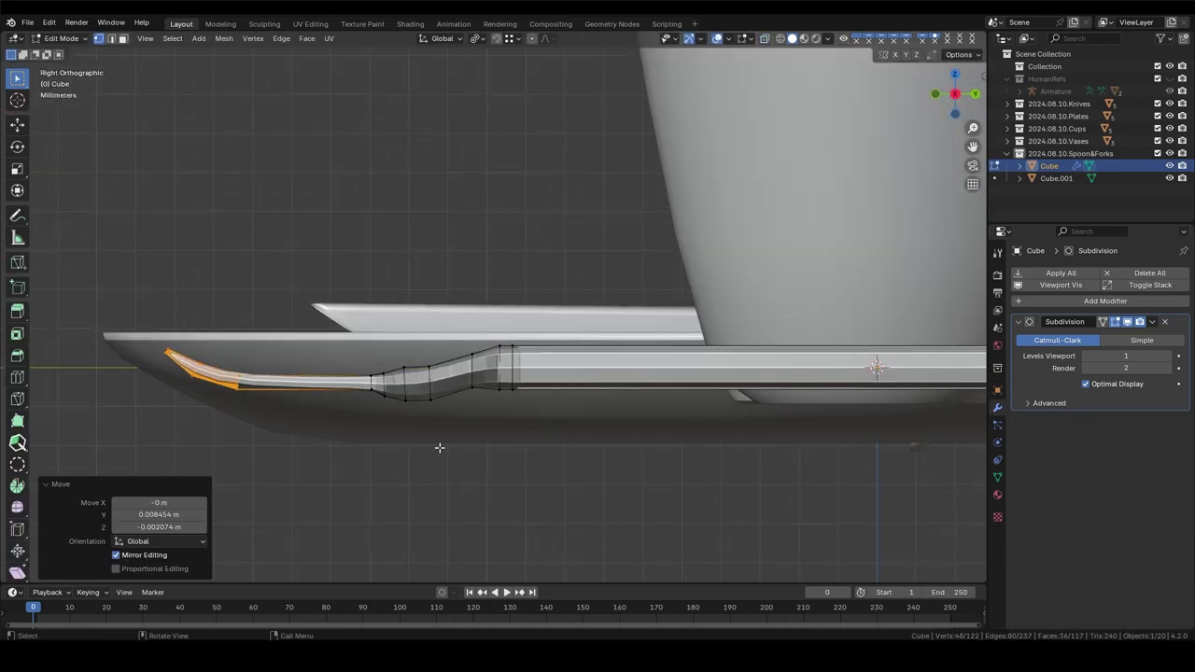
key(Tab)
mouse_move(439, 448)
middle_down()
mouse_move(651, 380)
mouse_move(467, 355)
middle_up()
key(Tab)
scroll(320, 334, up, 3)
Step: Add loop cuts near the handle base and enlarge the collar loop
key(ctrl+r)
click(401, 403)
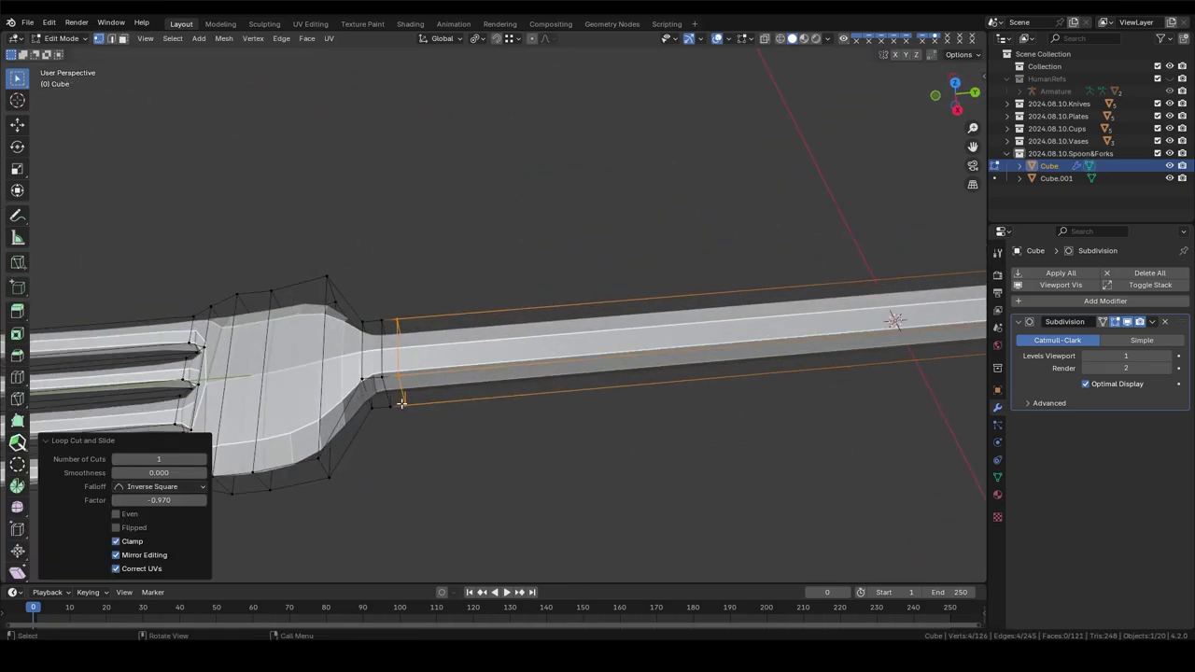
click(413, 400)
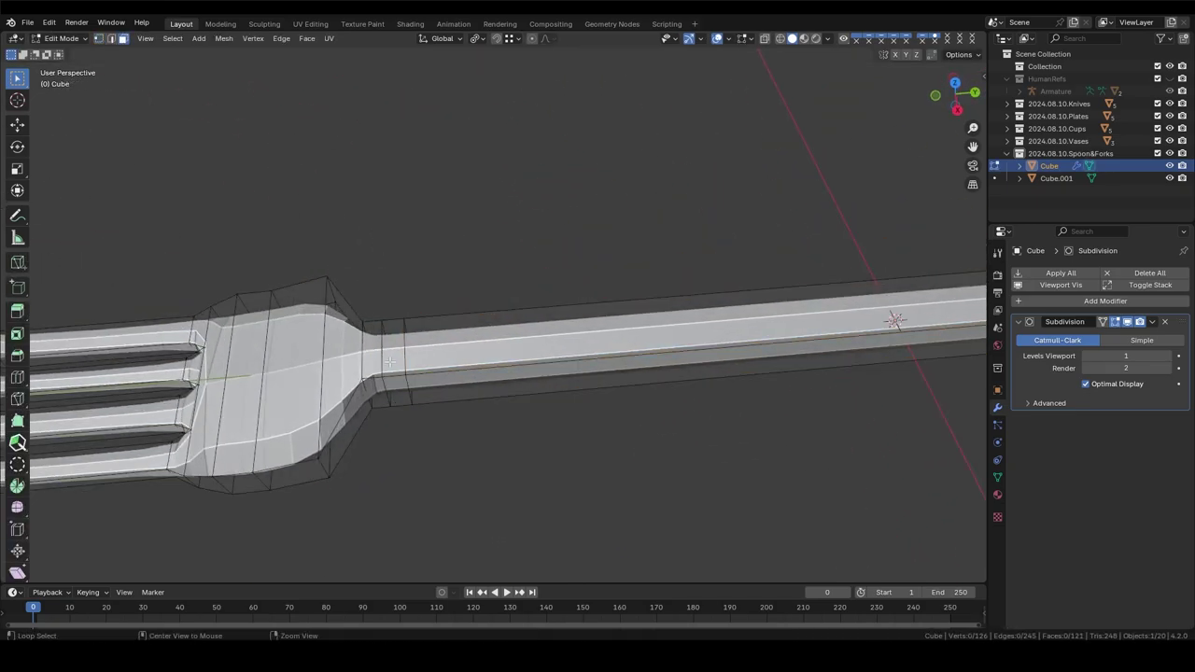
click(688, 497)
key(ctrl+r)
click(485, 439)
Step: Crease the collar's edge ring at full strength 1
alt+click(381, 361)
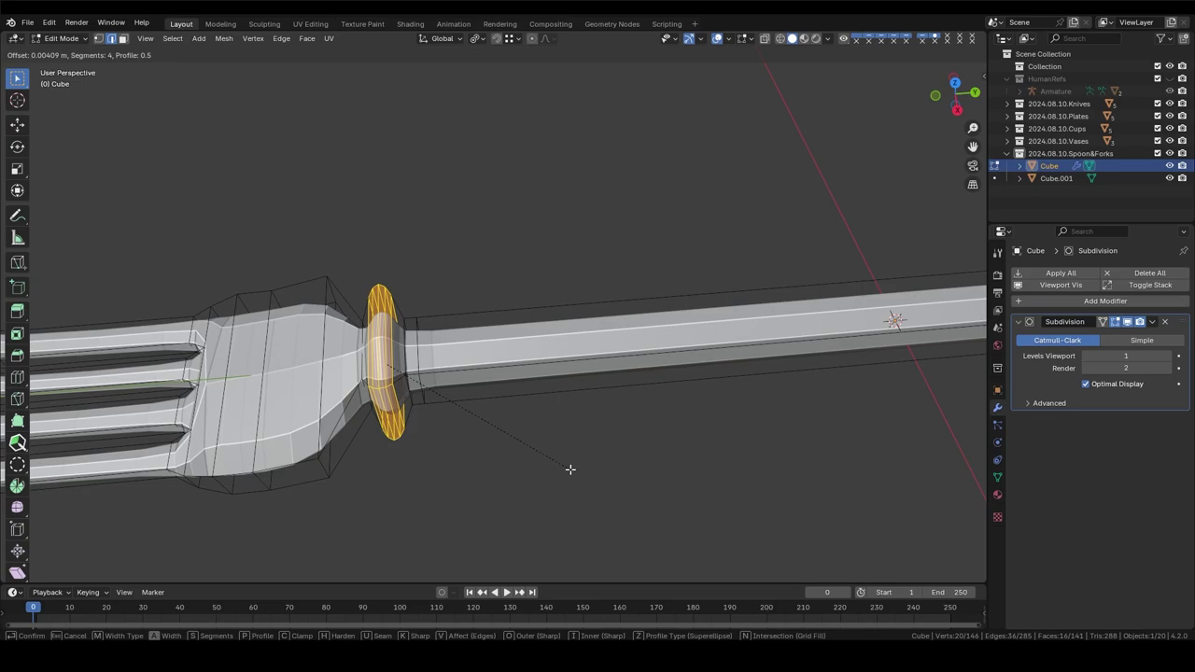
middle_drag(381, 360, 467, 392)
scroll(497, 425, down, 3)
scroll(497, 425, up, 4)
key(shift+e)
key(1)
click(430, 327)
scroll(549, 391, down, 3)
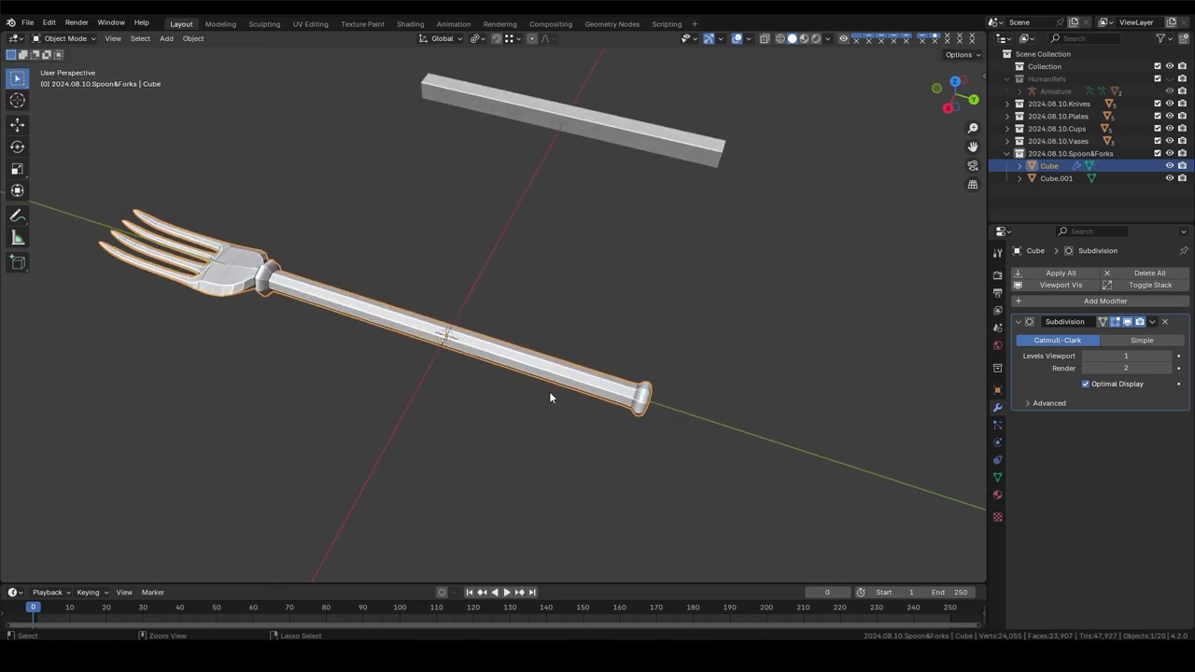
Step: Add loop cuts at the fork neck, then slide and resize them to shape the neck
key(ctrl+r)
click(308, 298)
key(s)
key(g)
key(g)
click(317, 313)
scroll(392, 336, up, 2)
key(ctrl+r)
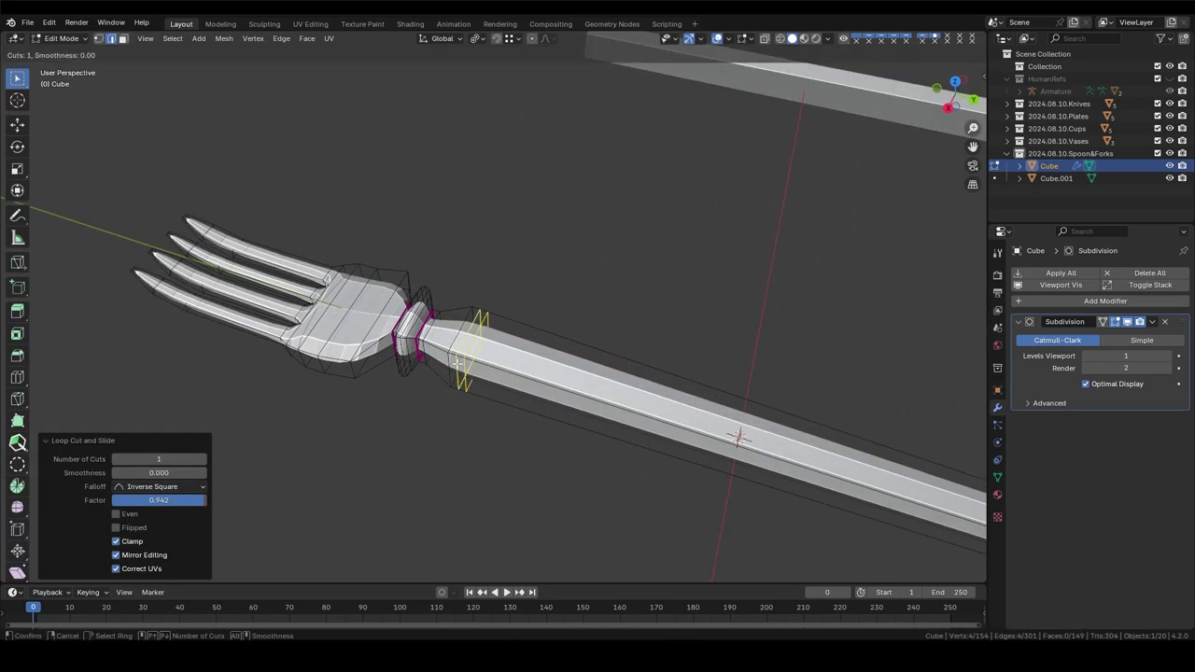
click(551, 404)
scroll(551, 403, down, 3)
Step: Apply Shade Auto Smooth to the fork in object mode
key(Tab)
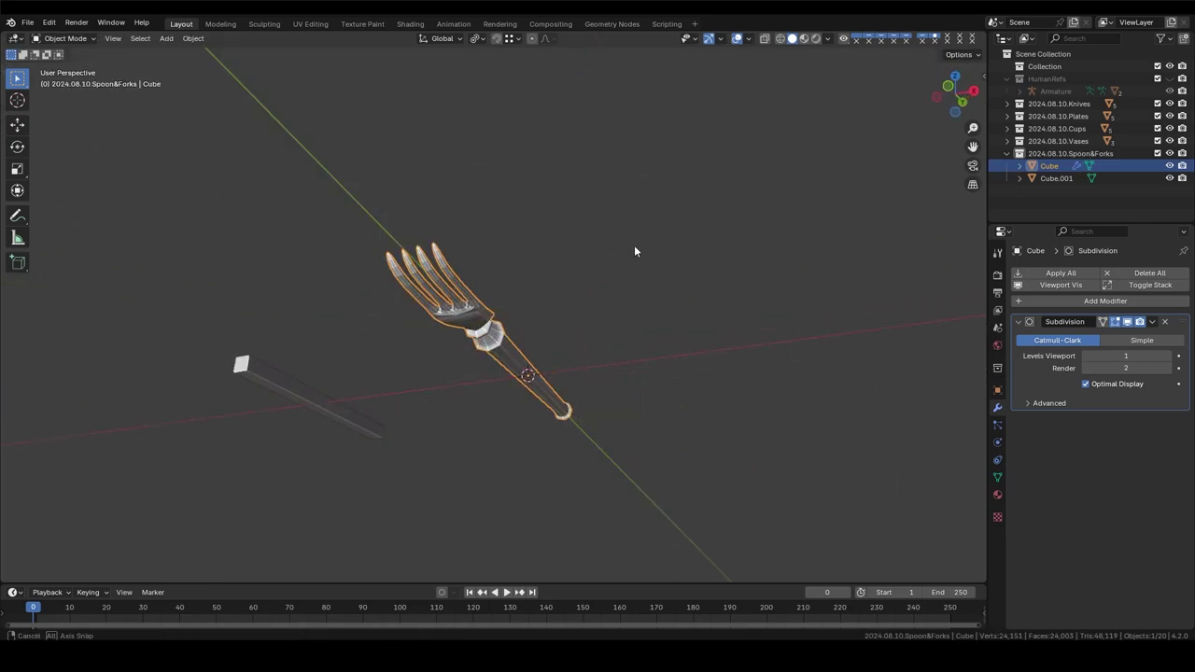
scroll(634, 245, up, 3)
right_click(566, 268)
click(566, 270)
Step: From the top view, widen a head loop and slide the lower head loop toward the tines
key(Tab)
middle_drag(598, 393, 626, 496)
key(KP_7)
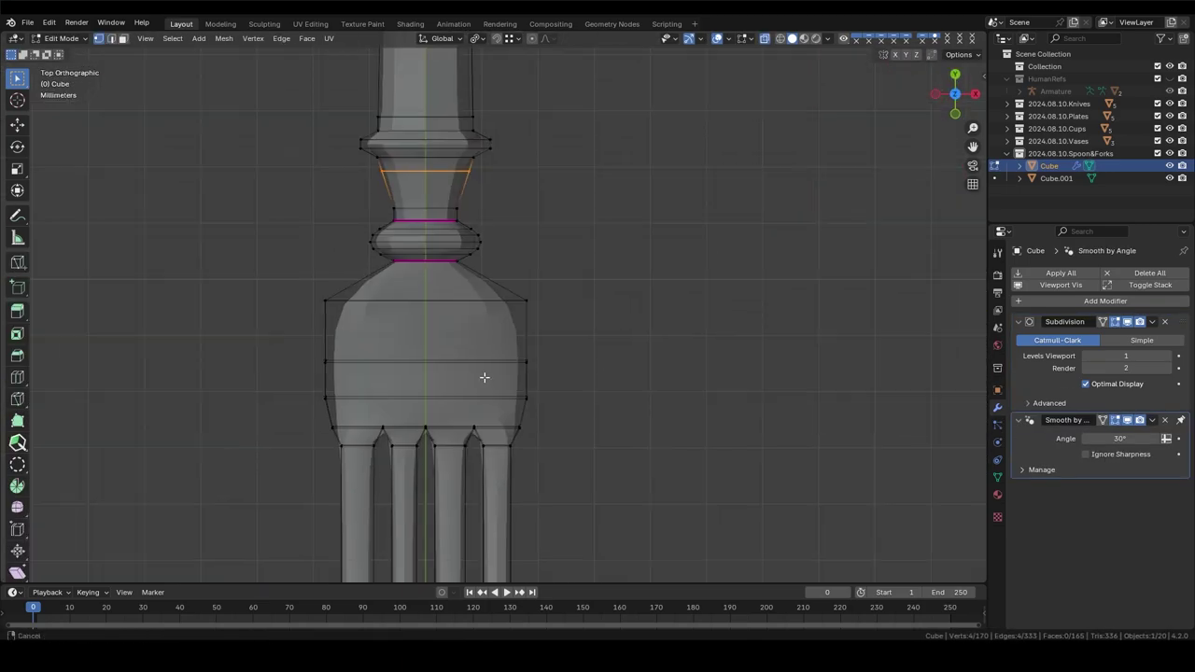
key(s)
key(x)
click(656, 336)
key(g)
key(g)
click(608, 402)
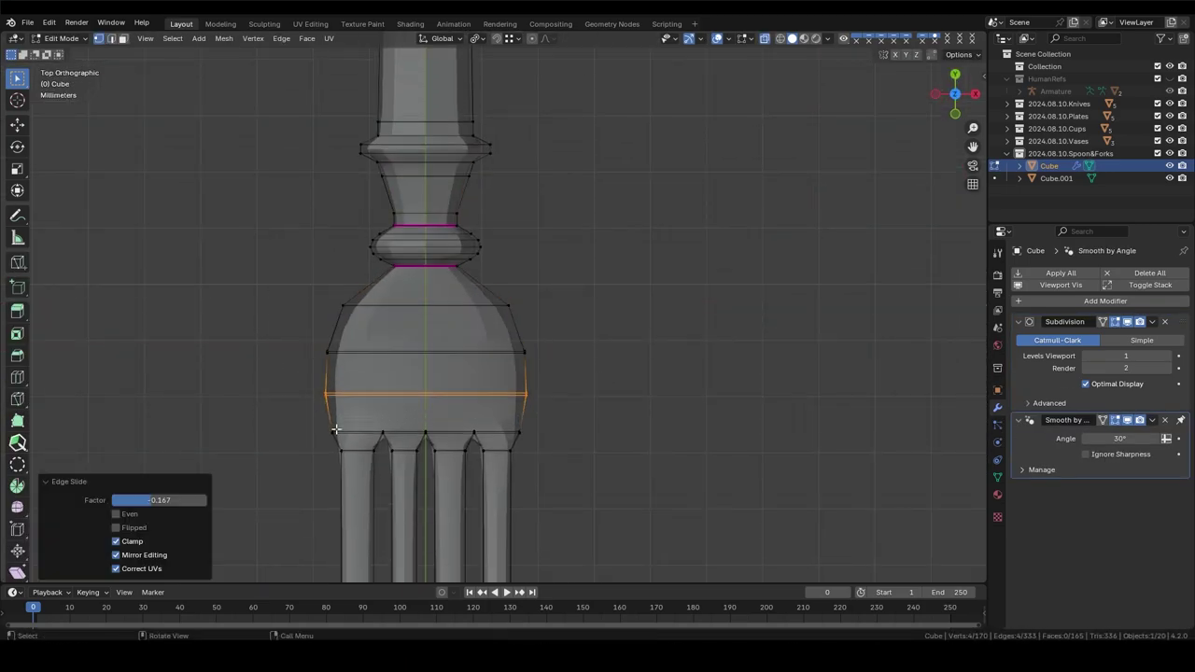
Step: Scale the loop at the tine base along X
key(s)
key(x)
click(563, 423)
key(s)
key(x)
click(715, 440)
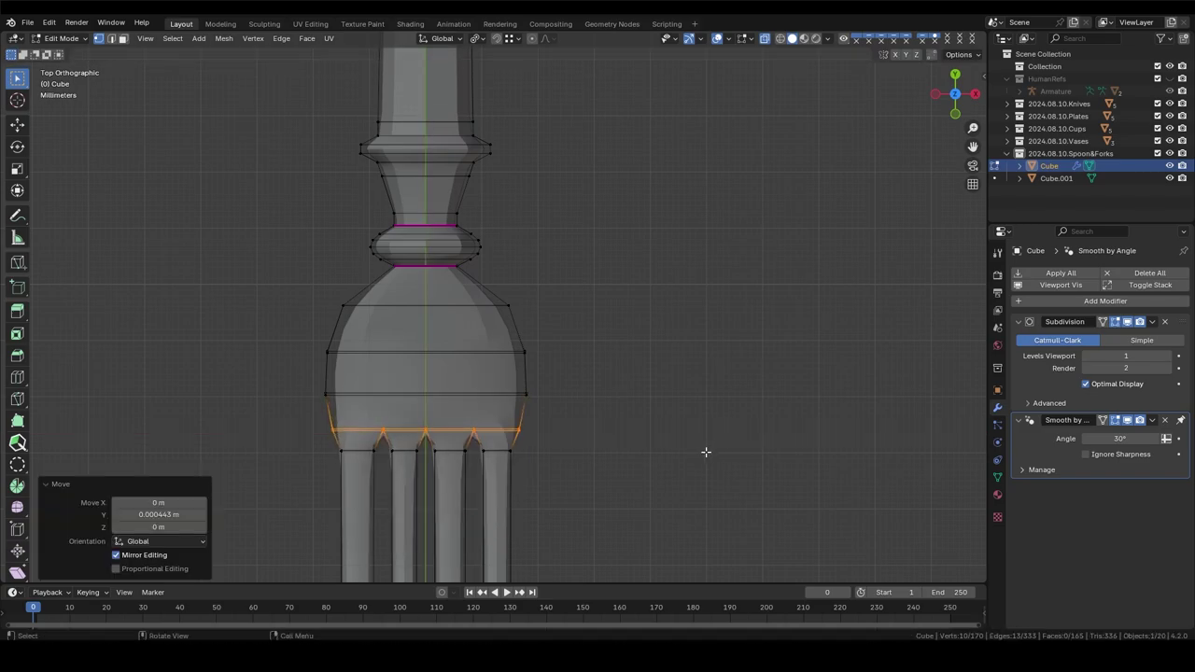
key(Tab)
mouse_move(707, 454)
middle_down()
mouse_move(453, 213)
mouse_move(623, 141)
mouse_move(623, 224)
middle_up()
Step: Add a loop cut near the handle end and resize it
key(Tab)
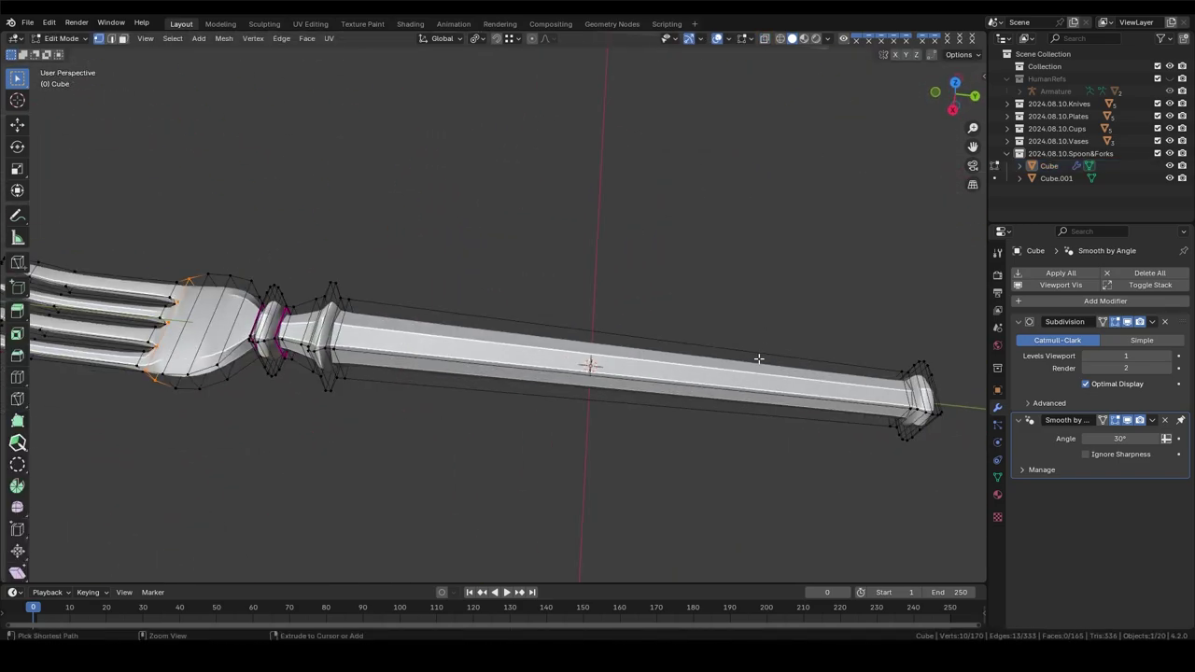
key(ctrl+r)
click(388, 346)
key(s)
click(490, 363)
key(Tab)
Step: Hide the HumanRefs reference figure and frame the fork from the top and side views
scroll(466, 393, down, 5)
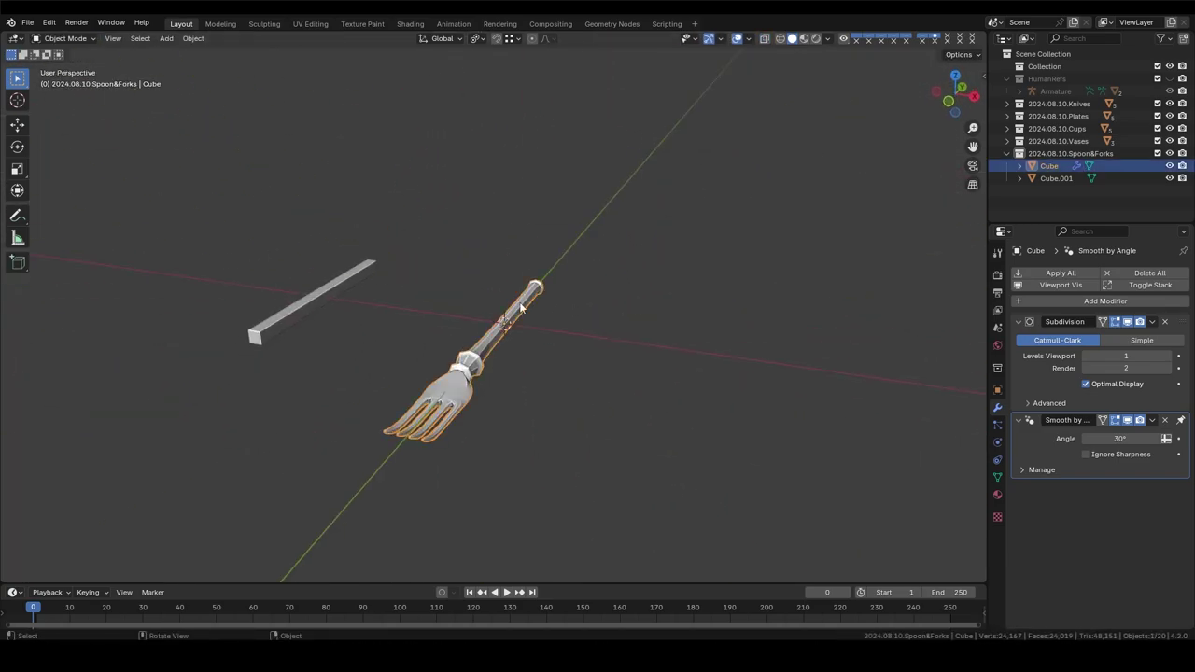
mouse_move(467, 392)
middle_down()
mouse_move(465, 461)
mouse_move(651, 223)
middle_up()
scroll(596, 232, up, 3)
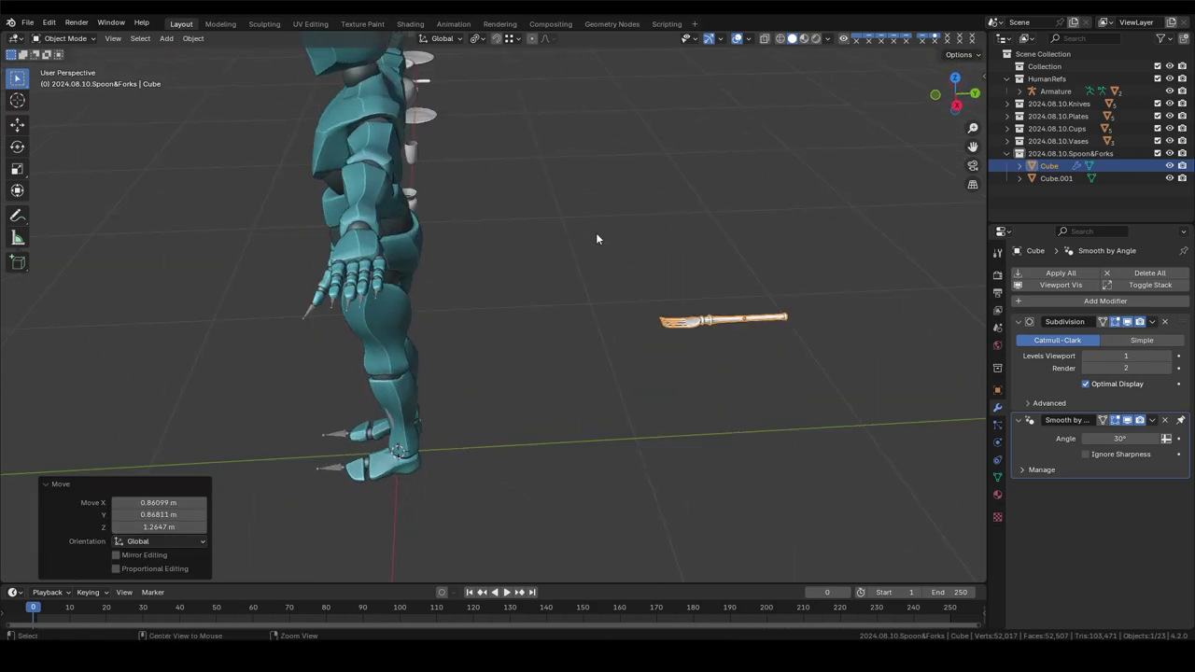
click(1170, 78)
middle_drag(560, 261, 394, 270)
click(394, 272)
click(421, 350)
key(KP_7)
key(grave)
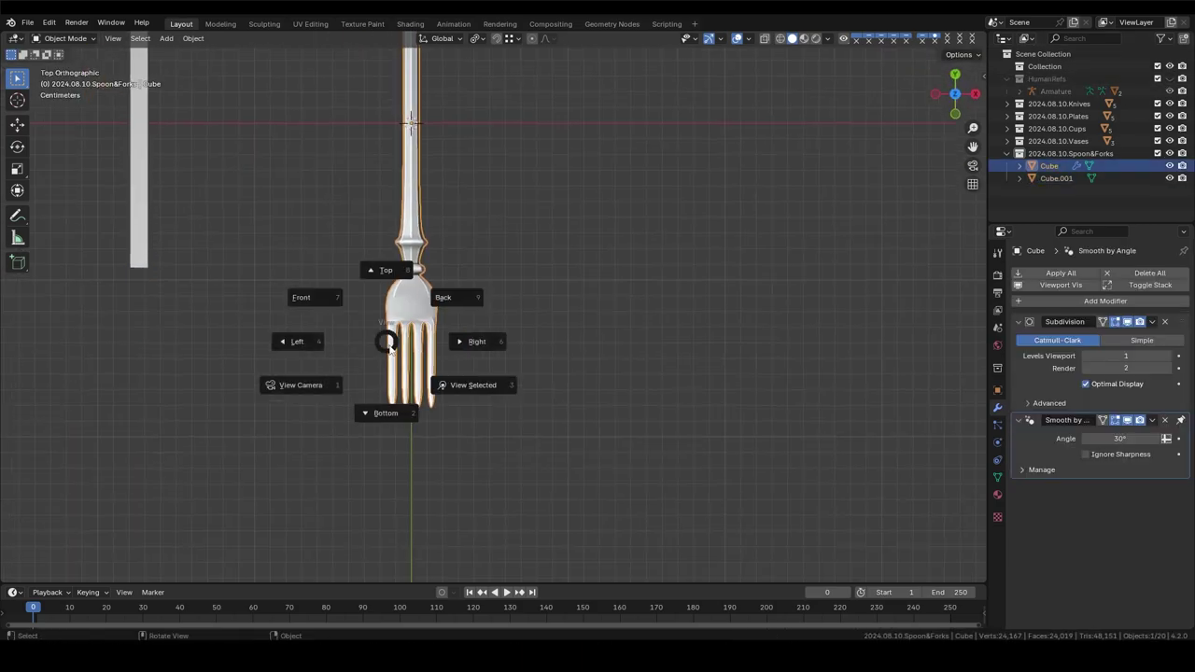
click(475, 339)
Step: Lower the tine-end edges slightly and select the tine tip vertices
key(Tab)
key(KP_Decimal)
shift+middle_drag(293, 302, 280, 301)
drag(513, 301, 533, 301)
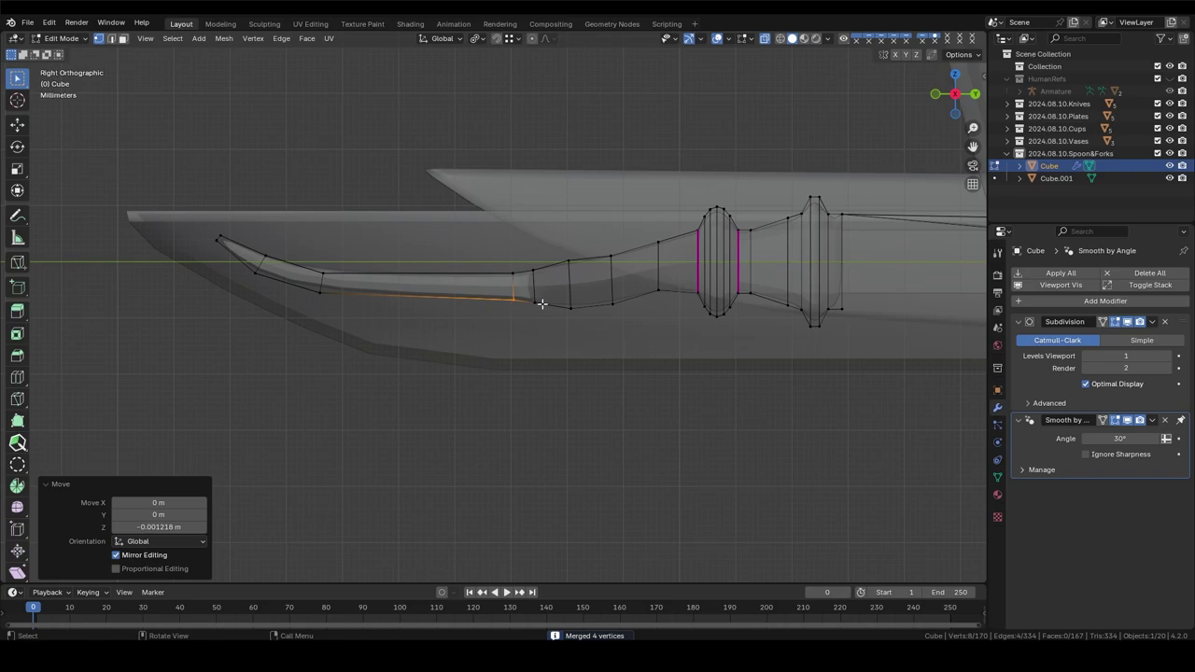
drag(376, 177, 207, 328)
click(342, 240)
key(Tab)
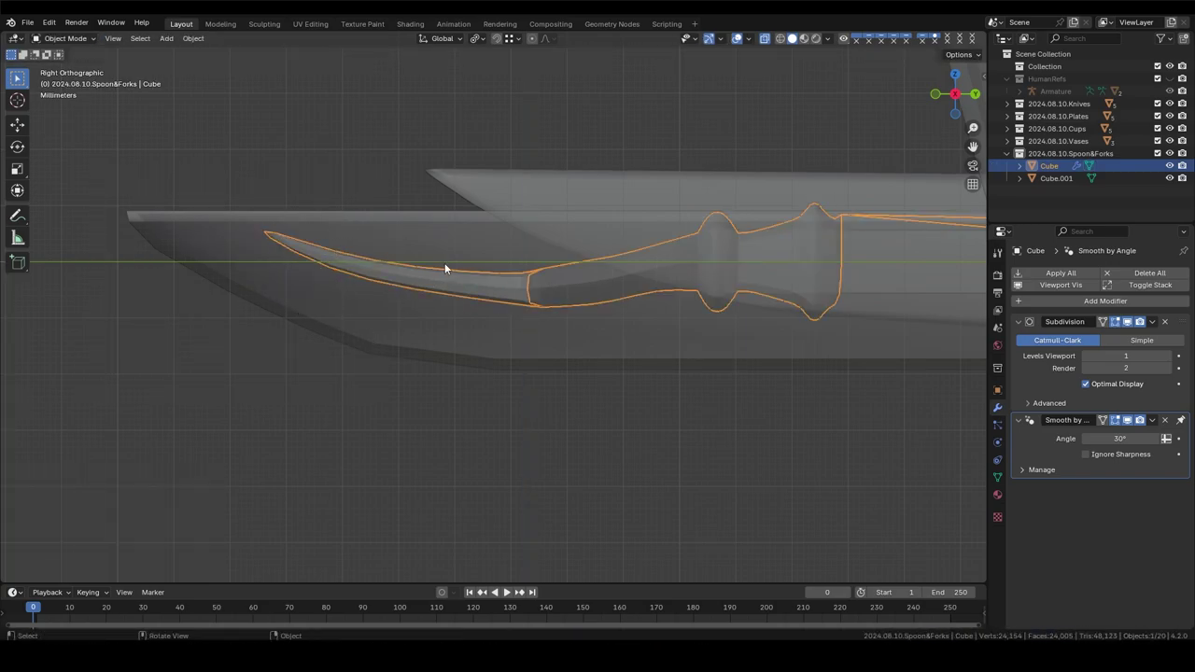
mouse_move(445, 264)
middle_down()
mouse_move(596, 336)
mouse_move(484, 415)
middle_up()
Step: From the side, select the tine tip faces and test moving them, canceling the change
key(Tab)
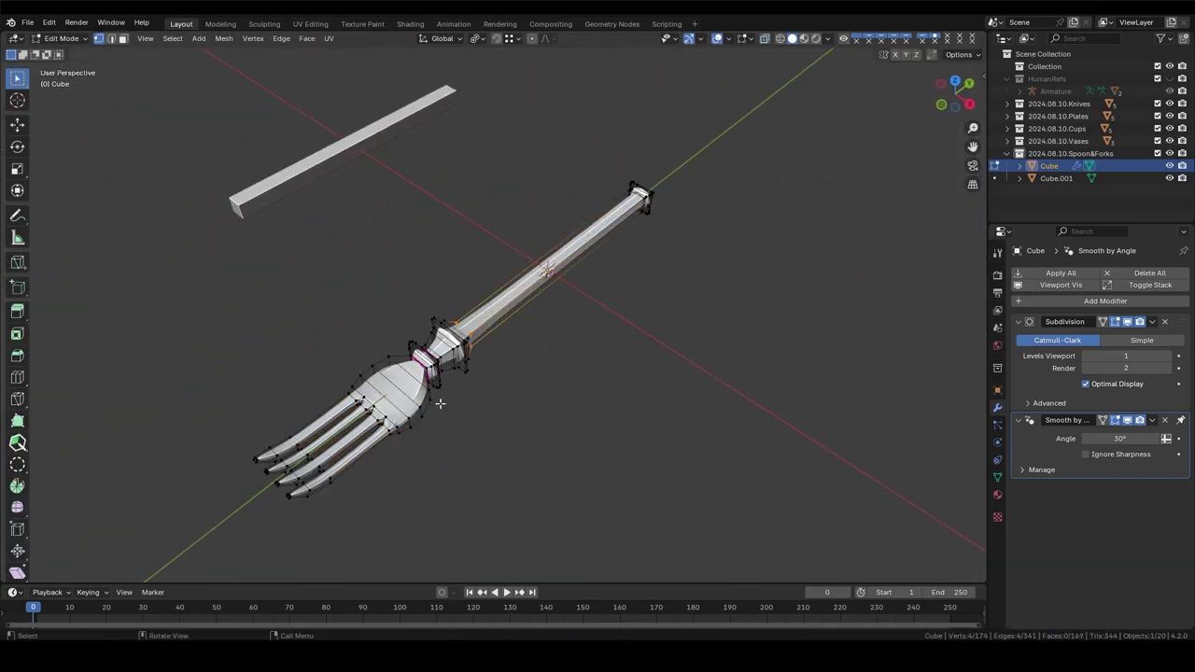
key(KP_3)
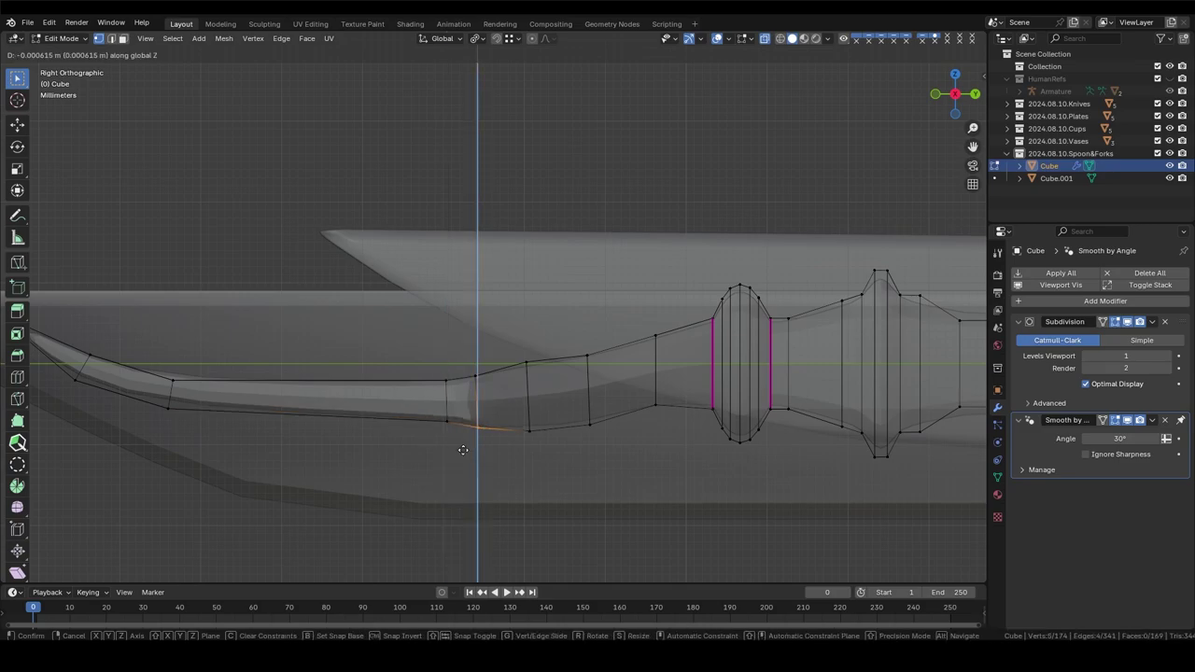
click(458, 448)
scroll(295, 303, up, 1)
key(b)
right_click(191, 426)
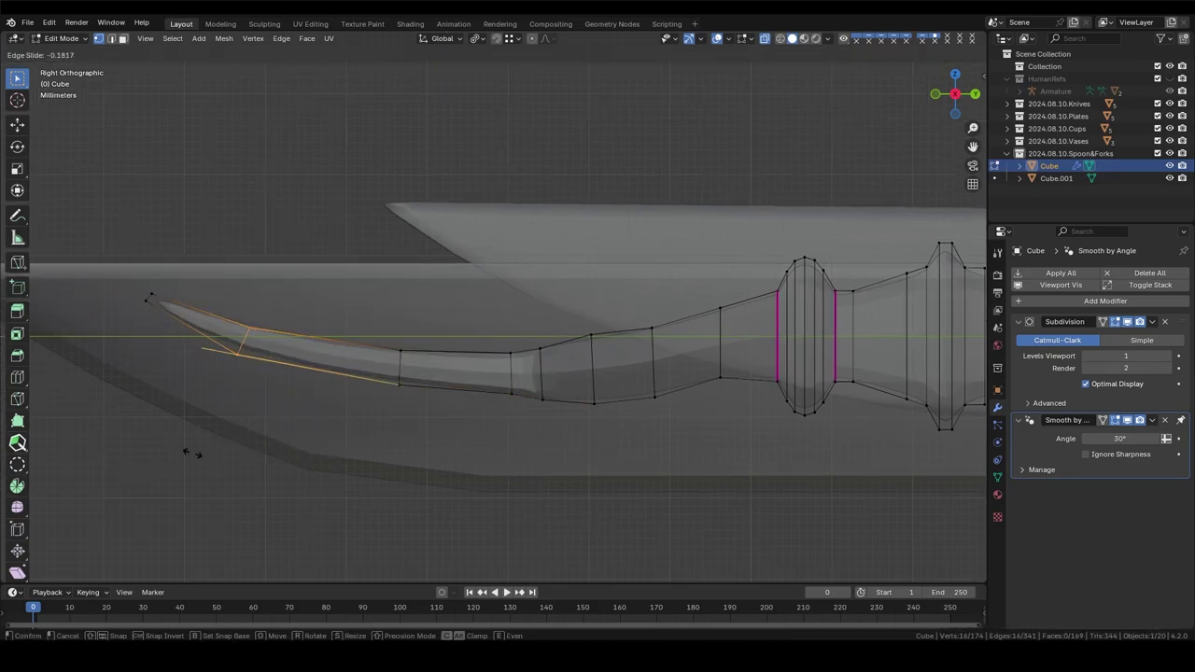
key(b)
key(Escape)
key(Tab)
mouse_move(579, 421)
middle_down()
mouse_move(681, 368)
mouse_move(497, 365)
mouse_move(561, 439)
mouse_move(479, 417)
mouse_move(633, 377)
middle_up()
Step: Select Cube.001 and save the file as 2024.08.10.kitchenprops.v1.blend
key(Tab)
key(Tab)
click(359, 176)
key(ctrl+s)
middle_drag(360, 175, 560, 276)
Step: Hide the fork and add a Subdivision modifier to the bar Cube.001
click(560, 277)
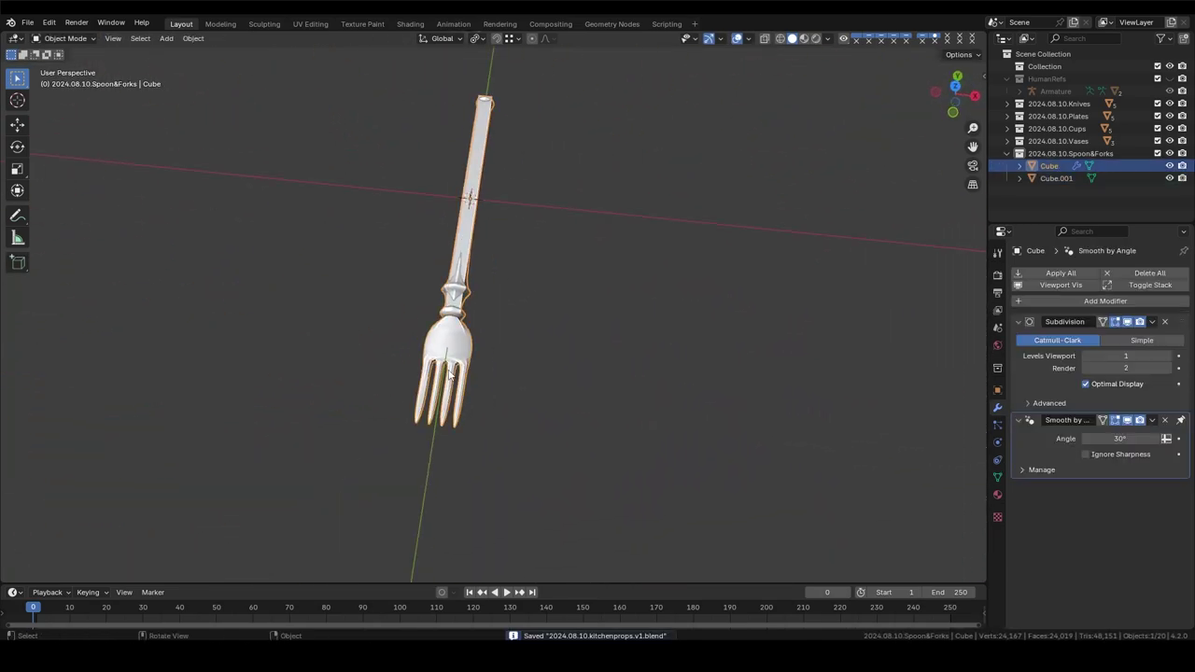
key(h)
click(1056, 177)
click(1106, 273)
click(956, 426)
Step: Add loop cuts near the end of Cube.001 where the spoon head will form
key(Tab)
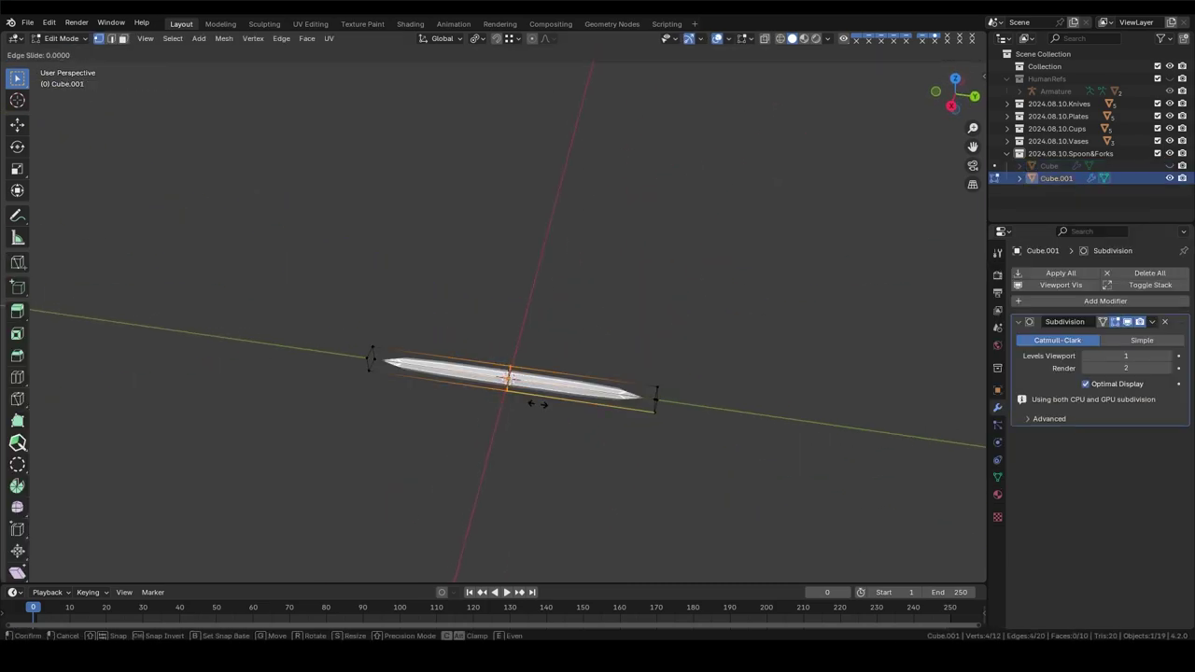
key(ctrl+r)
click(440, 427)
scroll(470, 488, up, 2)
key(s)
click(681, 342)
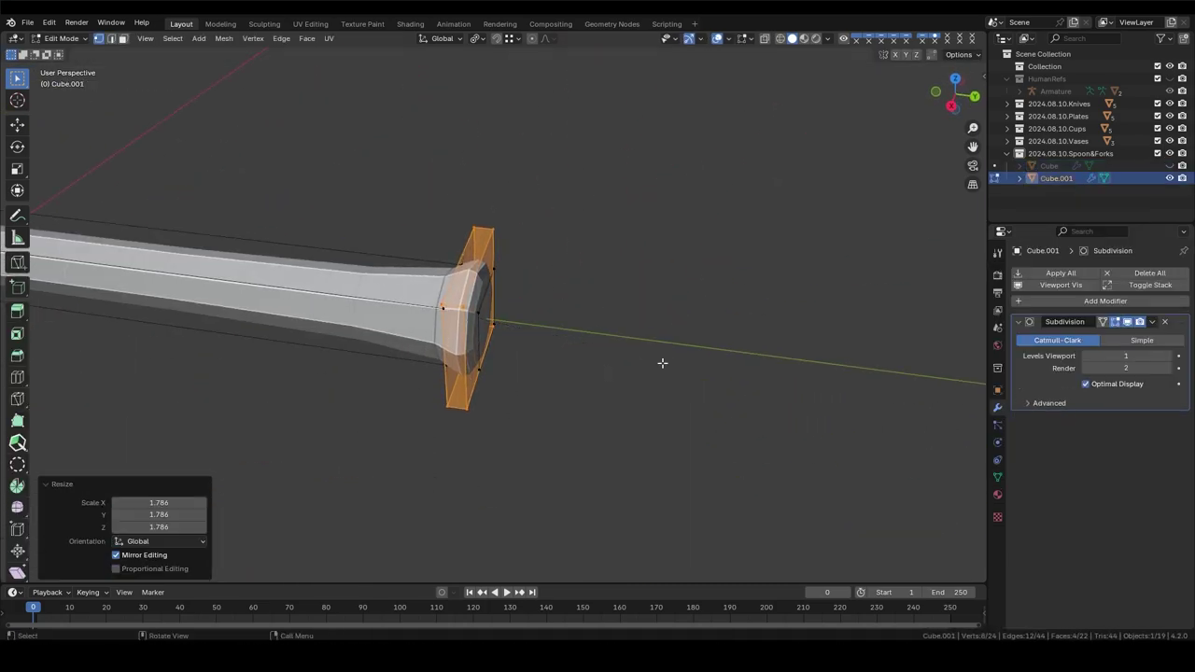
key(ctrl+r)
click(533, 318)
middle_drag(533, 318, 588, 322)
key(ctrl+r)
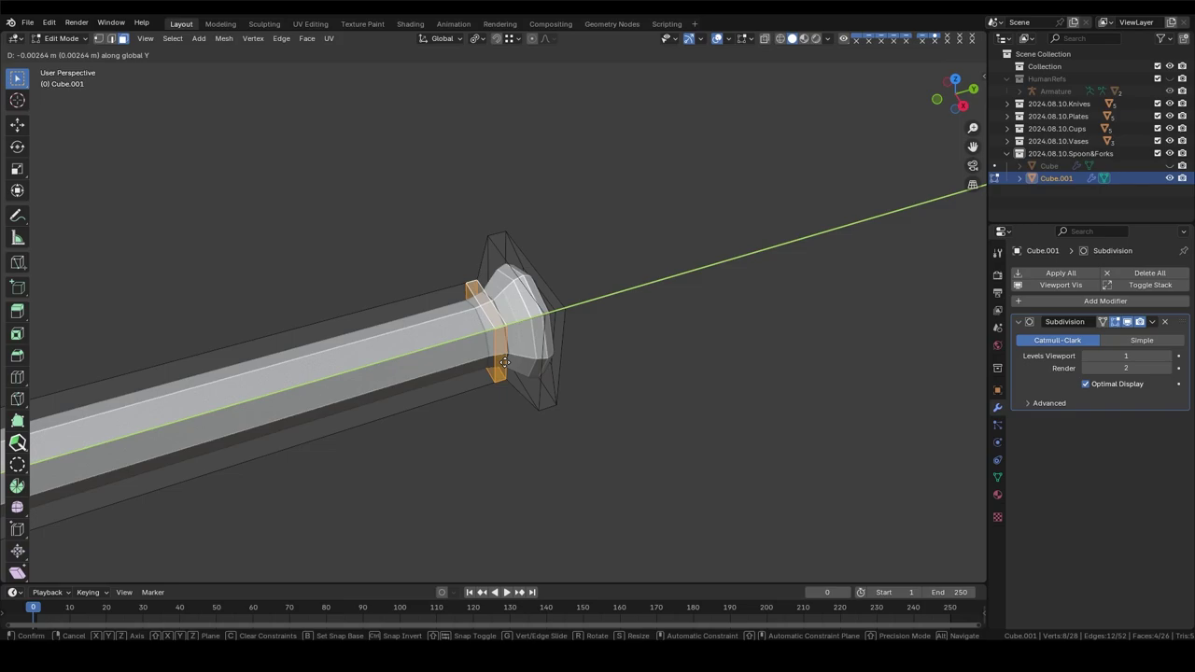
click(485, 297)
Step: Add more loops near the head and the bar's left end, previewing the smoothing
key(Tab)
middle_drag(589, 372, 384, 339)
key(Tab)
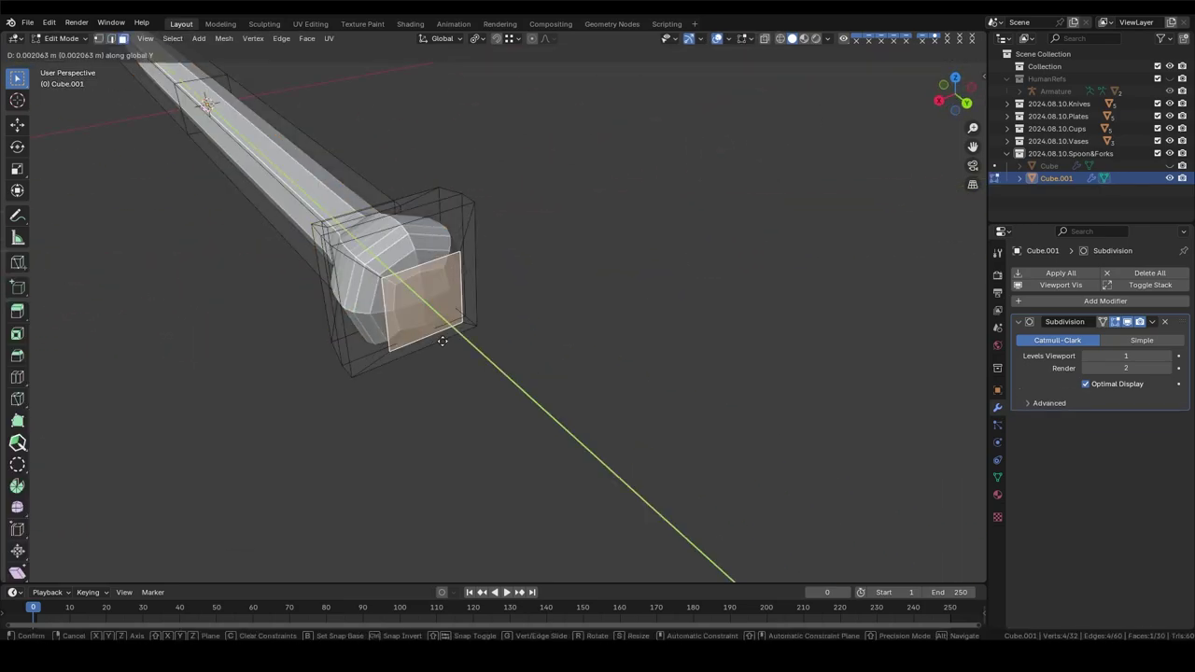
key(ctrl+r)
click(609, 373)
key(Tab)
middle_drag(609, 374, 646, 349)
key(Tab)
scroll(646, 349, up, 5)
key(ctrl+r)
click(374, 355)
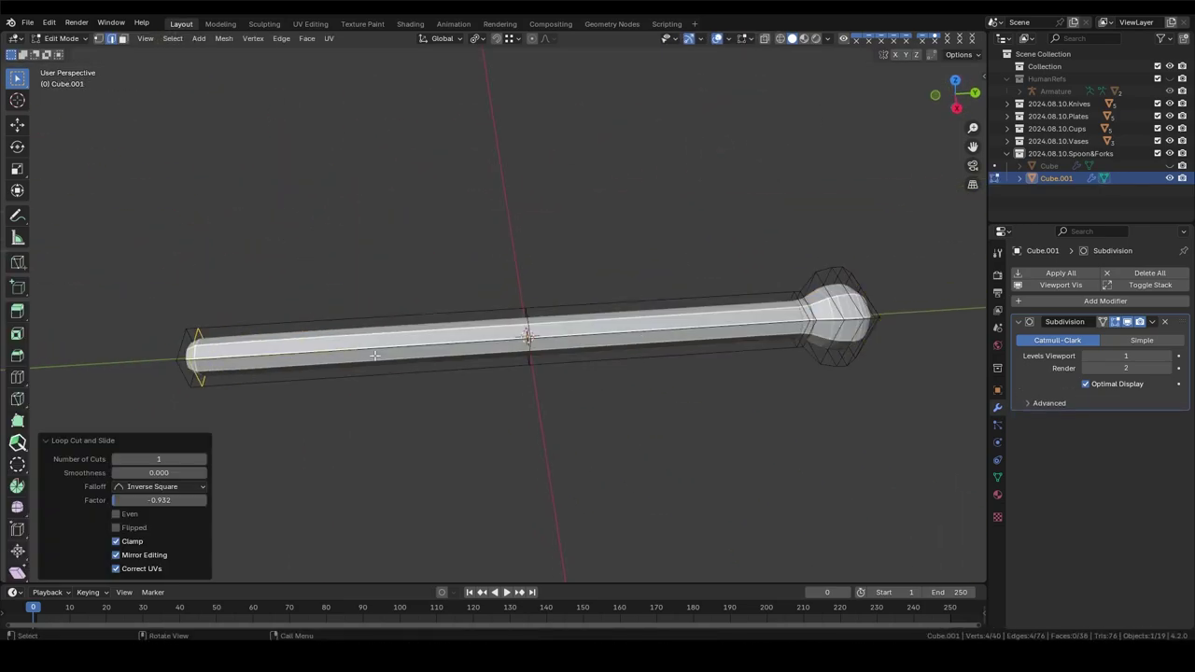
Step: Enlarge an edge loop and slide it along the bar toward the head
key(s)
click(486, 336)
key(g)
key(g)
mouse_move(486, 336)
middle_down()
mouse_move(603, 321)
mouse_move(610, 377)
middle_up()
scroll(469, 354, down, 3)
Step: Extrude the end face and widen it along X into the spoon head
key(3)
key(e)
click(611, 377)
key(s)
key(x)
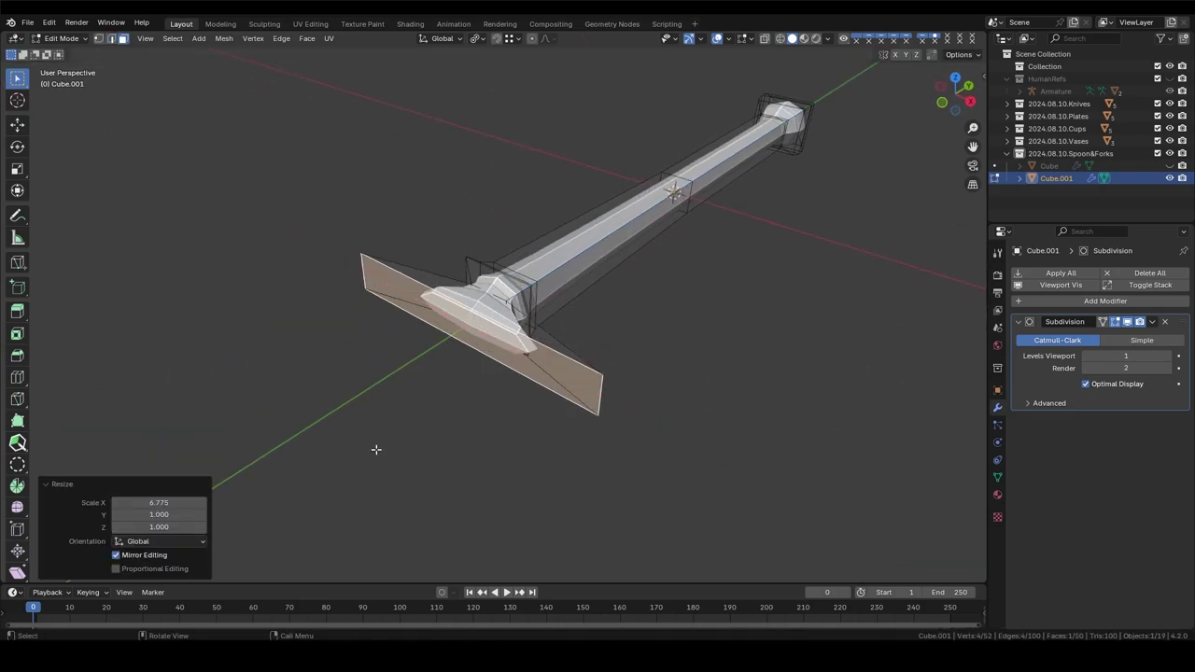
key(3)
scroll(520, 393, up, 4)
key(e)
click(248, 439)
Step: Extrude the end again, then shrink and reposition the spoon tip from the side view
key(g)
click(515, 408)
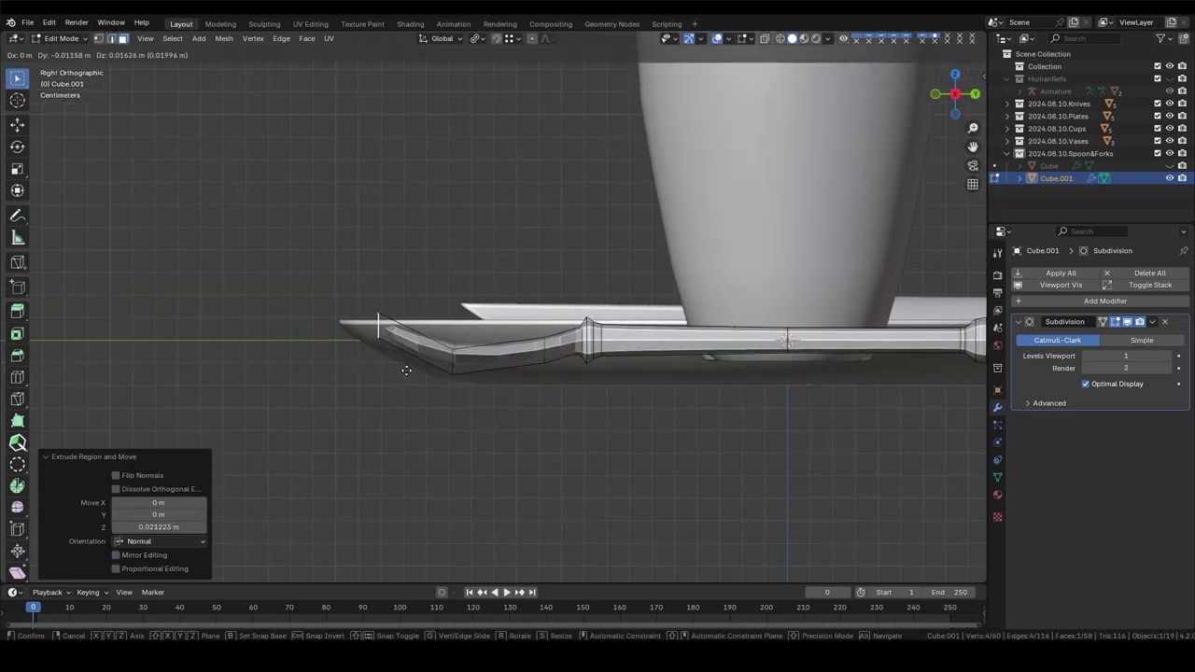
click(406, 371)
mouse_move(407, 371)
middle_down()
mouse_move(438, 392)
mouse_move(420, 355)
mouse_move(411, 411)
middle_up()
key(s)
key(grave)
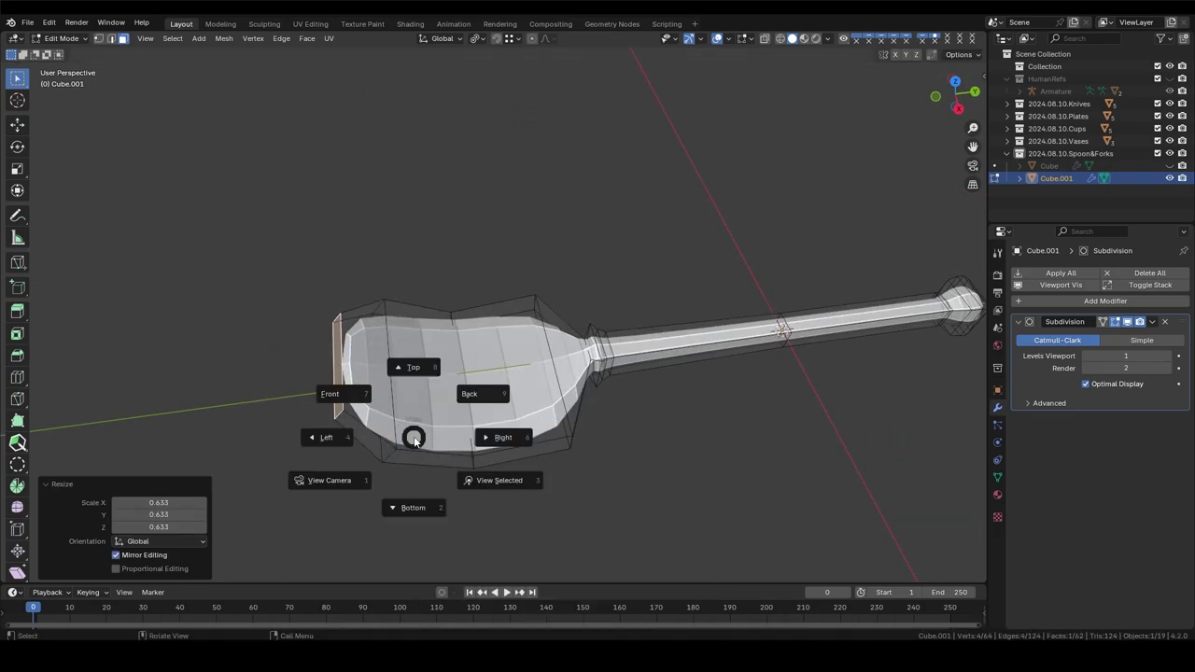
key(6)
key(g)
click(411, 374)
Step: Select the spoon head rim, shift it on Z and scale it into a shallow bowl
drag(411, 373, 347, 303)
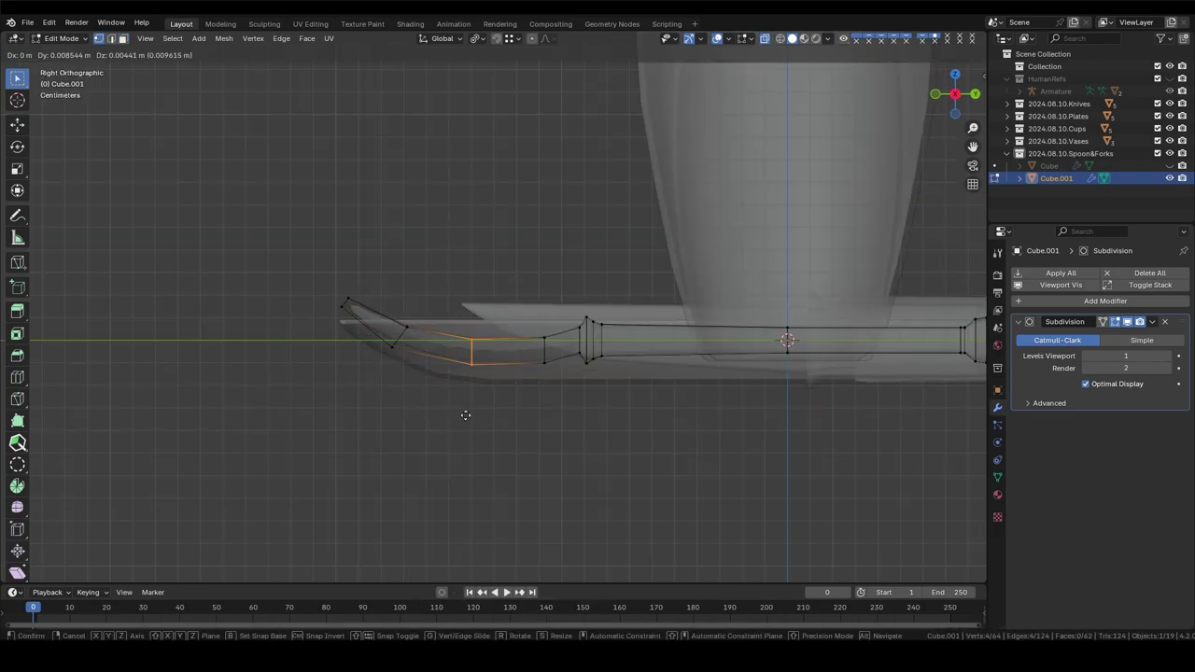
mouse_move(467, 414)
middle_down()
mouse_move(437, 393)
mouse_move(598, 393)
mouse_move(596, 267)
middle_up()
click(437, 392)
alt+click(598, 373)
key(g)
key(z)
click(694, 419)
key(s)
click(688, 417)
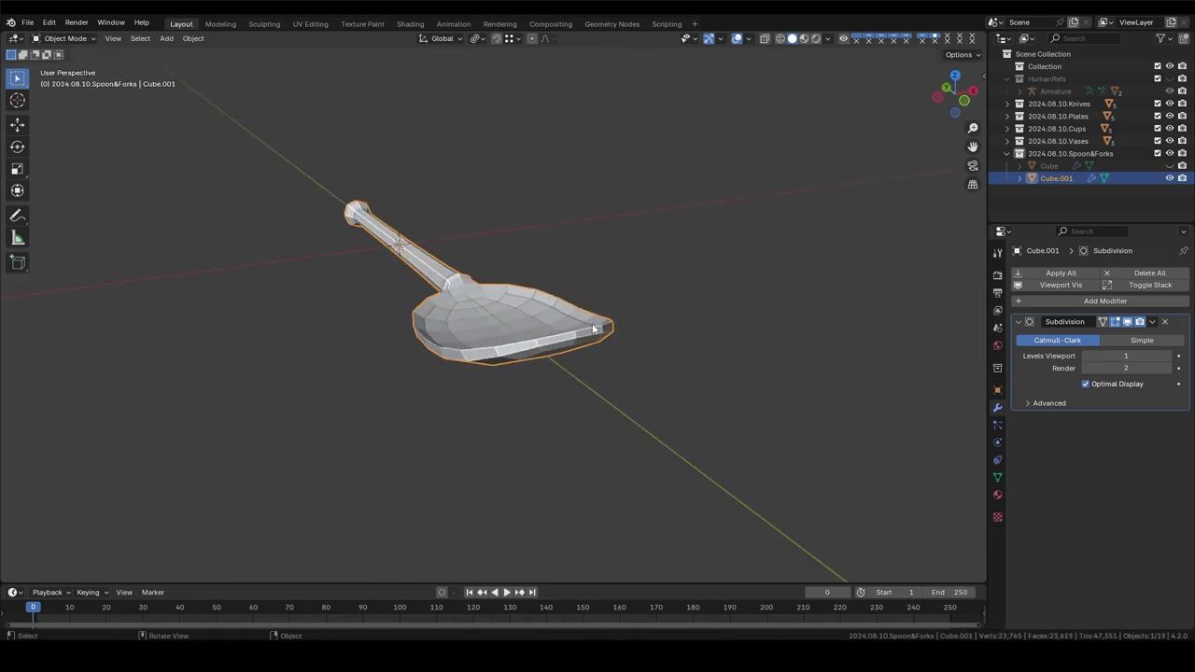
Step: Select the edges along the bowl's top and flatten them on Z
key(2)
mouse_move(411, 316)
middle_down()
mouse_move(560, 234)
mouse_move(597, 323)
middle_up()
ctrl+click(672, 271)
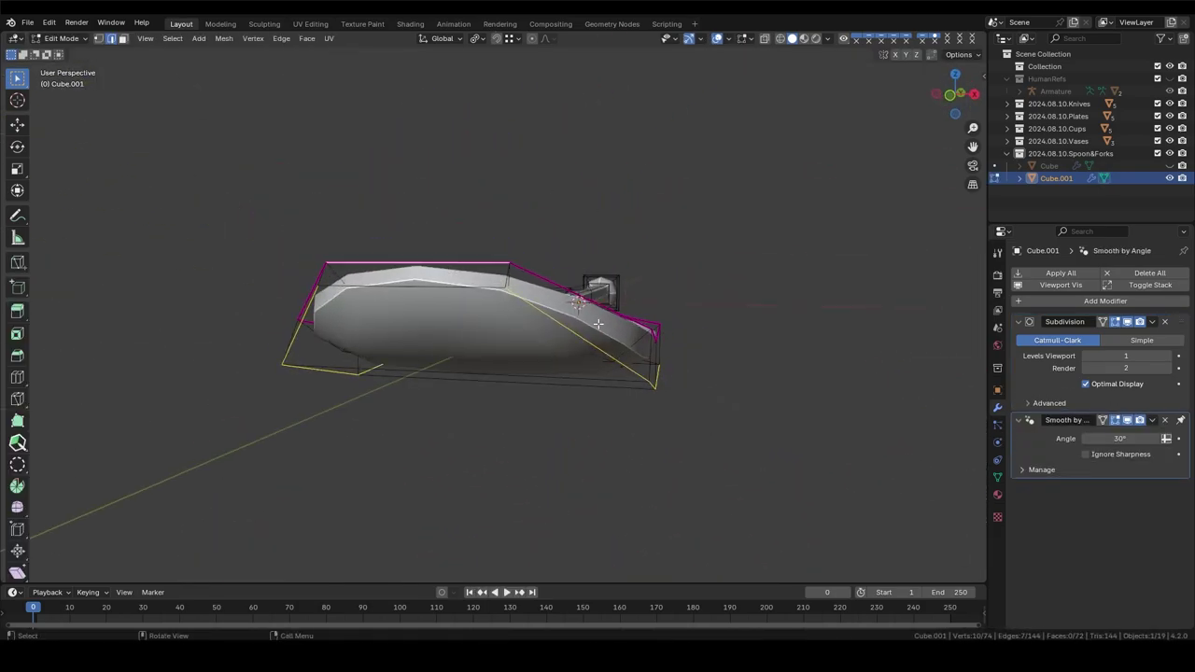
key(z)
click(728, 398)
mouse_move(728, 398)
middle_down()
mouse_move(616, 410)
mouse_move(727, 461)
mouse_move(844, 565)
middle_up()
Step: From the top view, narrow the top of the bowl and review the spoon's shape
key(KP_7)
scroll(646, 214, up, 5)
drag(645, 213, 591, 246)
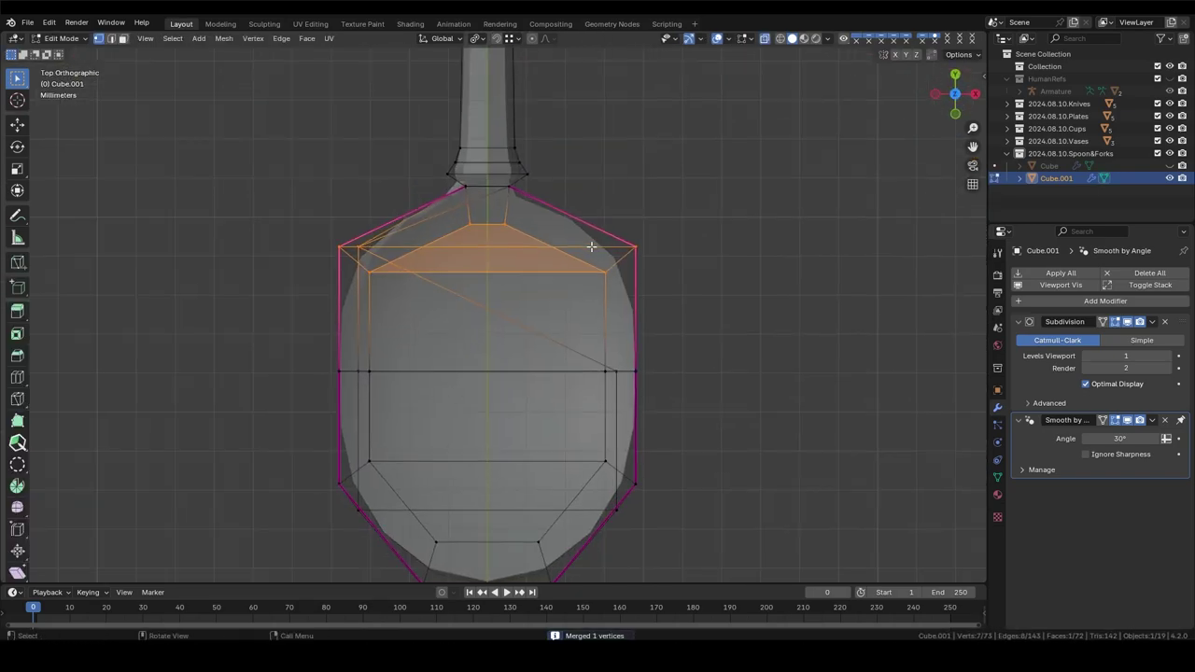
key(ctrl+z)
scroll(593, 276, down, 1)
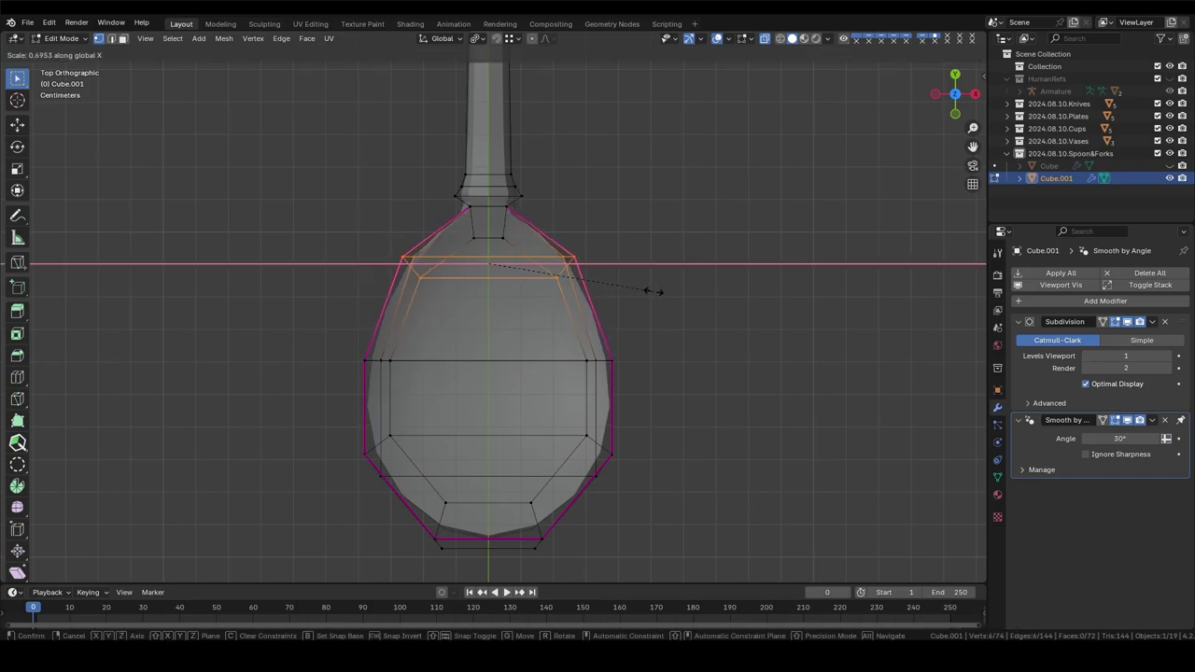
click(592, 347)
key(Tab)
scroll(559, 316, down, 3)
mouse_move(667, 405)
middle_down()
mouse_move(559, 315)
mouse_move(526, 260)
mouse_move(504, 327)
middle_up()
key(Tab)
Step: Add a loop cut across the spoon's handle
key(ctrl+r)
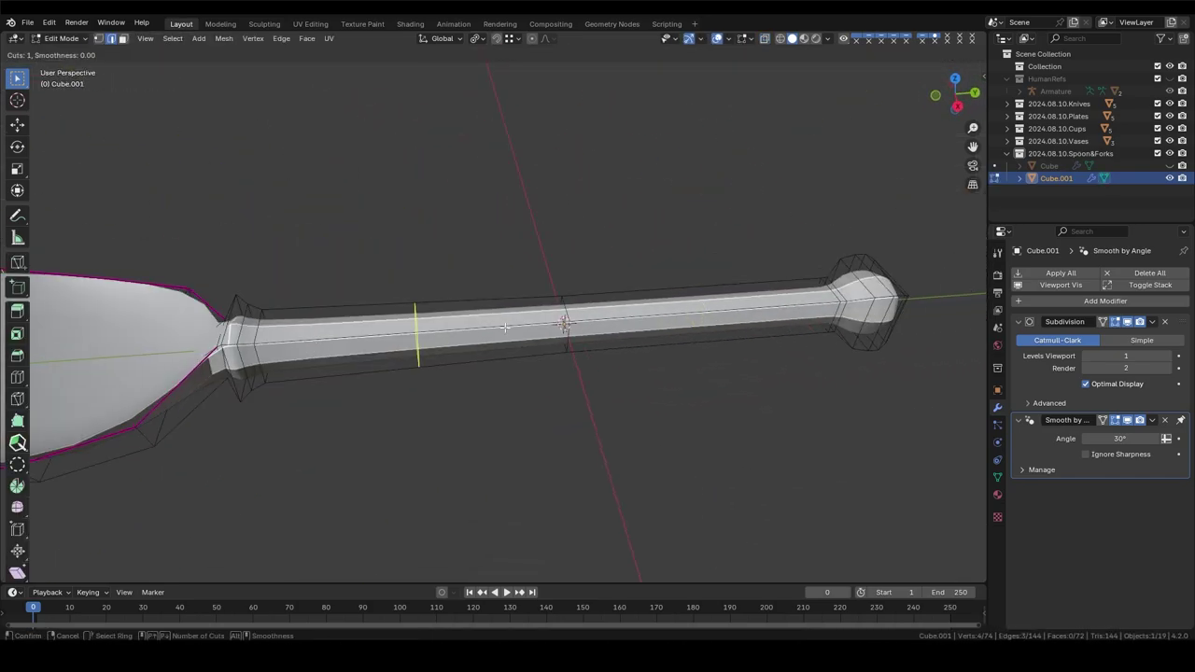
click(504, 327)
scroll(280, 355, up, 2)
scroll(270, 364, up, 2)
right_click(259, 370)
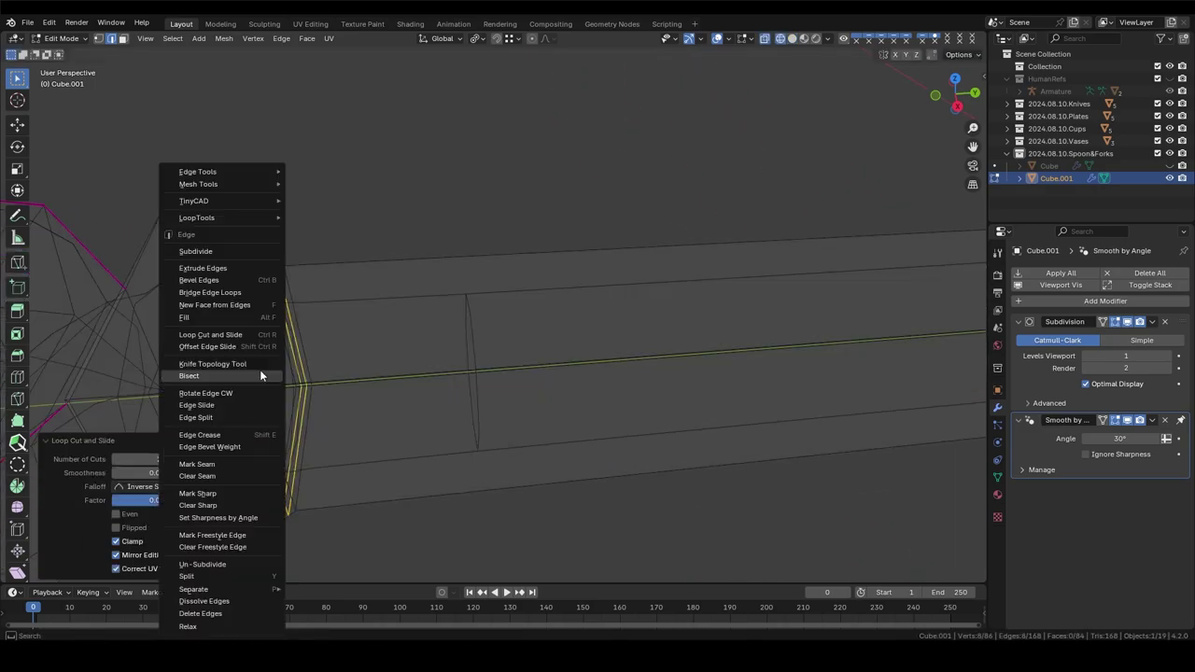
key(shift+z)
Step: Add several loops at the neck, enlarge them and bevel them into rings
key(ctrl+r)
scroll(380, 344, up, 3)
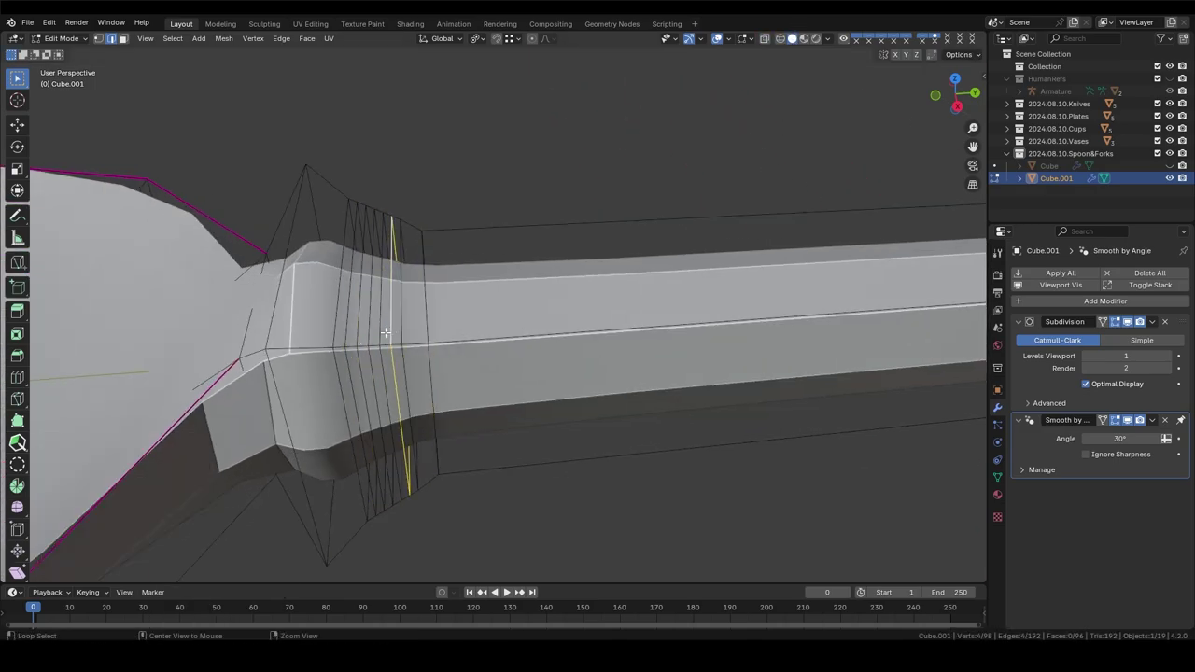
click(589, 425)
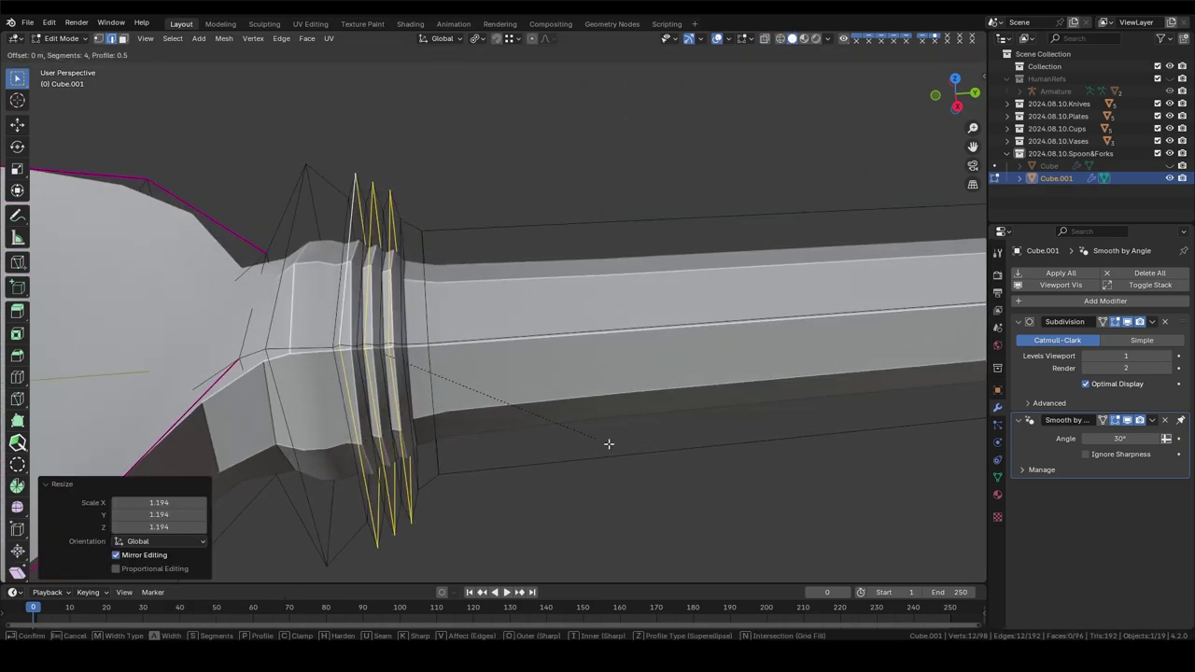
key(ctrl+b)
click(614, 447)
scroll(629, 211, down, 5)
scroll(629, 211, up, 5)
Step: Add a loop midway along the handle and resize it
key(ctrl+r)
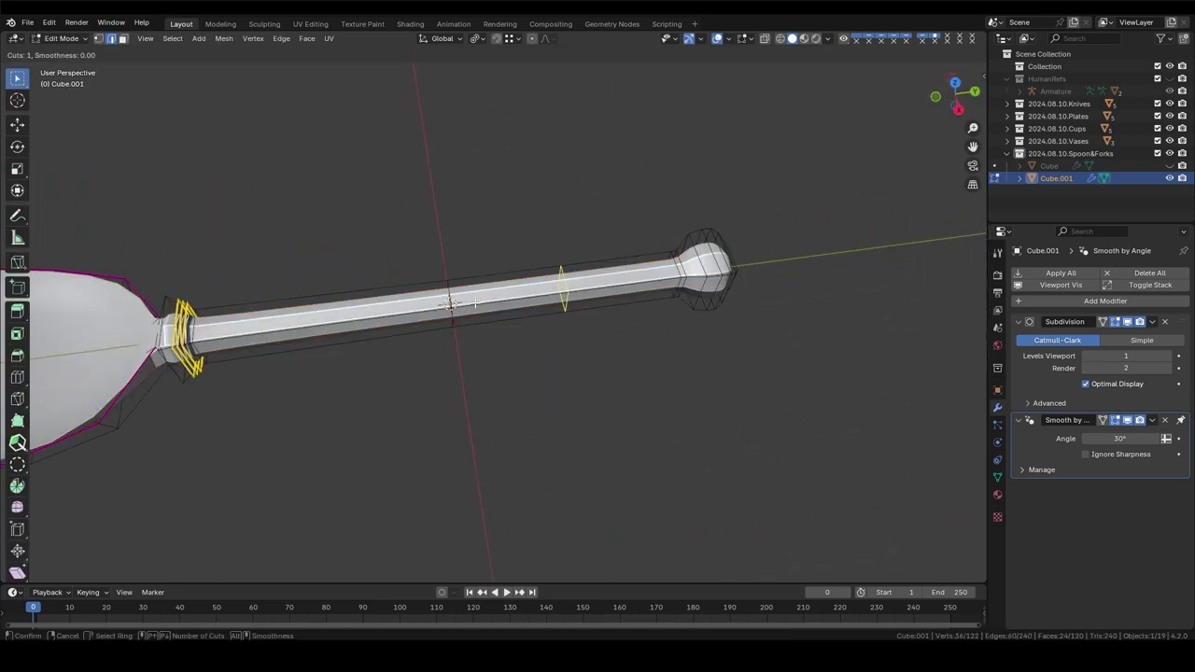
click(563, 287)
key(s)
click(719, 355)
Step: Back in Object Mode, view the spoon isolated, then restore the other objects
key(Tab)
key(KP_Divide)
mouse_move(448, 206)
middle_down()
mouse_move(614, 309)
mouse_move(368, 258)
mouse_move(531, 362)
middle_up()
key(KP_Divide)
Step: Move the spoon along X and frame it in the view
scroll(280, 517, down, 4)
middle_drag(280, 517, 568, 454)
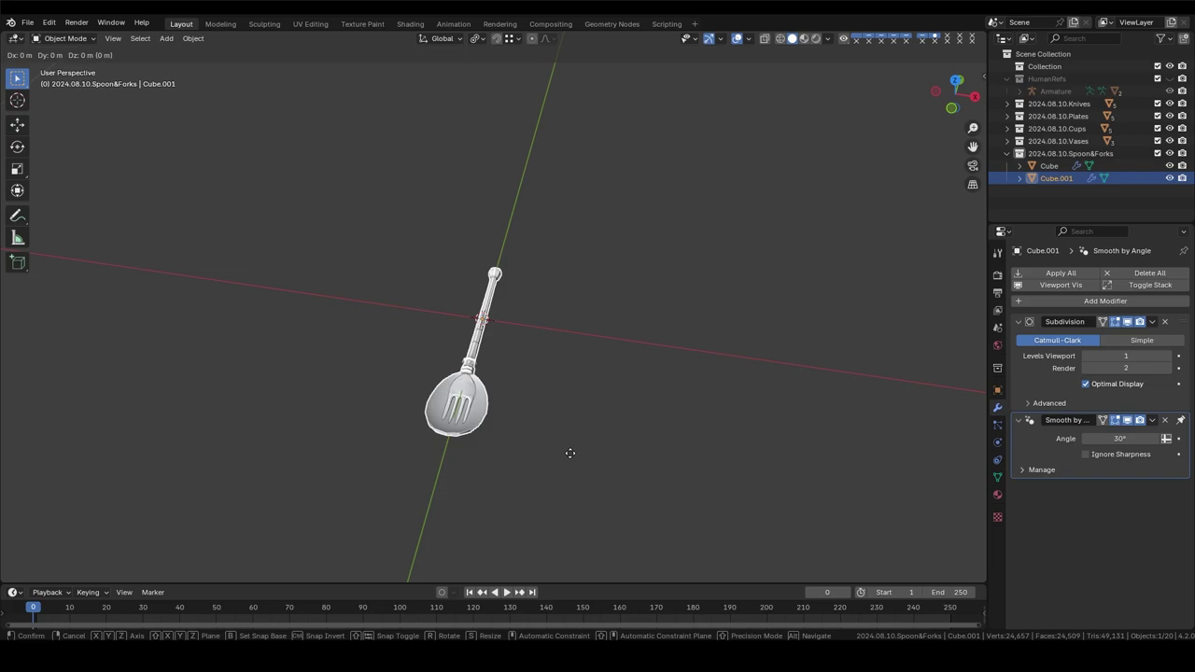
key(g)
key(x)
click(427, 448)
right_click(486, 233)
click(486, 234)
key(KP_Decimal)
Step: Check the spoon mesh in Edit Mode, then select the fork beside it
key(Tab)
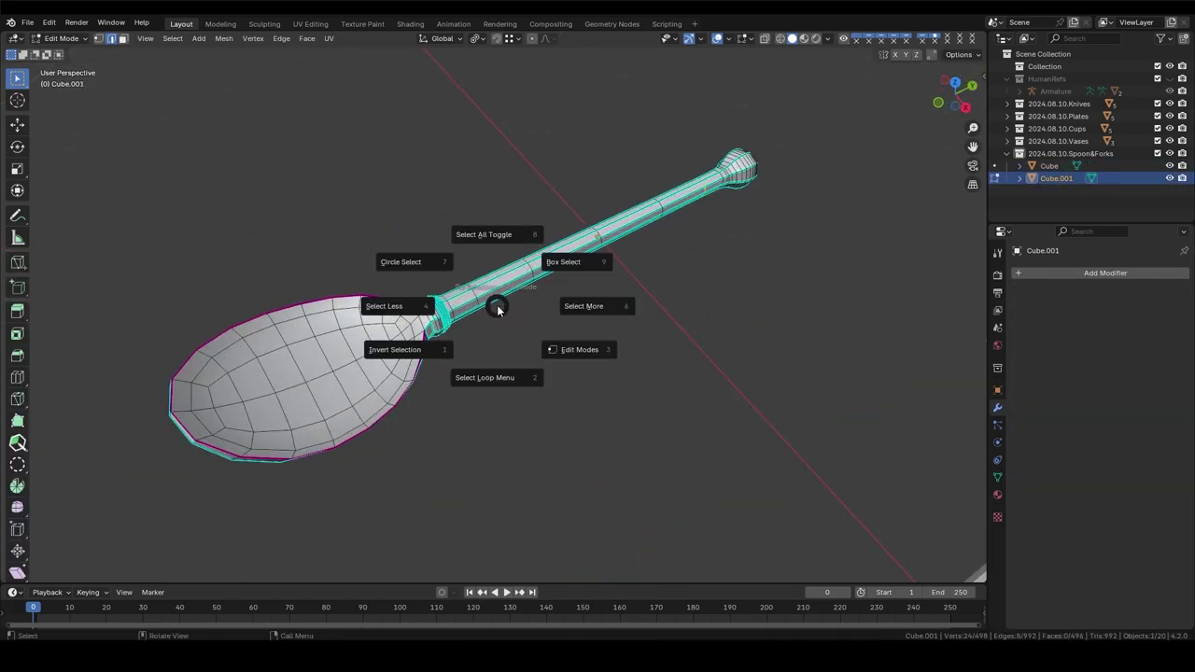
key(ctrl+e)
key(Escape)
key(Tab)
middle_drag(553, 278, 467, 205)
click(462, 361)
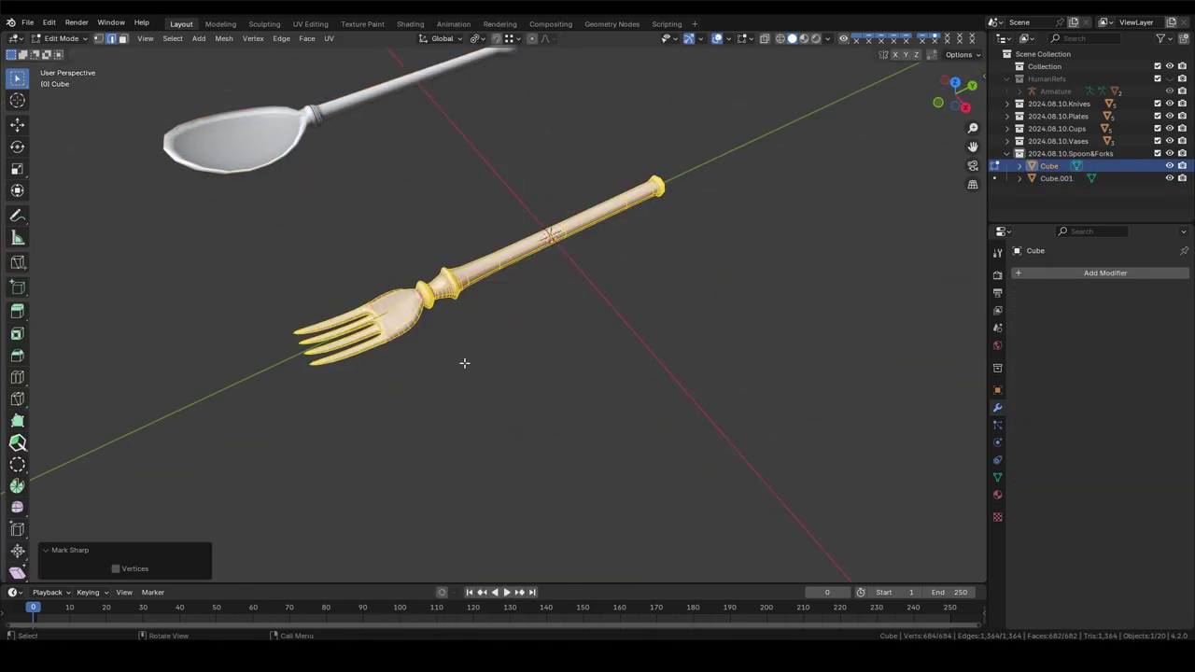
mouse_move(461, 360)
middle_down()
mouse_move(447, 187)
mouse_move(493, 269)
middle_up()
text(2024.08.10.fork.v1)
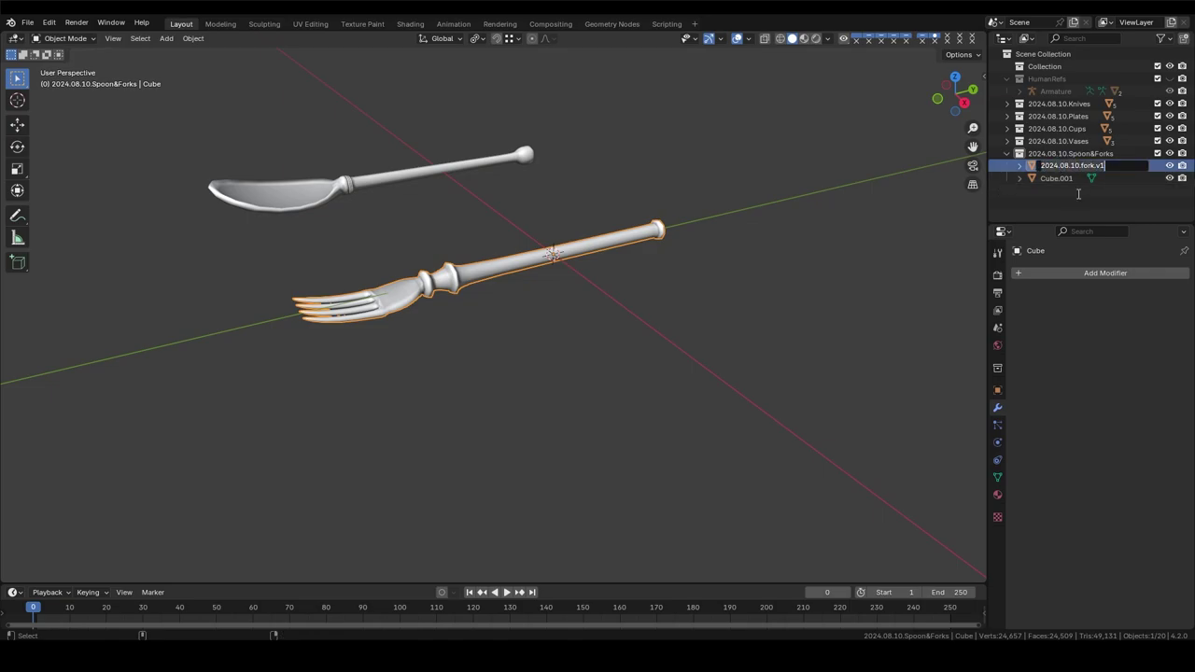
Step: Rename the spoon 2024.08.10.spoon.v1 and give it a new material named 2024.08.10.spoon.v1.mat.01
double_click(1080, 178)
text(v)
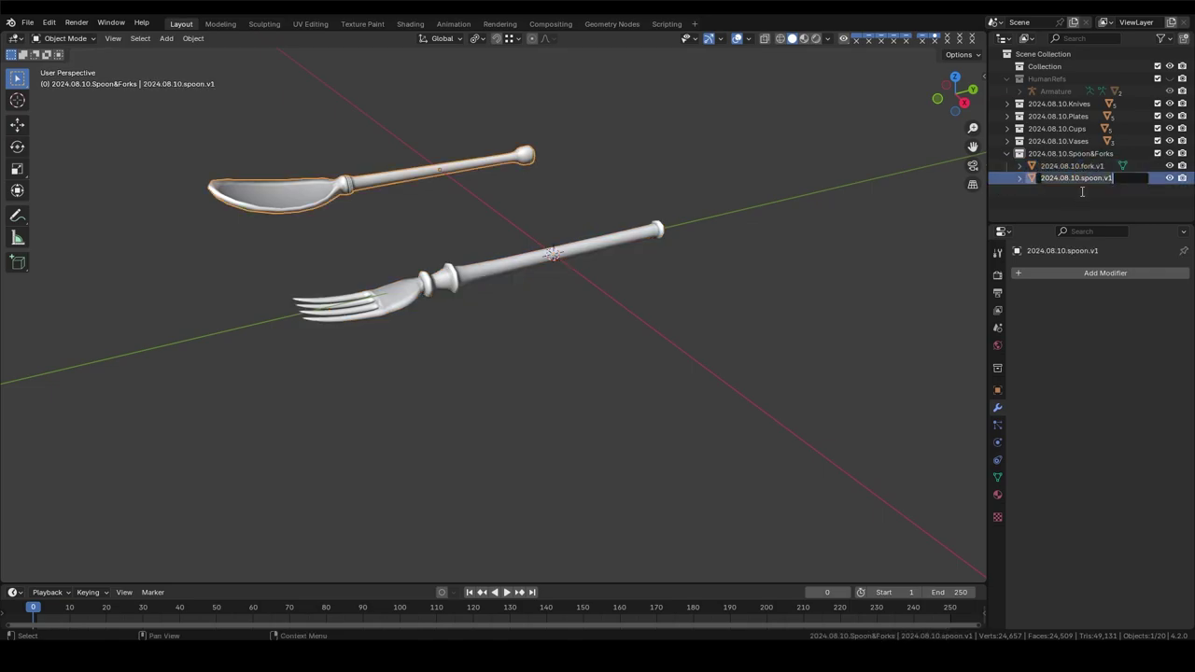
click(998, 495)
click(1060, 328)
double_click(1074, 326)
text(2024.08.10.spoon.v1)
Step: Give the fork a new material named 2024.08.10.fork.v1.mat.01
click(1072, 165)
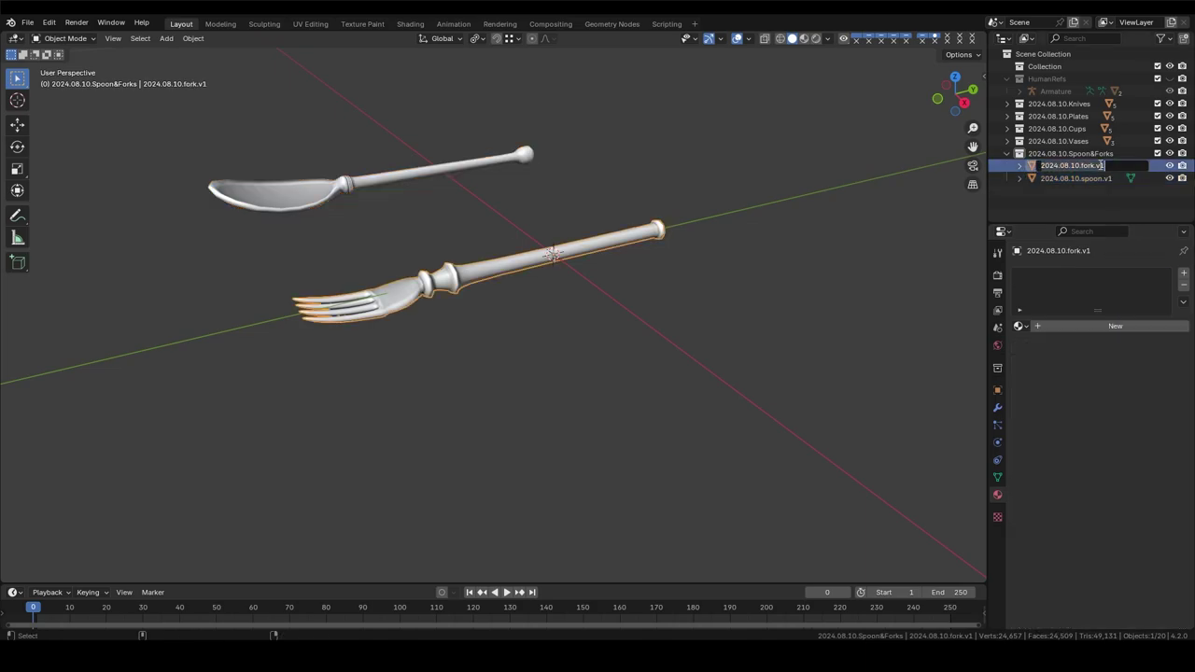
click(1073, 326)
double_click(1074, 326)
text(2024.08.10.fork.v1)
key(Tab)
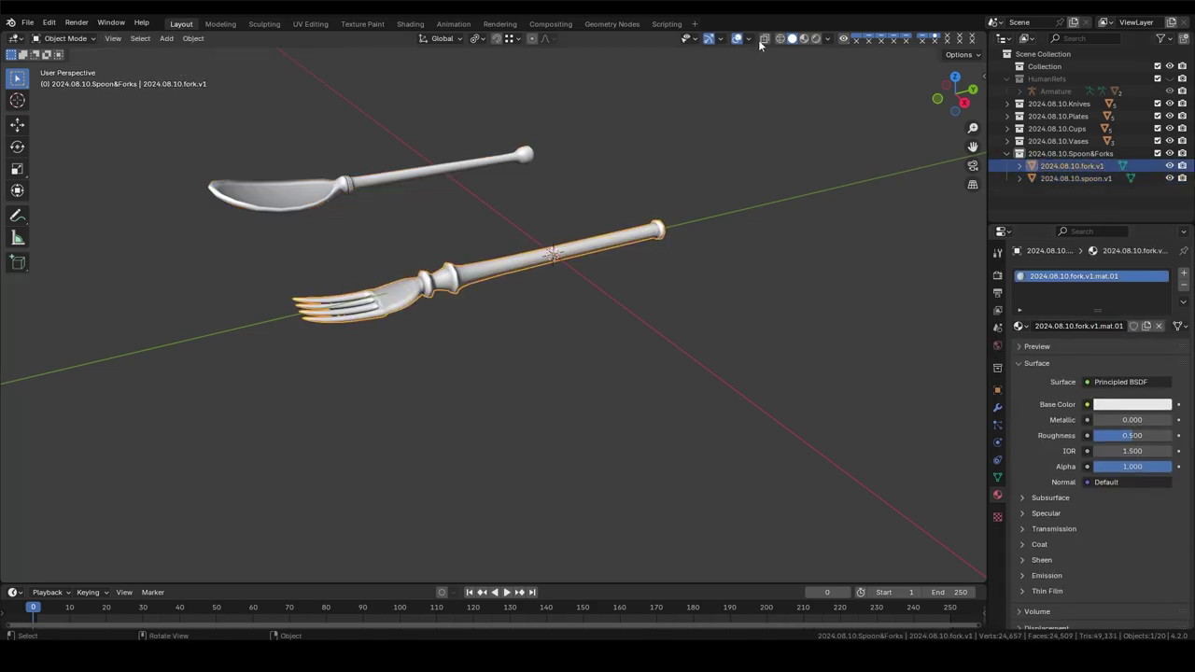
Step: Unwrap the fork with Smart UV Project in the UV Editing workspace
click(310, 24)
middle_drag(798, 308, 710, 354)
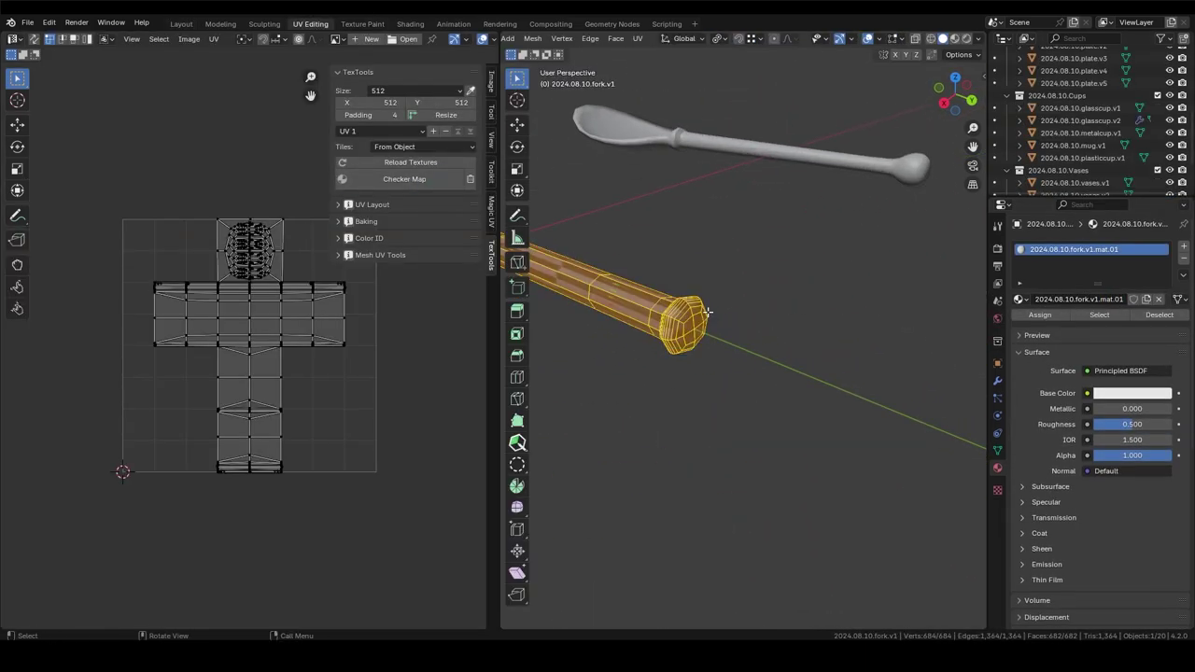
key(u)
click(654, 458)
middle_drag(654, 459, 677, 381)
Step: Select the whole fork mesh and pack its UV islands, then pack the spoon's islands
key(alt+a)
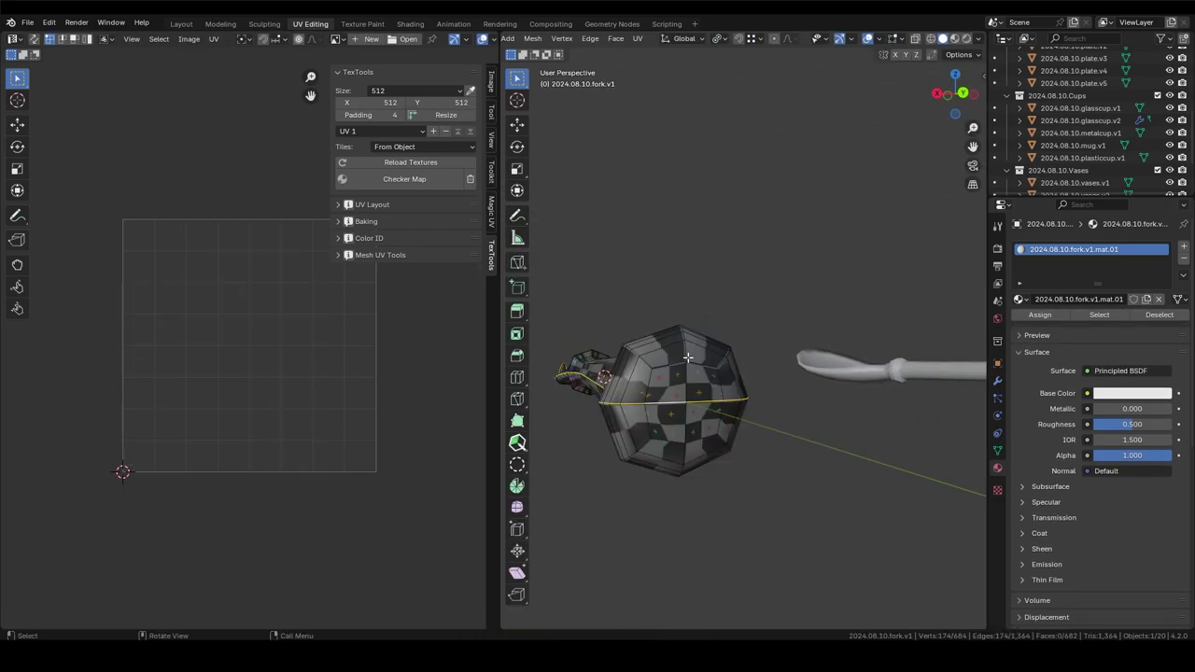
key(a)
click(689, 290)
key(Tab)
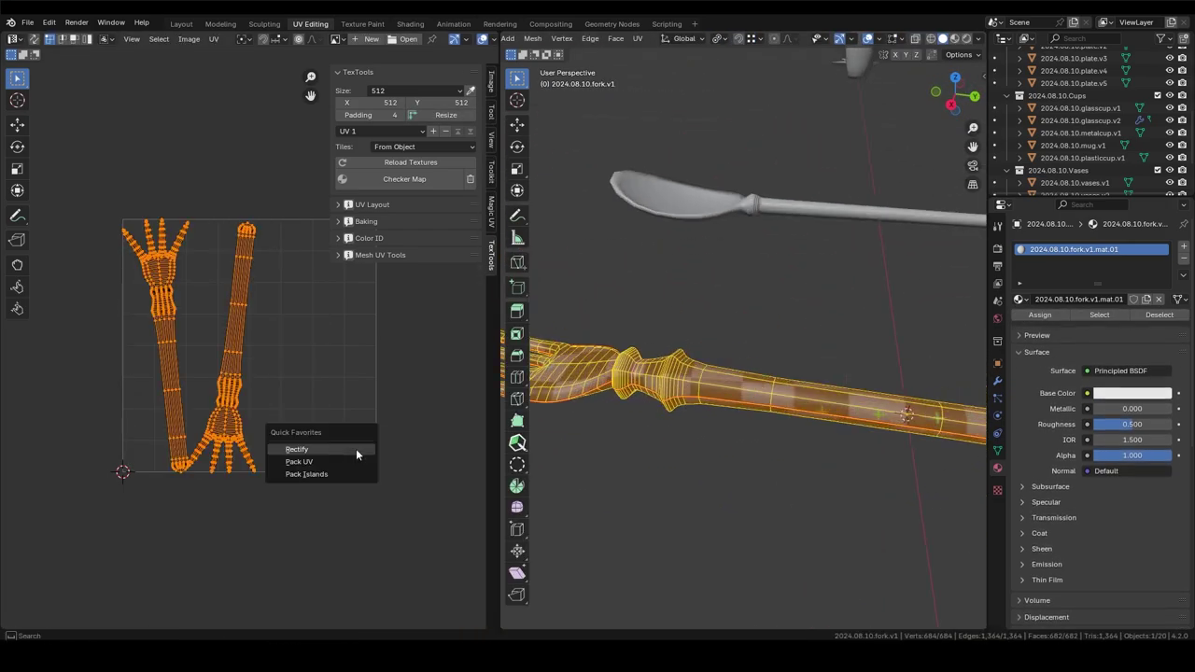
click(363, 460)
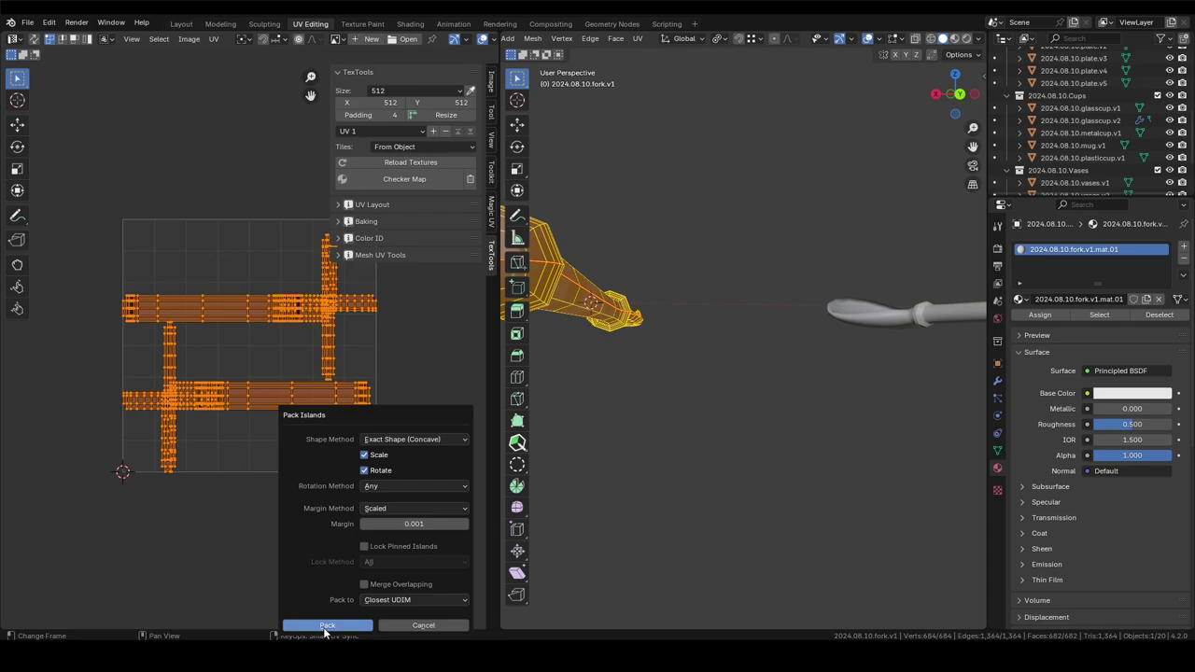
click(327, 627)
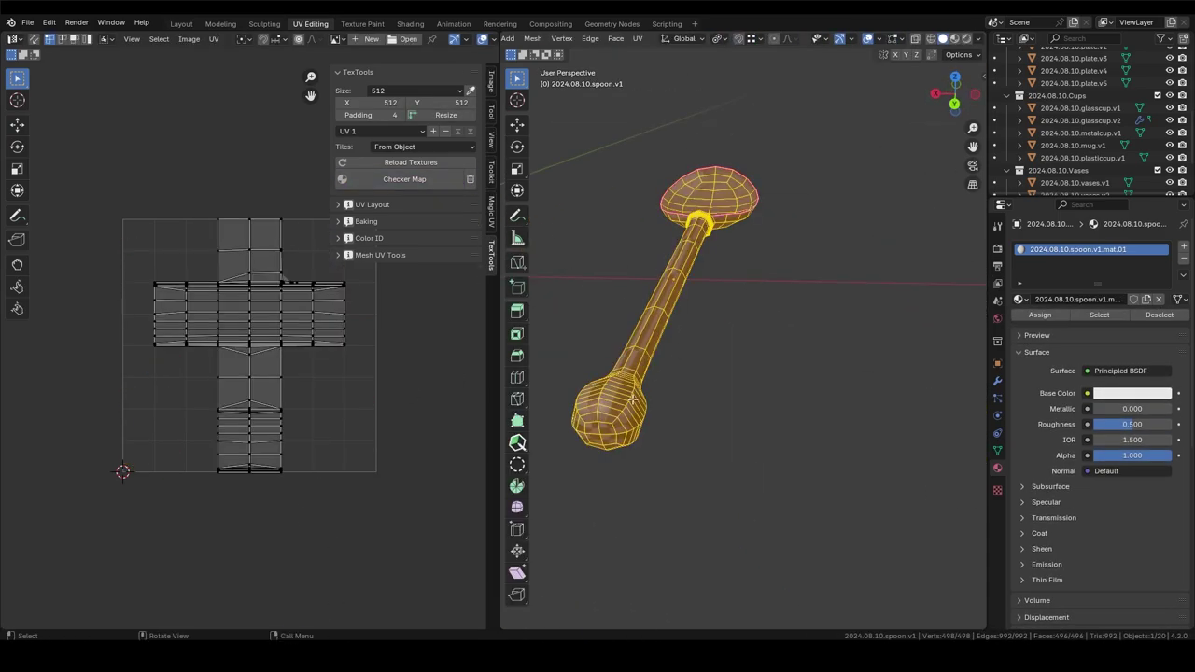
click(308, 421)
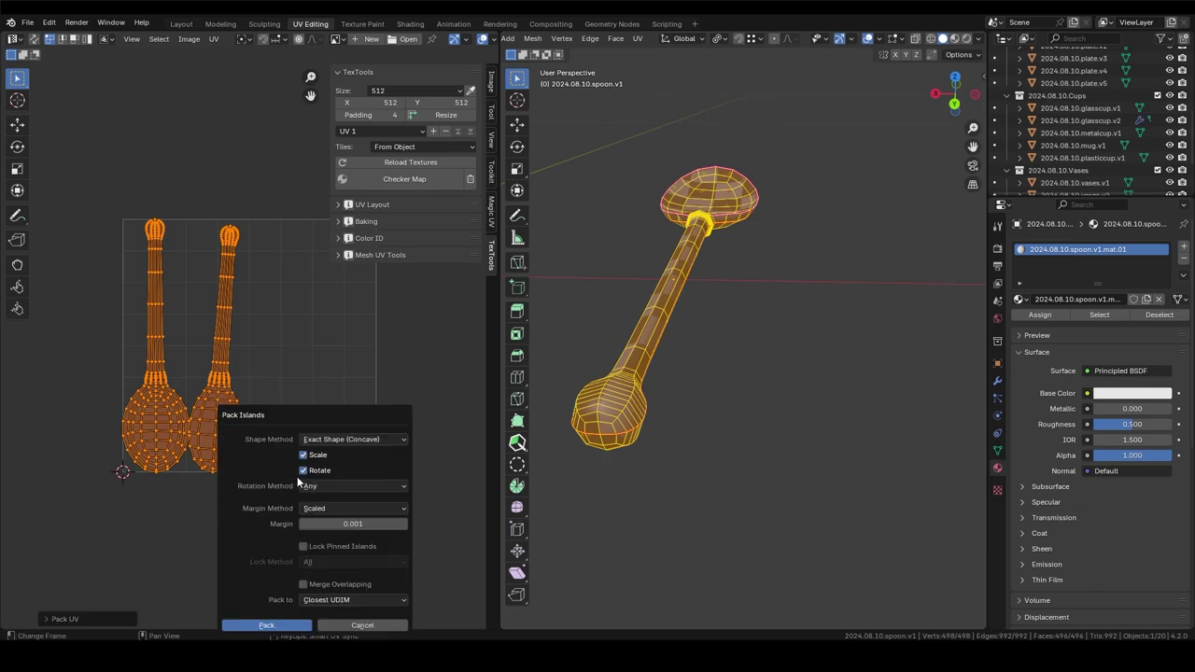
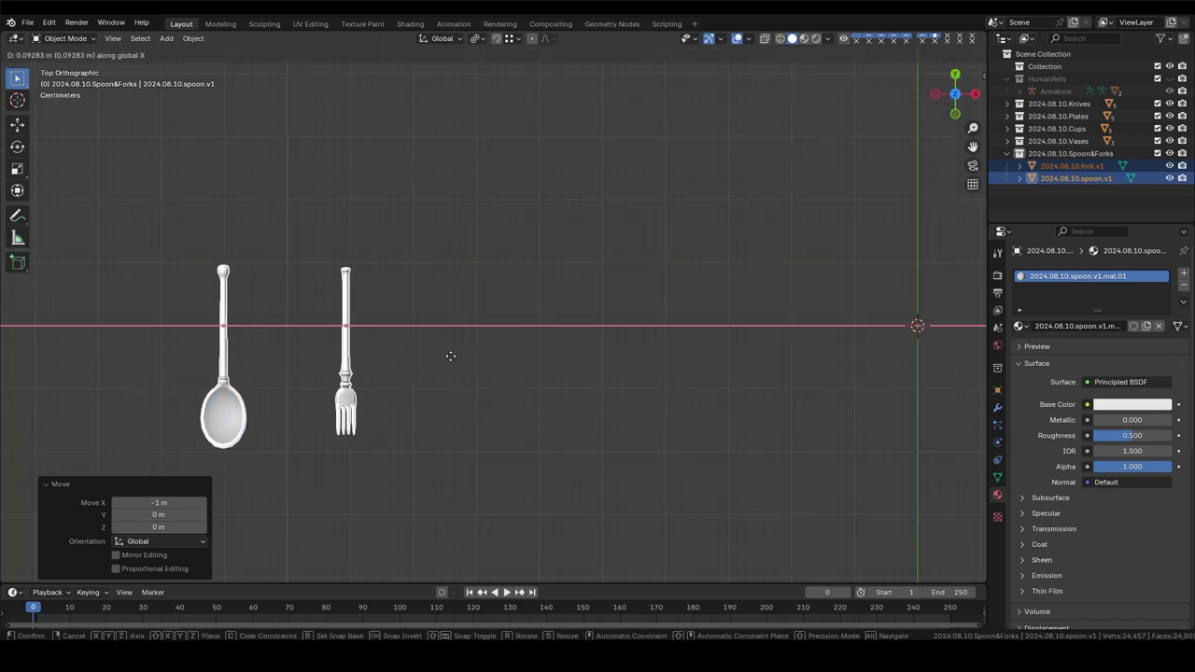
Step: Confirm the fork and spoon's -1 m shift along X, deselect them and save the scene
click(408, 345)
mouse_move(408, 344)
middle_down()
mouse_move(413, 410)
mouse_move(535, 380)
middle_up()
key(alt+a)
key(ctrl+s)
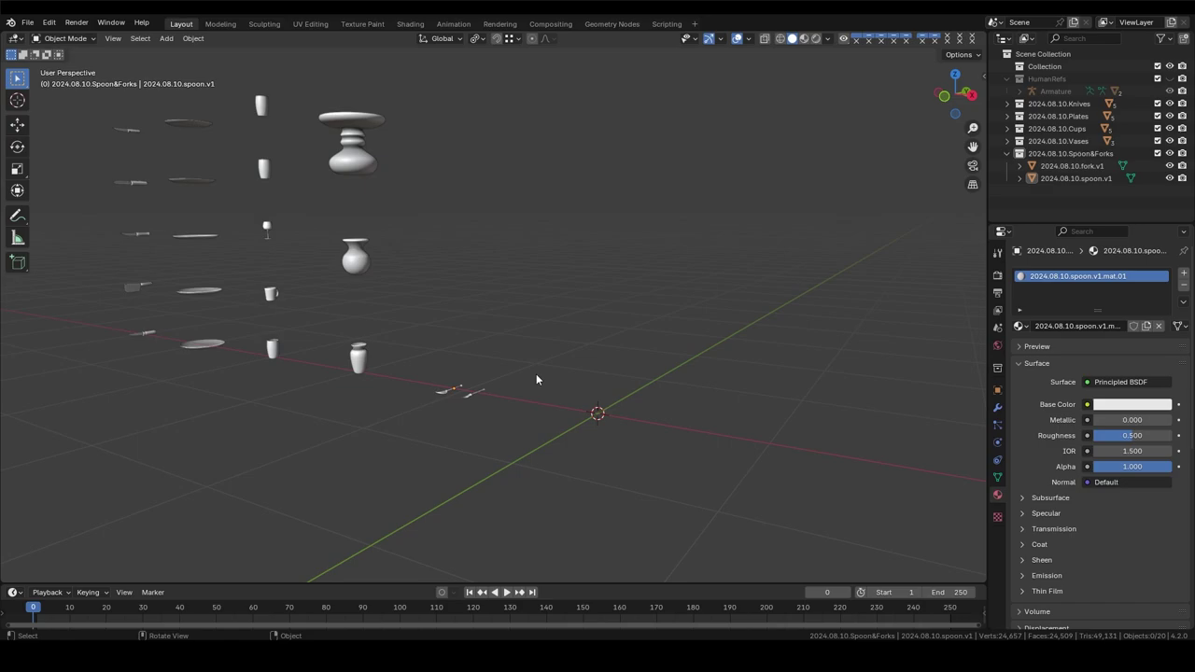
Step: Duplicate the fork and spoon and move the copies straight up, about 0.91 m above the originals
middle_drag(536, 379, 399, 315)
click(399, 314)
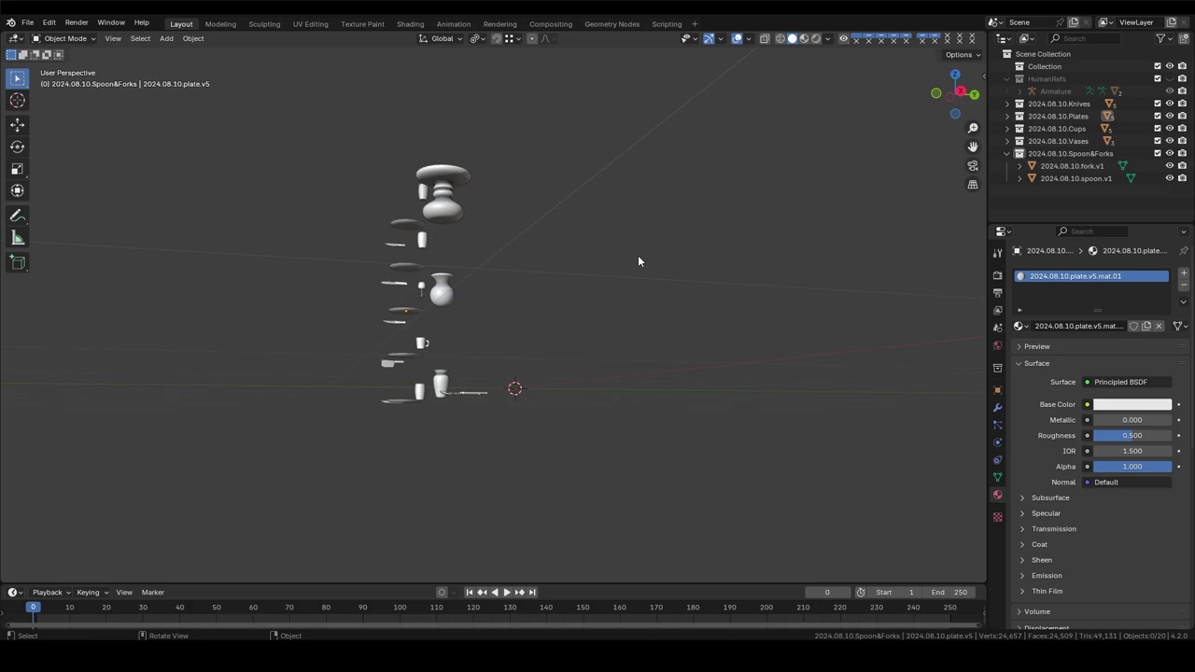
mouse_move(639, 261)
middle_down()
mouse_move(545, 429)
mouse_move(592, 414)
mouse_move(500, 409)
middle_up()
key(shift+a)
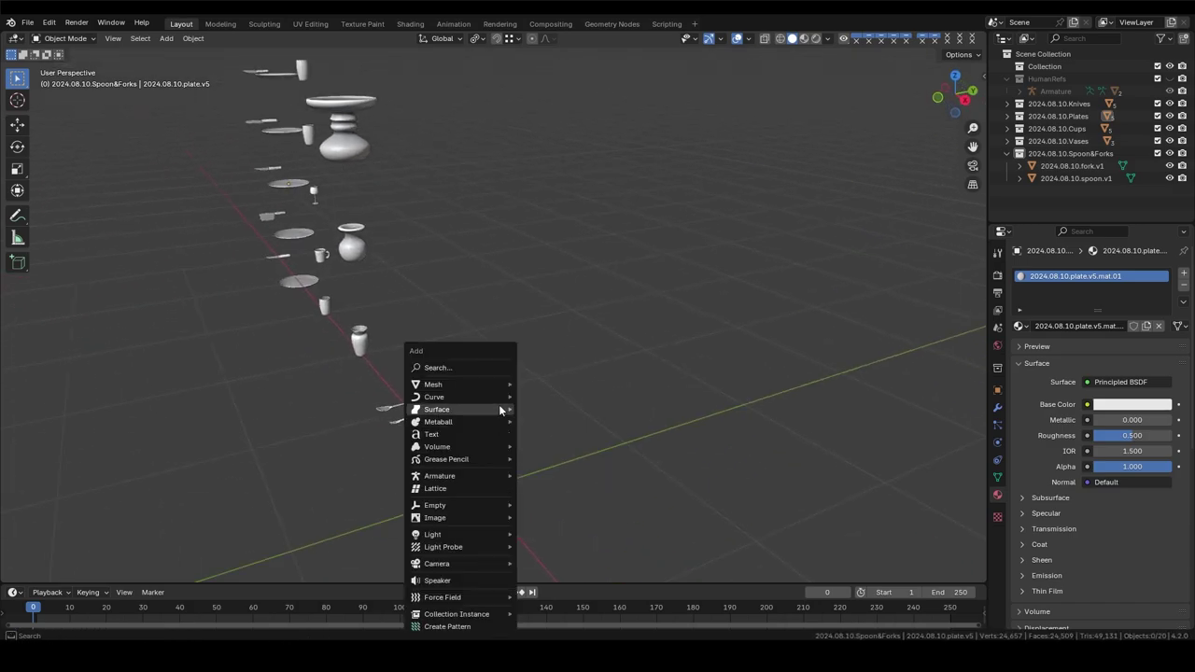
key(KP_1)
scroll(481, 313, up, 3)
key(shift+d)
key(z)
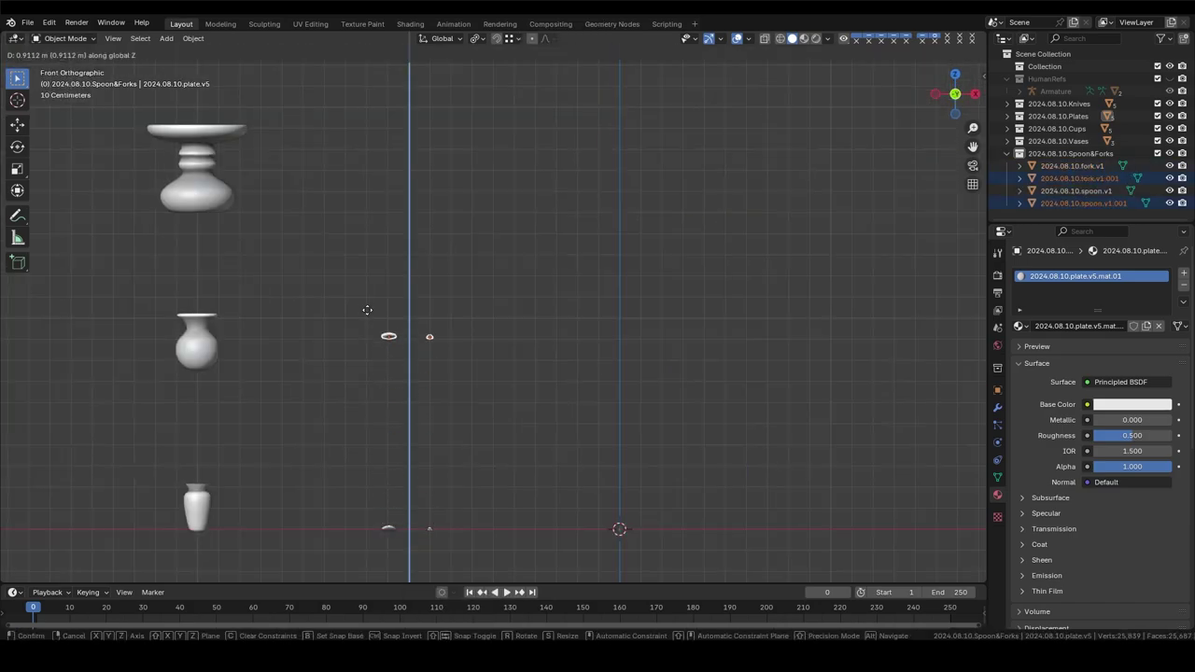
click(367, 306)
scroll(469, 308, down, 1)
middle_drag(468, 308, 523, 392)
Step: Rename fork.v1.002, spoon.v1.001 and spoon.v1.002 to fork.v3, spoon.v2 and spoon.v3, then save
scroll(1046, 203, down, 1)
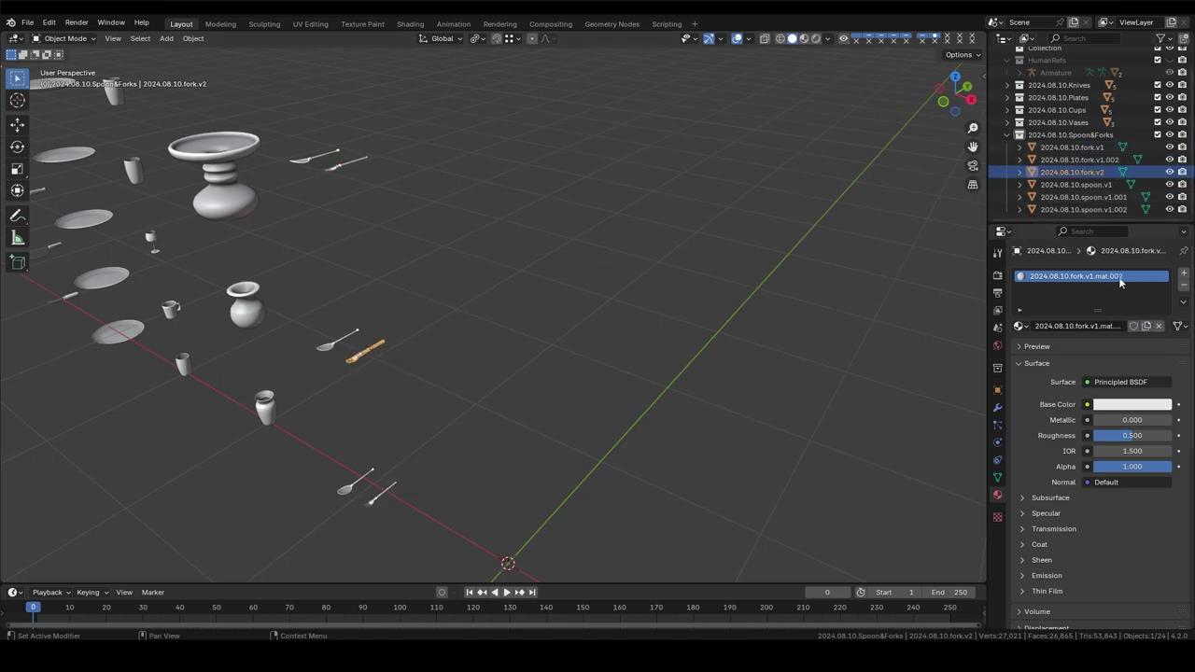
click(1102, 162)
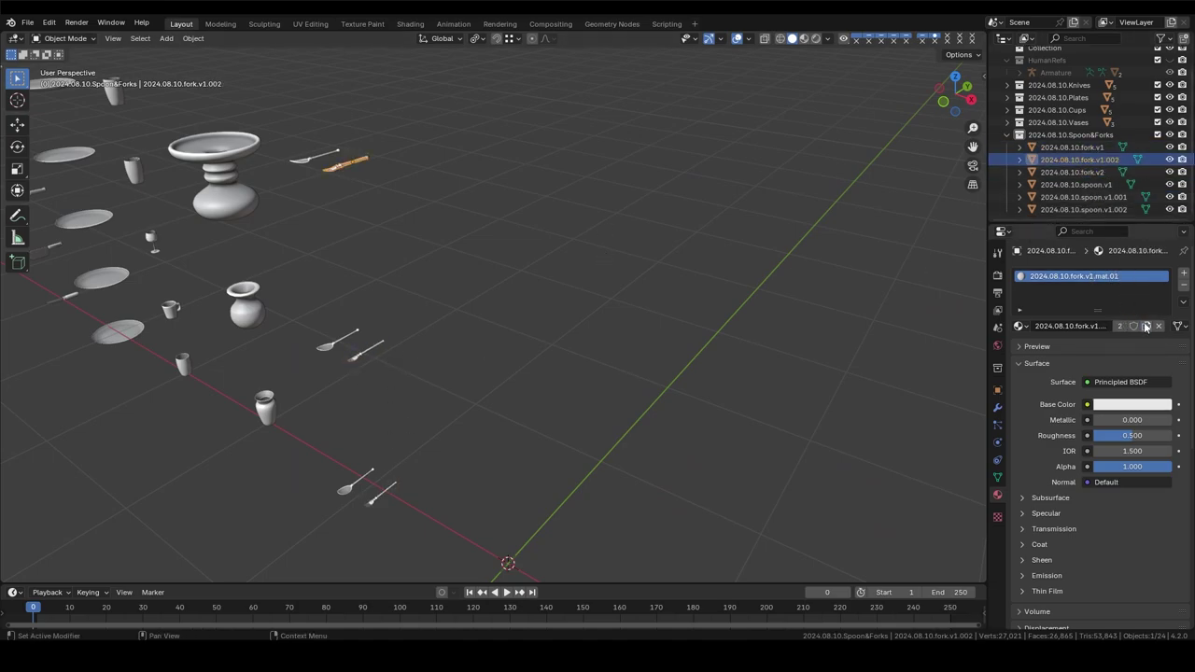
text(3)
key(Return)
click(1109, 198)
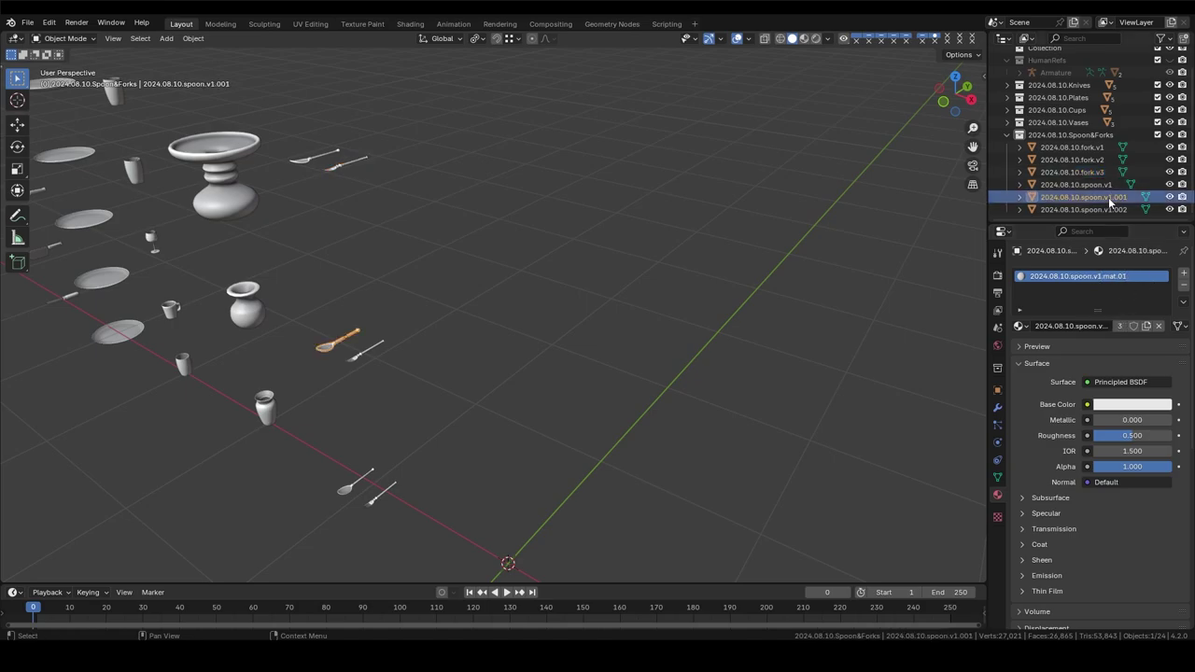
text(2)
key(Return)
double_click(1102, 275)
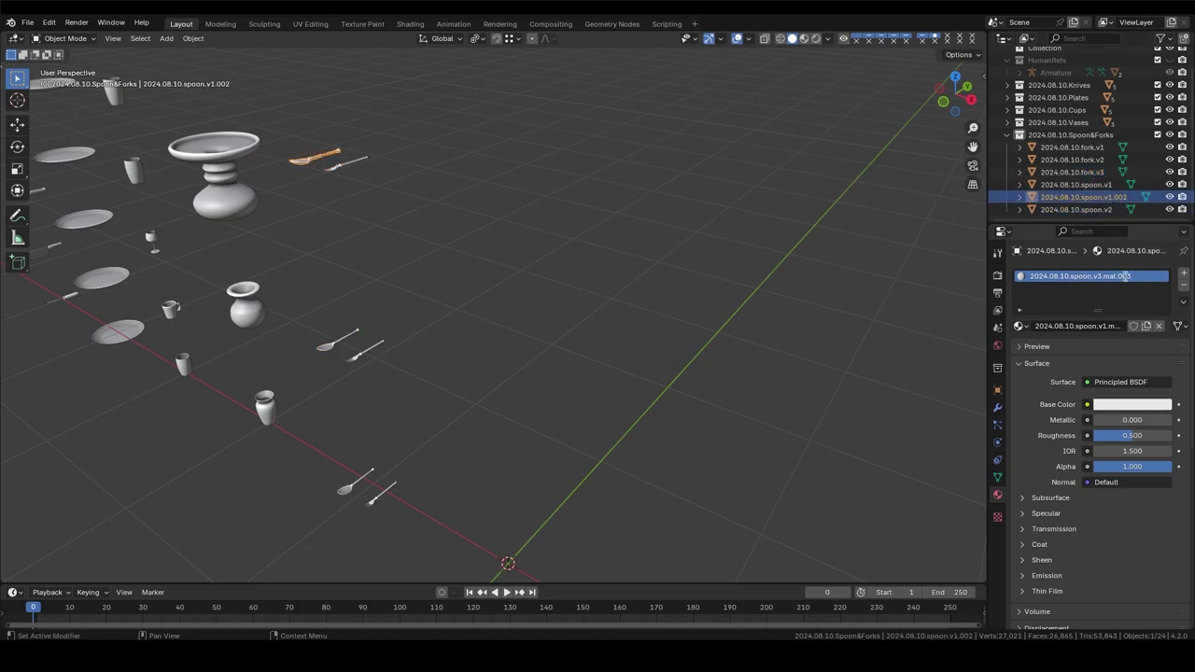
text(3)
key(Return)
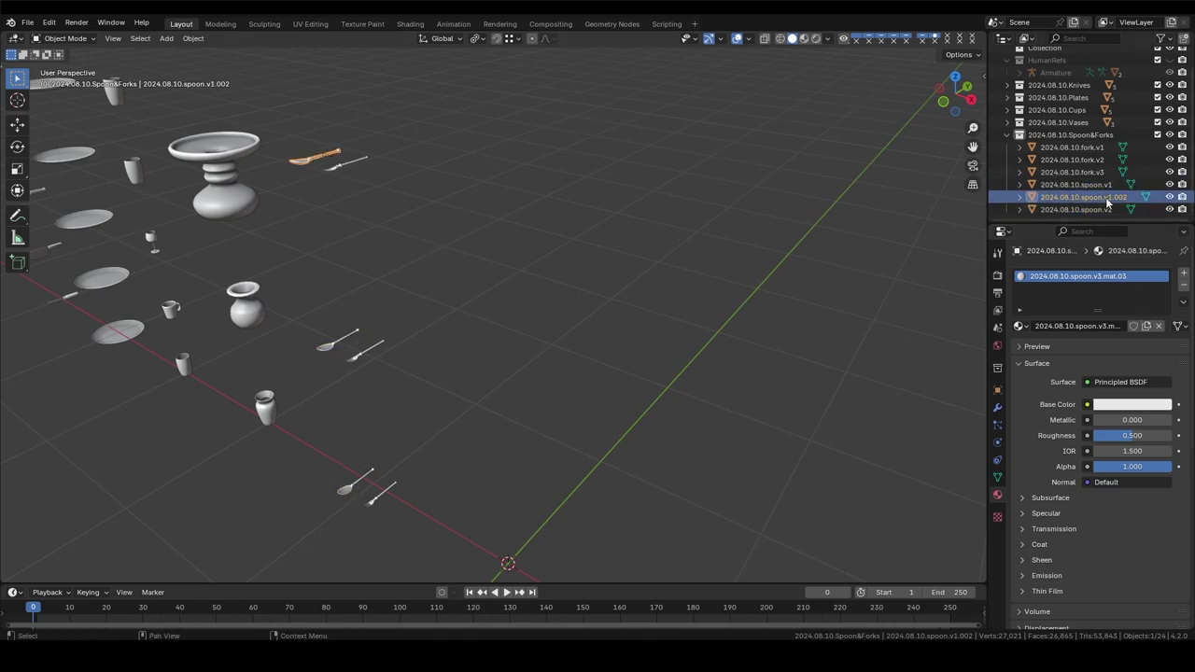
text(3)
key(ctrl+s)
key(KP_7)
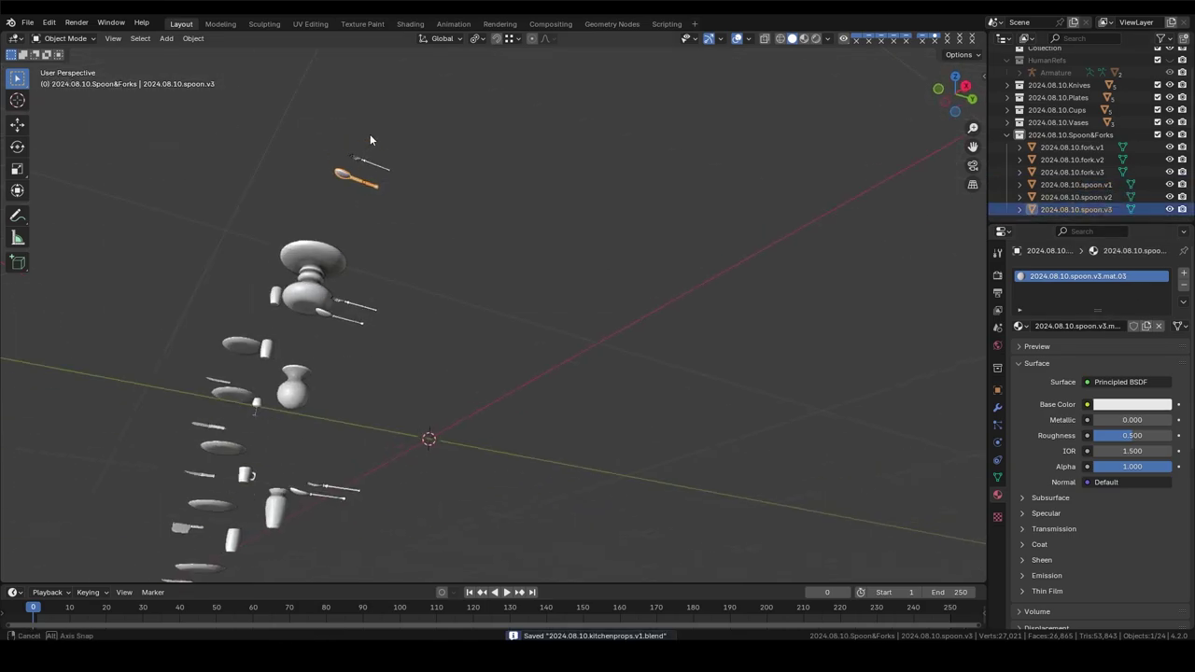
Step: Move all the cutlery -1 m along X and save the scene
key(a)
key(g)
key(x)
text(-1)
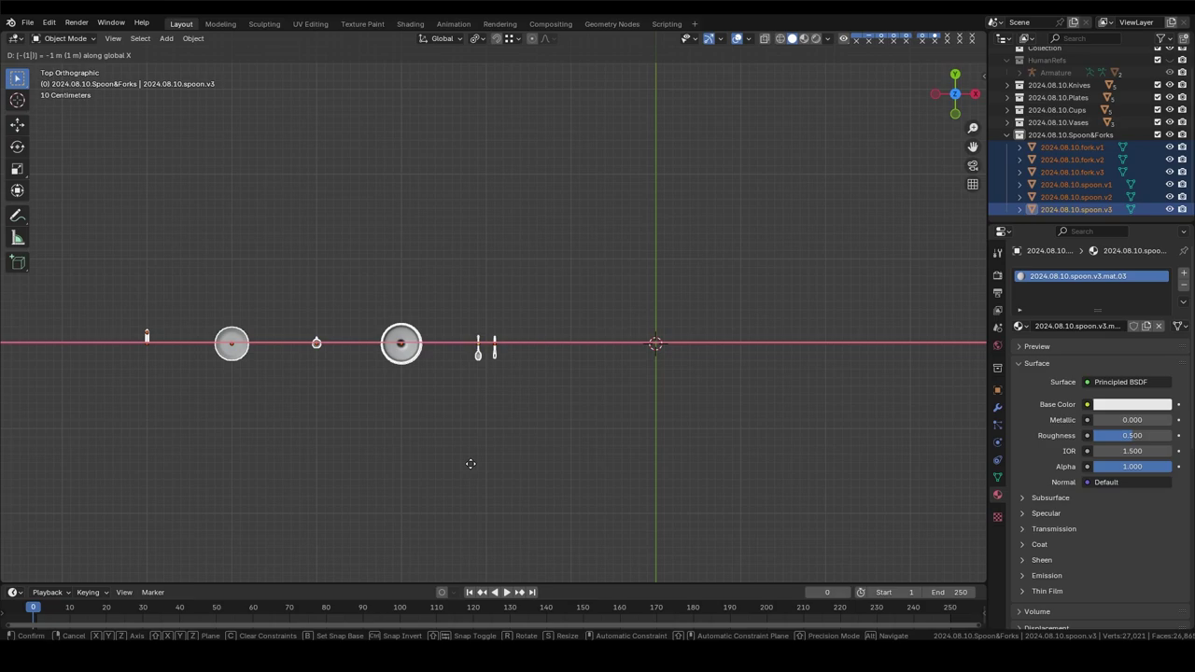
key(Return)
middle_drag(470, 464, 557, 315)
key(KP_1)
key(ctrl+s)
Step: Add a Bezier curve, delete its default points, sketch a hook-shaped bowl profile and reshape its handles
key(shift+a)
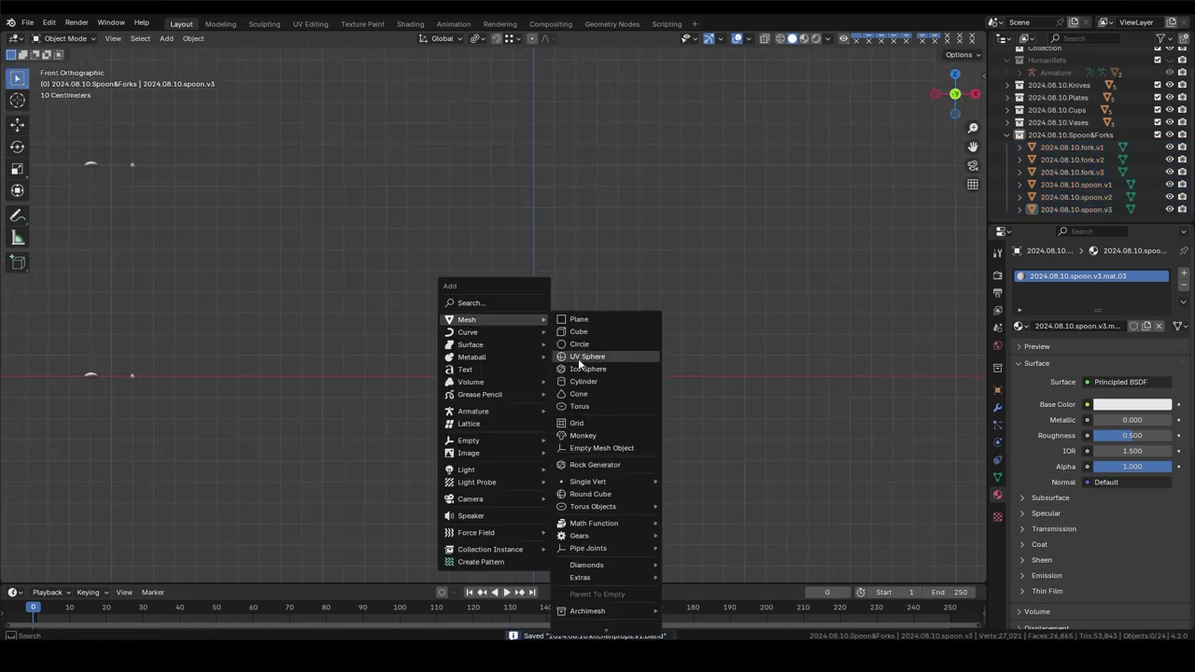
click(583, 74)
key(Tab)
key(x)
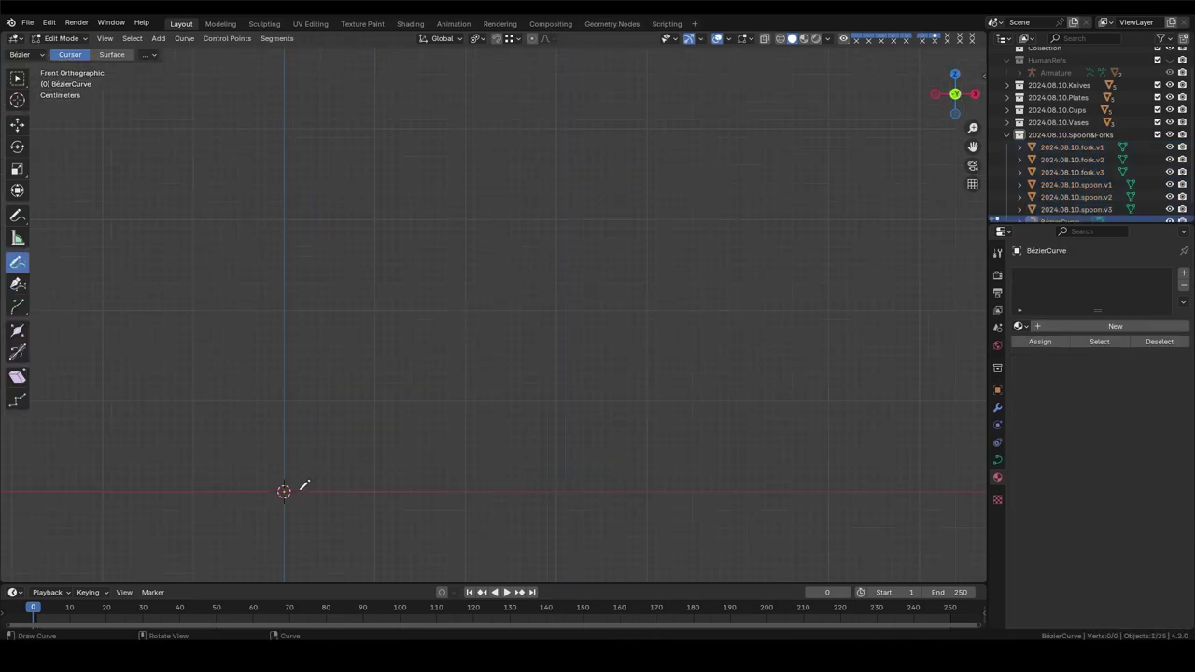
drag(318, 467, 316, 469)
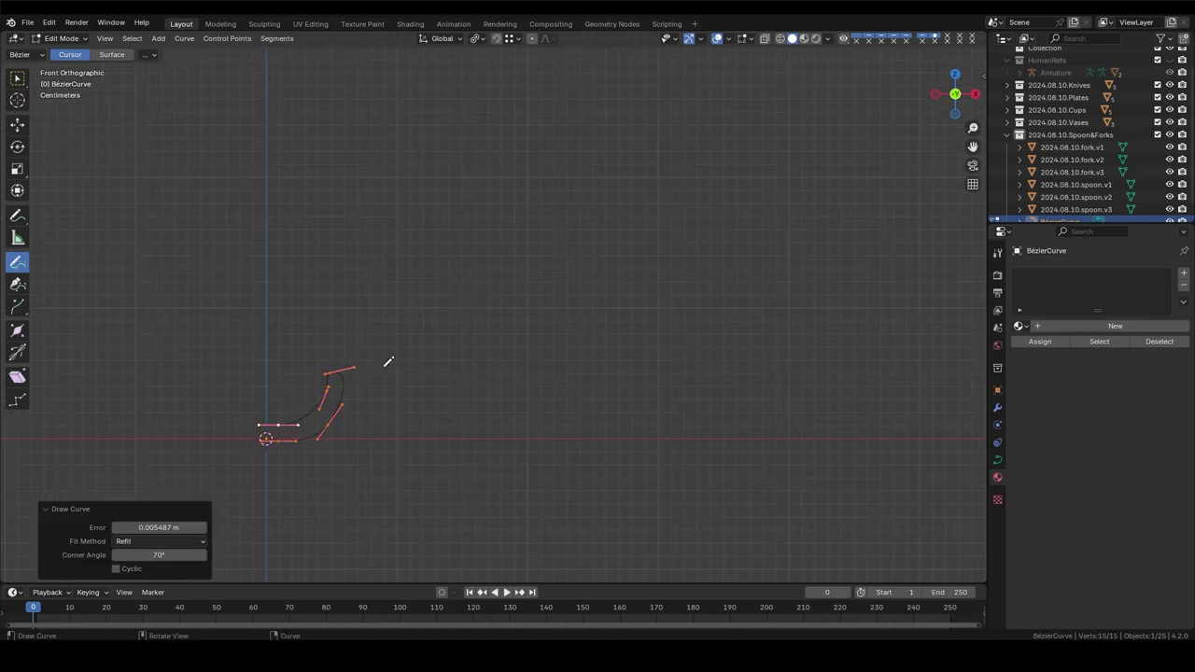
scroll(389, 358, up, 5)
key(w)
drag(442, 200, 402, 238)
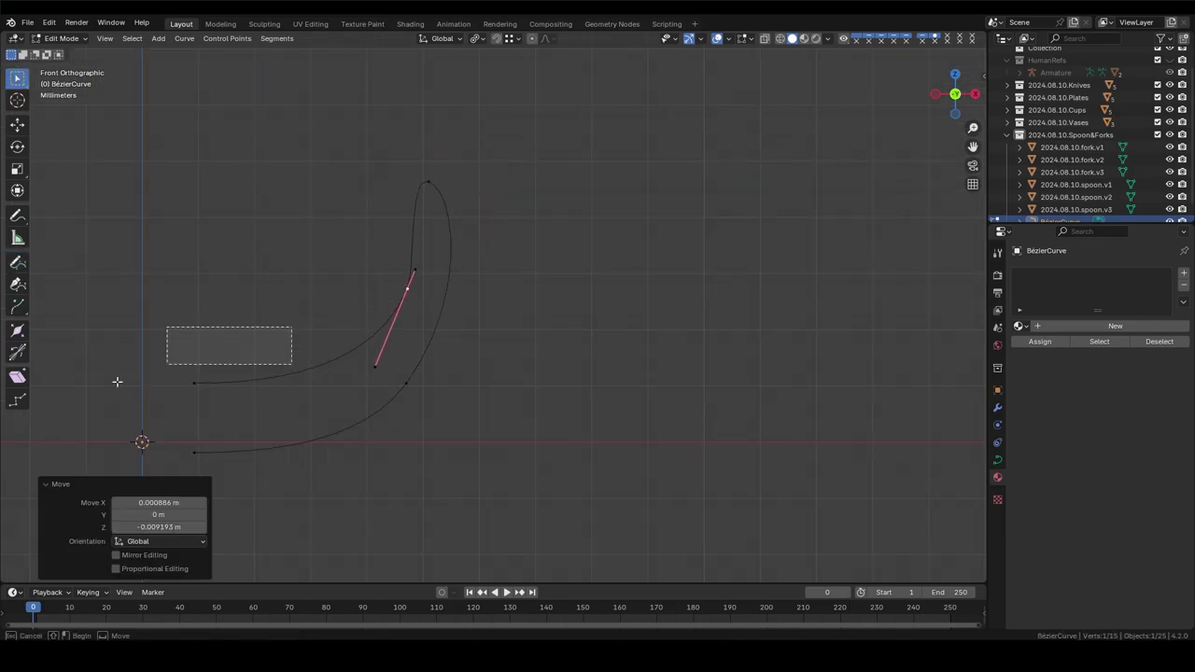
mouse_move(414, 296)
mouse_down()
mouse_move(414, 257)
mouse_move(390, 326)
mouse_up()
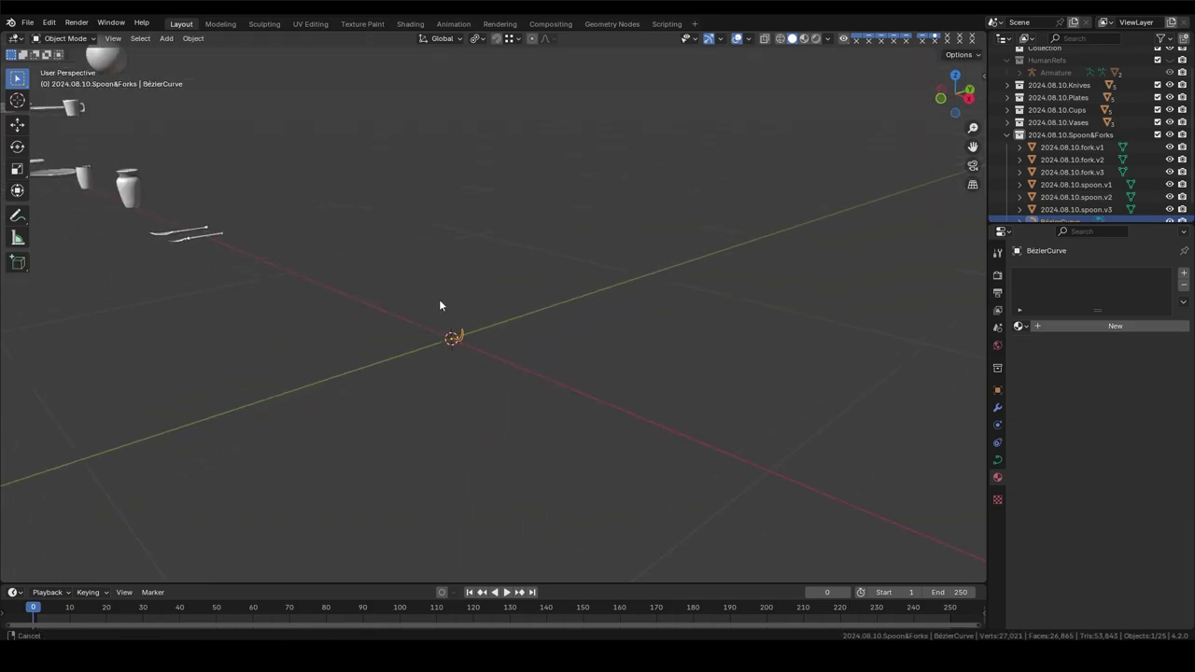
Step: Spin the profile with a Screw modifier, convert it to a mesh and grid-fill the bottom hole
click(998, 407)
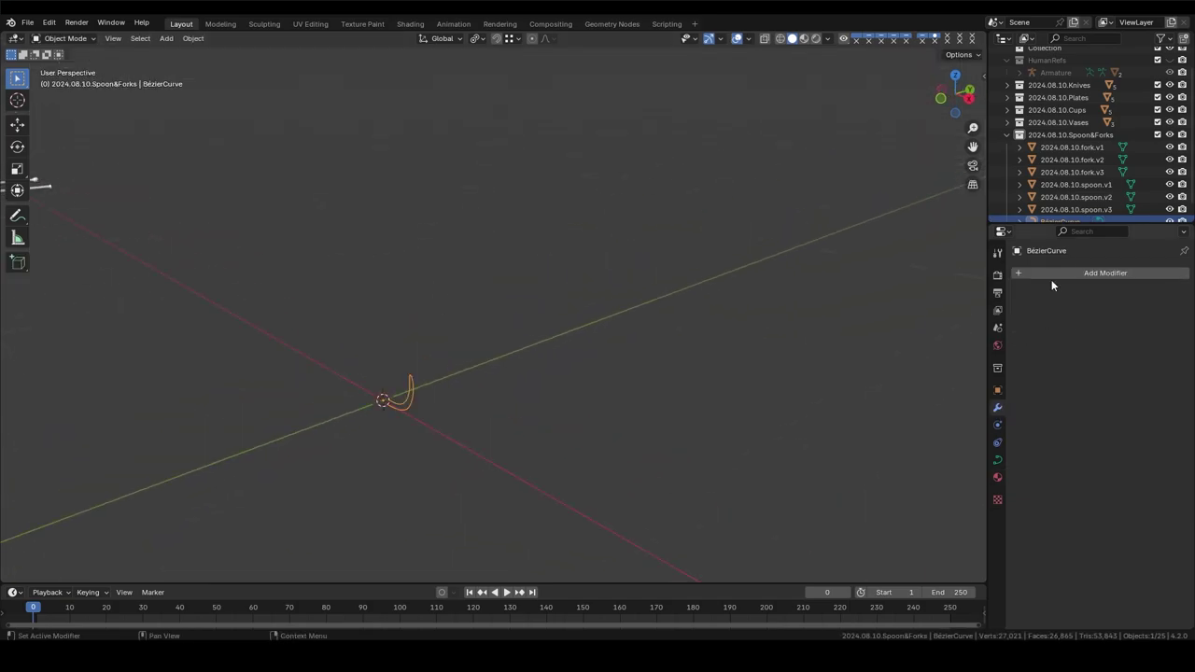
click(1051, 276)
click(1100, 360)
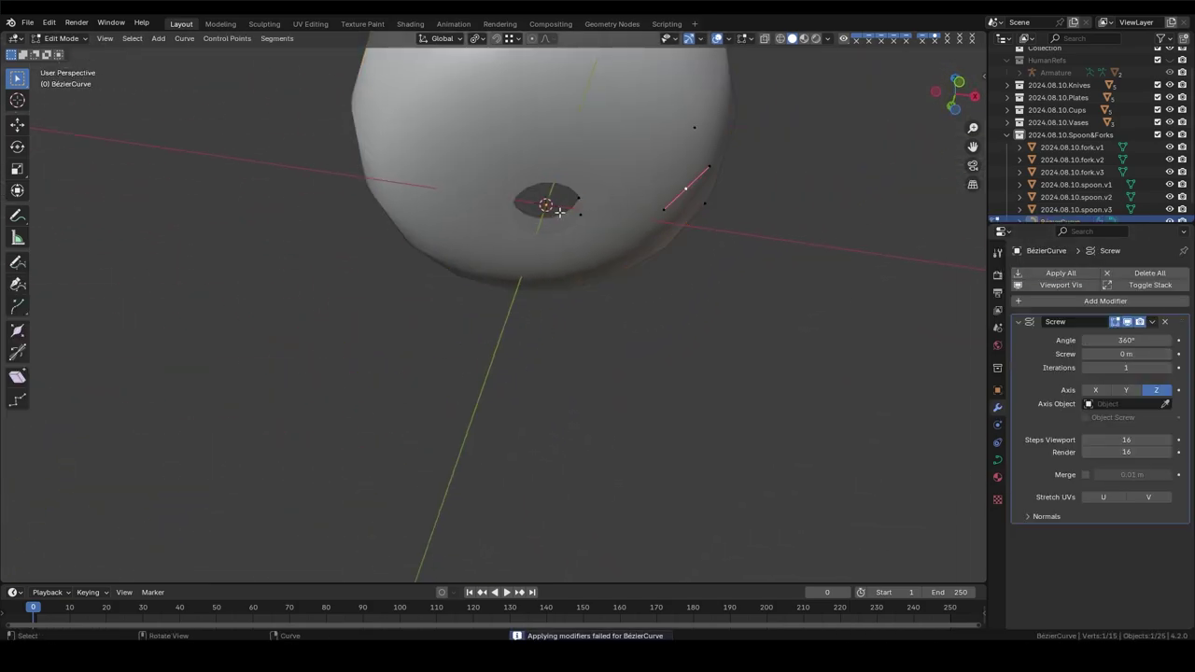
key(ctrl+f)
click(626, 239)
click(202, 556)
Step: Select a vertical edge loop as the seam and unwrap the whole bowl in UV Editing
mouse_move(523, 374)
middle_down()
mouse_move(555, 267)
mouse_move(477, 155)
middle_up()
scroll(526, 356, up, 3)
scroll(526, 356, down, 2)
alt+click(526, 355)
scroll(477, 155, down, 5)
click(297, 26)
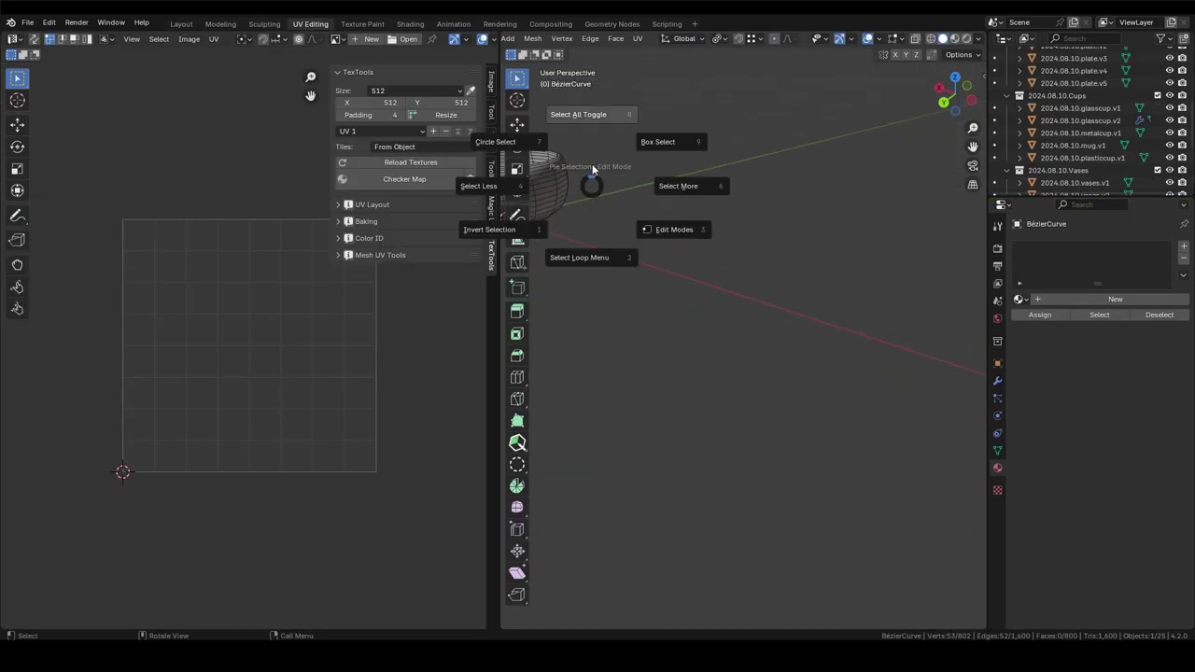
key(a)
key(u)
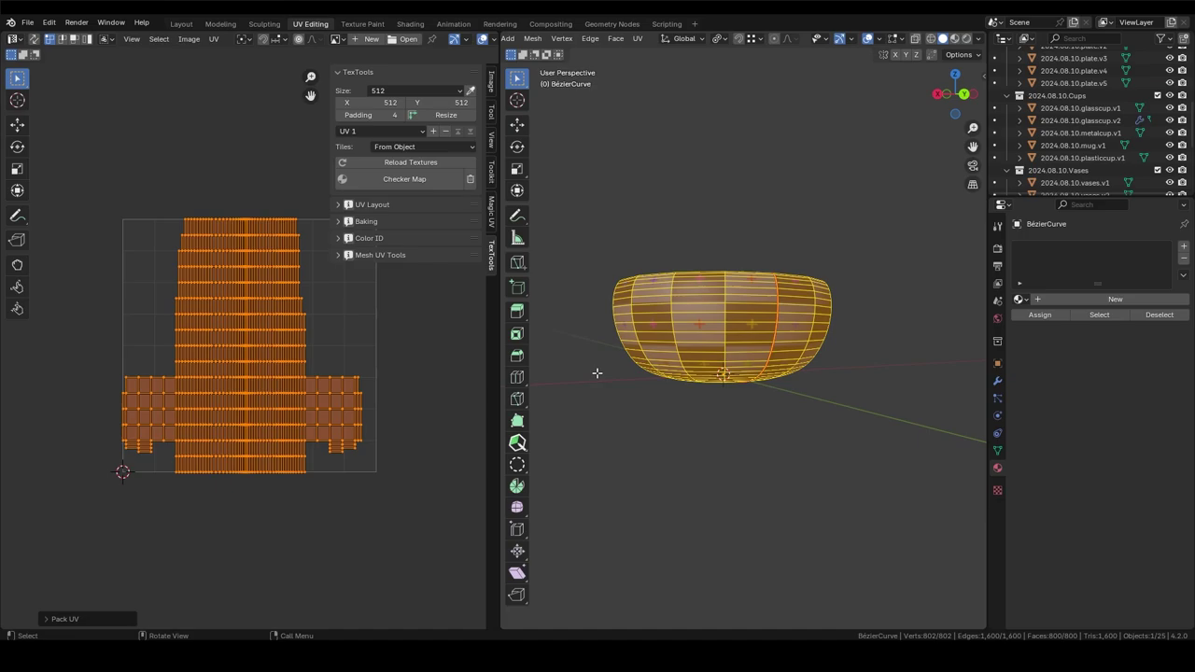
key(Tab)
Step: Back in the Layout workspace, frame the bowl and save the scene
middle_drag(728, 308, 949, 295)
click(181, 23)
mouse_move(426, 251)
middle_down()
mouse_move(291, 184)
mouse_move(570, 439)
middle_up()
key(grave)
scroll(563, 421, up, 3)
key(ctrl+s)
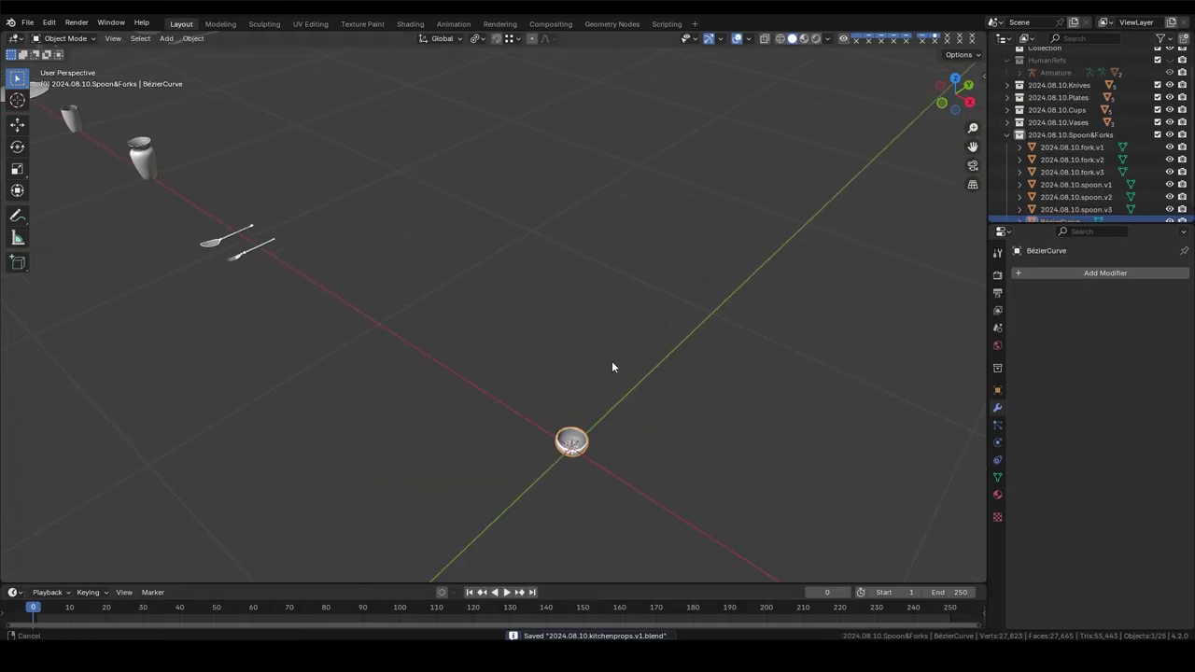
scroll(1074, 193, down, 1)
Step: Move the bowl into a new 2024.08.10.Cupplates collection and give it material 2024.08.10.cupplates.v1.mat.01
key(m)
text(2024.08.10.Cupplates)
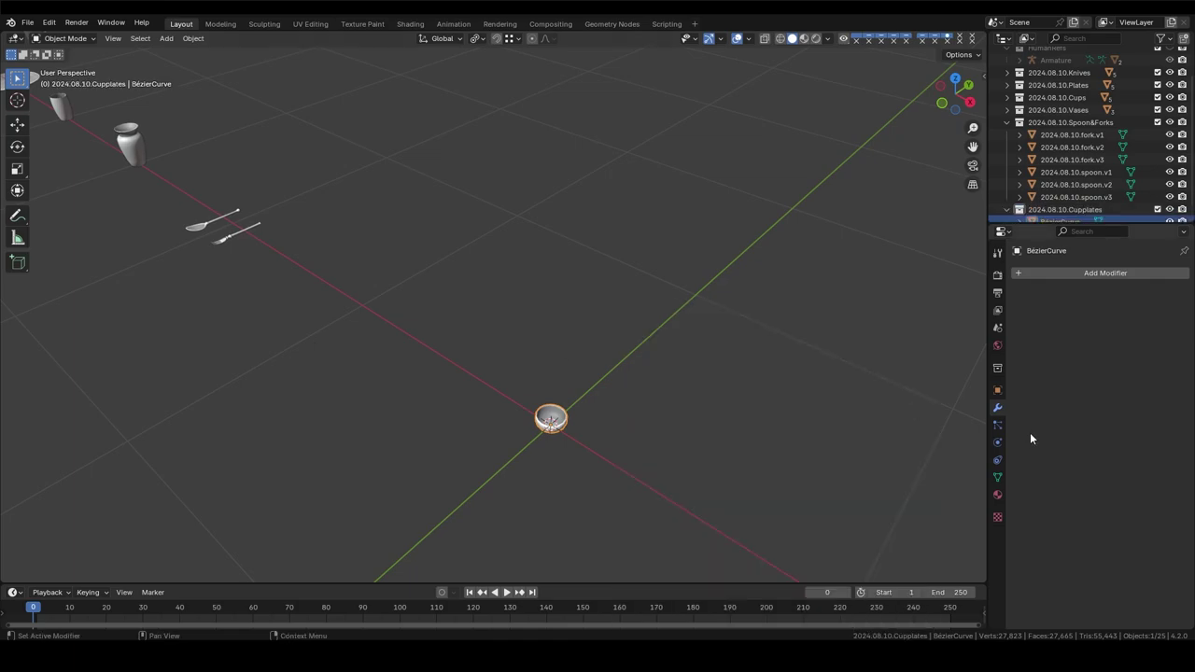
click(997, 495)
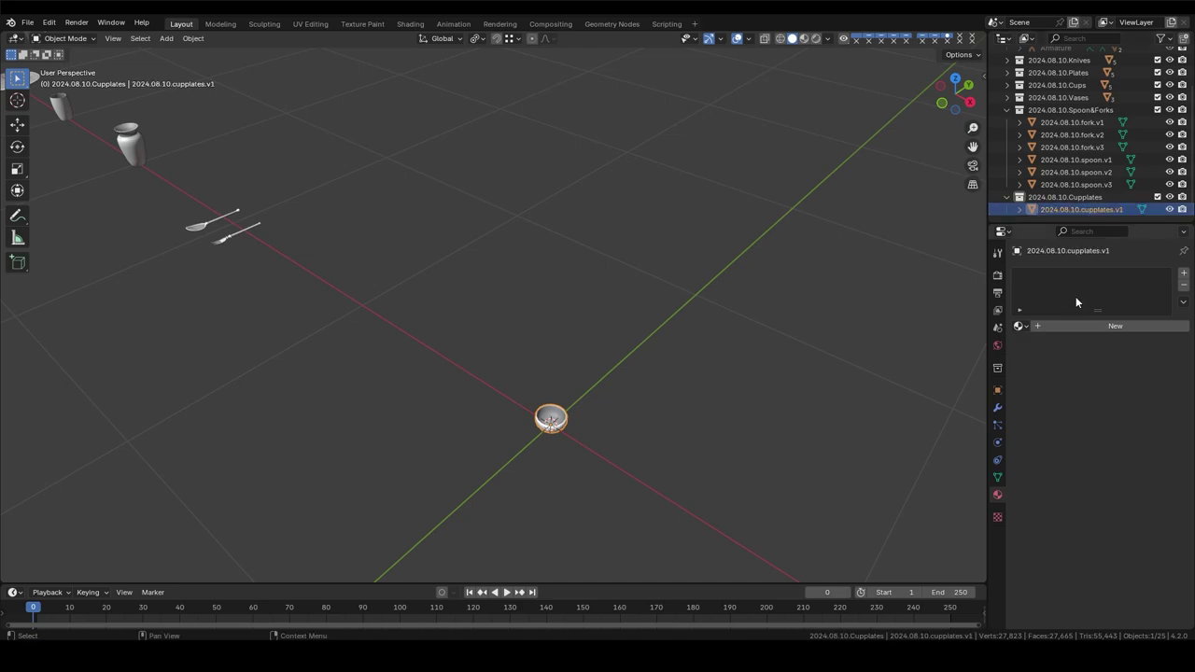
click(1087, 325)
key(Return)
Step: Show Face Orientation and recalculate the bowl's normals to face outward
key(grave)
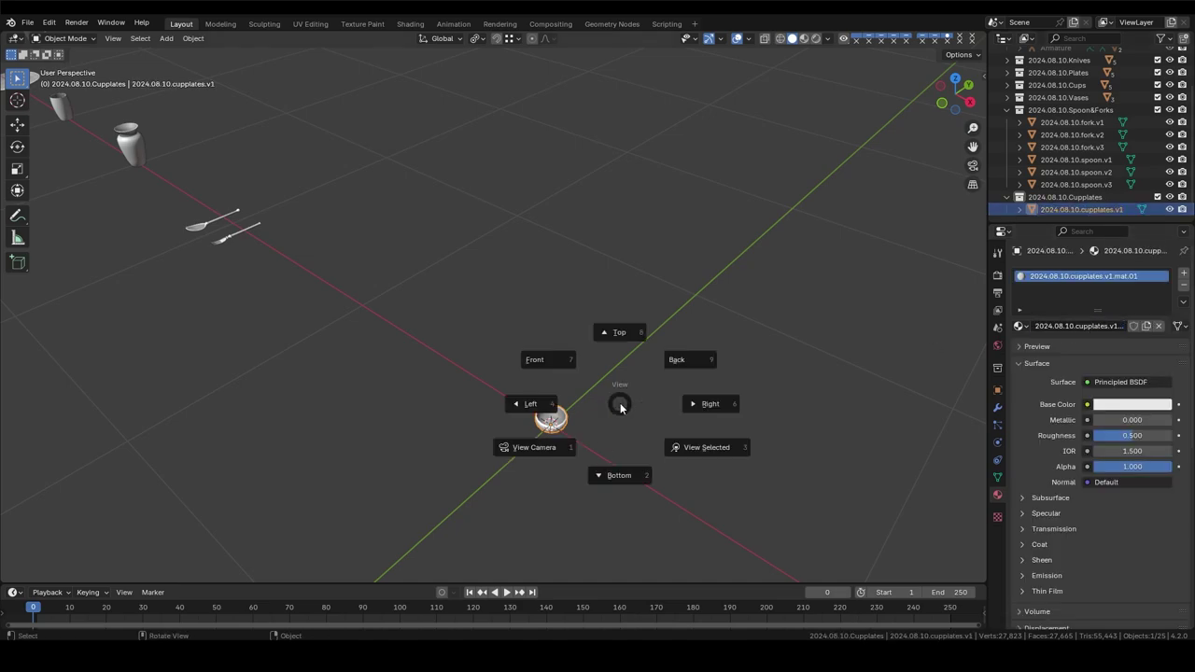
click(747, 38)
click(683, 265)
key(Tab)
key(shift+n)
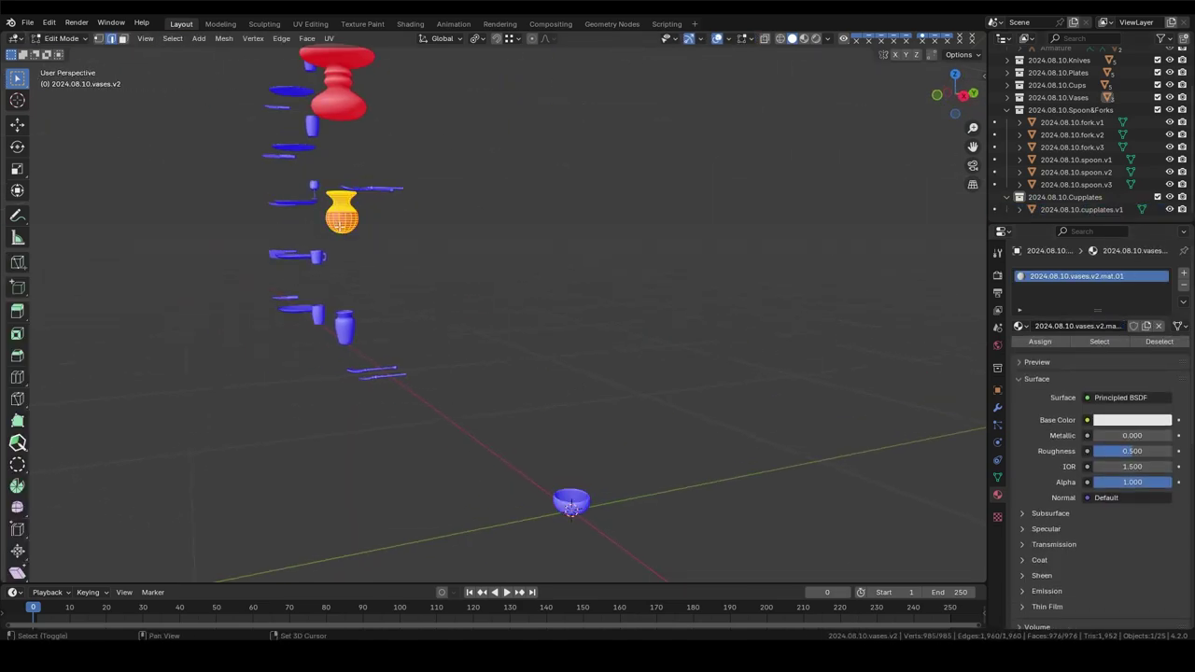
key(Tab)
key(KP_7)
click(747, 38)
Step: Hide face orientation, shift the bowl along X and stack duplicates 0.5 m above each other
click(673, 264)
key(g)
key(x)
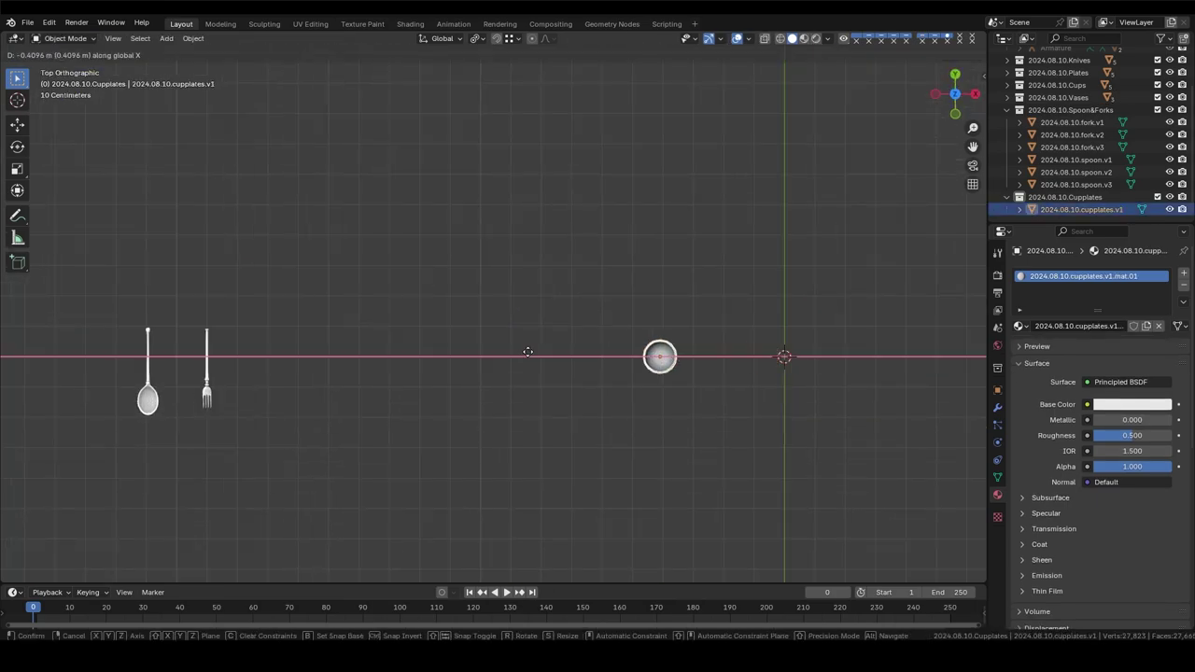
key(Return)
middle_drag(357, 350, 440, 372)
key(shift+d)
text(z)
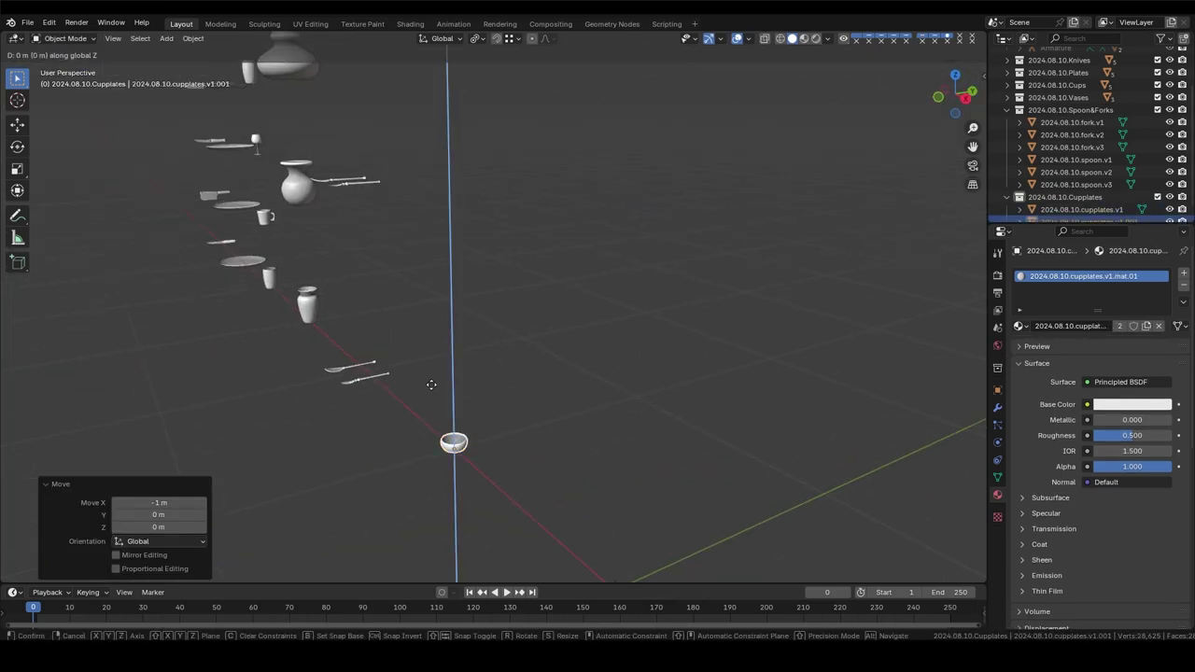
text(0.5)
key(Return)
key(shift+r)
key(shift+r)
key(shift+r)
middle_drag(521, 430, 653, 402)
scroll(1084, 140, down, 3)
Step: Rename the bowl copies to 2024.08.10.cupplates.v3, v4 and v5, then save the file
click(1082, 209)
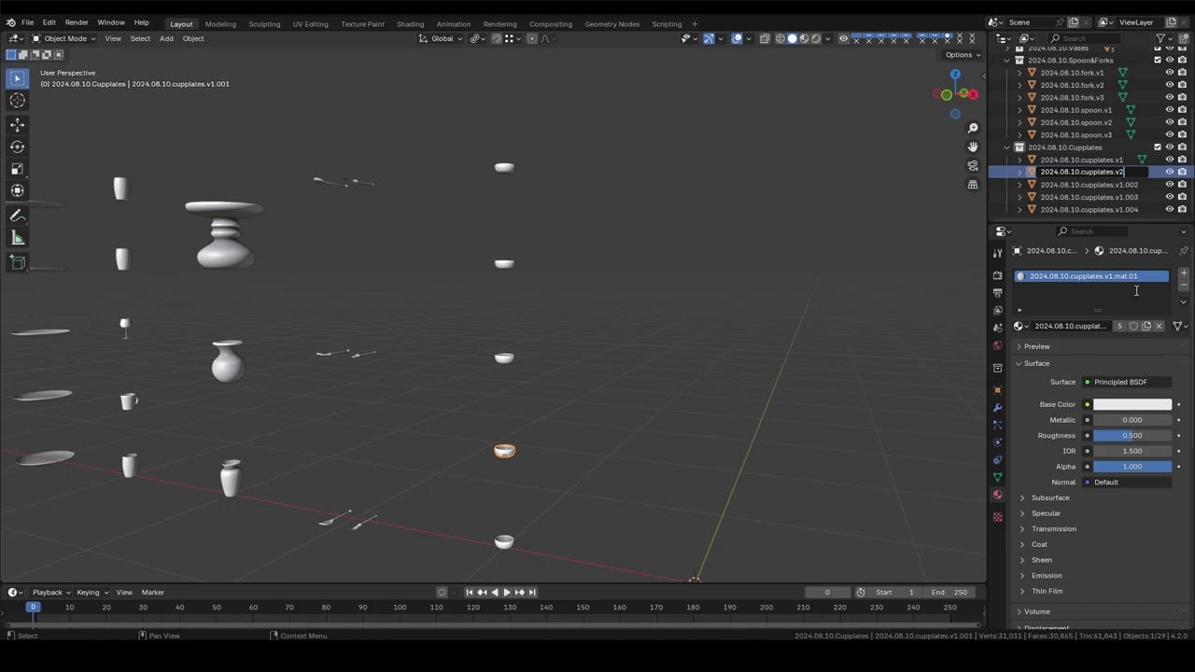
double_click(1109, 277)
click(1120, 173)
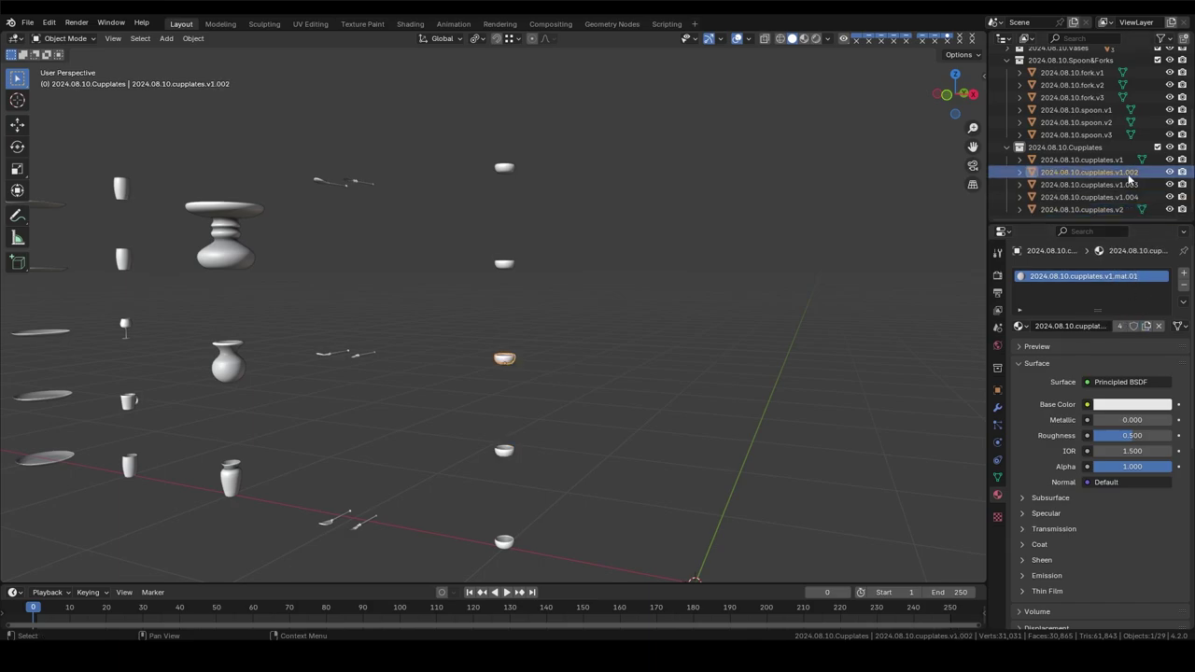
double_click(1088, 173)
text(2024.08.10.cupplates.v3)
key(Return)
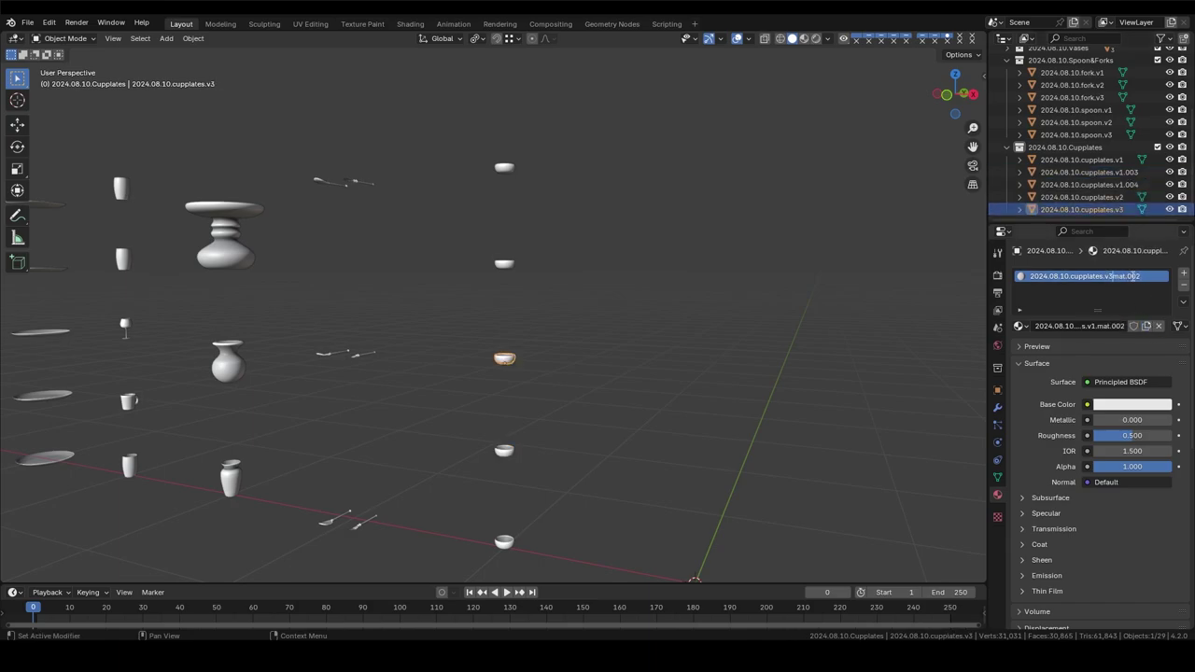
double_click(1088, 185)
text(2024.08.10.cupplates.v4)
key(Return)
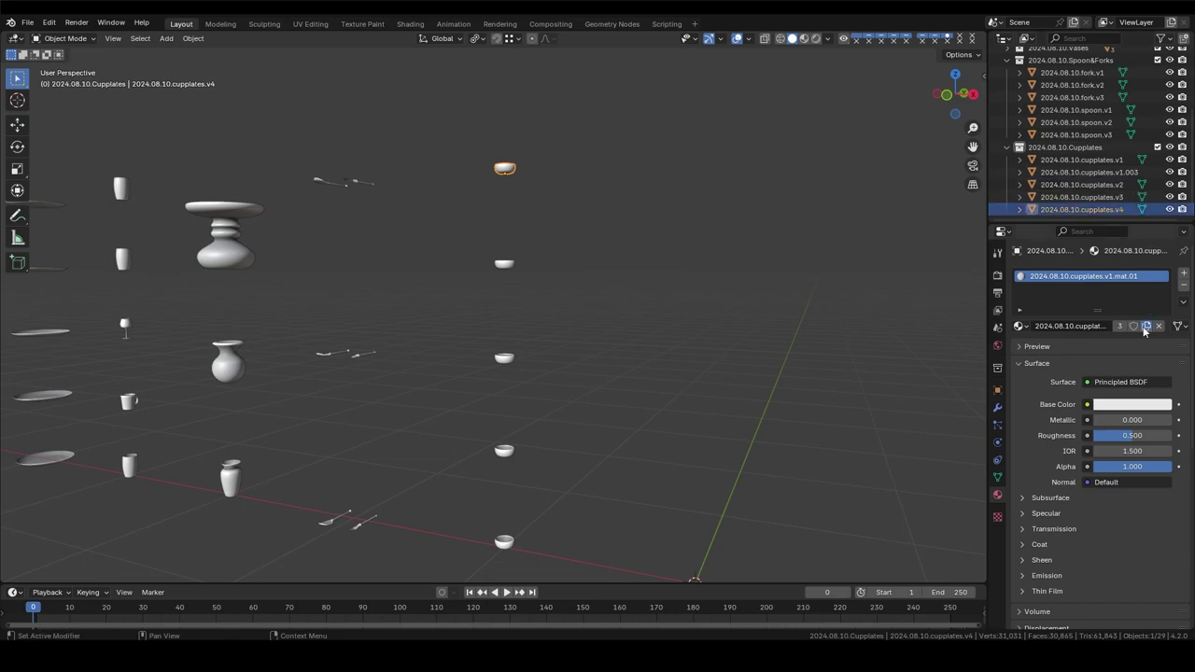
key(Return)
click(1123, 174)
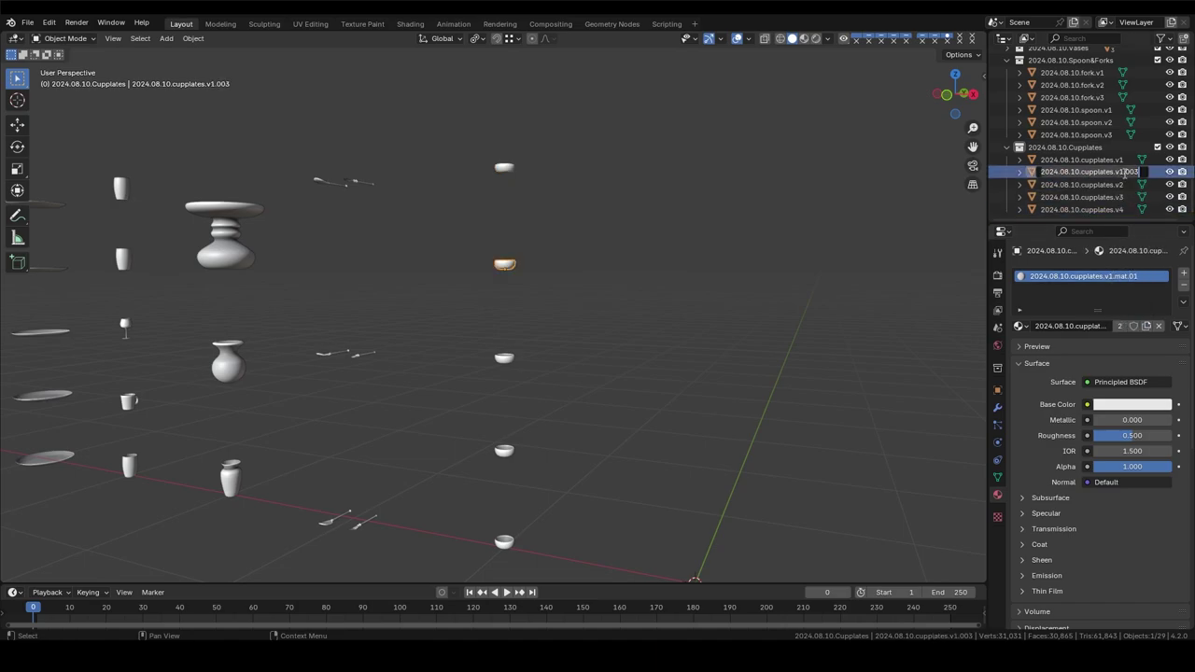
text(2024.08.10.cupplates.v5)
key(Return)
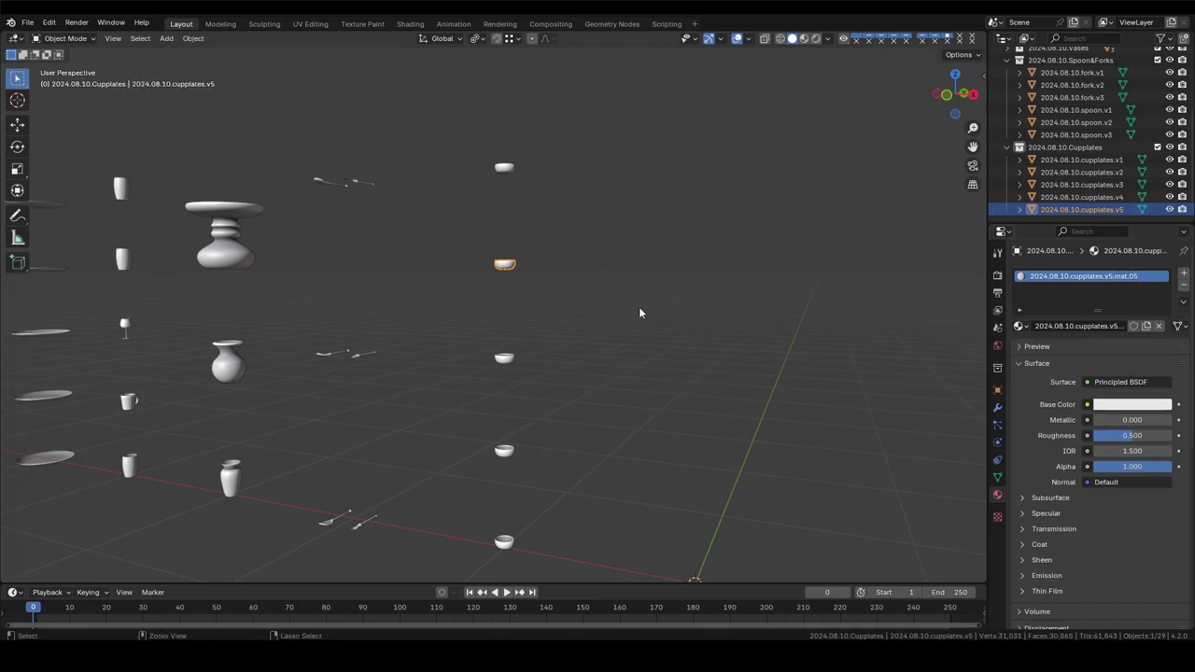
click(509, 171)
key(ctrl+s)
Step: Select the bottom bowl cupplates.v1, save, and inspect the props from several angles
click(505, 540)
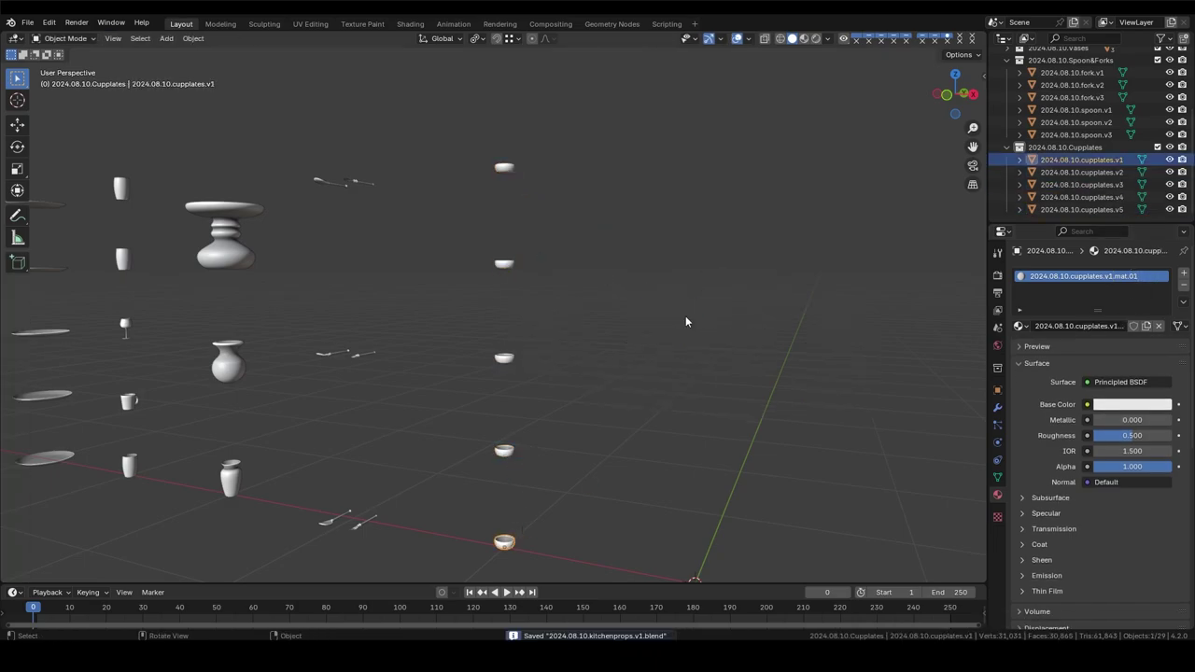
key(grave)
middle_drag(533, 232, 483, 230)
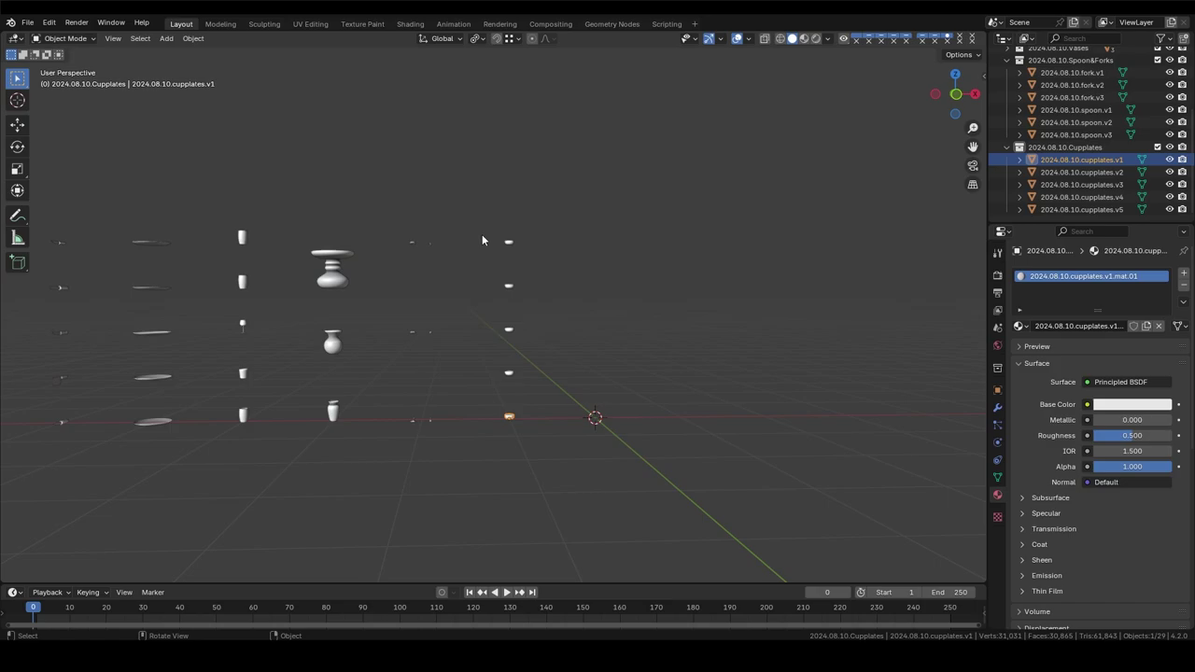
key(ctrl+s)
mouse_move(411, 250)
middle_down()
mouse_move(449, 296)
mouse_move(570, 272)
mouse_move(538, 234)
middle_up()
click(828, 38)
click(748, 38)
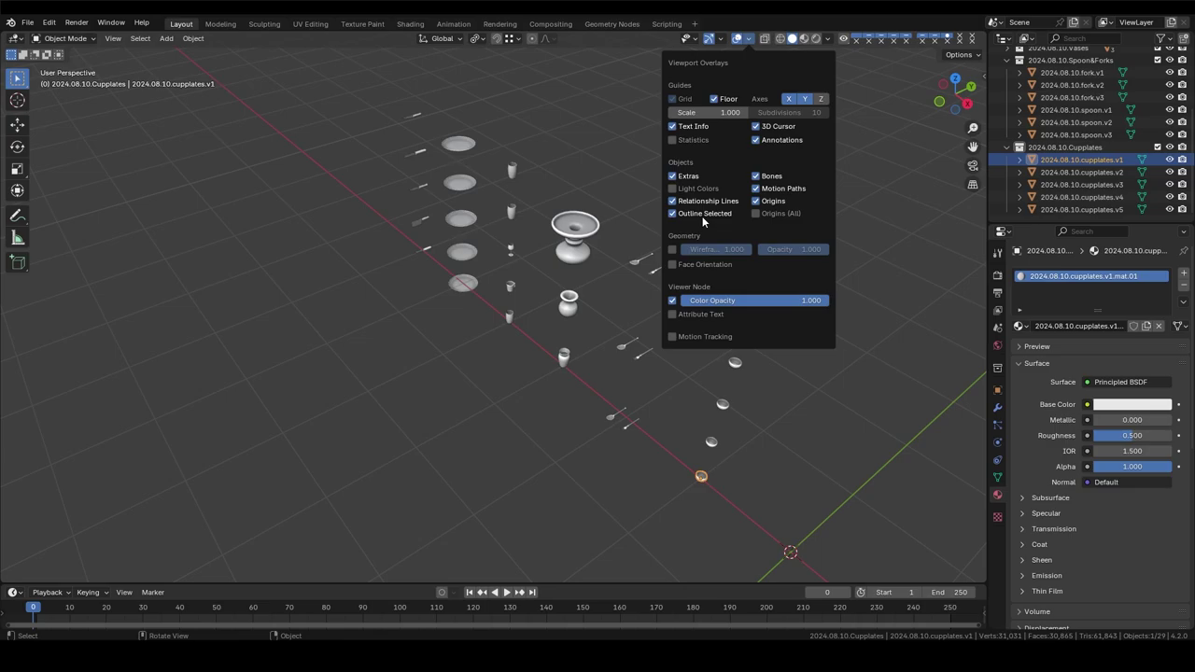
middle_drag(685, 292, 452, 252)
scroll(452, 252, up, 3)
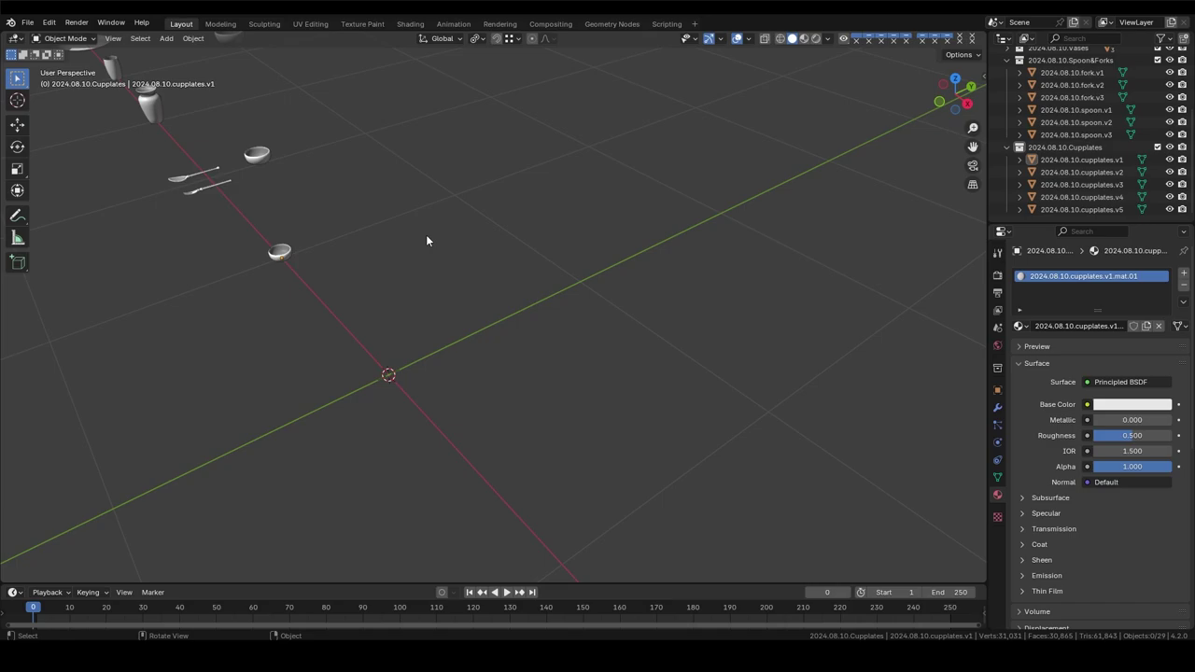
mouse_move(427, 241)
middle_down()
mouse_move(333, 315)
mouse_move(392, 322)
middle_up()
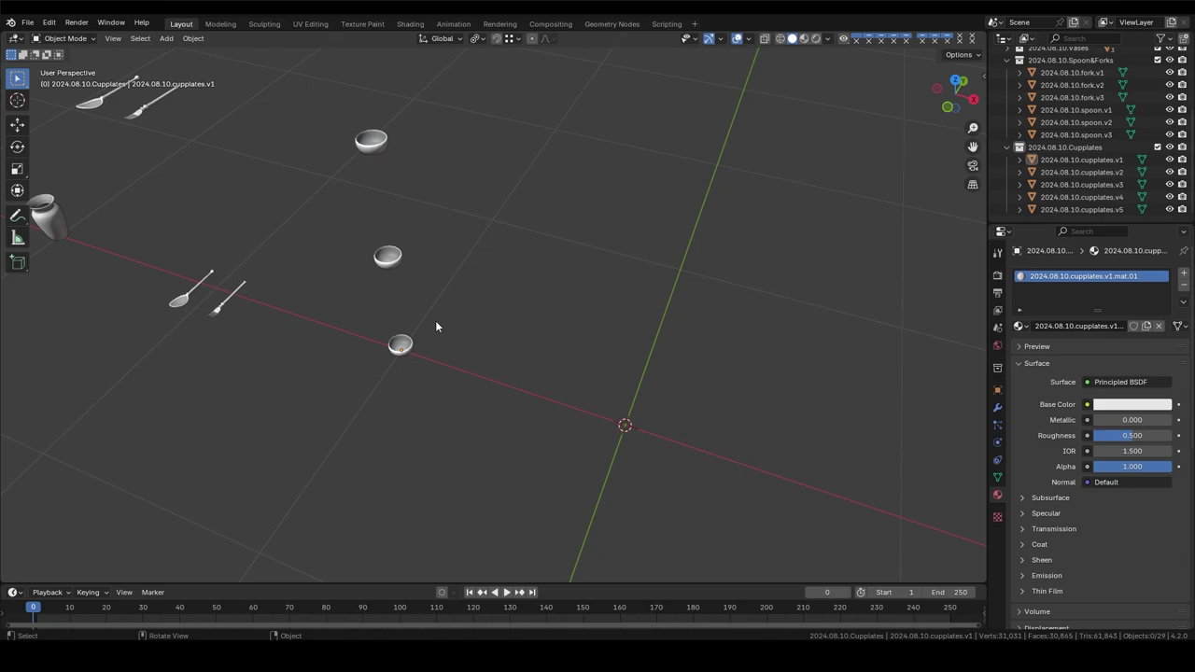
scroll(439, 290, down, 5)
scroll(504, 243, down, 3)
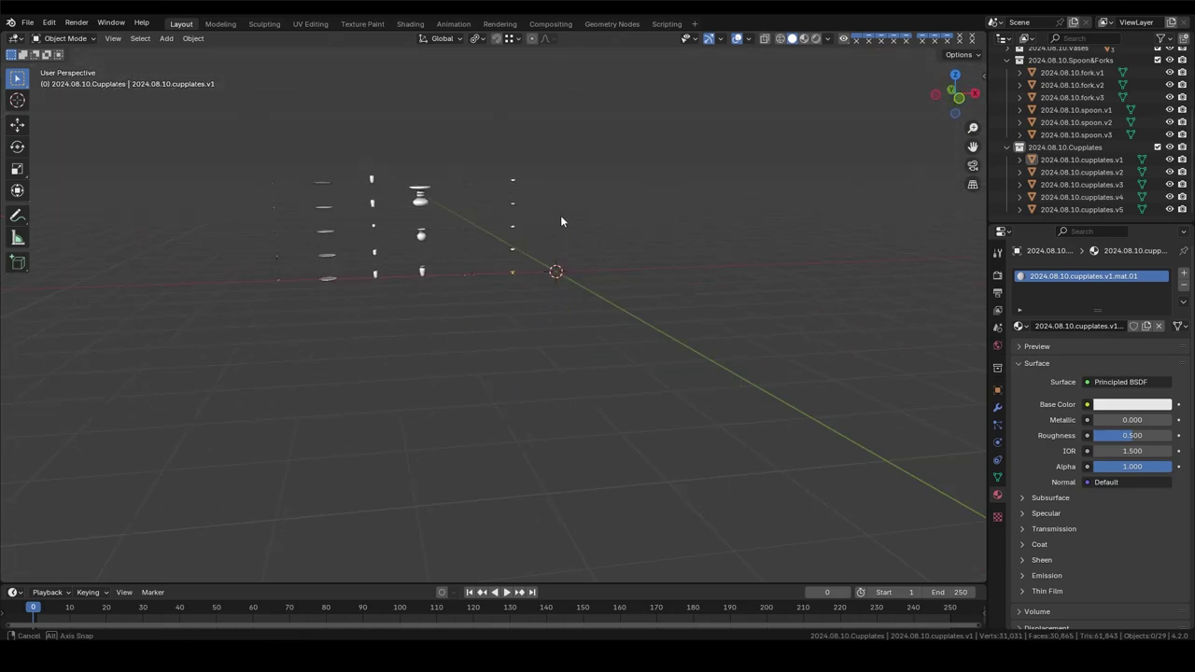
scroll(1054, 129, up, 5)
Step: Create a Little Parts collection and move all the prop collections into it
right_click(1038, 188)
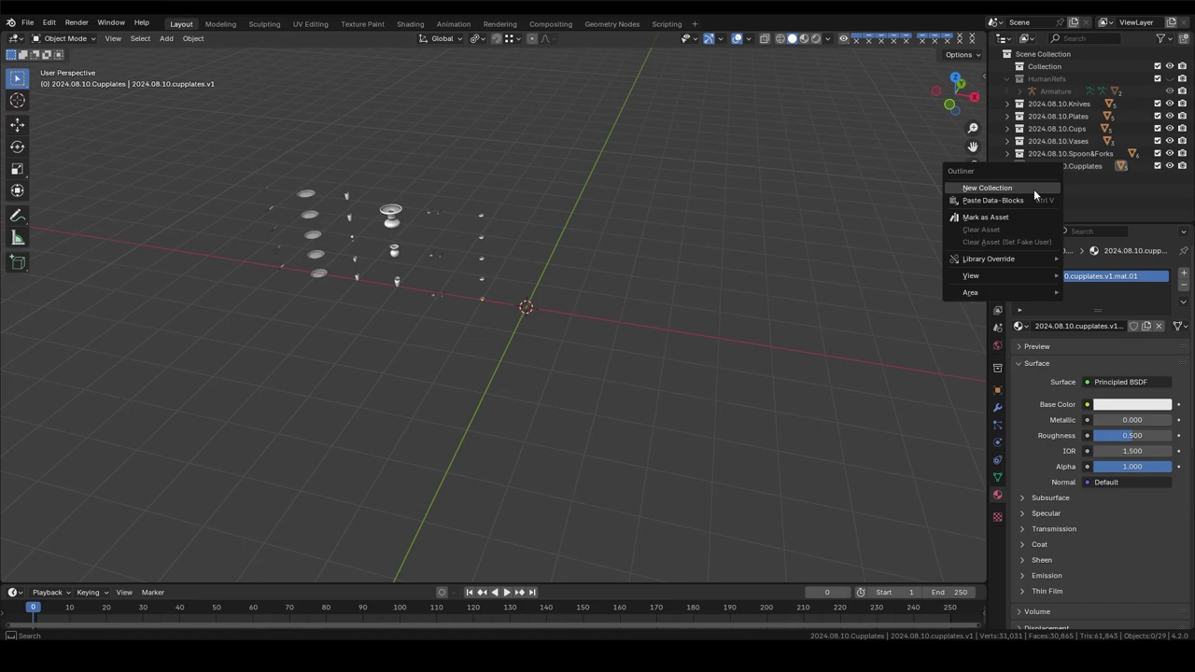
click(1034, 183)
double_click(1068, 178)
text(Little Parts)
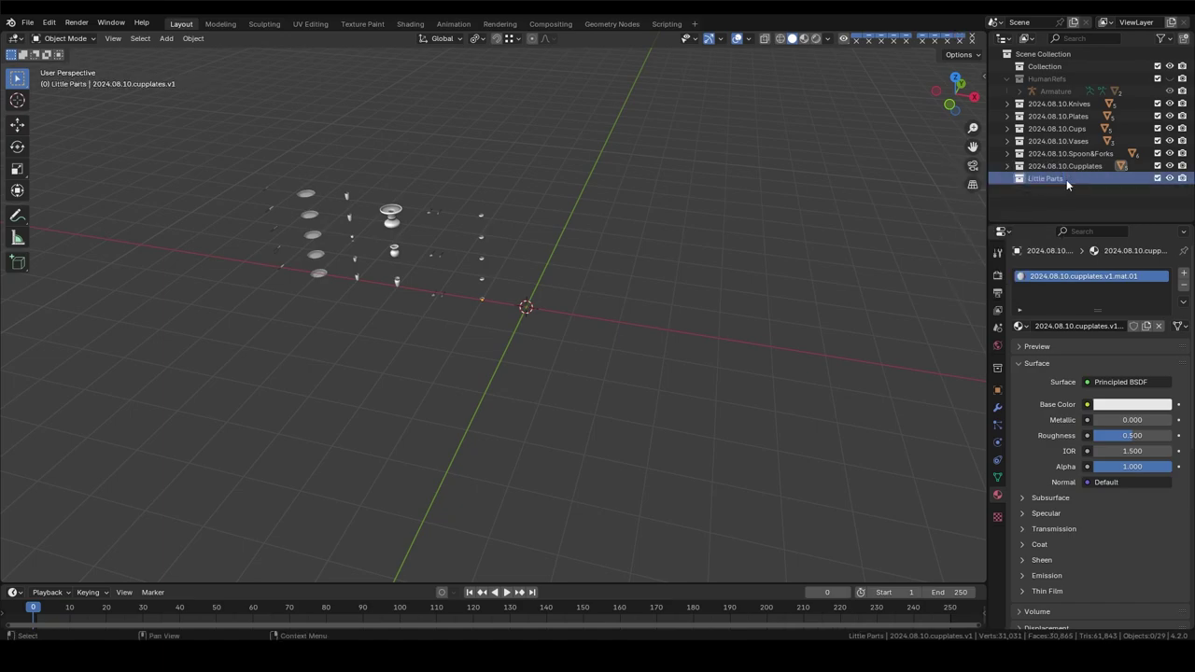
mouse_move(1068, 184)
mouse_down()
mouse_move(1060, 104)
mouse_move(1056, 178)
mouse_up()
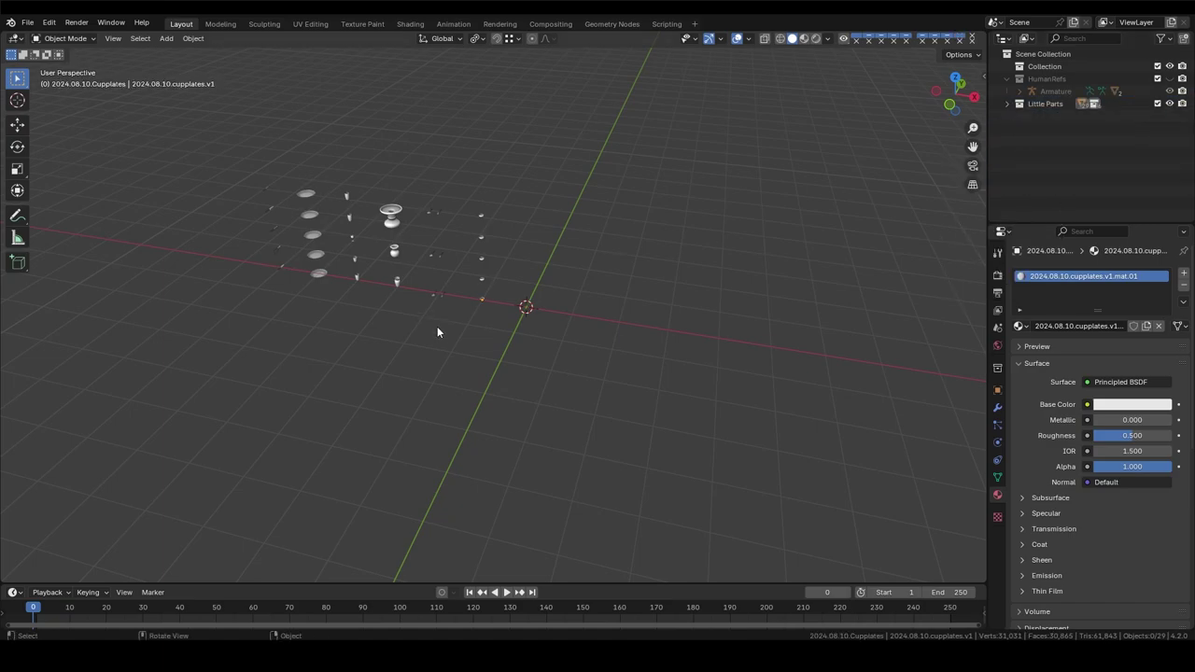
Step: Add a cube to the scene at the origin
scroll(449, 355, up, 3)
scroll(461, 377, up, 2)
key(shift+a)
click(653, 224)
Step: Shrink the new cube and raise it above the floor along Z
key(s)
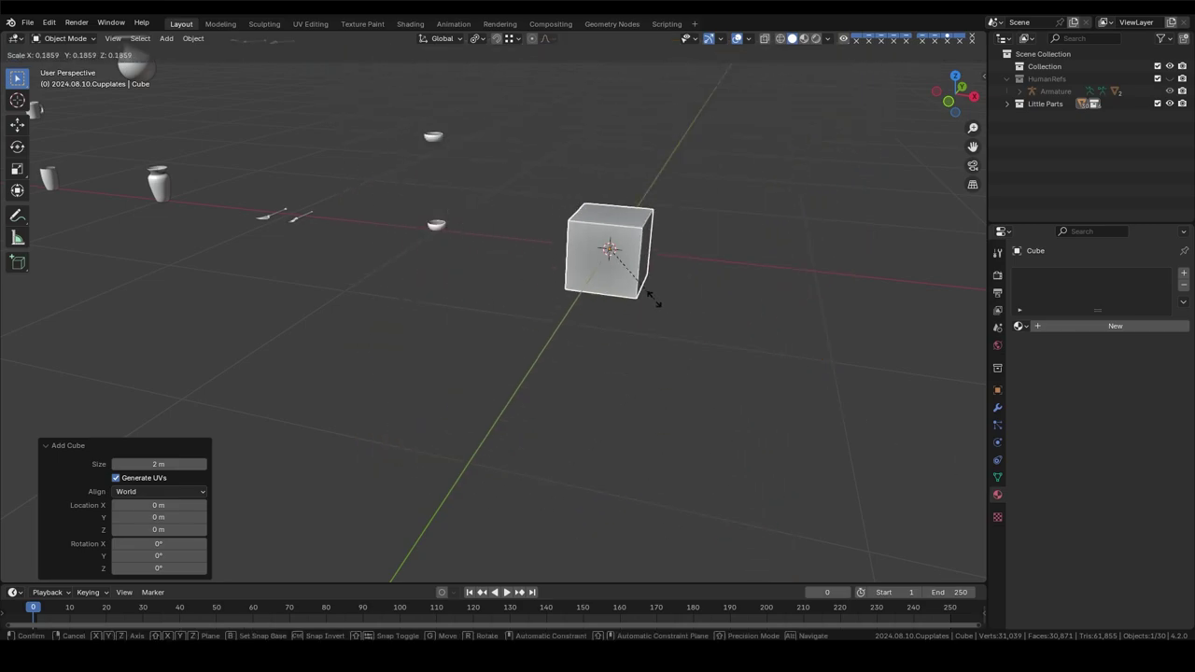
click(653, 301)
key(g)
key(z)
click(564, 310)
key(KP_3)
key(g)
key(z)
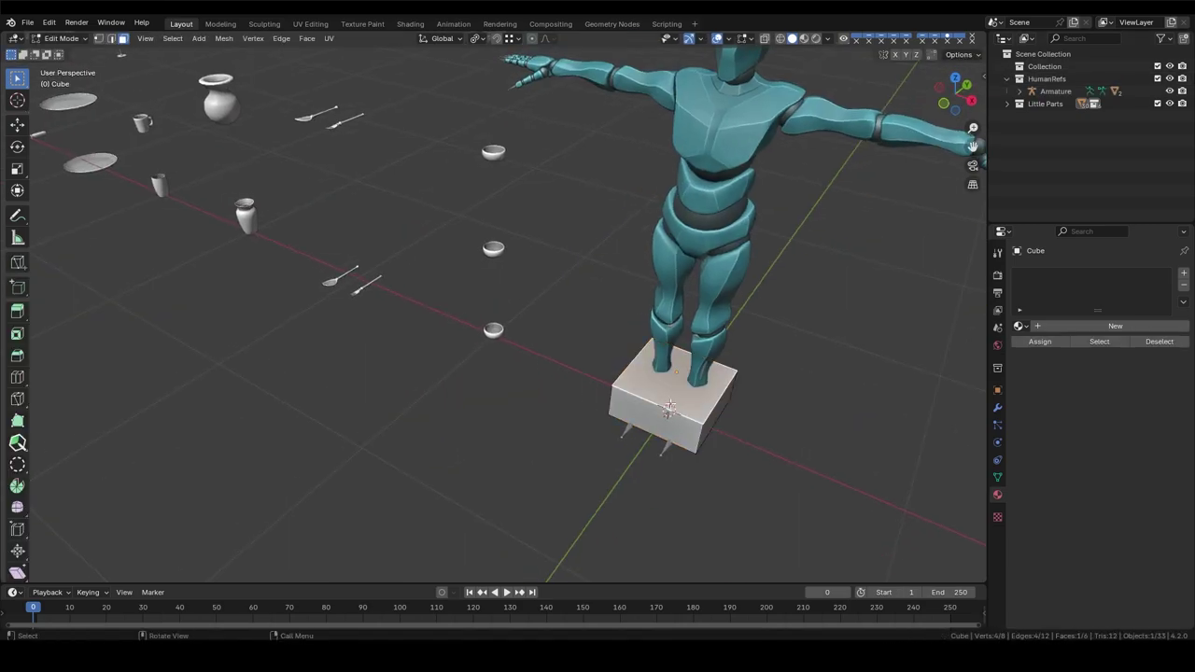
mouse_move(670, 408)
middle_down()
mouse_move(598, 430)
mouse_move(547, 365)
mouse_move(628, 456)
mouse_move(654, 392)
middle_up()
Step: Reduce the box's depth along Y and widen it along X
key(a)
key(s)
key(y)
click(559, 451)
key(shift+s)
key(Escape)
key(s)
key(x)
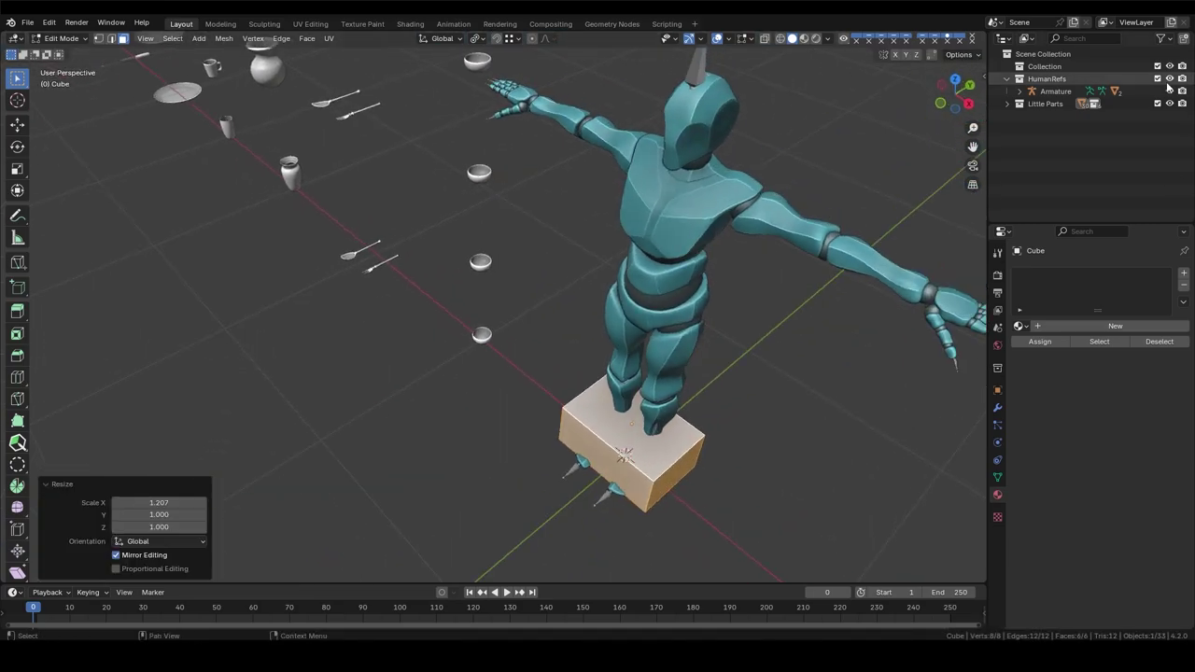
Step: Hide the HumanRefs figure and add a Subdivision modifier to the box
click(1170, 79)
middle_drag(840, 281, 974, 272)
click(997, 407)
click(1087, 272)
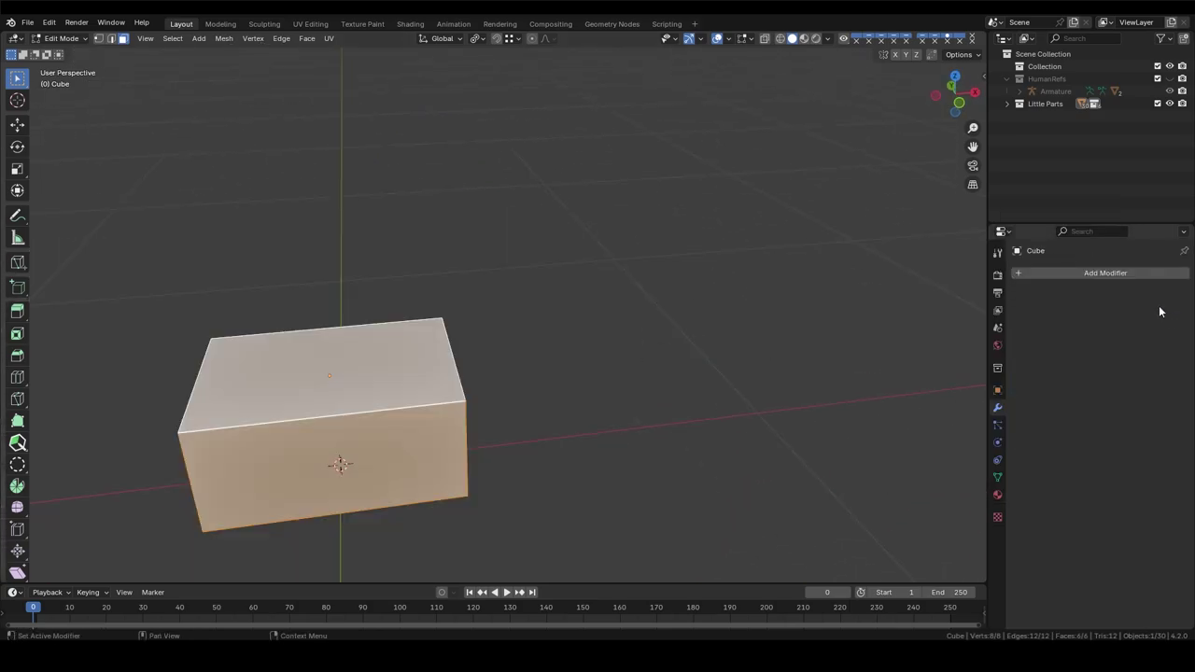
click(1158, 301)
click(939, 432)
Step: Add two edge loops across the box and spread them toward the ends along X
middle_drag(520, 414, 459, 426)
key(ctrl+r)
click(459, 425)
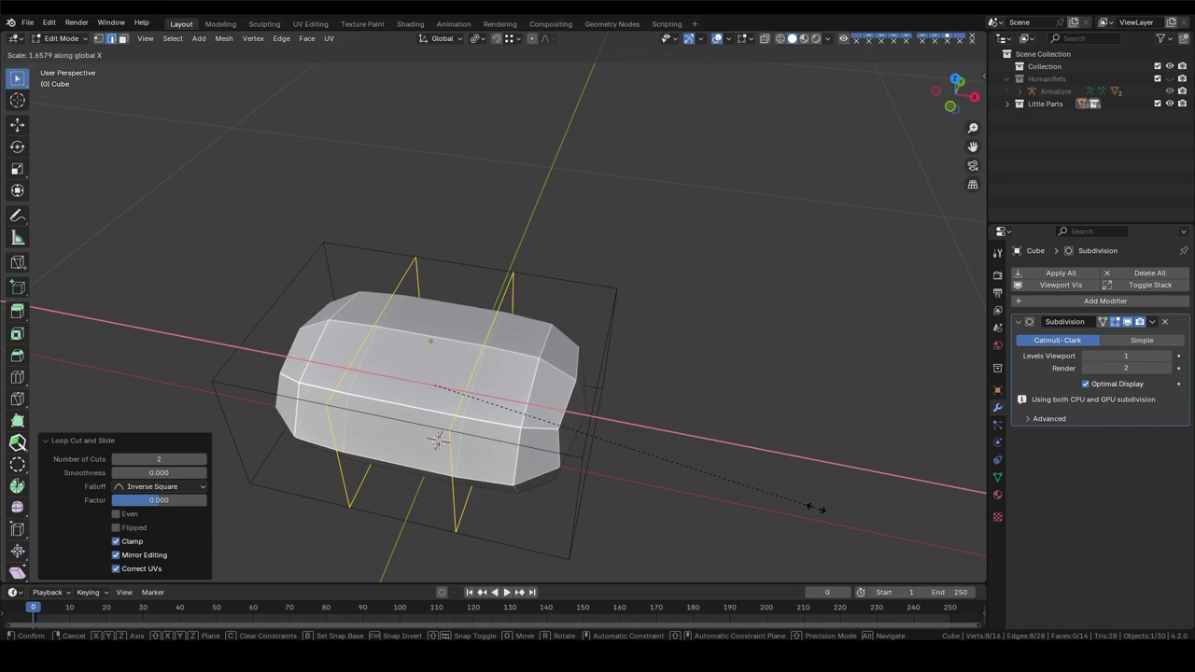
key(s)
key(x)
click(800, 507)
key(grave)
click(641, 347)
key(s)
key(x)
click(887, 495)
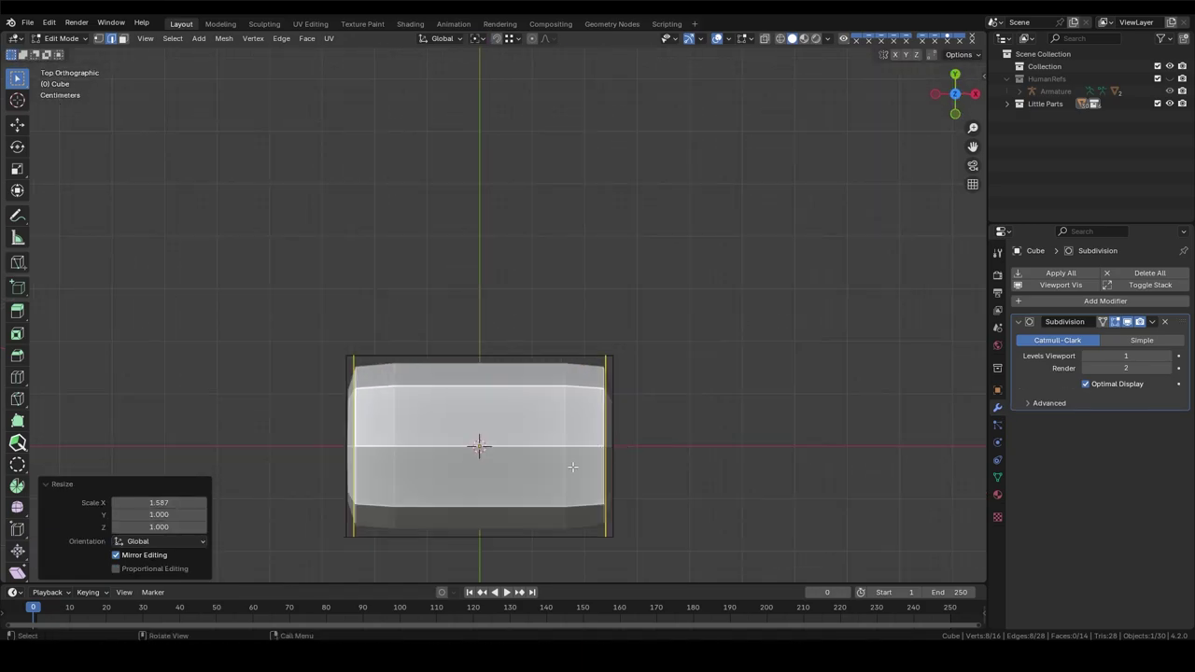
Step: Add a horizontal edge loop and lengthen the box along Y
key(ctrl+r)
click(659, 473)
key(s)
key(y)
click(707, 533)
Step: In front view, add two vertical edge loops on the front and slide them into place
mouse_move(707, 533)
middle_down()
mouse_move(600, 427)
mouse_move(582, 332)
middle_up()
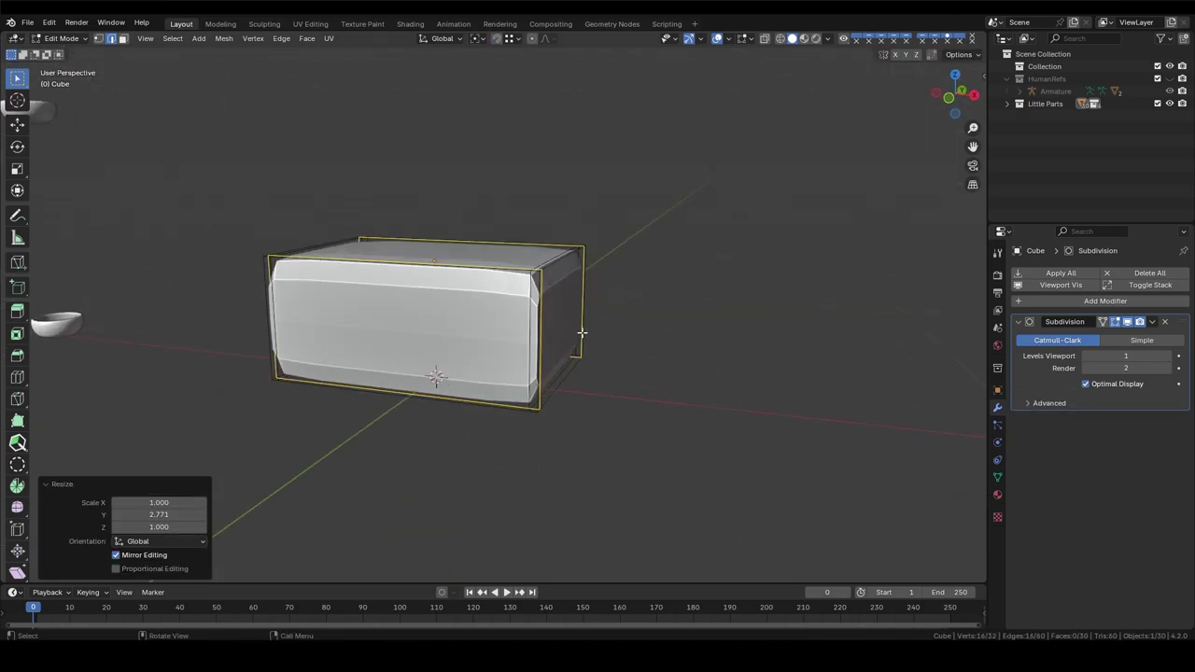
key(KP_1)
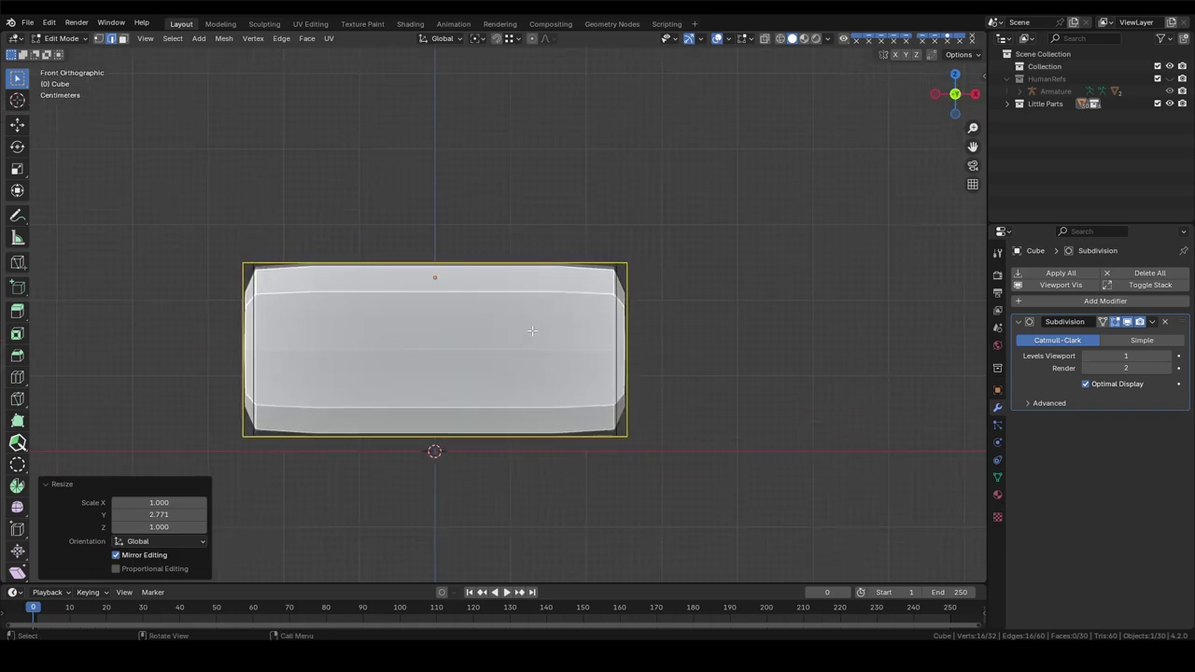
key(ctrl+r)
click(522, 280)
click(654, 289)
key(ctrl+r)
click(383, 280)
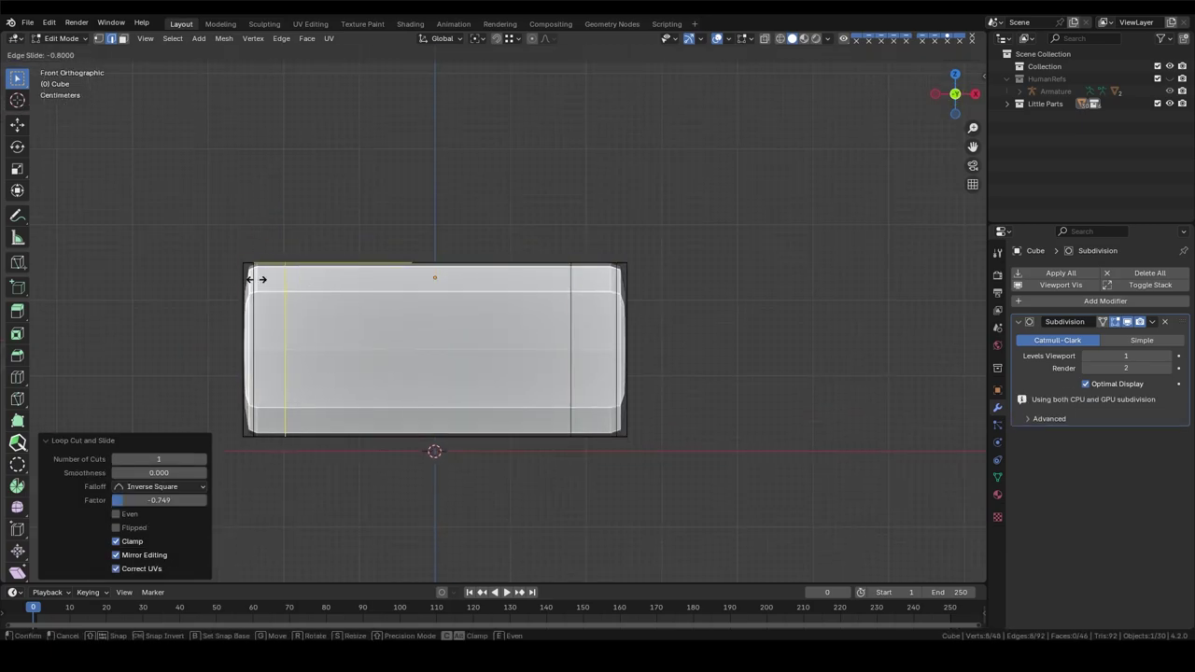
click(255, 279)
middle_drag(255, 278, 402, 373)
Step: Select the front door face, shrink it and extrude it inward as a recessed panel
key(3)
click(402, 373)
scroll(551, 374, down, 3)
key(s)
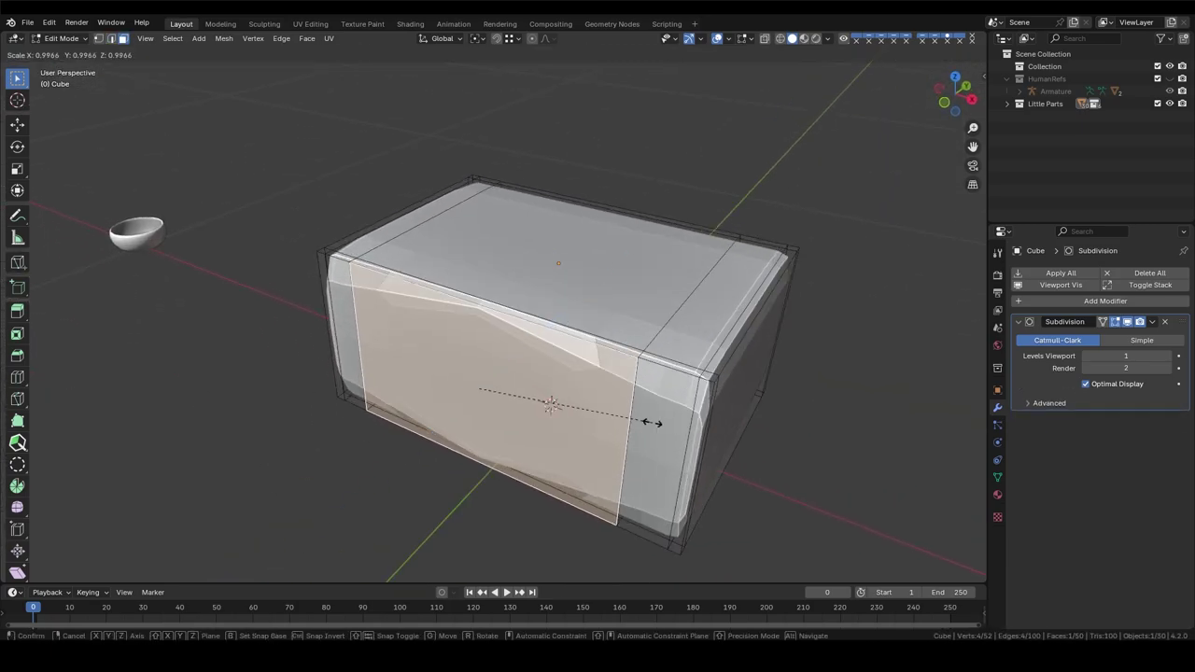
click(650, 422)
key(e)
click(640, 420)
key(s)
key(e)
scroll(571, 334, up, 2)
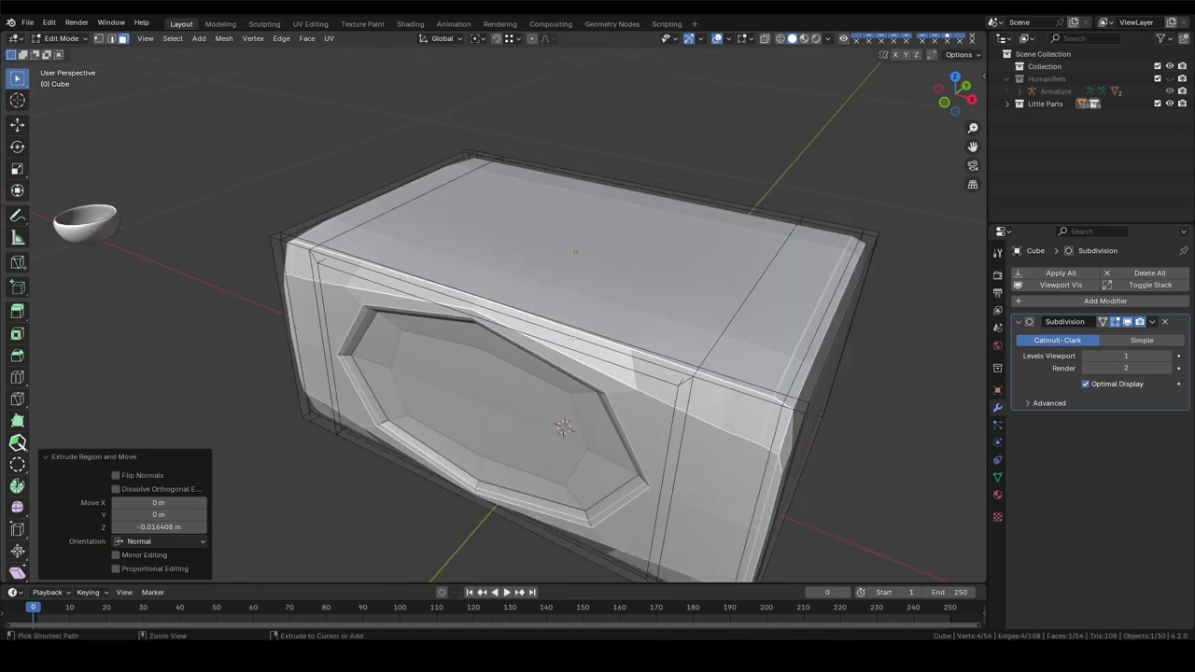
Step: Add two horizontal edge loops spread toward top and bottom, then leave Edit Mode
middle_drag(571, 334, 653, 346)
key(ctrl+r)
click(654, 346)
key(s)
key(z)
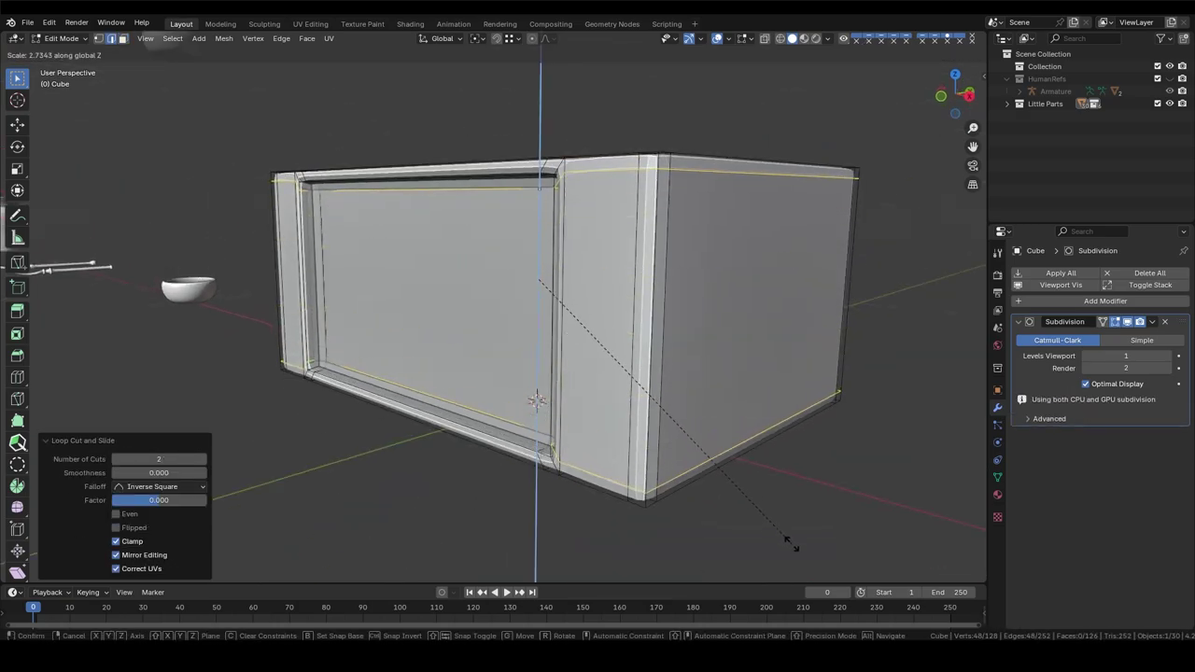
click(789, 544)
key(Tab)
mouse_move(789, 543)
middle_down()
mouse_move(559, 361)
mouse_move(584, 334)
middle_up()
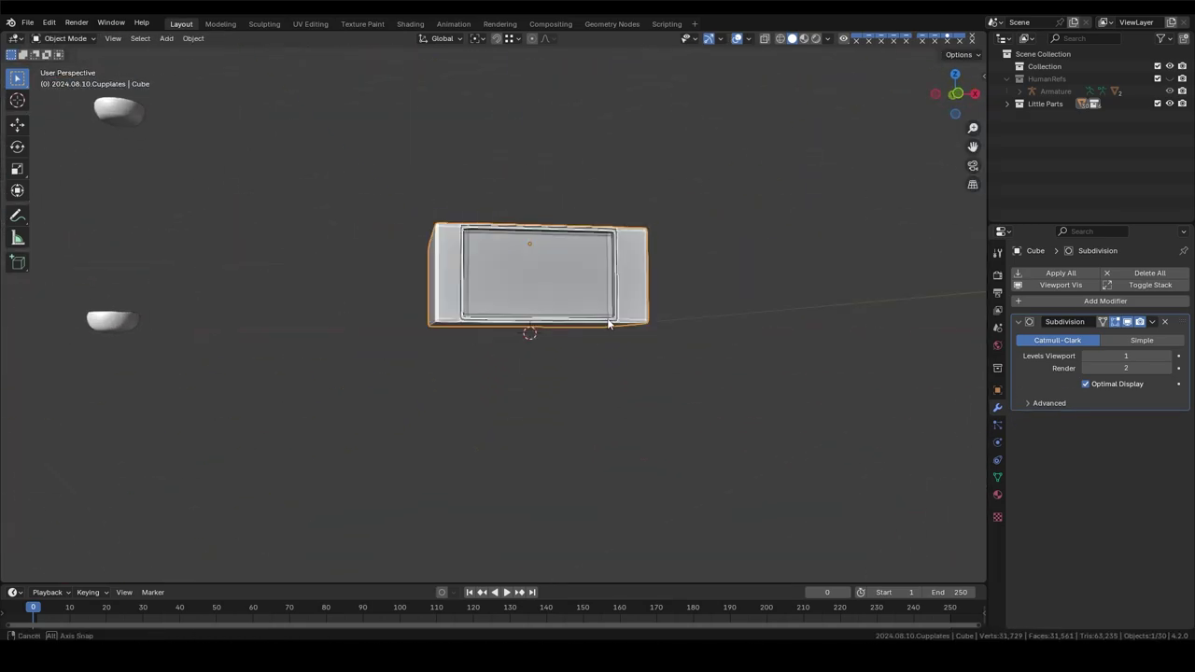
Step: Raise the Subdivision viewport level to 2 to smooth the box further
click(386, 392)
key(ctrl+2)
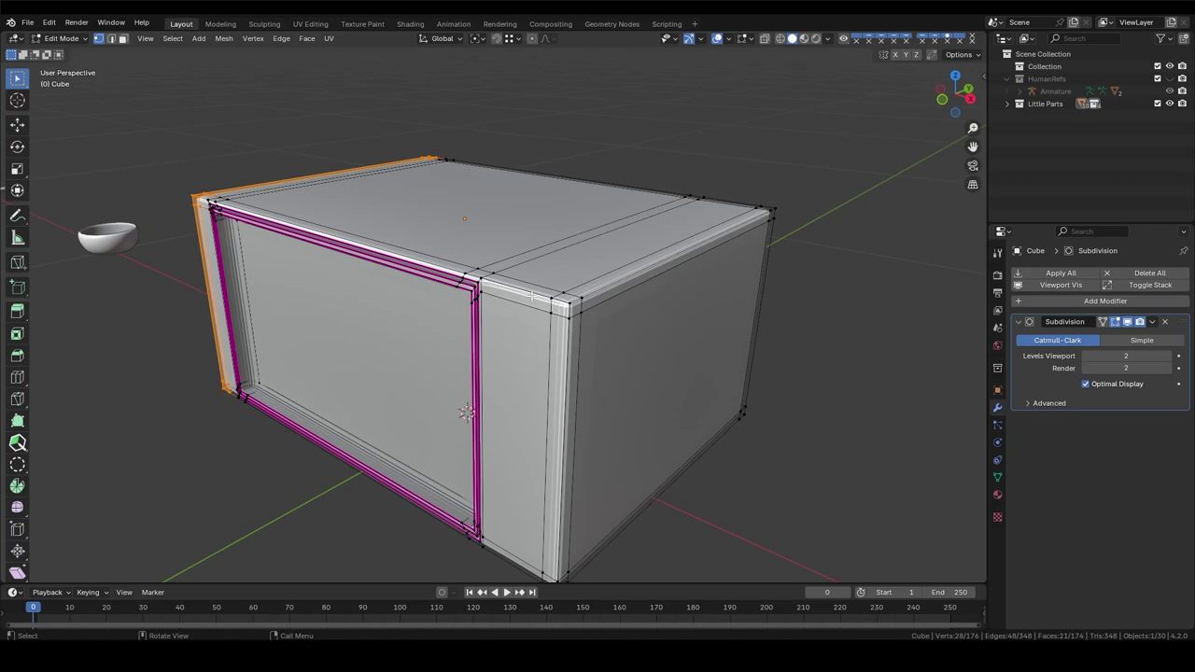
middle_drag(386, 393, 578, 336)
click(707, 410)
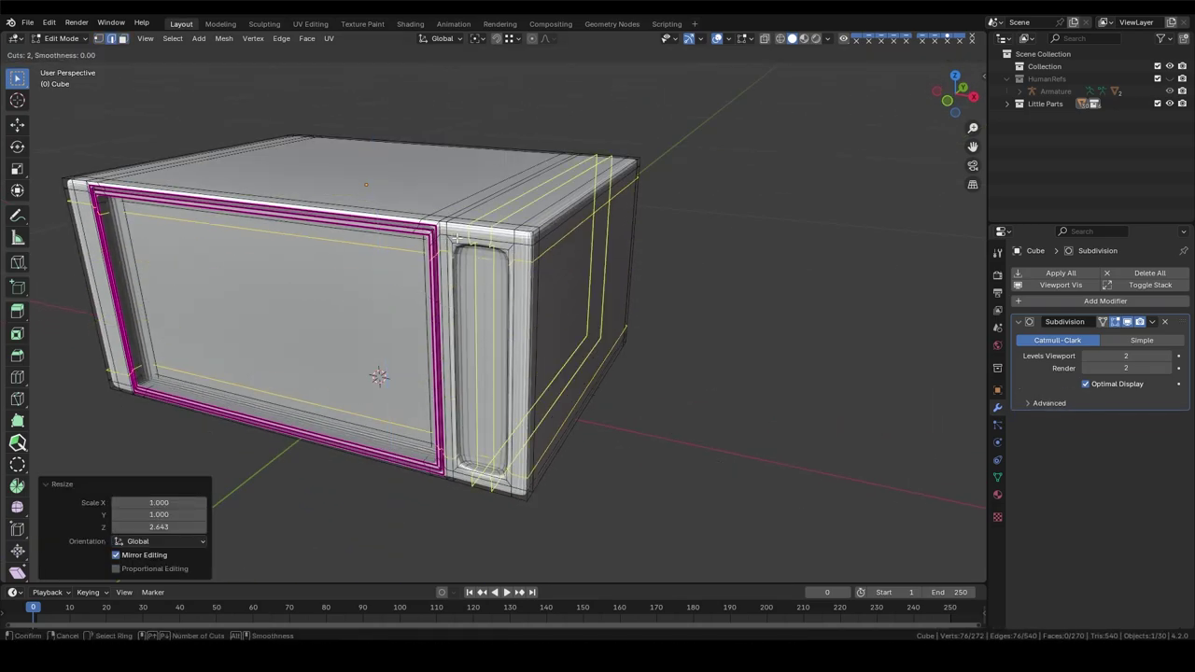
middle_drag(409, 237, 487, 300)
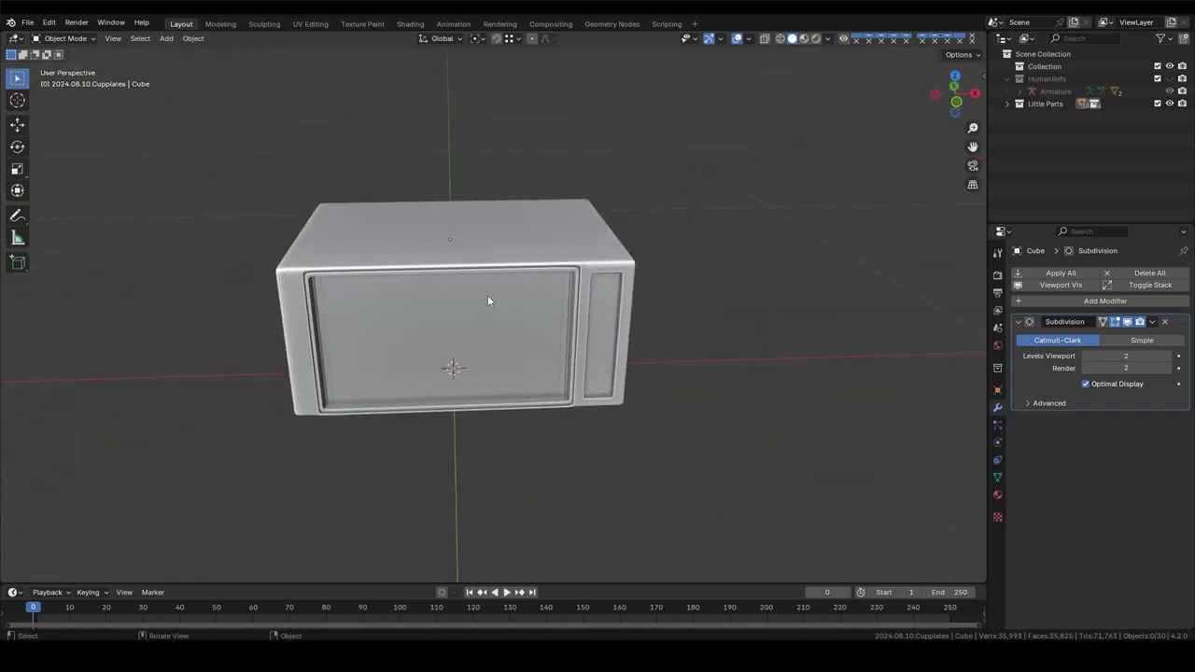
Step: In Edit Mode front view, select the window face and push it inward into a recess
key(Tab)
key(KP_1)
key(grave)
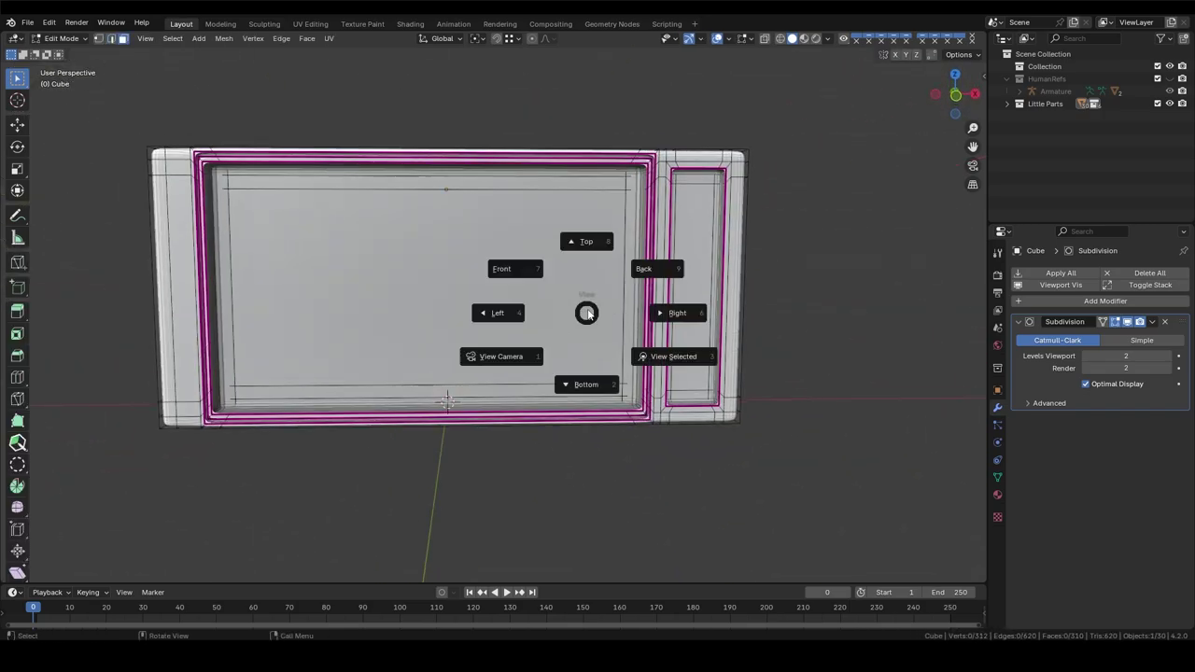
drag(671, 429, 670, 430)
middle_drag(670, 430, 659, 408)
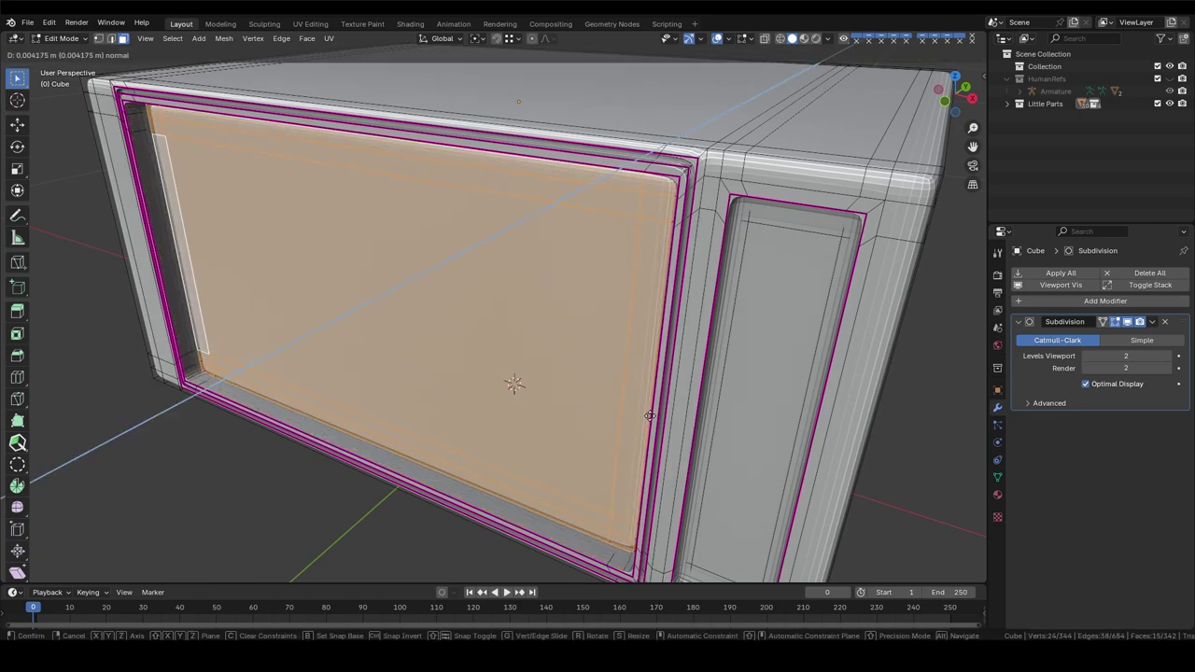
click(649, 415)
scroll(499, 341, down, 5)
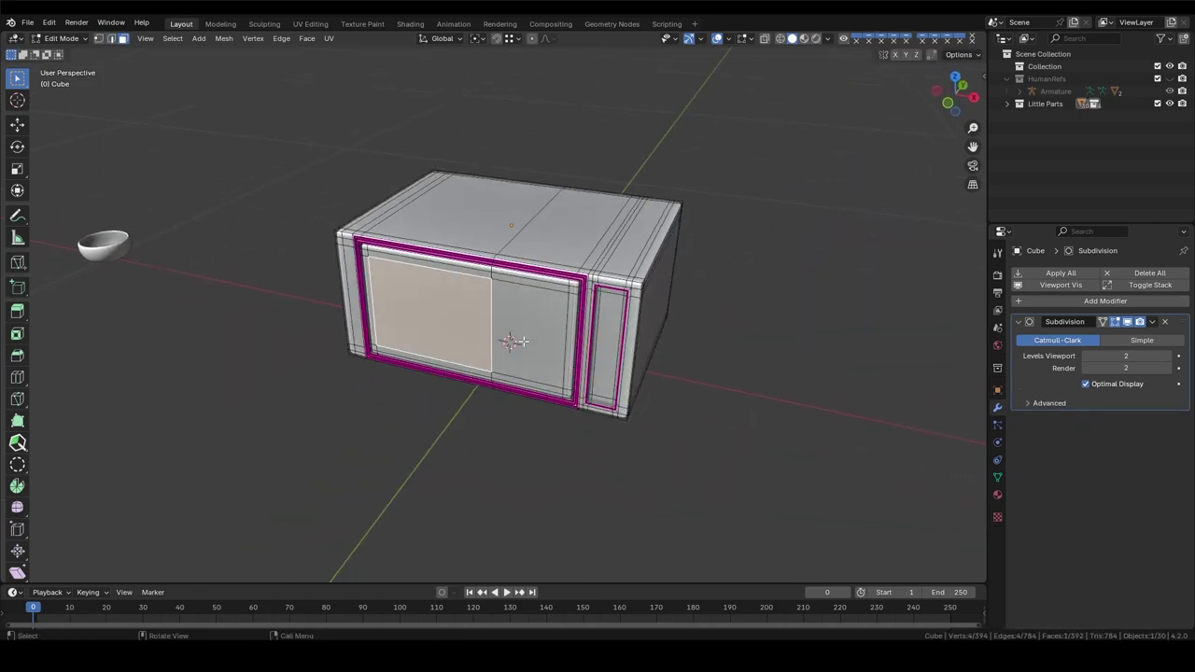
scroll(515, 342, up, 4)
key(e)
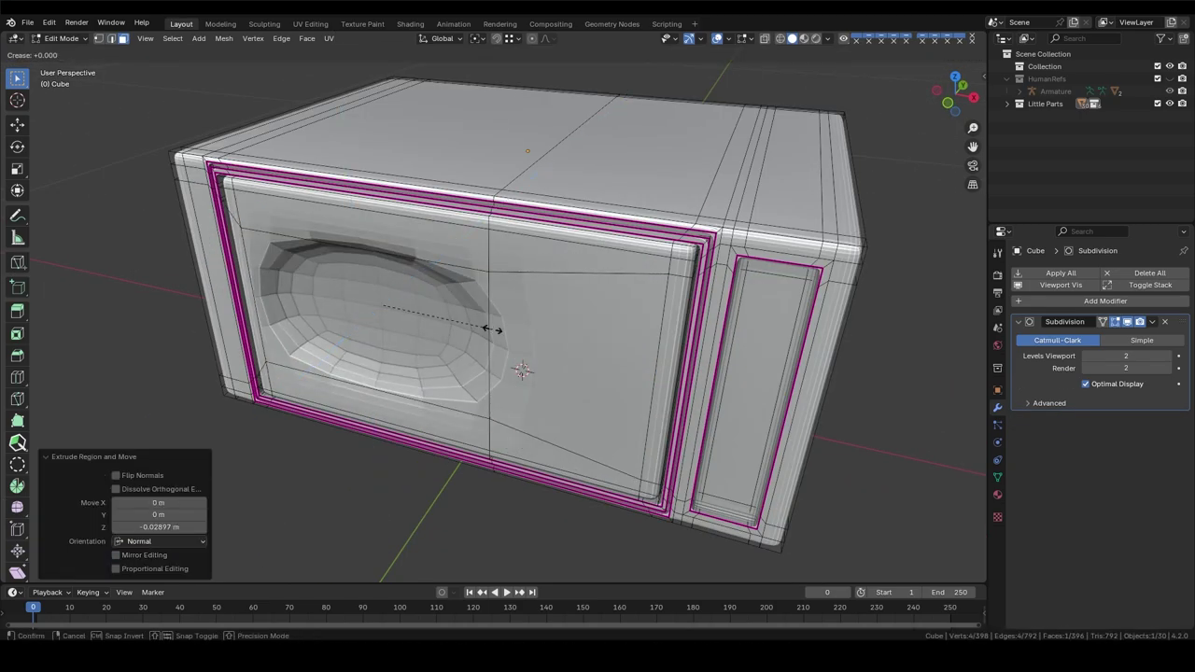
key(Escape)
Step: Add a loop cut across the door, then select and resize the window faces
key(alt+a)
scroll(388, 284, down, 3)
scroll(444, 265, up, 2)
key(ctrl+r)
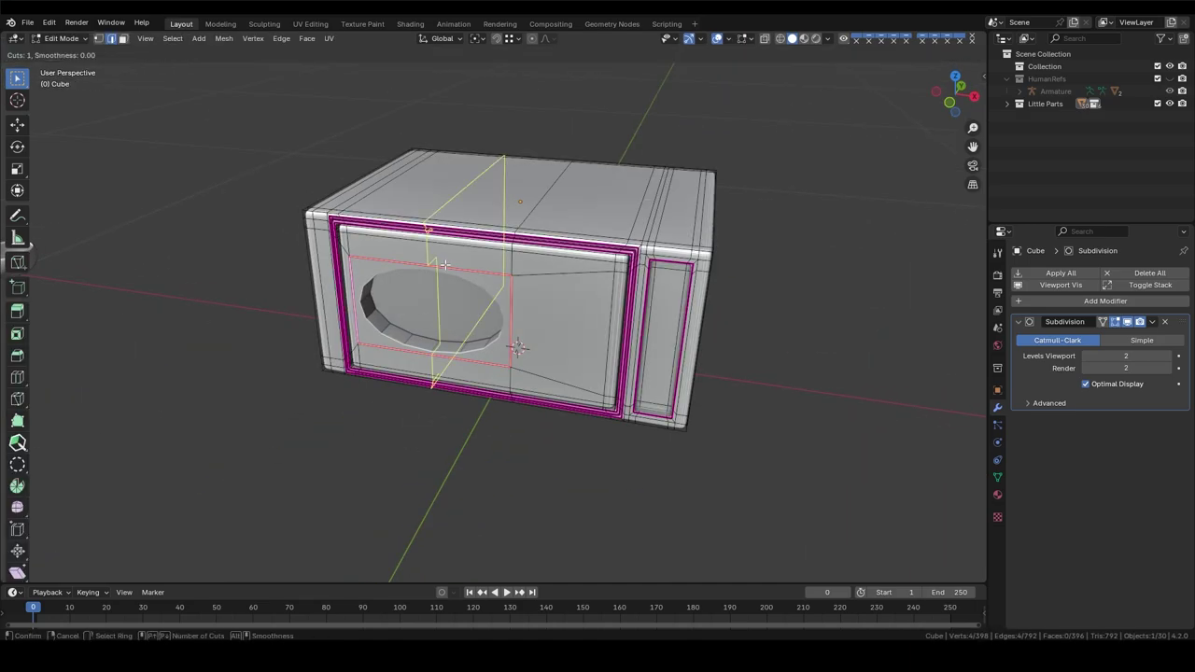
click(447, 267)
middle_drag(599, 322, 410, 340)
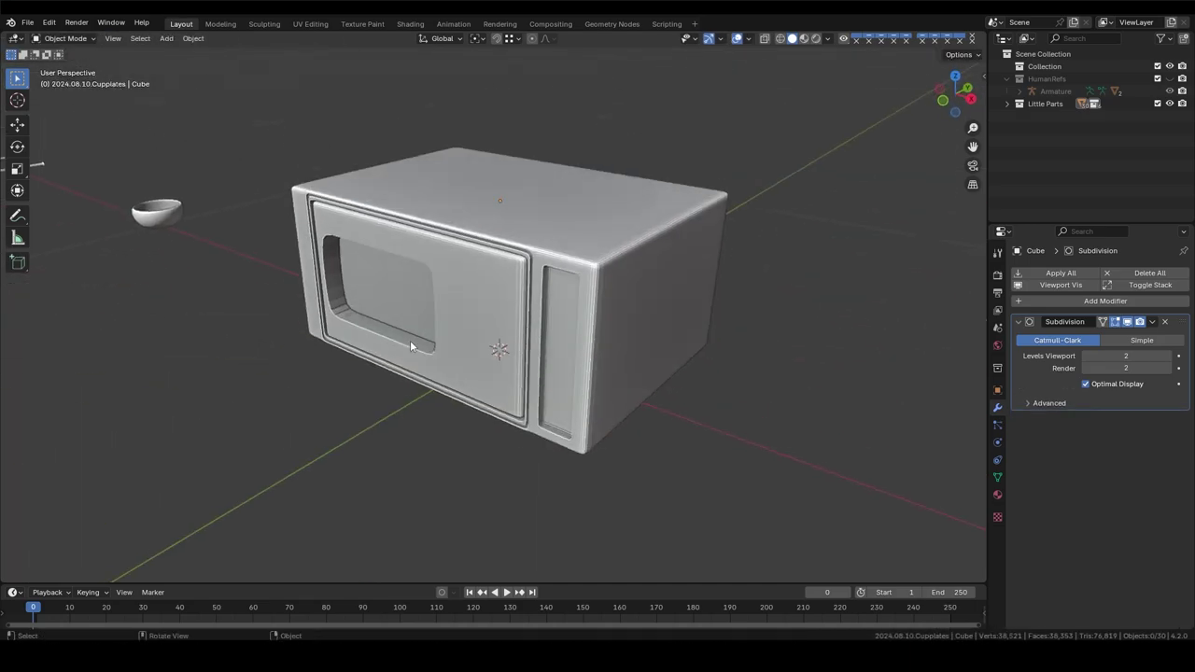
scroll(271, 260, up, 3)
ctrl+click(515, 347)
mouse_move(270, 261)
middle_down()
mouse_move(515, 347)
mouse_move(534, 290)
middle_up()
scroll(533, 290, down, 3)
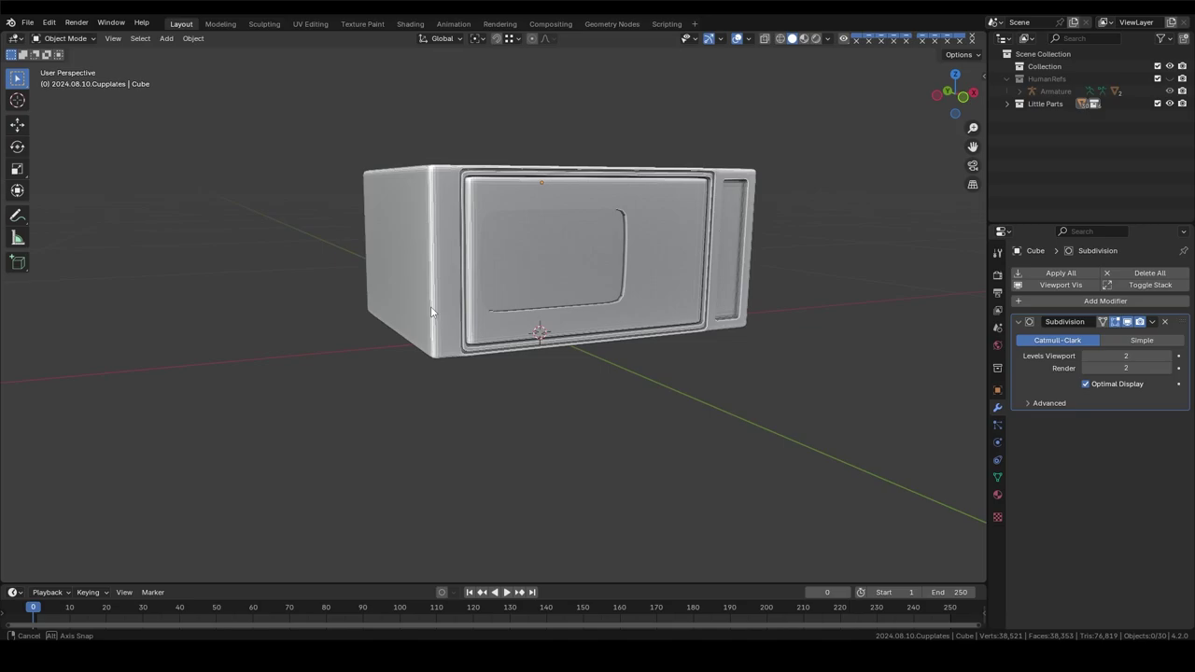
scroll(533, 290, down, 1)
click(651, 336)
scroll(651, 336, up, 4)
Step: Move the window's lower corner vertex vertically to form a diagonal ridge
key(1)
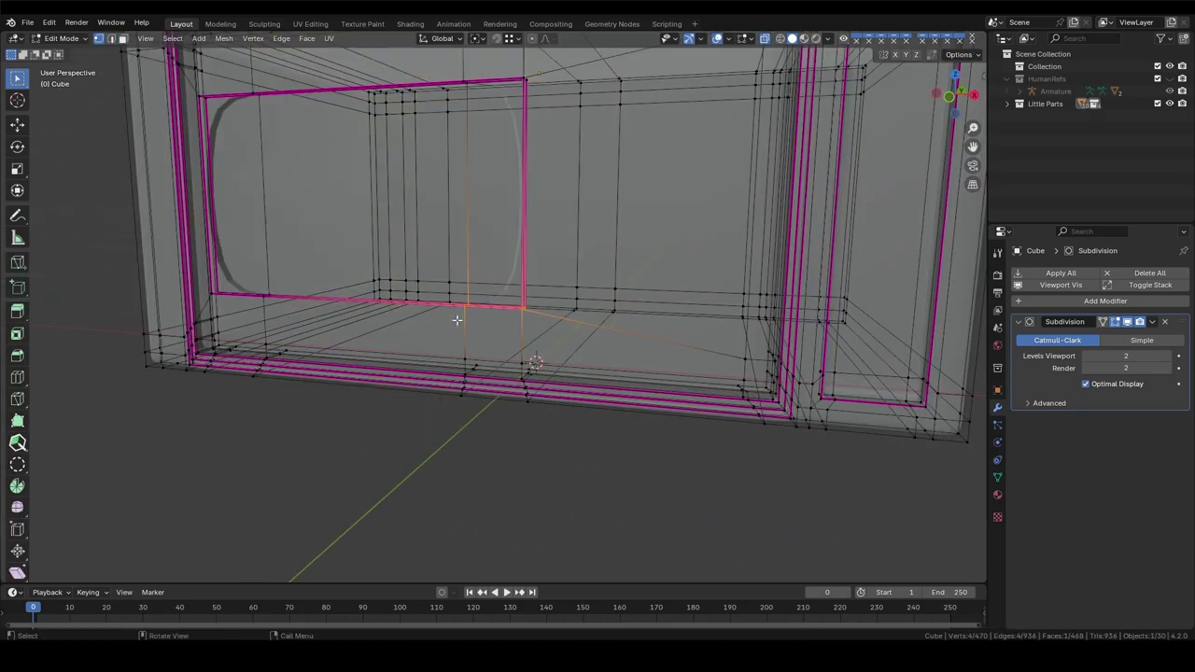
click(507, 342)
key(g)
key(z)
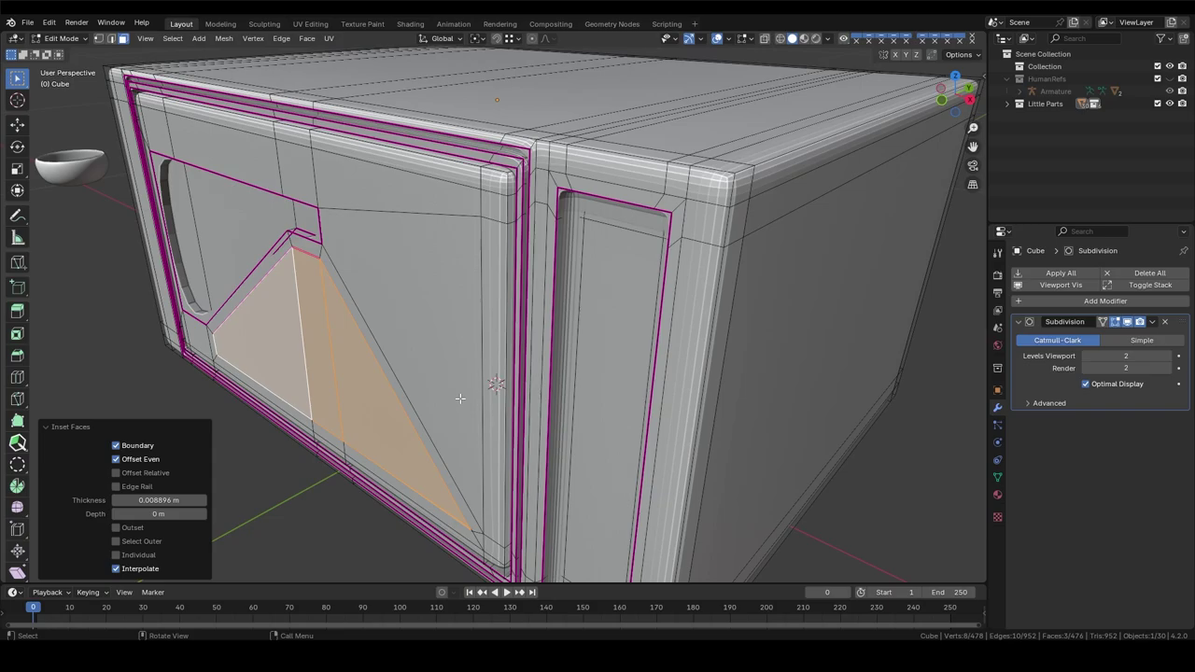
middle_drag(460, 399, 523, 374)
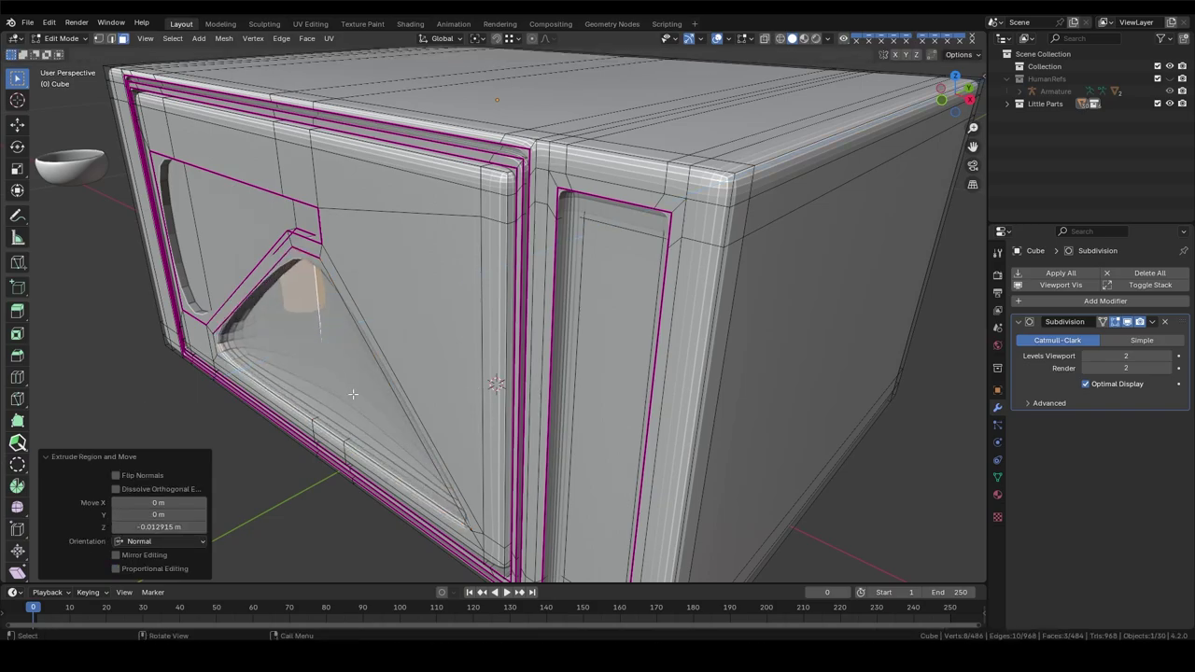
Step: Using X-ray and edge selection, give the recess edges a full crease of 1
key(alt+z)
key(2)
scroll(554, 360, up, 3)
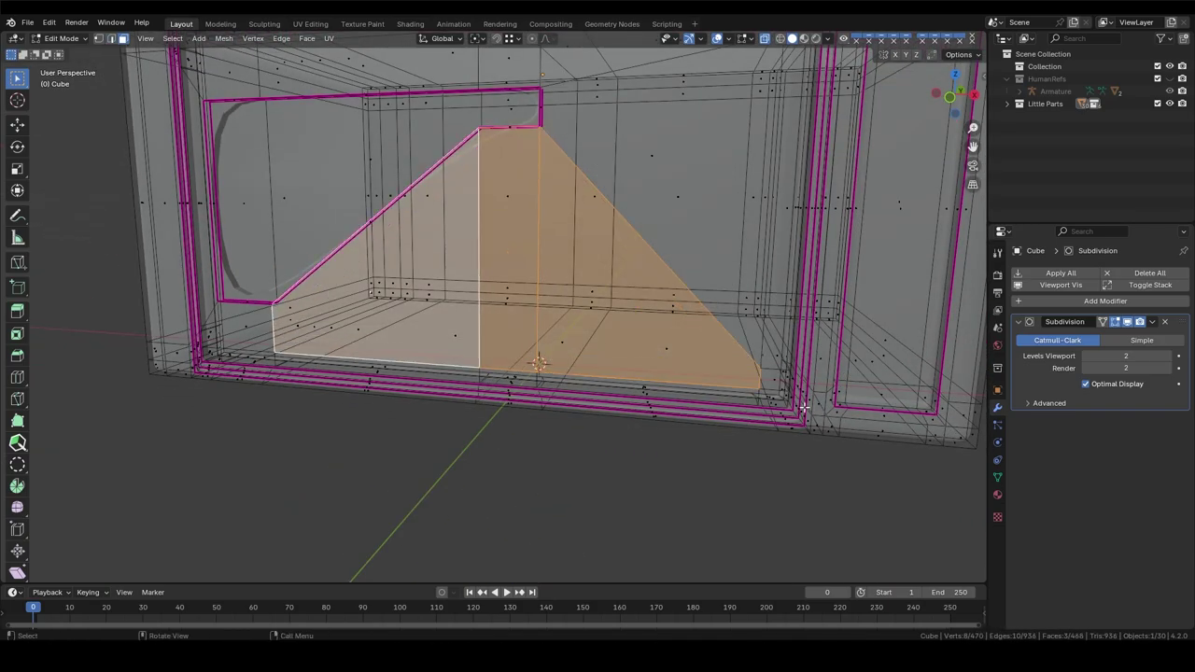
key(shift+e)
text(1)
key(Return)
key(alt+z)
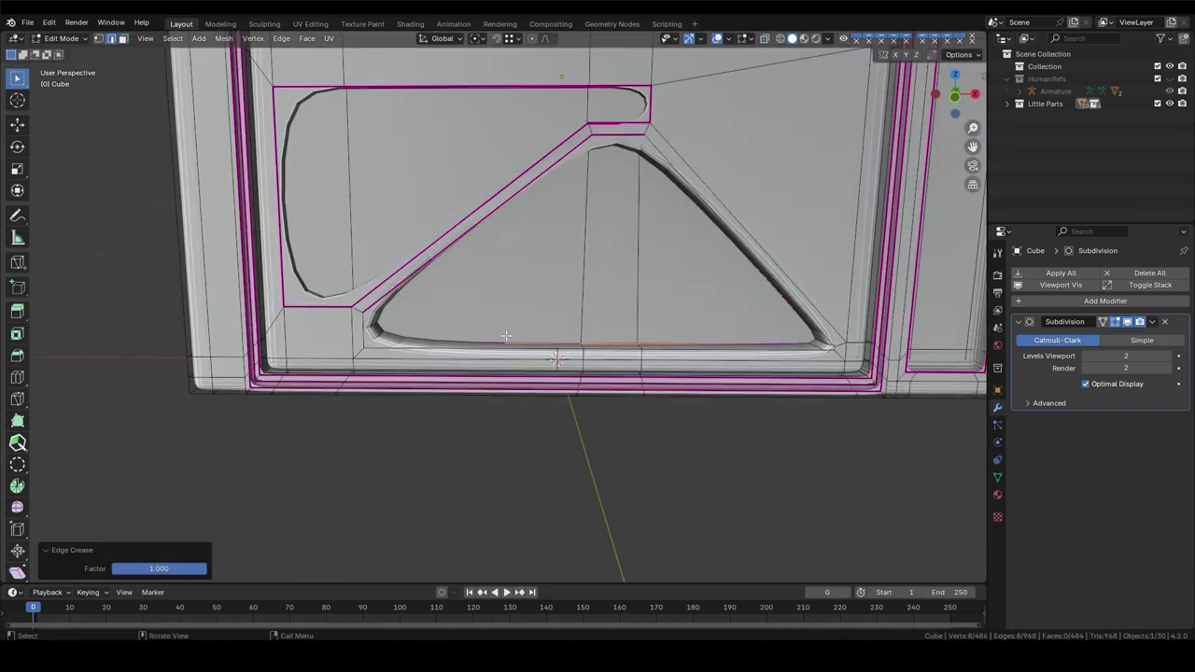
text(1)
key(Return)
Step: Slide an edge loop into place, then inset and extrude faces inward for the teardrop pocket
scroll(527, 328, down, 5)
scroll(527, 327, up, 3)
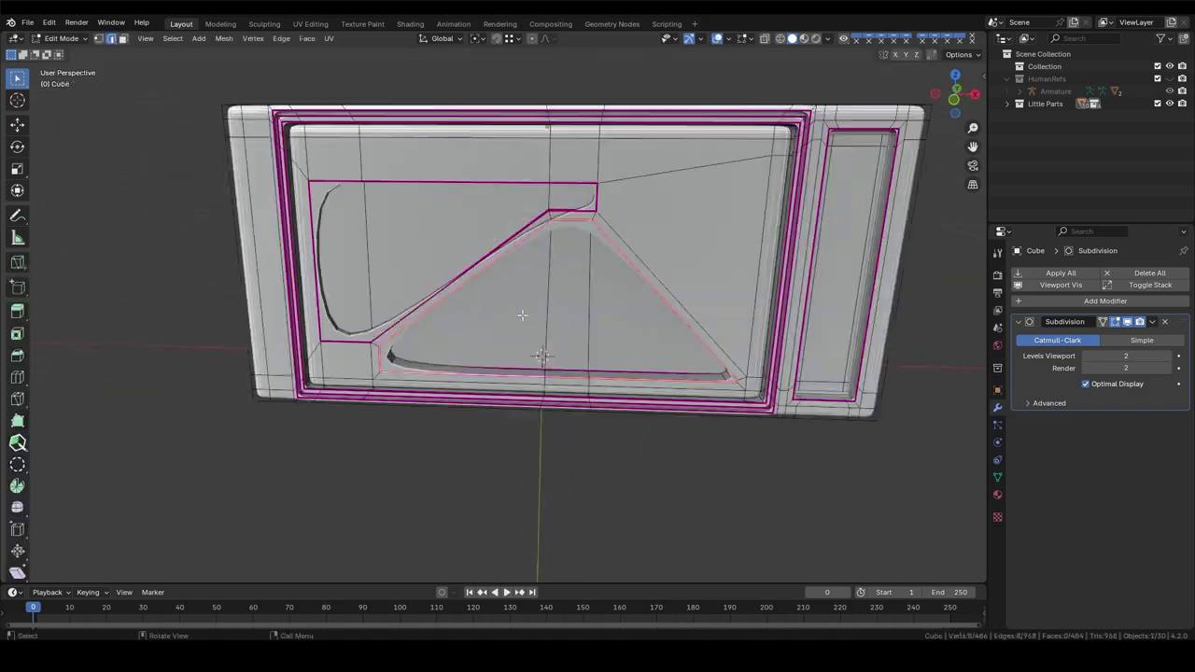
click(352, 297)
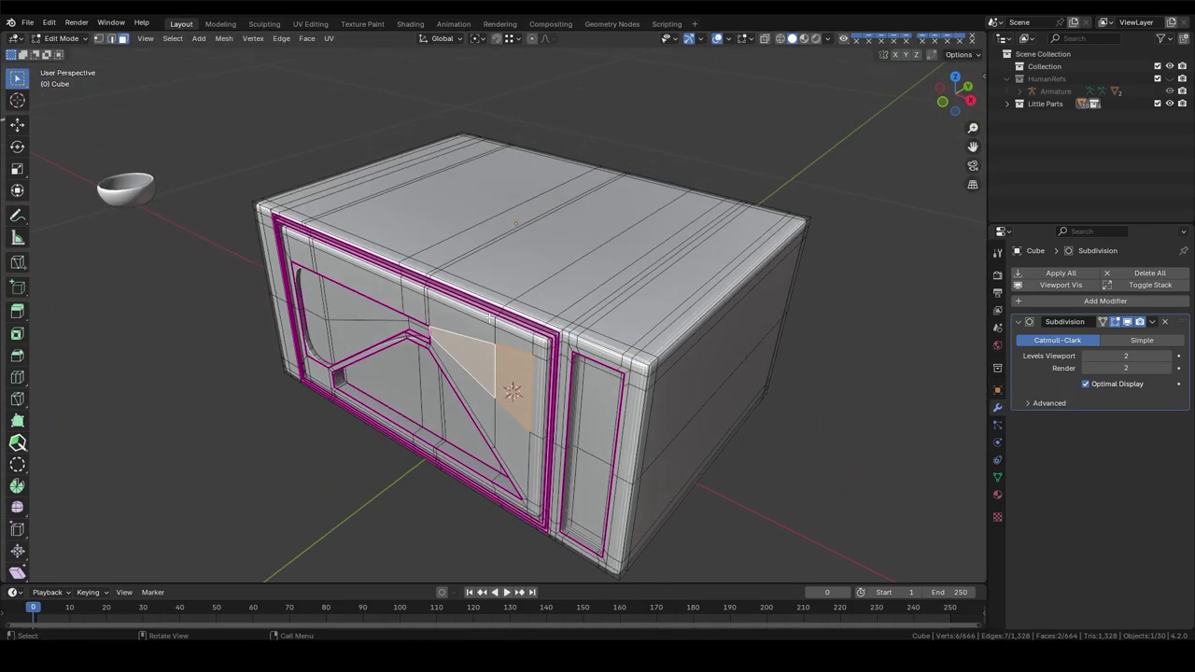
scroll(489, 318, up, 3)
key(i)
click(534, 399)
scroll(533, 399, up, 2)
key(e)
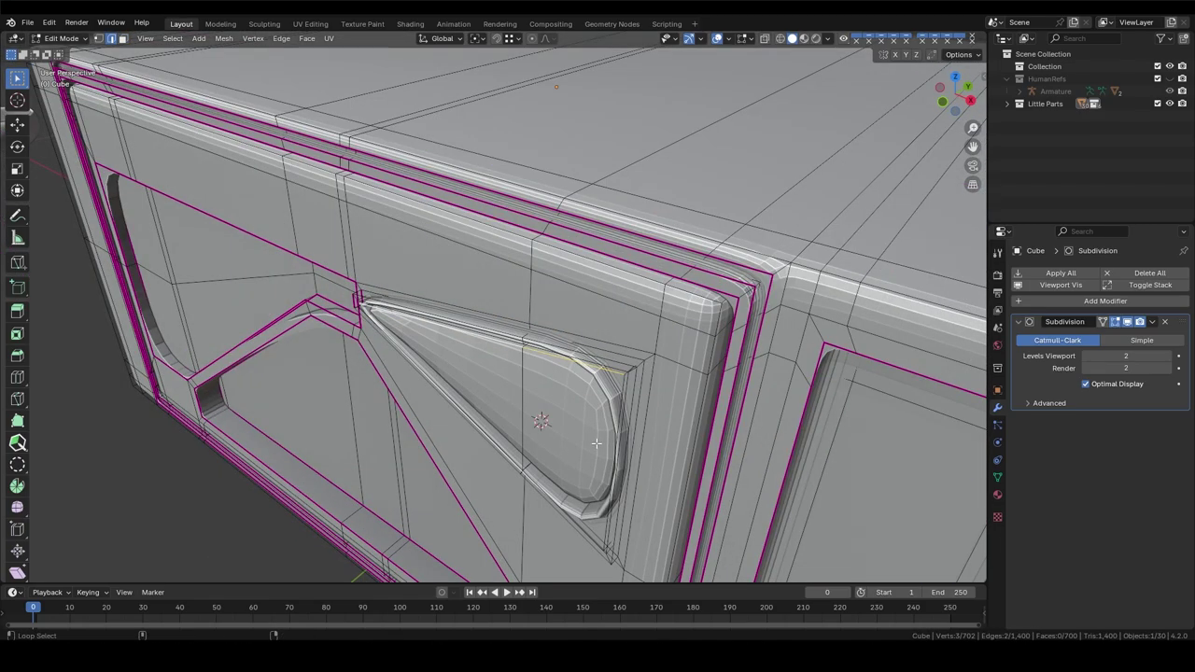
scroll(596, 443, up, 4)
Step: Crease the edge loop around the teardrop pocket and inspect the finished door
alt+click(686, 292)
key(shift+e)
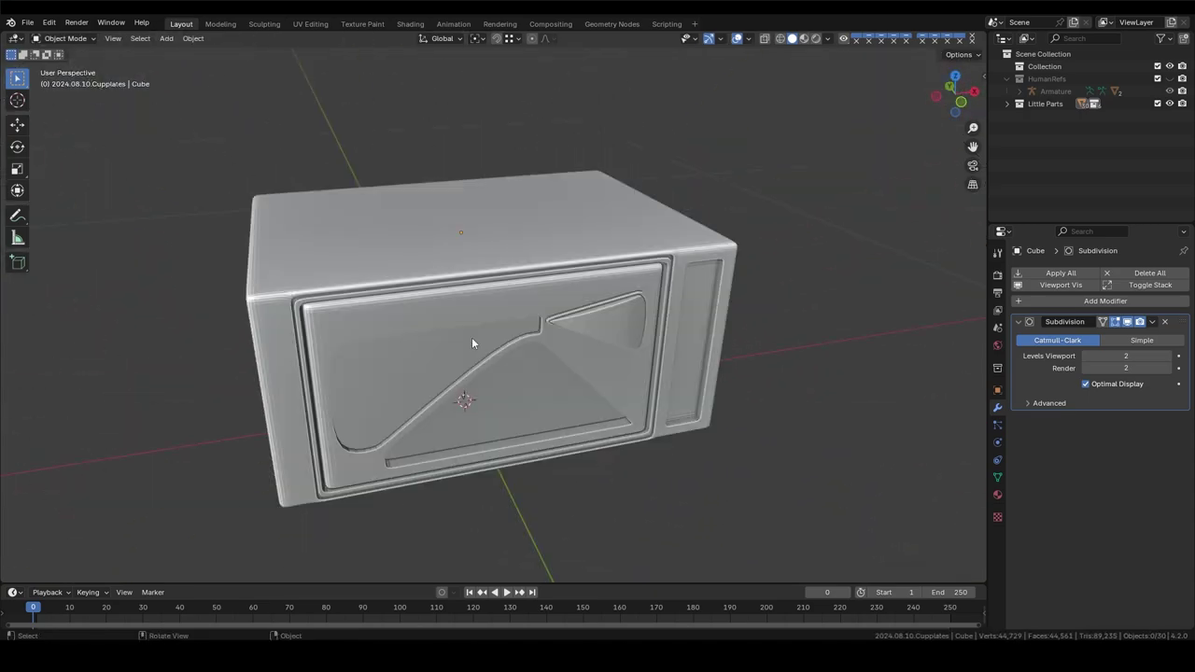
mouse_move(471, 326)
middle_down()
mouse_move(494, 314)
mouse_move(331, 287)
mouse_move(418, 354)
mouse_move(386, 372)
mouse_move(508, 353)
middle_up()
scroll(386, 372, down, 3)
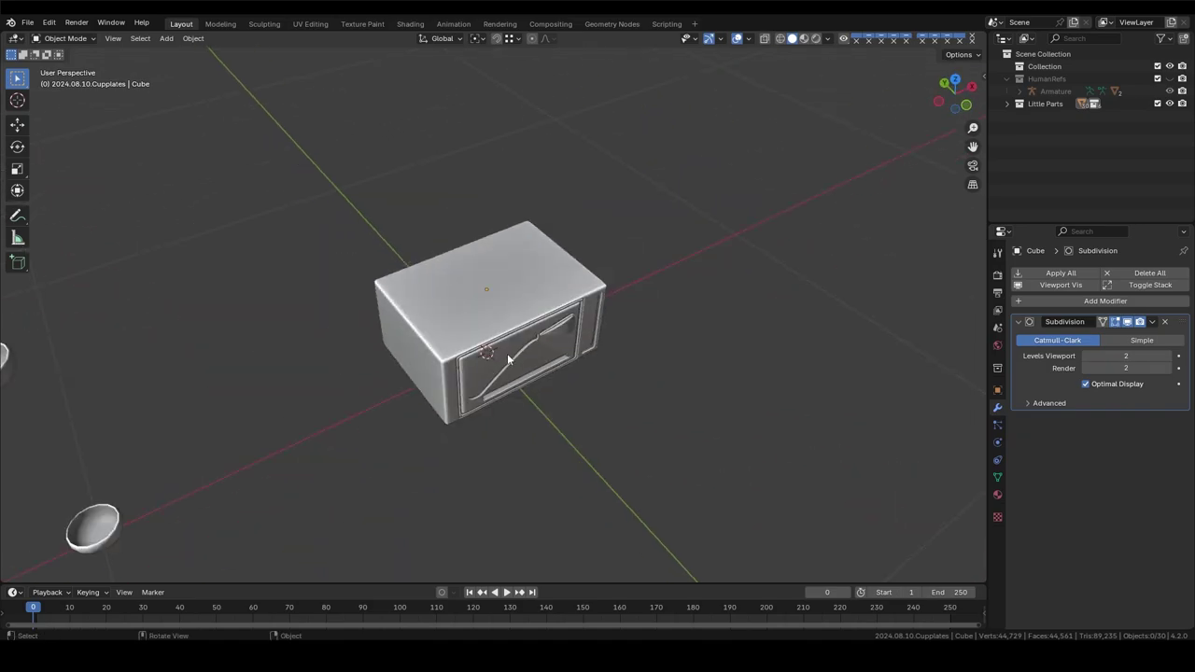
Step: Add a cylinder rotated 90° on X, shrink it to knob size, and place it against the side panel
key(shift+a)
click(614, 361)
text(rx)
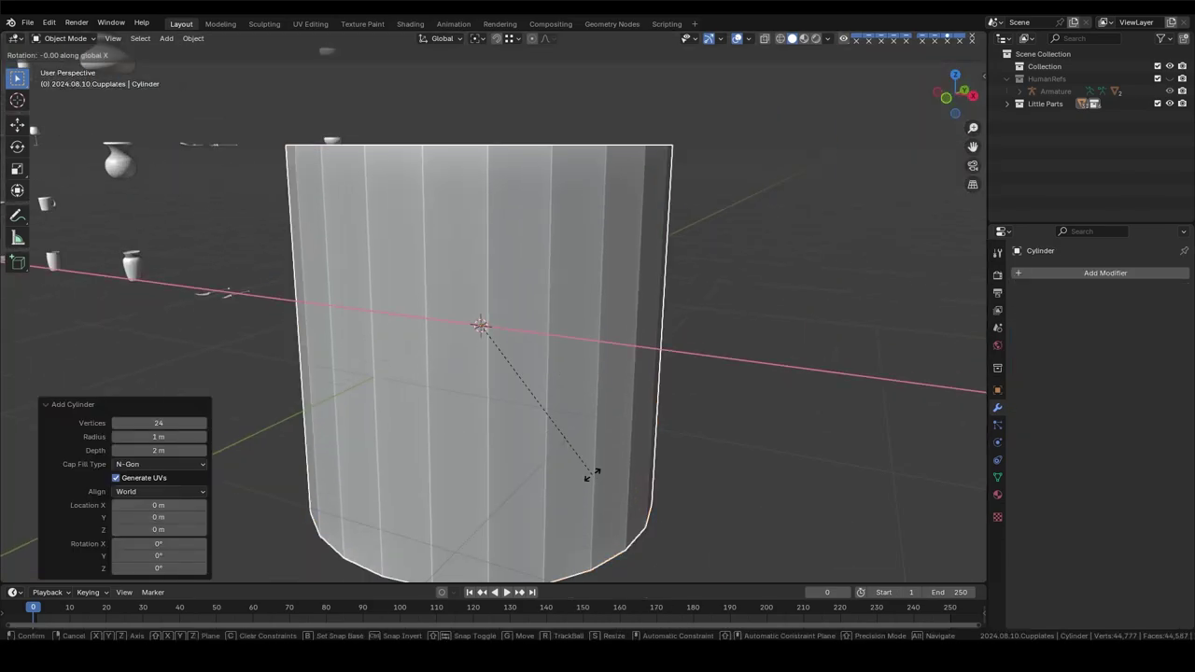
text(90)
key(Return)
key(KP_1)
key(s)
scroll(627, 290, up, 3)
key(g)
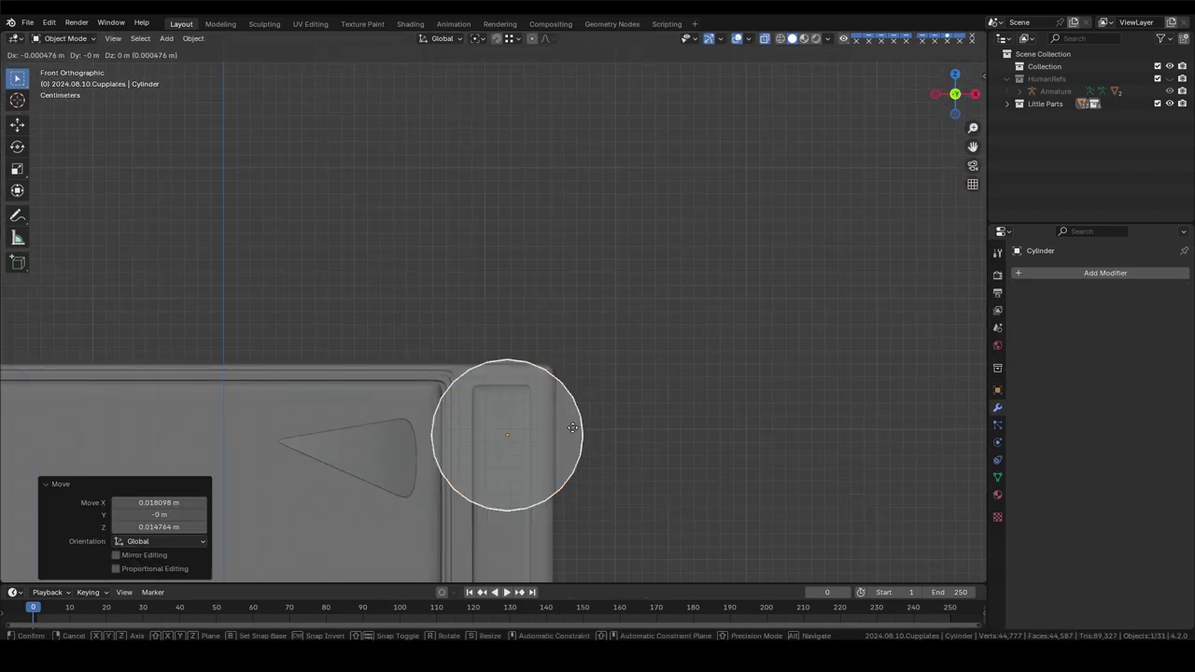
click(572, 428)
scroll(572, 428, up, 3)
key(g)
middle_drag(572, 428, 426, 435)
key(y)
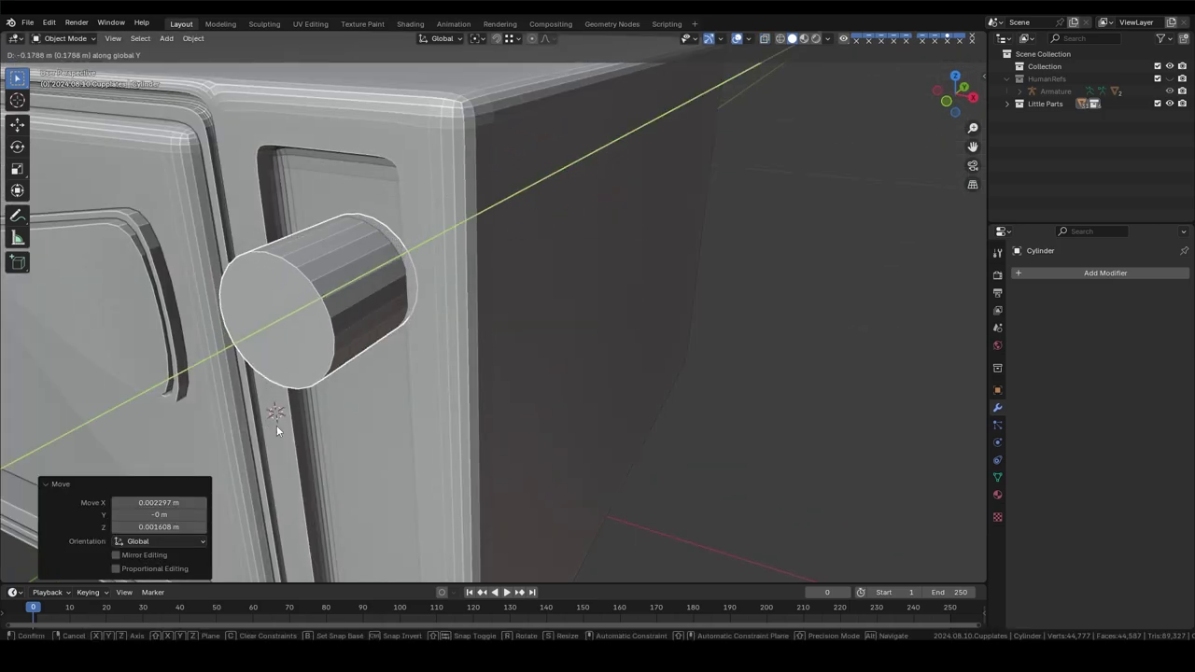
click(277, 429)
Step: Push the cylinder's front cap back to flatten it, then extrude it outward for the knob
key(Tab)
key(alt+z)
click(366, 273)
key(alt+z)
key(g)
key(y)
click(519, 420)
scroll(519, 420, up, 2)
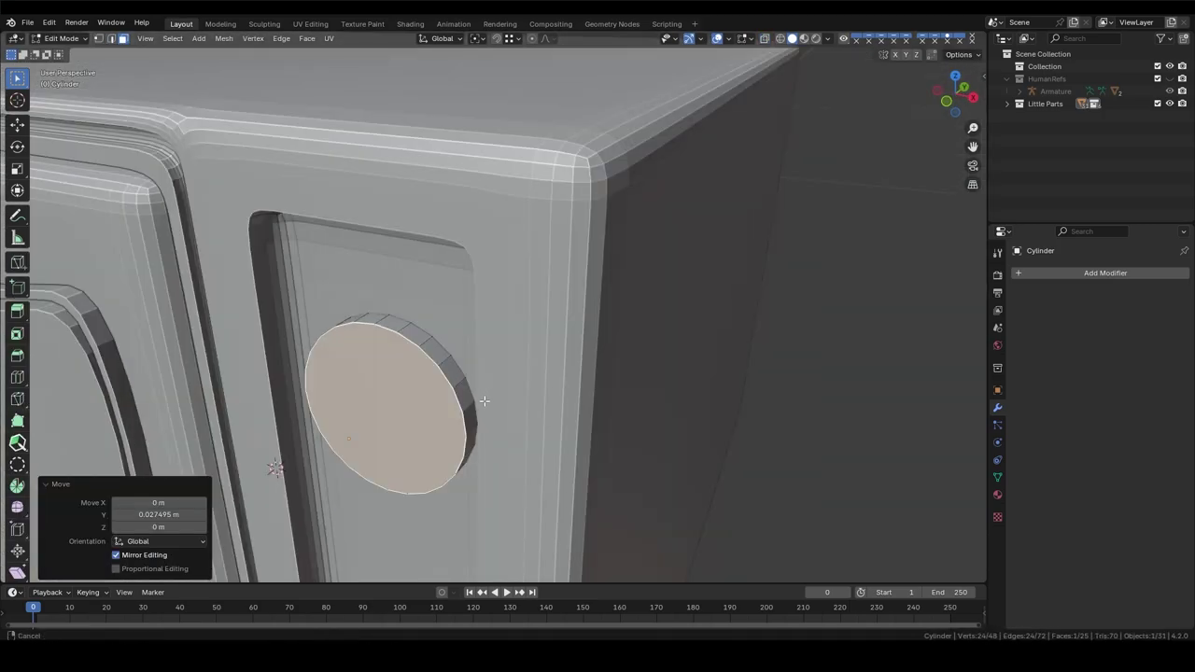
key(s)
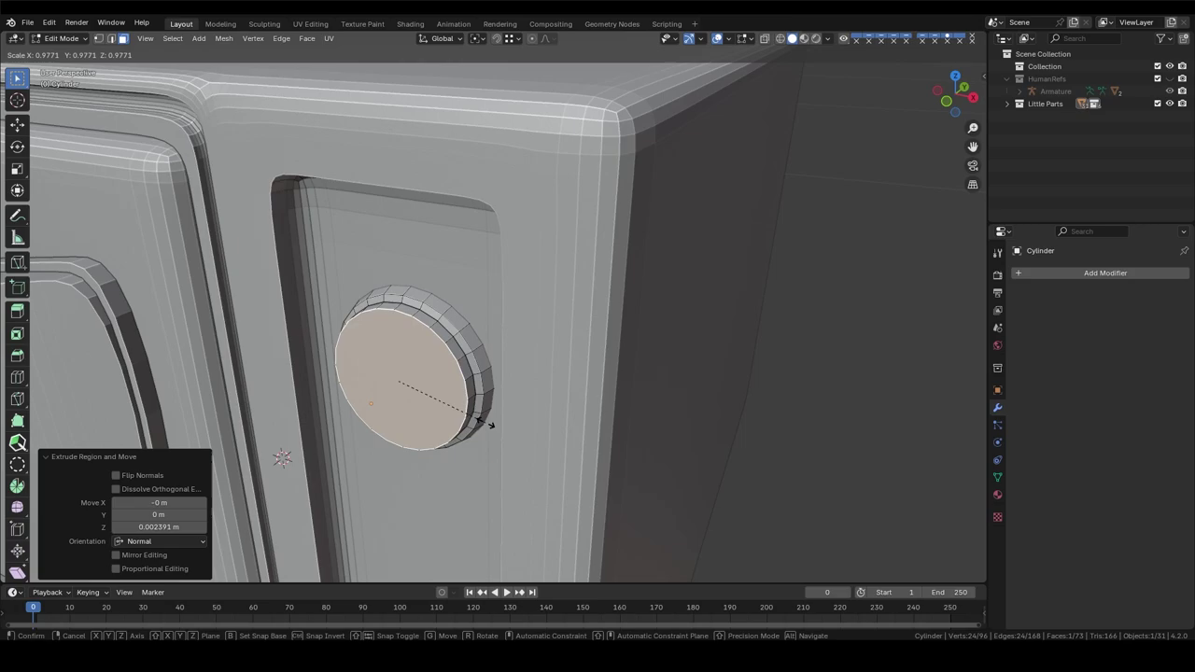
Step: Delete the knob's front face, grid-fill the hole, then extrude and scale the new cap
key(Escape)
key(2)
key(x)
click(380, 342)
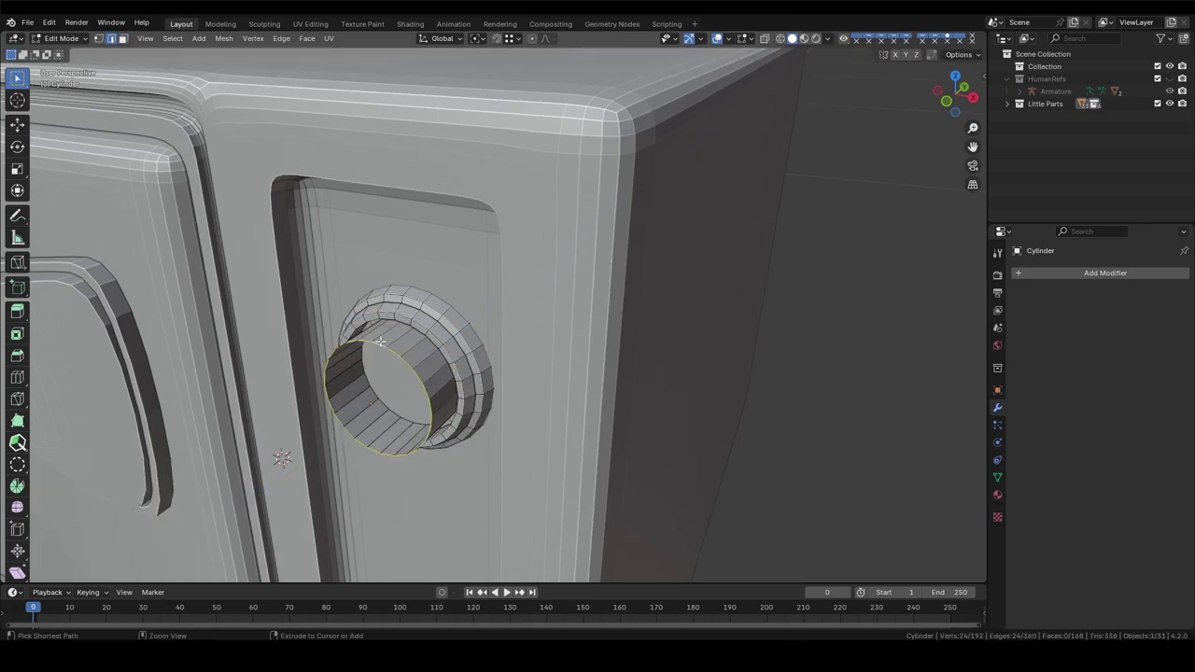
key(e)
key(Return)
key(s)
click(429, 428)
key(Tab)
Step: Adjust the knob's front face along Z to set its length, and smooth-shade it by angle
scroll(429, 429, down, 5)
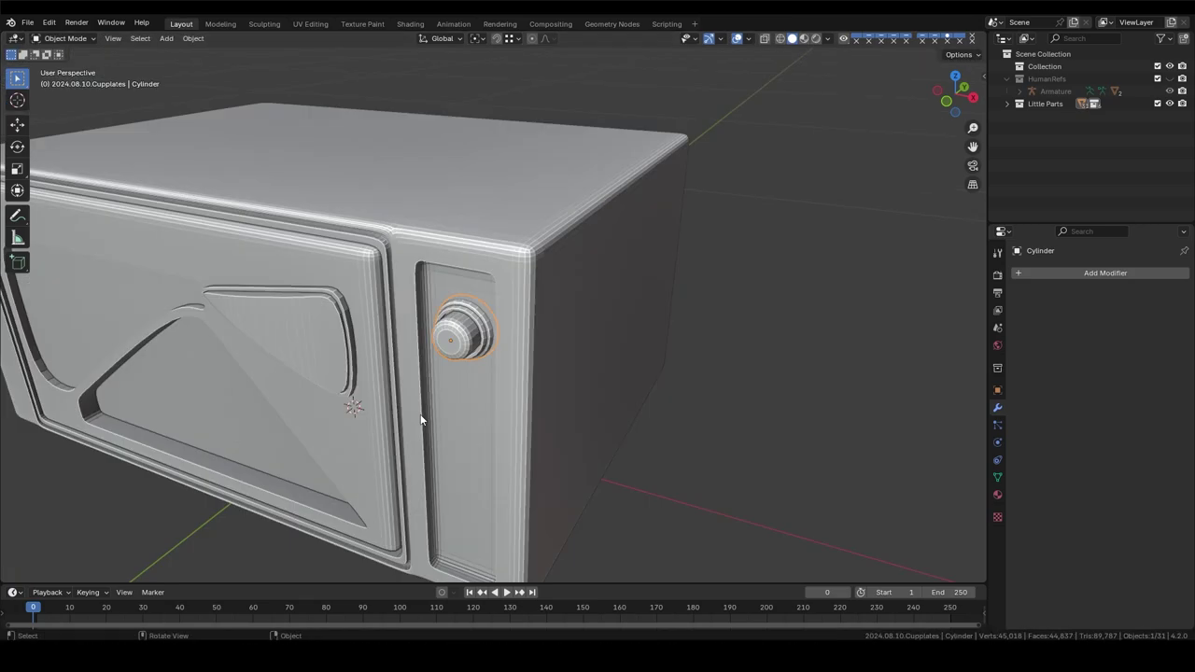
middle_drag(429, 429, 515, 346)
key(KP_1)
middle_drag(636, 386, 543, 303)
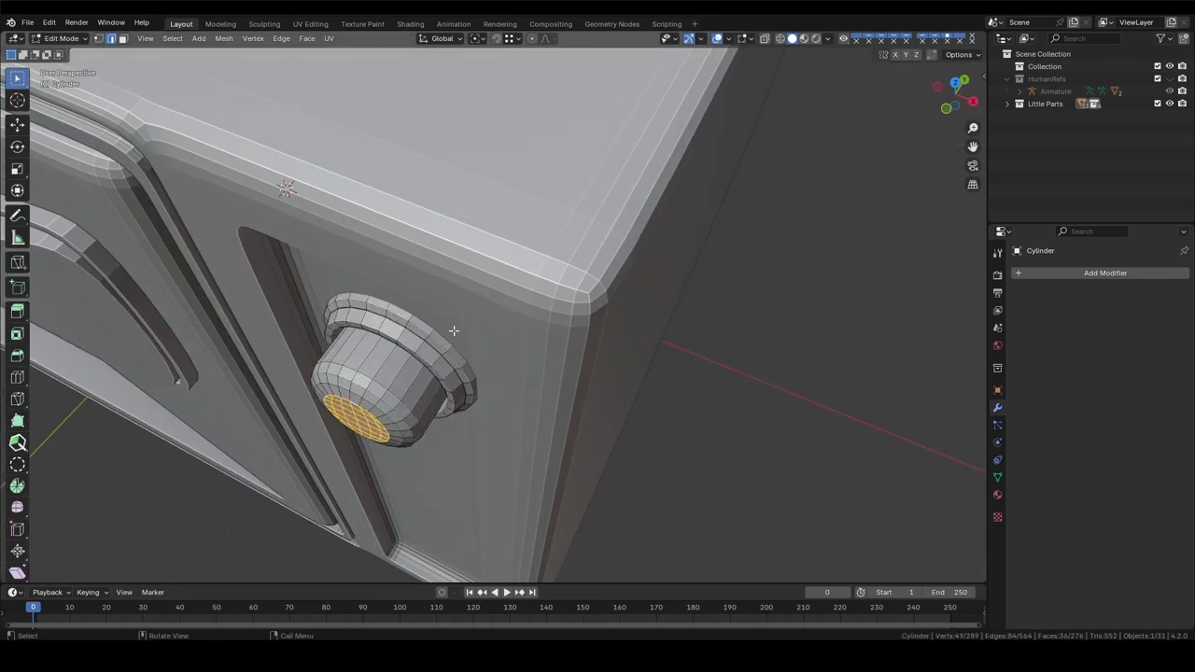
scroll(544, 303, up, 4)
key(Tab)
ctrl+click(460, 439)
key(g)
key(z)
key(Escape)
key(Tab)
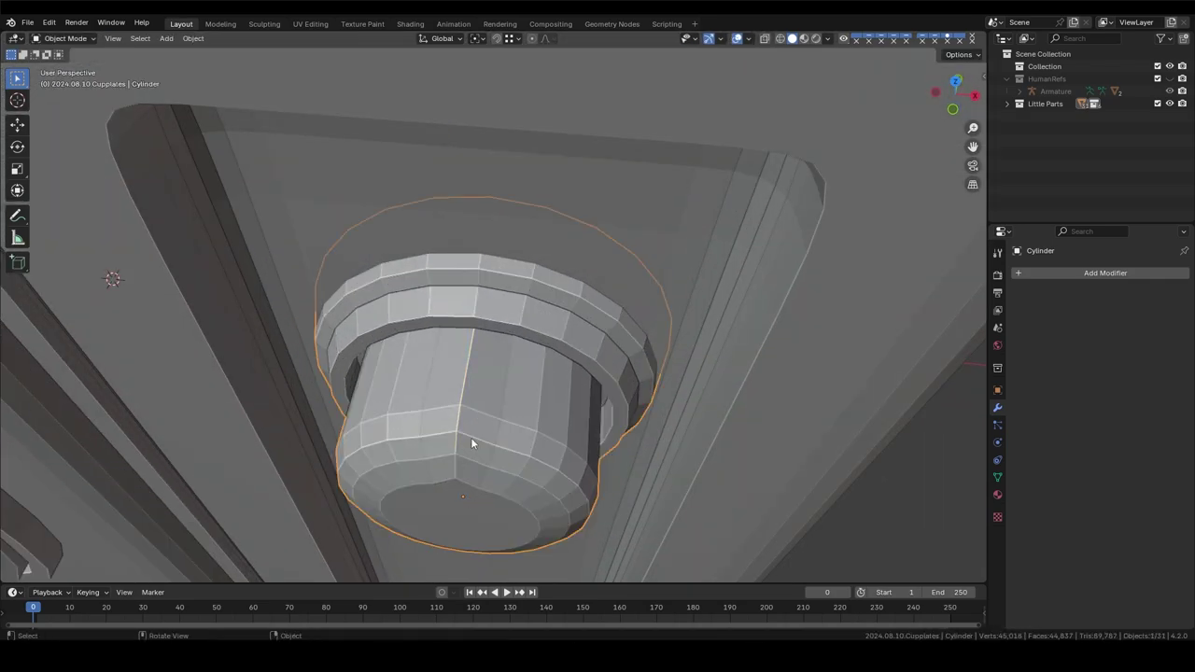
Step: Inspect the knob mesh in see-through mode from the front view
scroll(471, 437, down, 5)
middle_drag(433, 302, 286, 427)
key(Tab)
key(alt+z)
scroll(482, 198, down, 4)
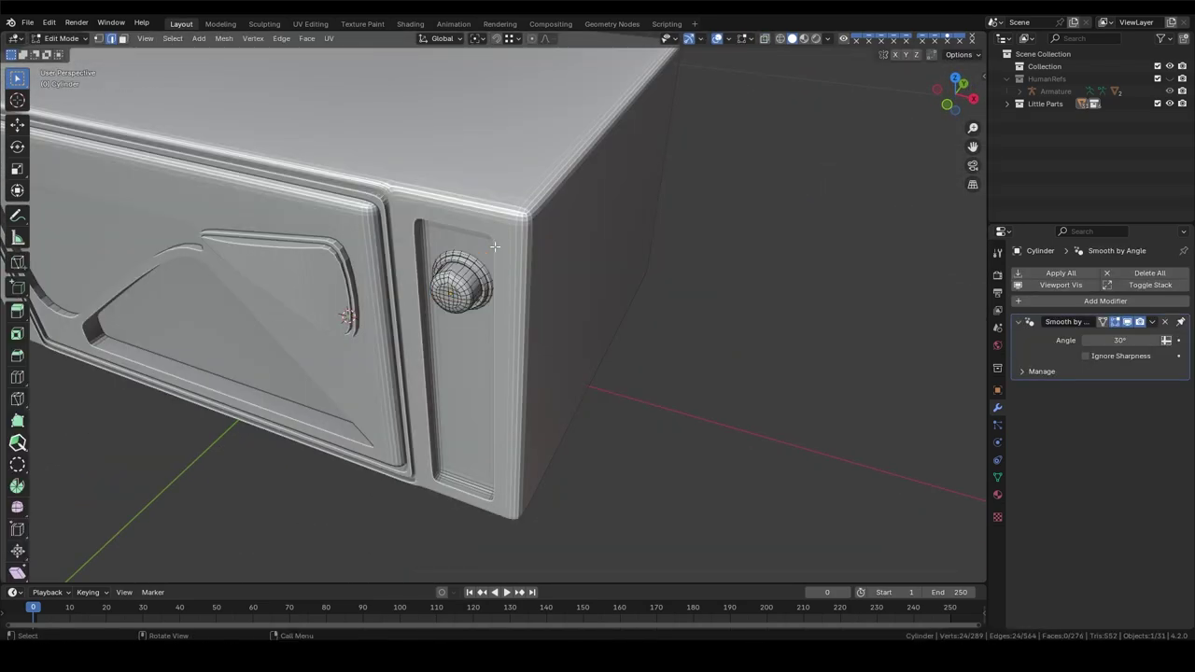
scroll(386, 280, up, 5)
key(KP_1)
key(Tab)
key(alt+z)
Step: Orbit around the cabinet and select all three knobs
middle_drag(515, 252, 457, 326)
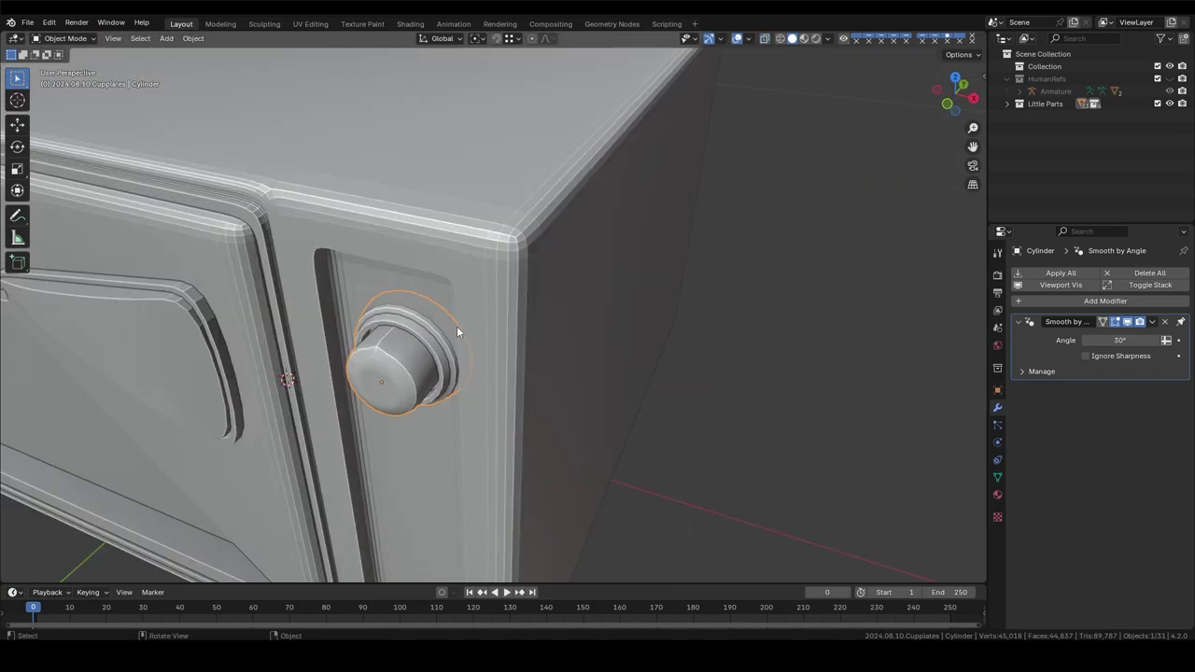
scroll(523, 191, down, 3)
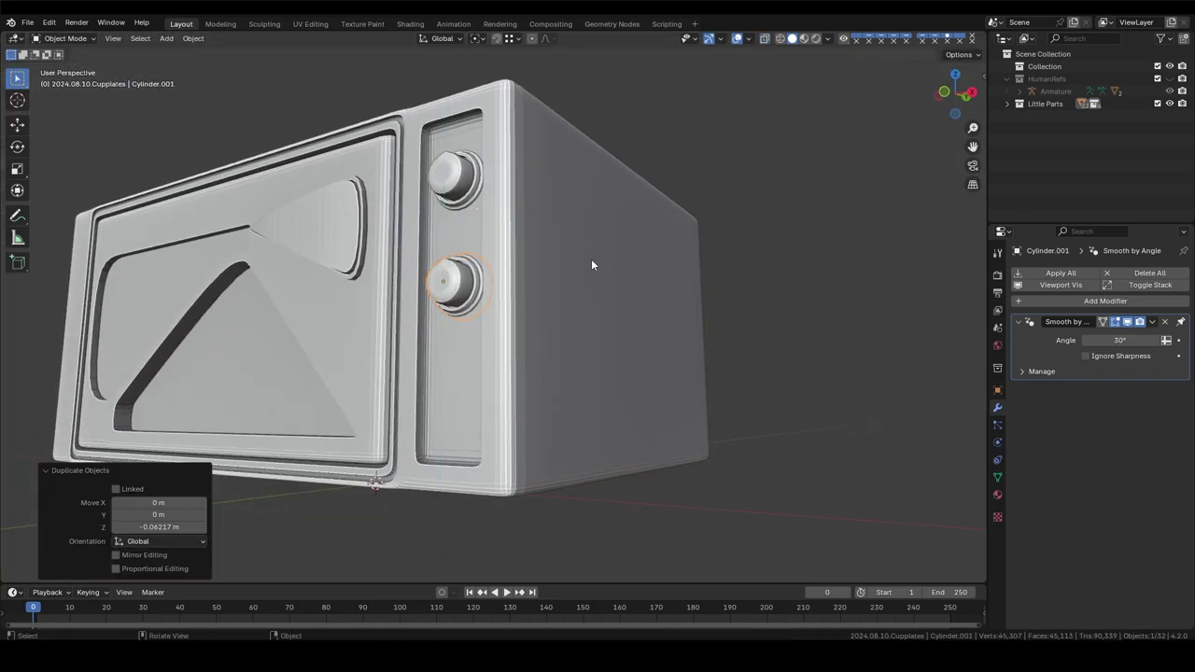
scroll(591, 259, up, 5)
mouse_move(633, 287)
middle_down()
mouse_move(546, 303)
mouse_move(616, 196)
mouse_move(555, 270)
mouse_move(542, 267)
middle_up()
scroll(615, 196, down, 2)
shift+click(508, 334)
middle_drag(508, 334, 523, 309)
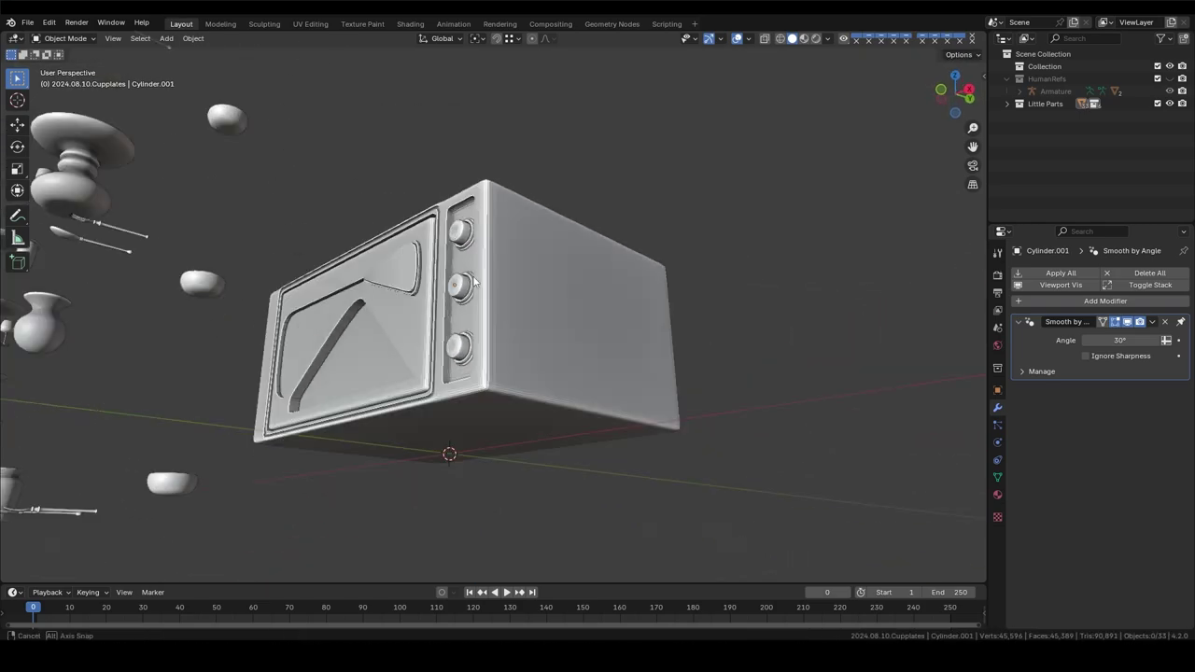
scroll(523, 308, up, 3)
Step: Convert the knobs to plain mesh, add a Mirror modifier, and view the microwave from the back
key(ctrl+a)
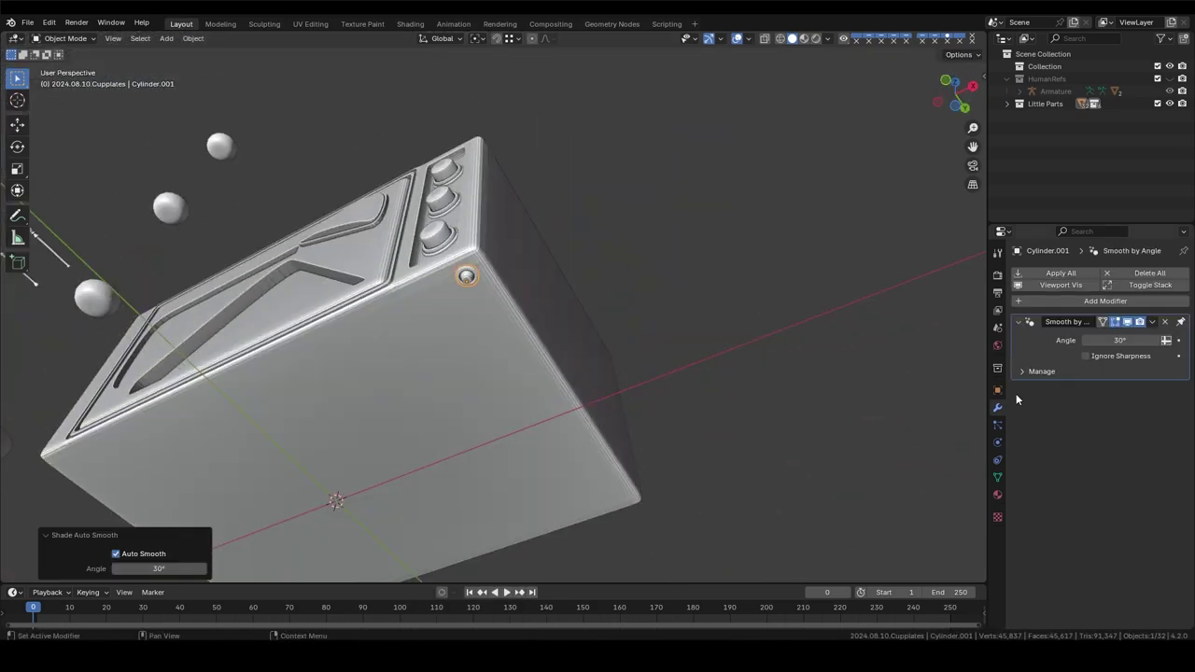
click(1090, 386)
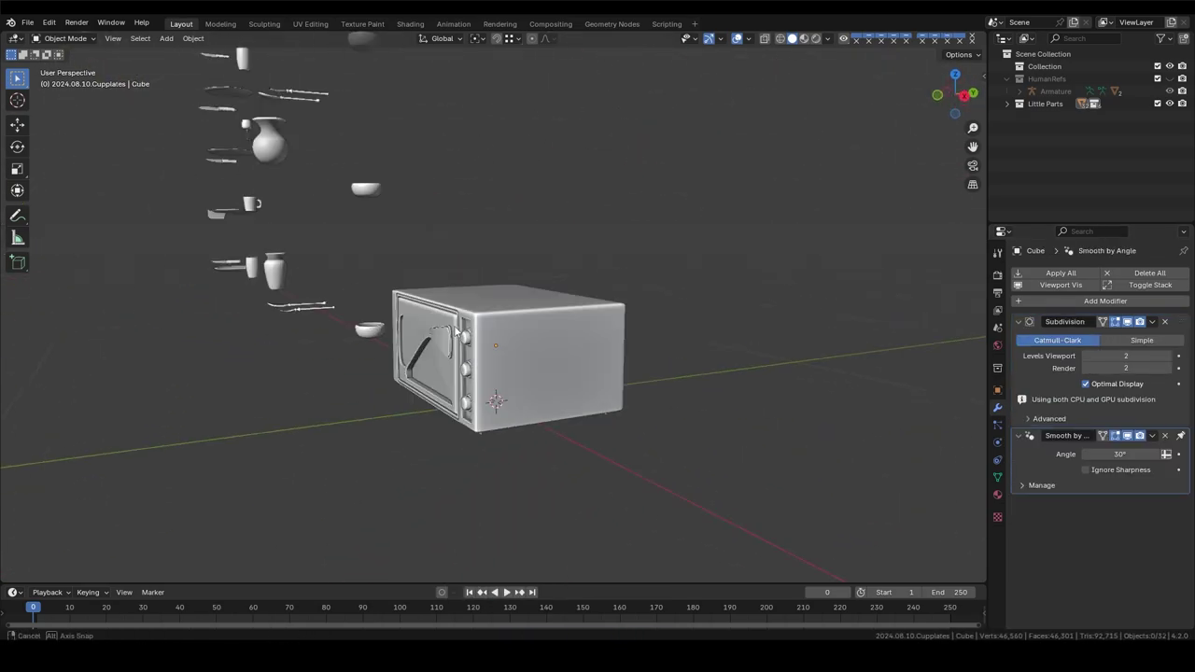
middle_drag(456, 330, 558, 335)
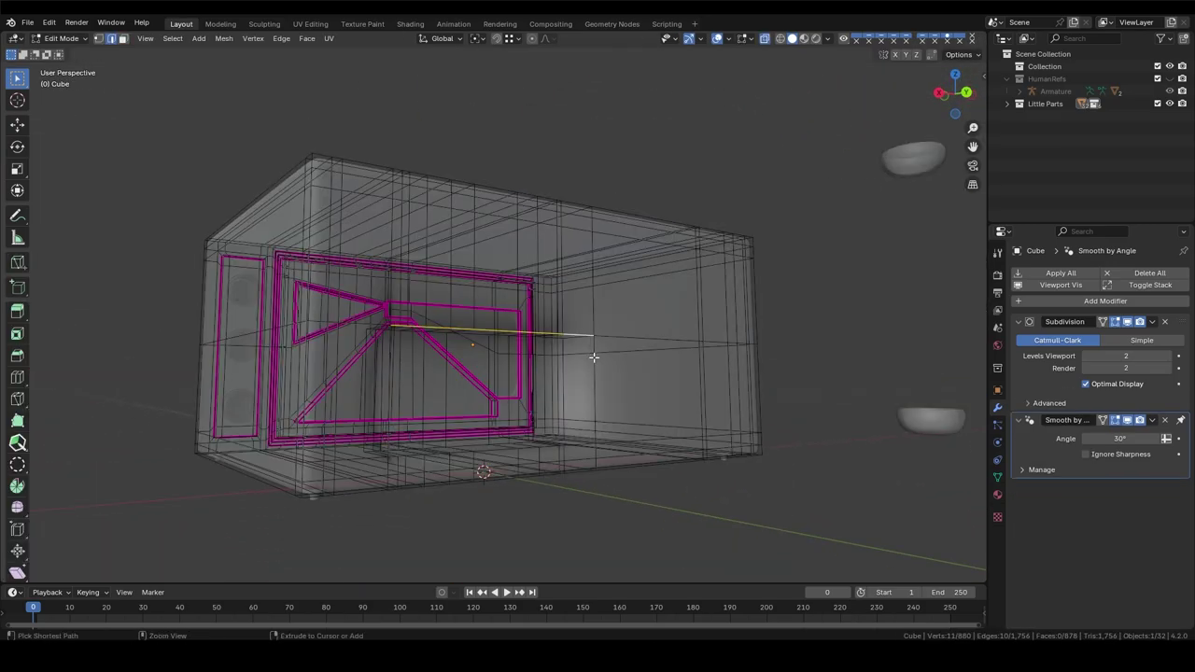
key(grave)
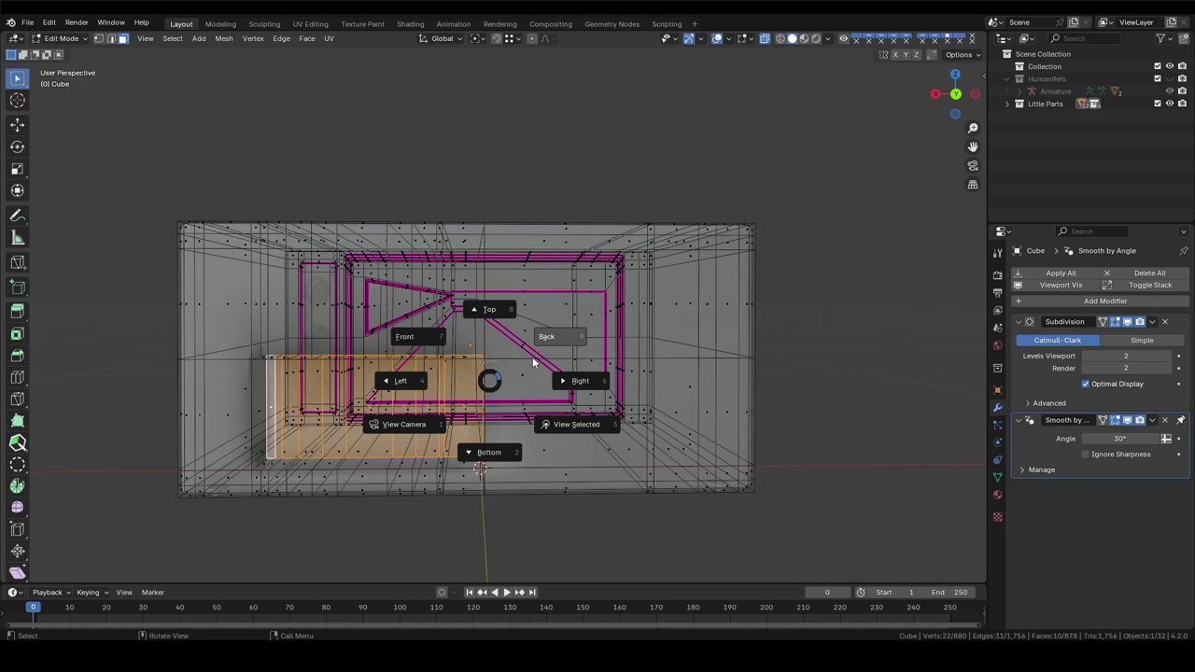
click(534, 362)
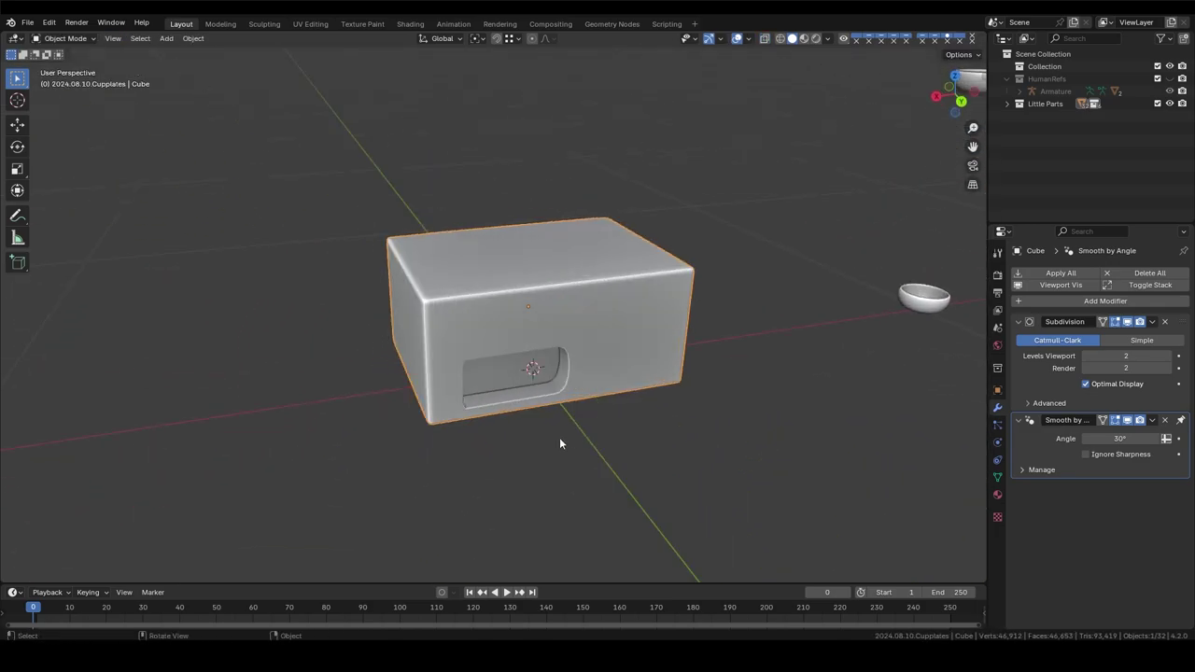
Step: Add a Bézier curve for the cord and view the microwave from the back
key(shift+a)
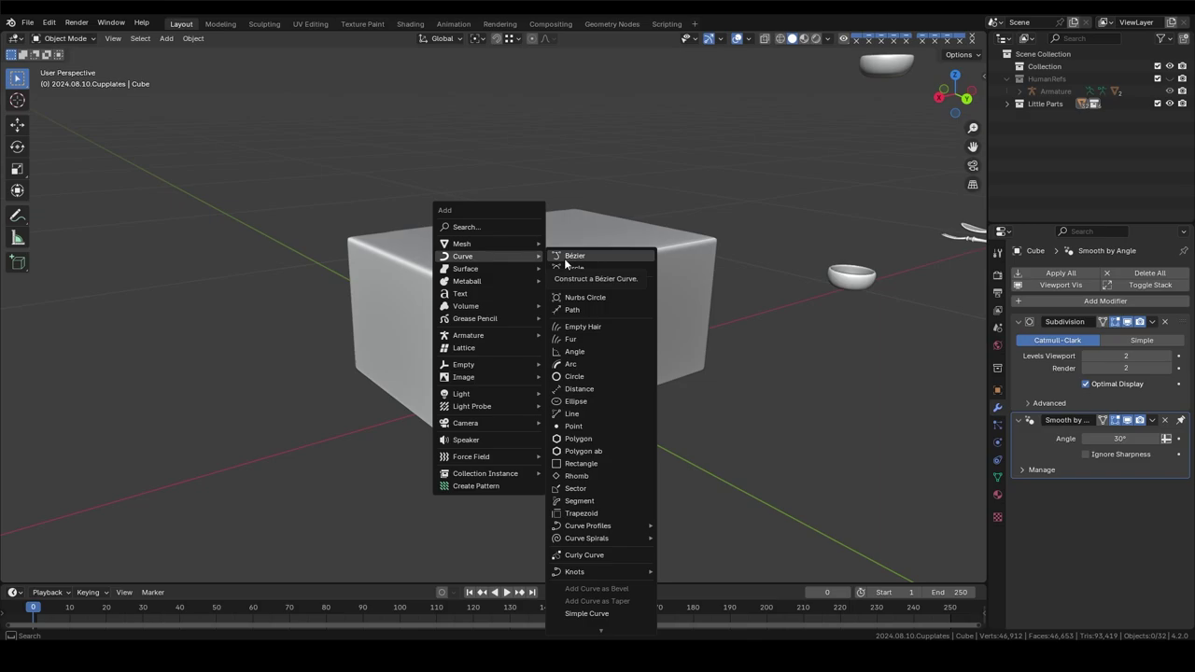
click(565, 257)
key(grave)
click(726, 213)
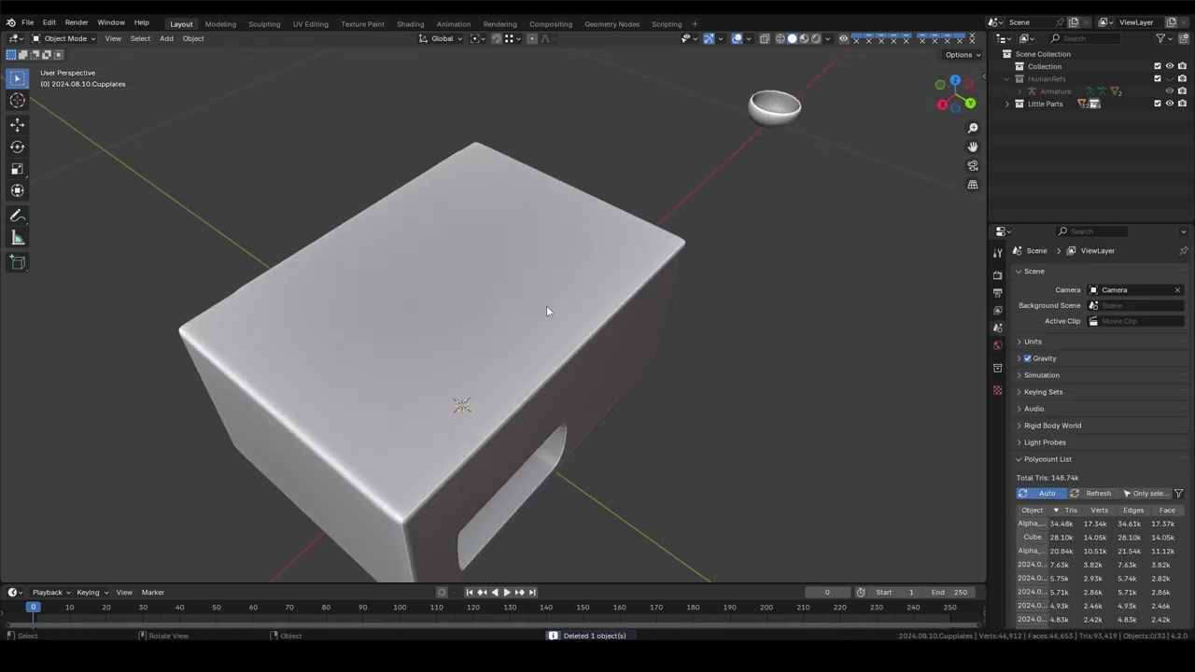
key(shift+a)
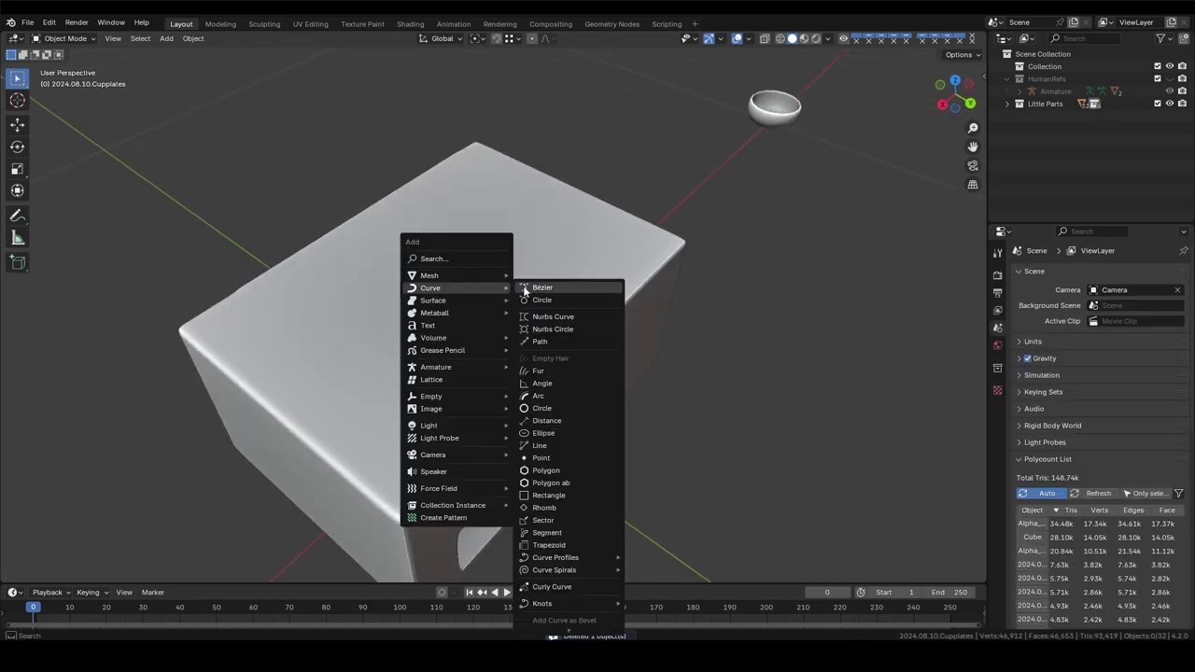
mouse_move(546, 342)
middle_down()
mouse_move(456, 319)
mouse_move(471, 298)
middle_up()
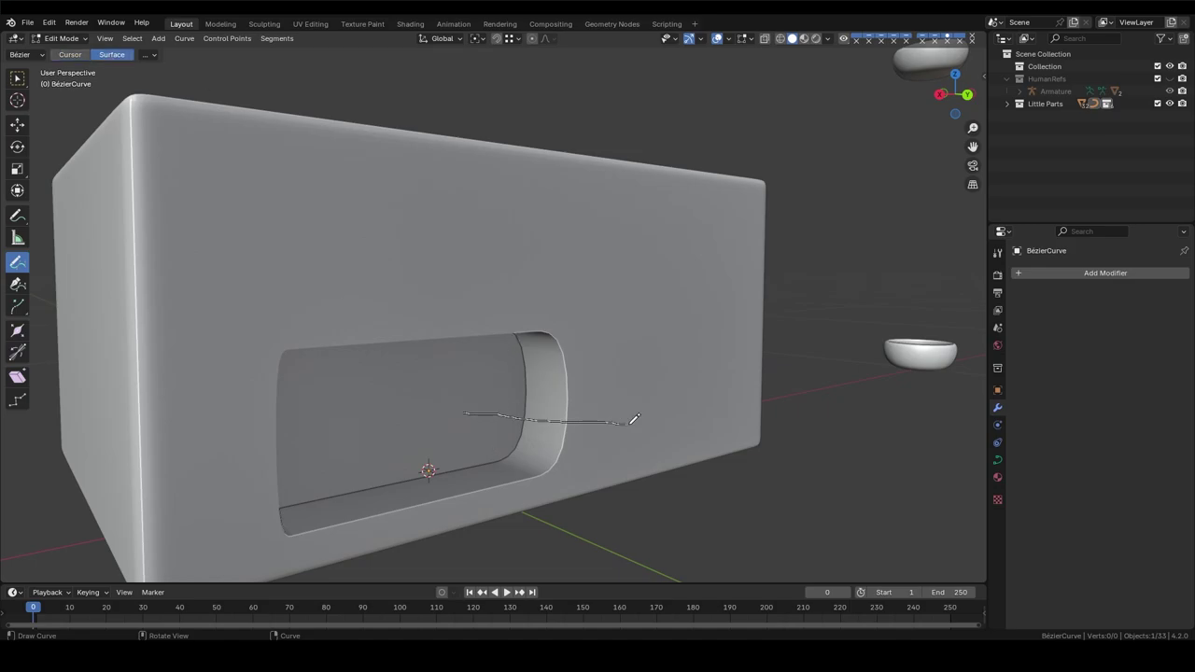
Step: Draw the cord stroke across the rear recess and give the curve a 0.005 m bevel depth
drag(612, 442, 609, 444)
middle_drag(609, 444, 570, 409)
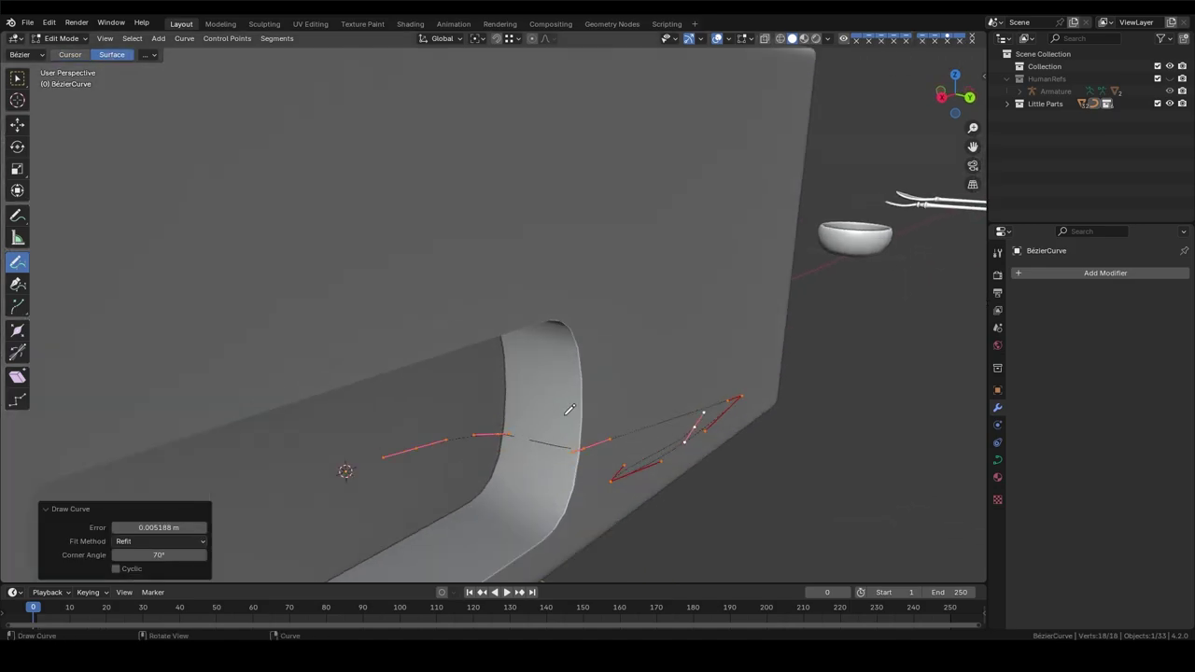
click(504, 485)
middle_drag(505, 485, 584, 427)
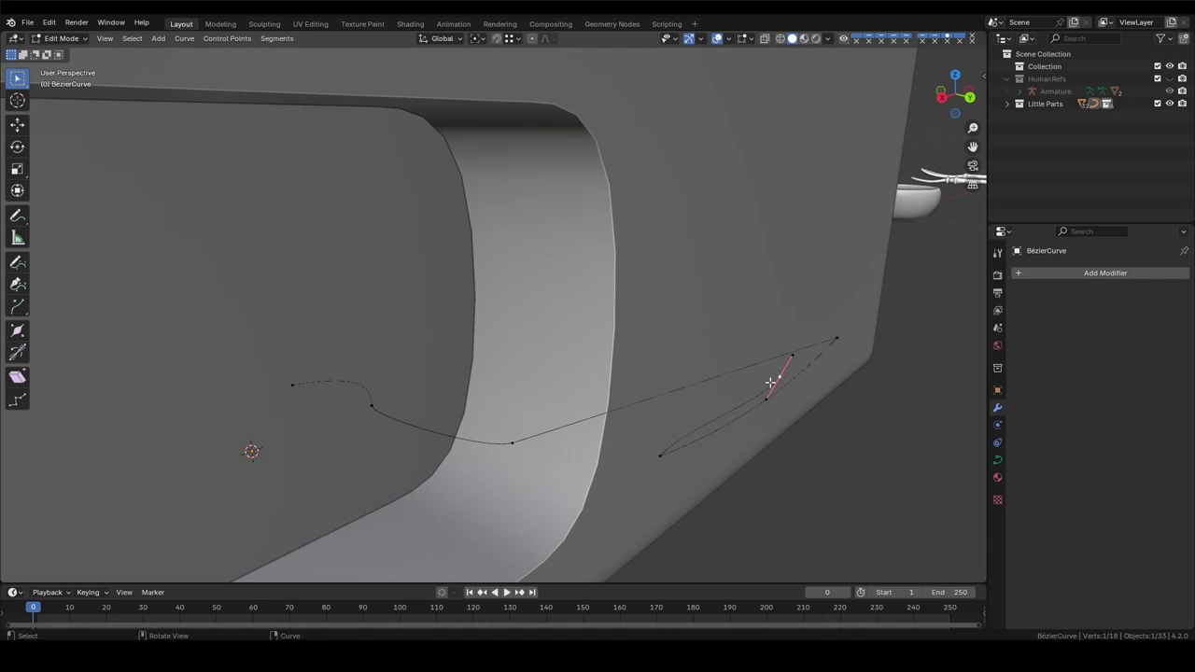
click(997, 460)
drag(1120, 604, 1118, 604)
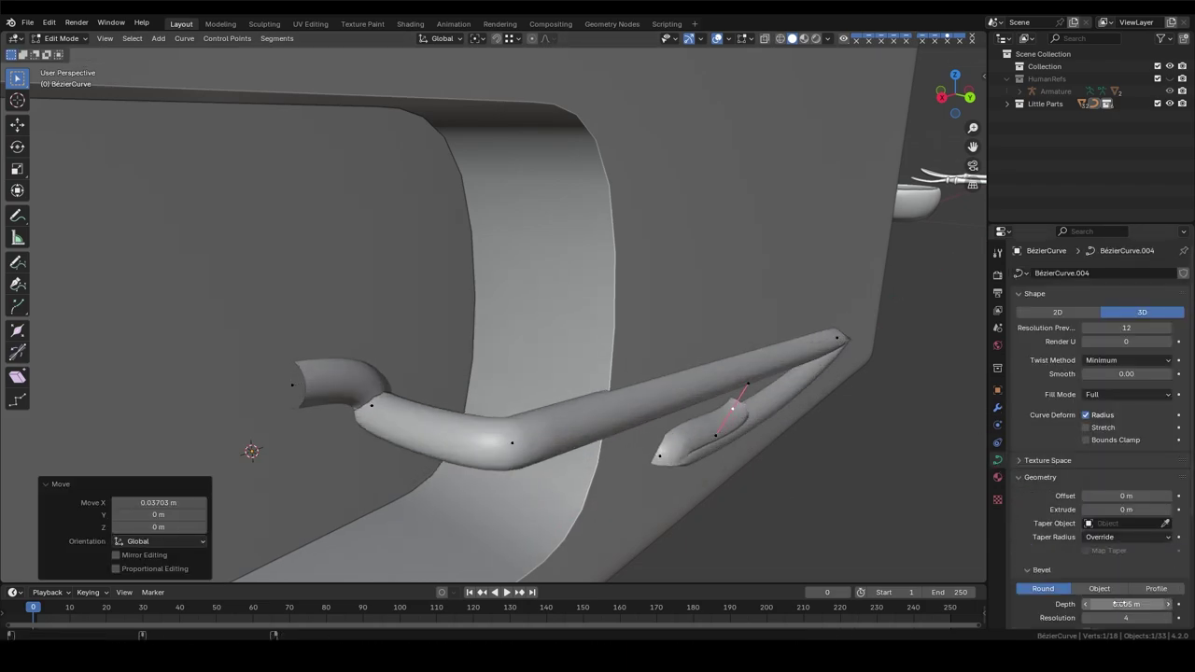
Step: Reshape the cord by moving control points along X and Z and rotating a handle
drag(381, 409, 462, 451)
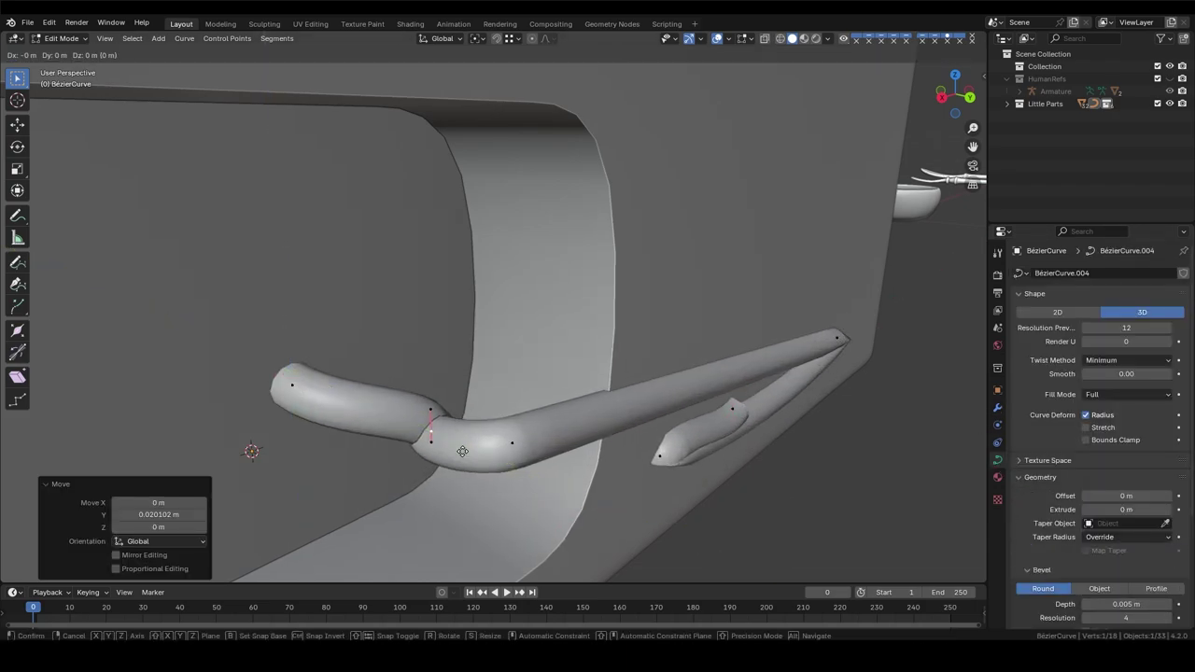
click(423, 389)
key(r)
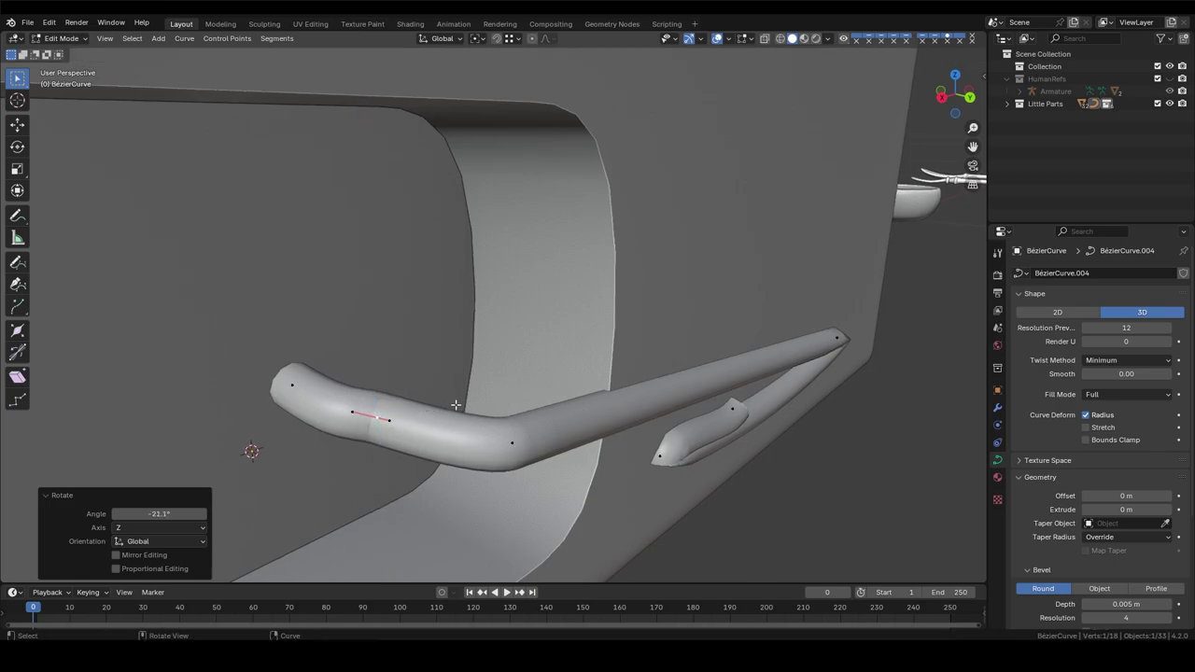
key(g)
key(x)
key(Return)
middle_drag(455, 404, 638, 439)
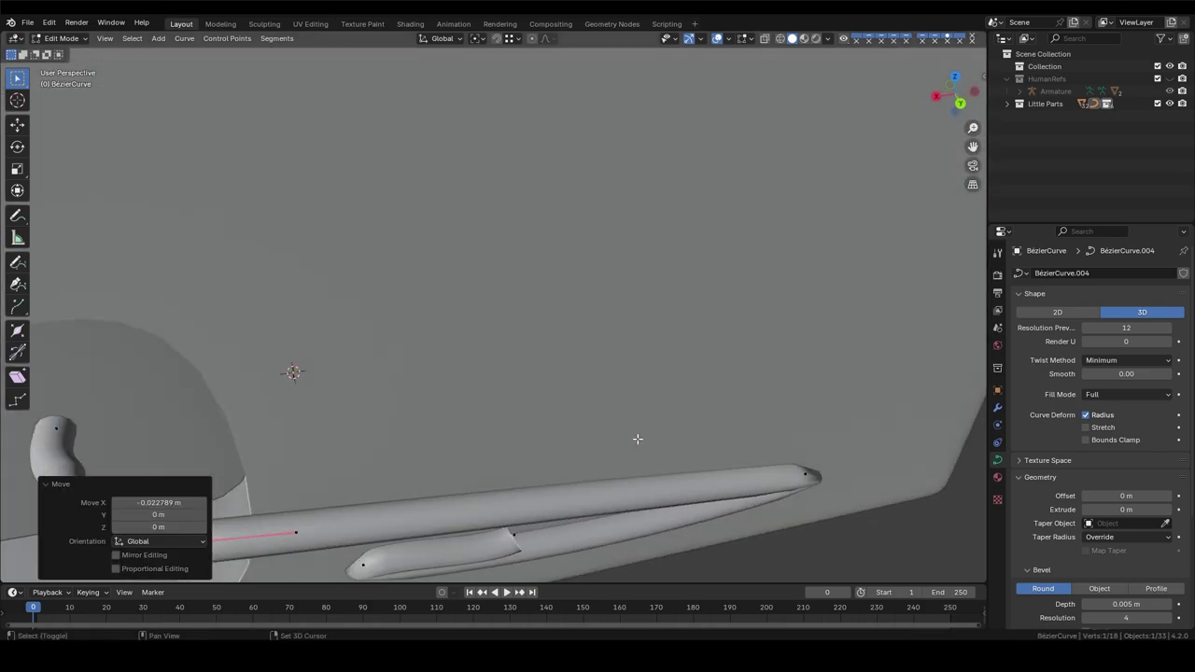
key(KP_Decimal)
key(g)
key(z)
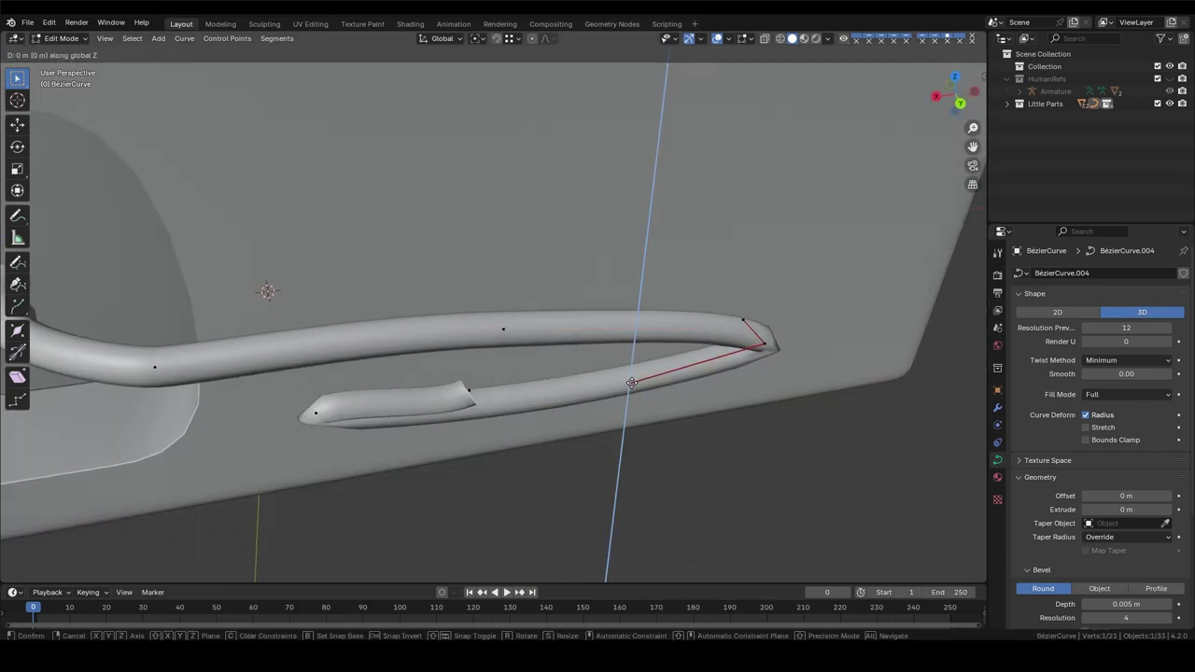
click(632, 383)
Step: From the back view, reposition the cord's end point and rotate its handle
key(grave)
click(509, 366)
key(g)
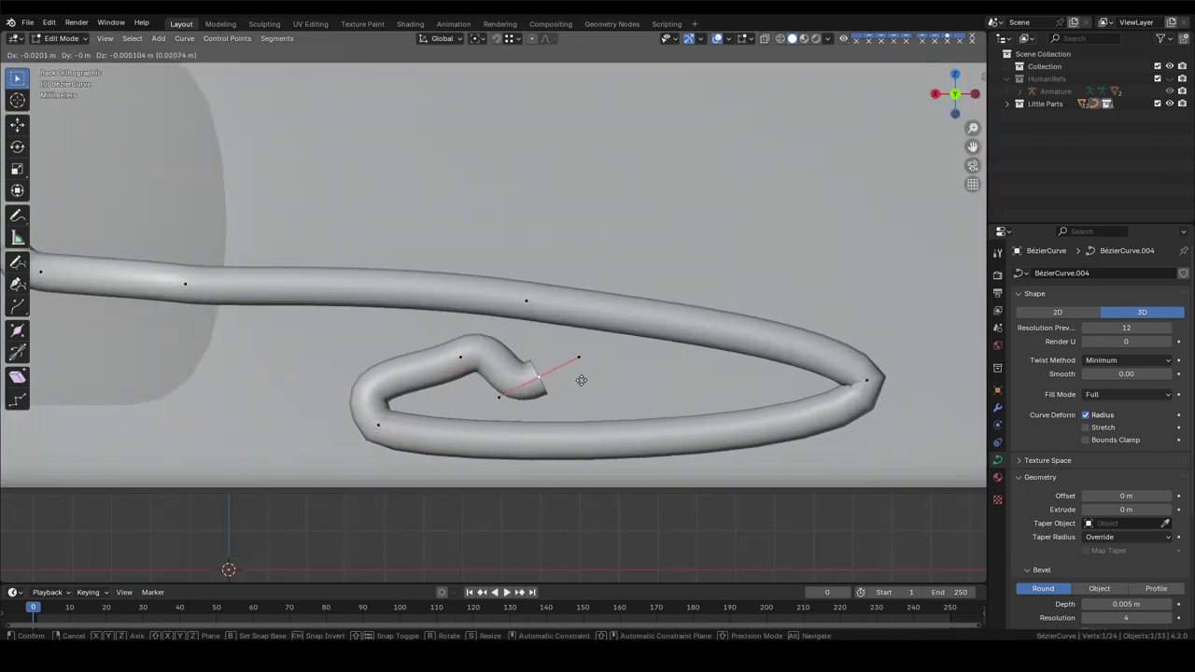
click(691, 396)
key(r)
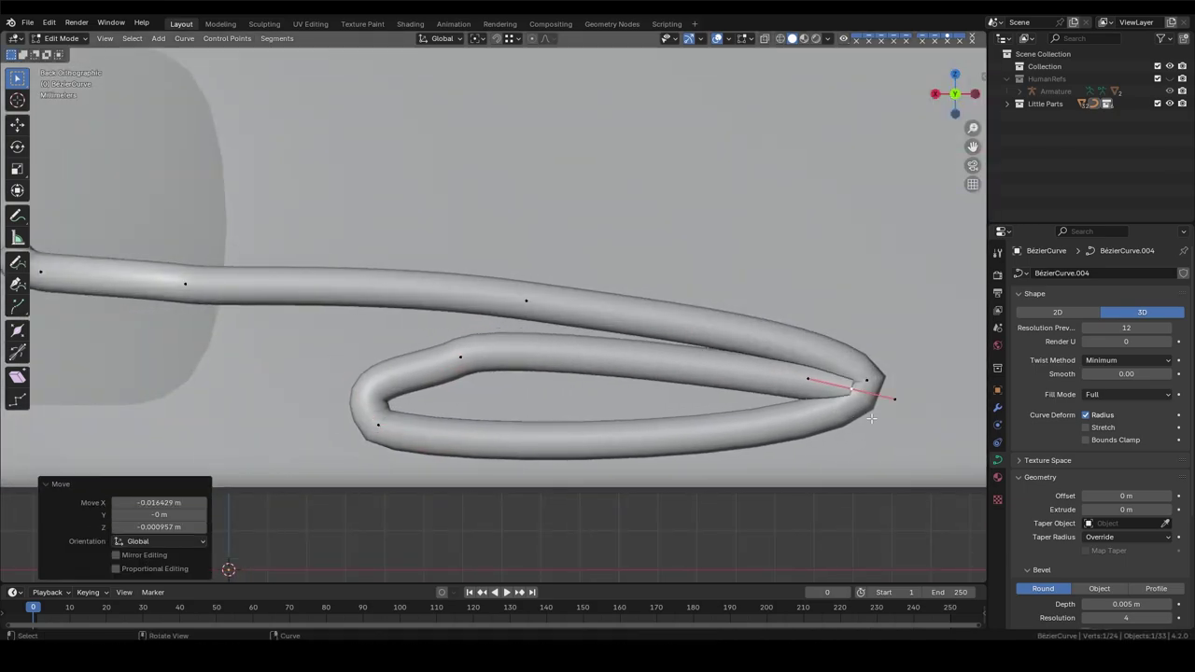
middle_drag(870, 419, 654, 374)
key(Tab)
scroll(379, 317, down, 3)
mouse_move(379, 316)
middle_down()
mouse_move(485, 352)
mouse_move(422, 339)
middle_up()
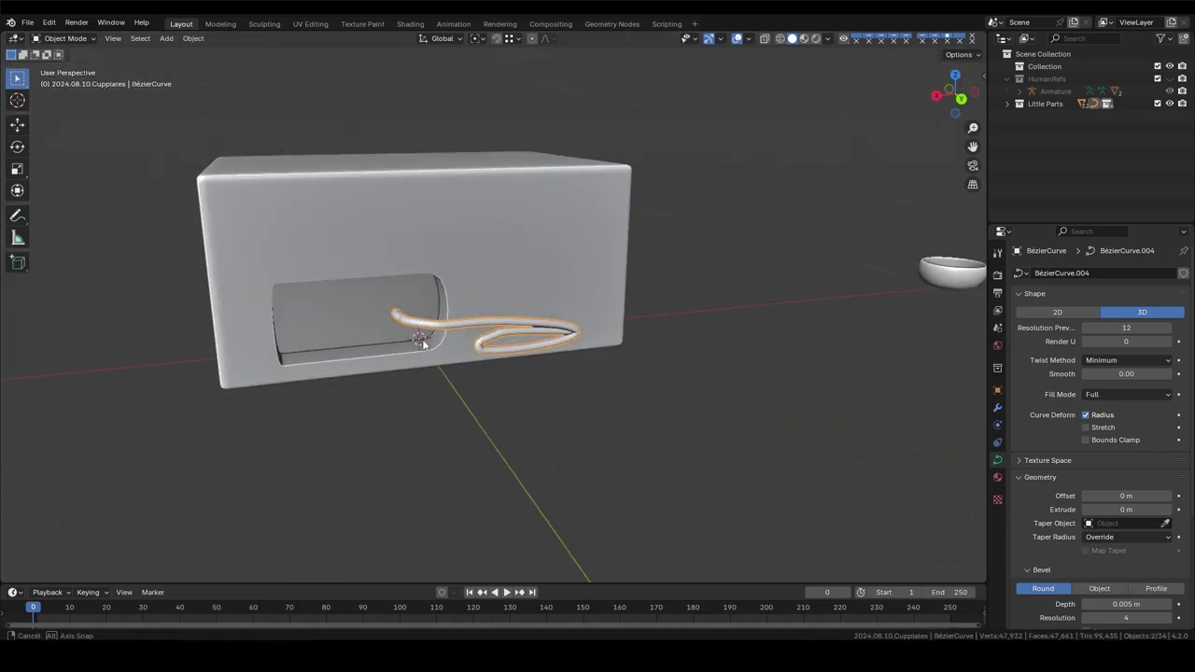
click(517, 379)
scroll(467, 311, up, 4)
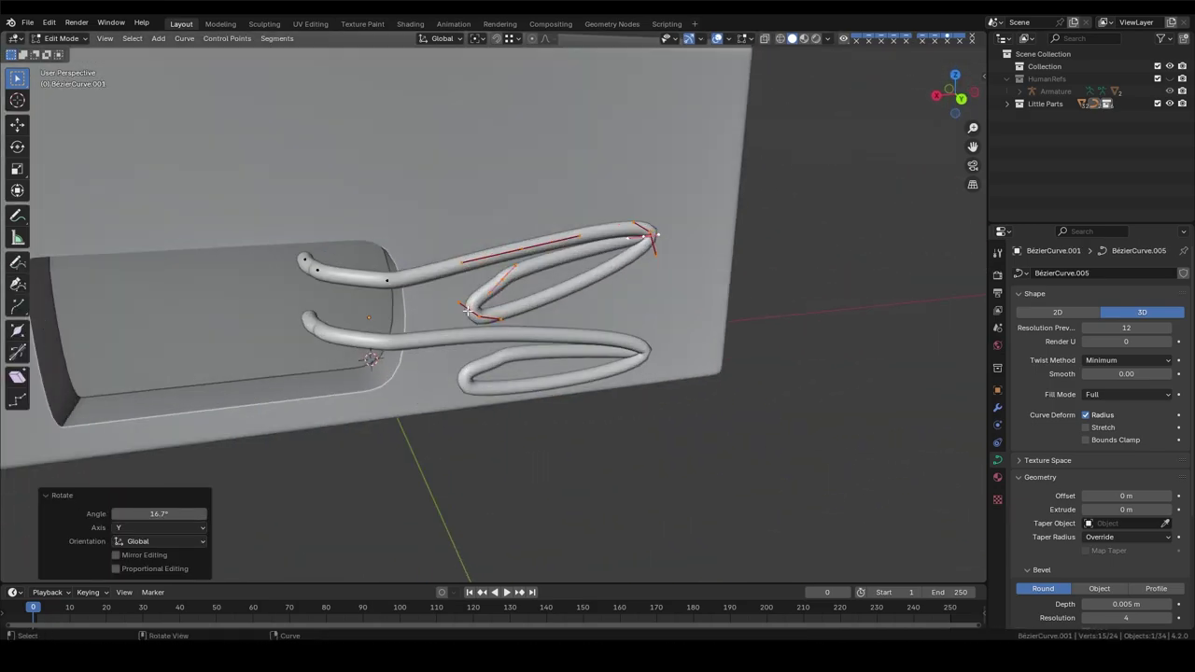
Step: Make a final X-axis tweak to a cord point and join the cord curves into one mesh
key(g)
key(x)
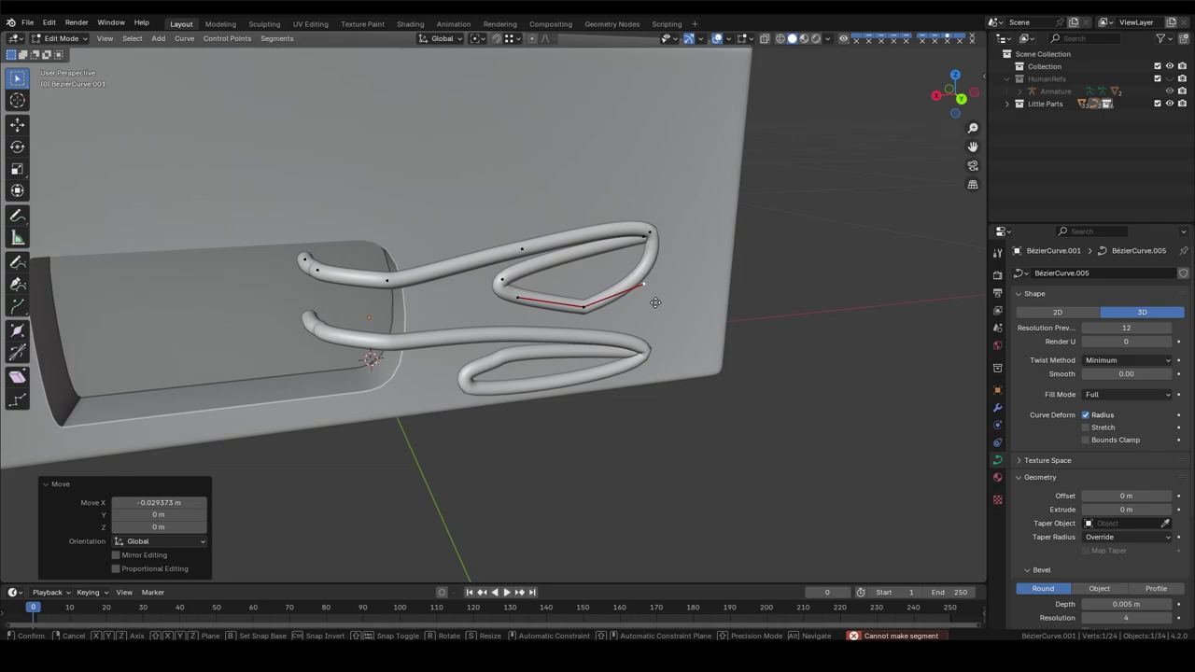
key(Escape)
key(Tab)
scroll(643, 390, down, 3)
mouse_move(642, 390)
middle_down()
mouse_move(404, 362)
mouse_move(676, 392)
mouse_move(268, 243)
middle_up()
scroll(470, 370, up, 3)
key(ctrl+j)
scroll(548, 329, down, 3)
Step: Select all the microwave parts and bring up the move-to-collection menu
click(676, 393)
scroll(269, 243, down, 5)
drag(616, 160, 387, 410)
key(m)
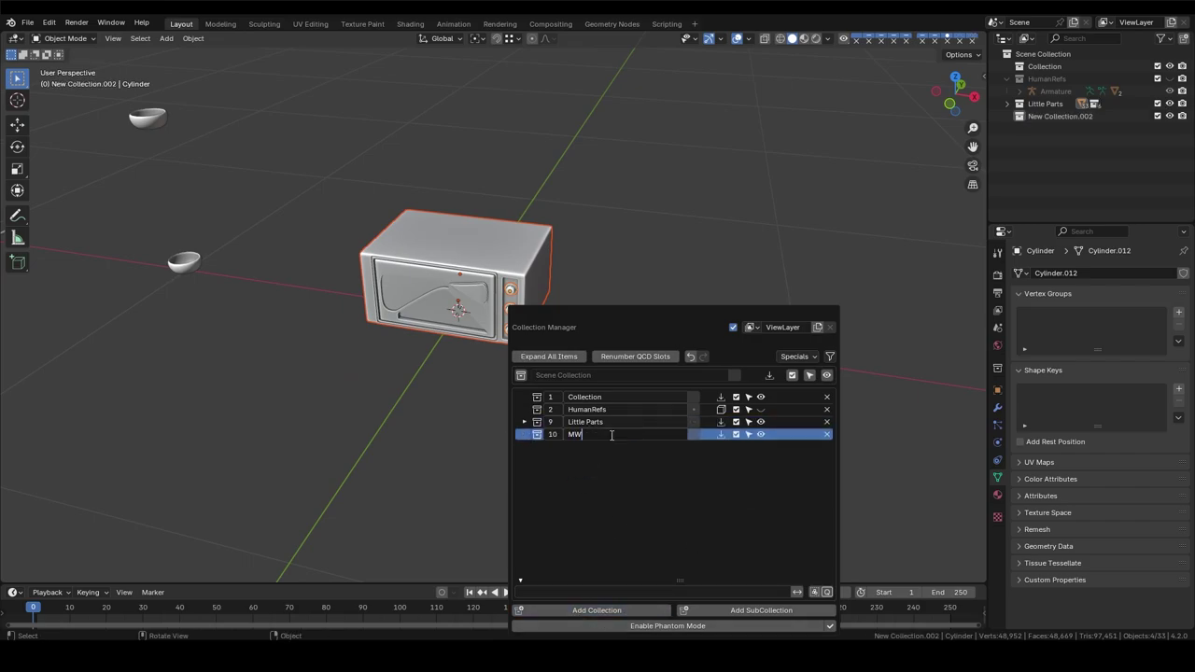
Step: Move the selected microwave parts into the new MWOven collection
click(611, 434)
middle_drag(651, 157, 488, 280)
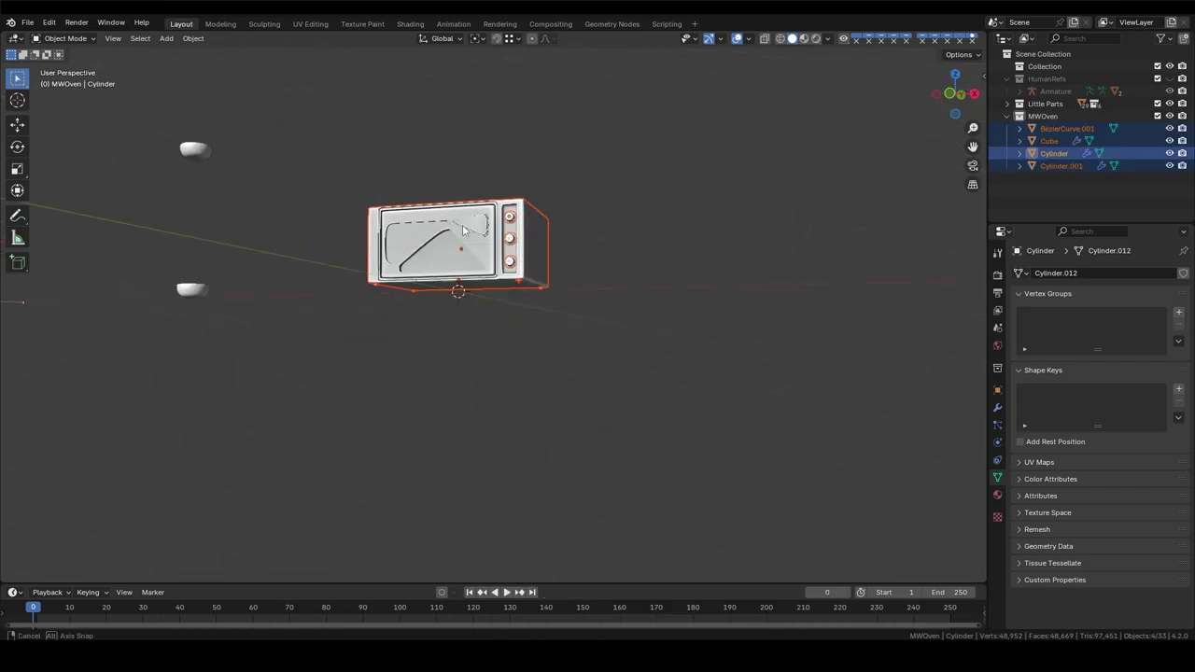
scroll(488, 243, up, 2)
Step: Select the knobs and give them a new material
click(488, 243)
scroll(505, 248, up, 3)
click(998, 495)
click(1069, 326)
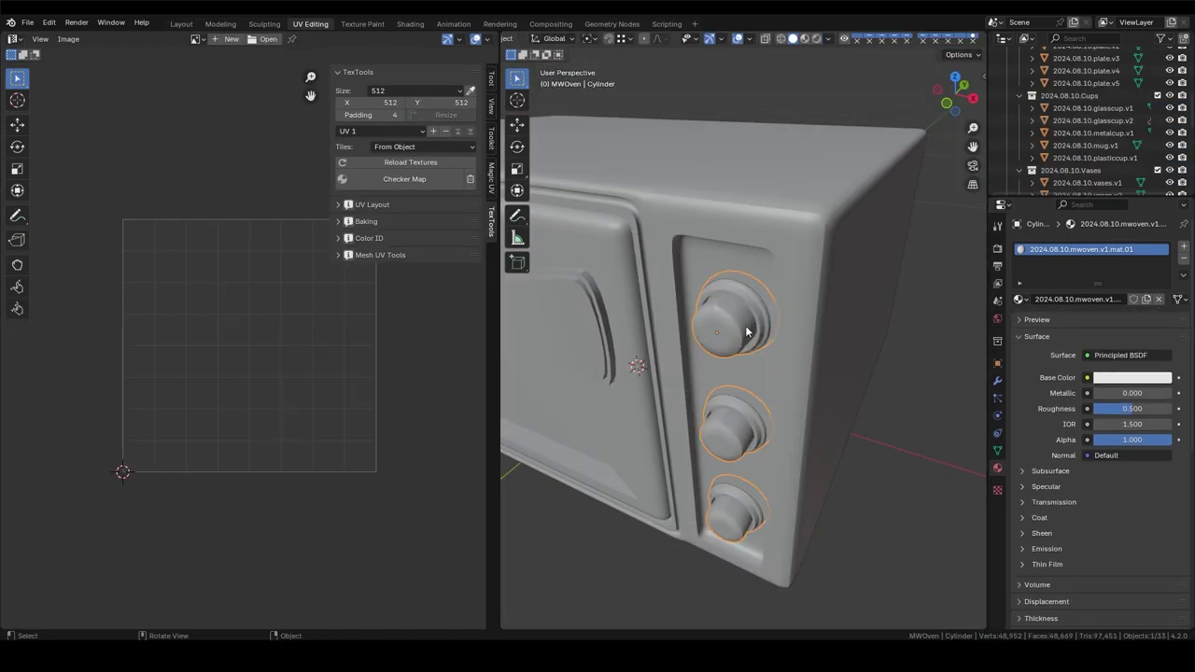
Step: Select edge loops around the knobs and mark them as UV seams
click(390, 477)
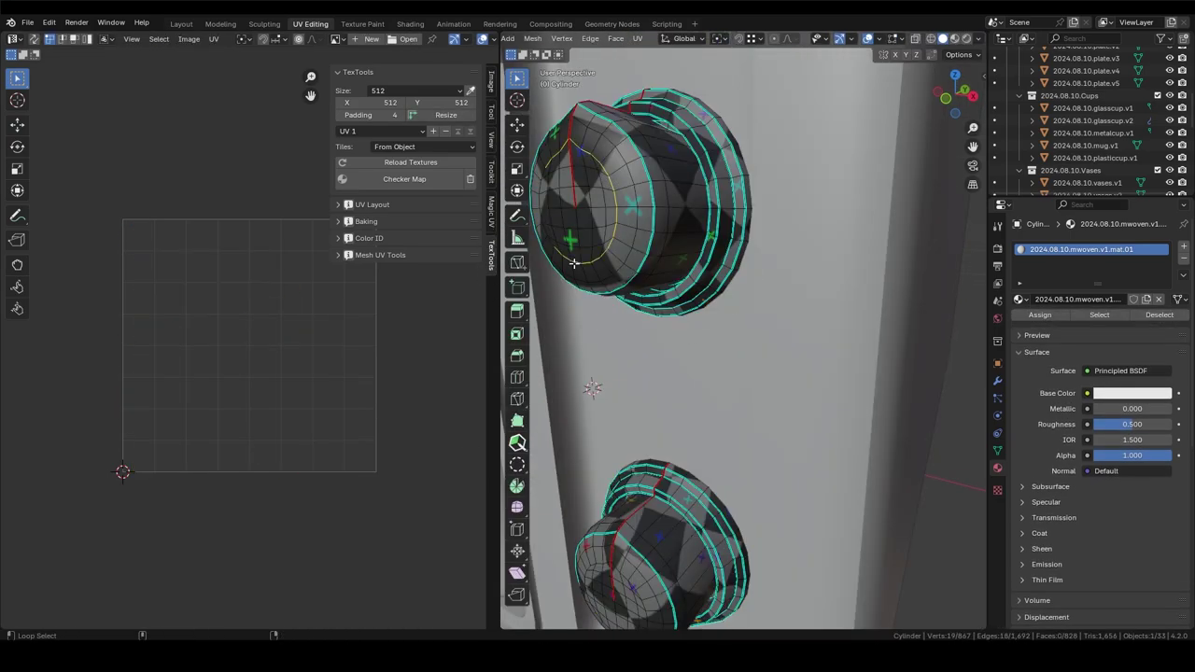
middle_drag(574, 264, 728, 418)
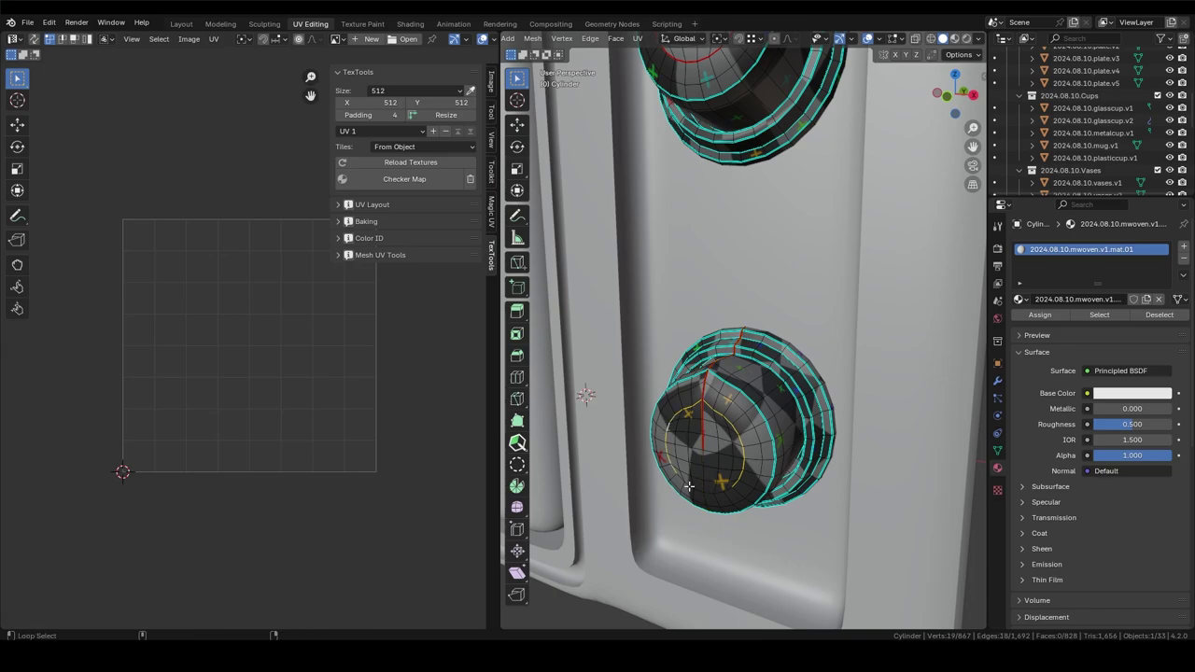
alt+click(688, 487)
middle_drag(688, 486, 744, 321)
mouse_move(701, 396)
middle_down()
mouse_move(889, 254)
mouse_move(714, 353)
middle_up()
right_click(889, 254)
alt+click(713, 353)
Step: Select the whole knob mesh, unwrap it, and call up Quick Favorites for UV packing
middle_drag(698, 467, 704, 361)
right_click(704, 360)
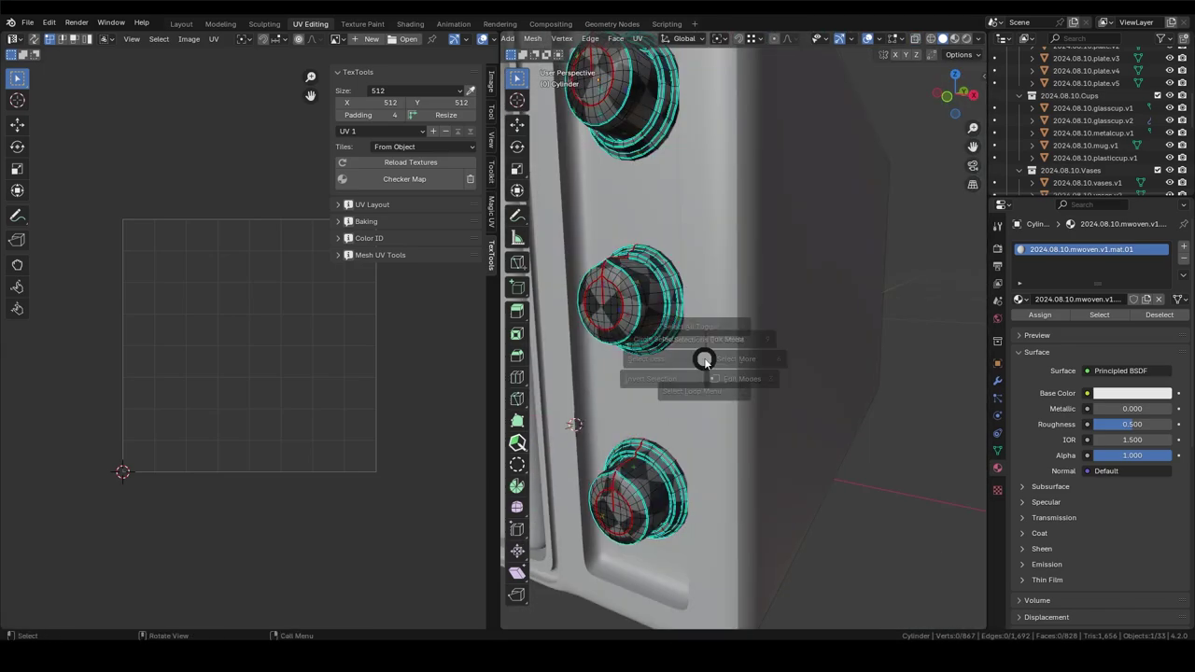
click(724, 255)
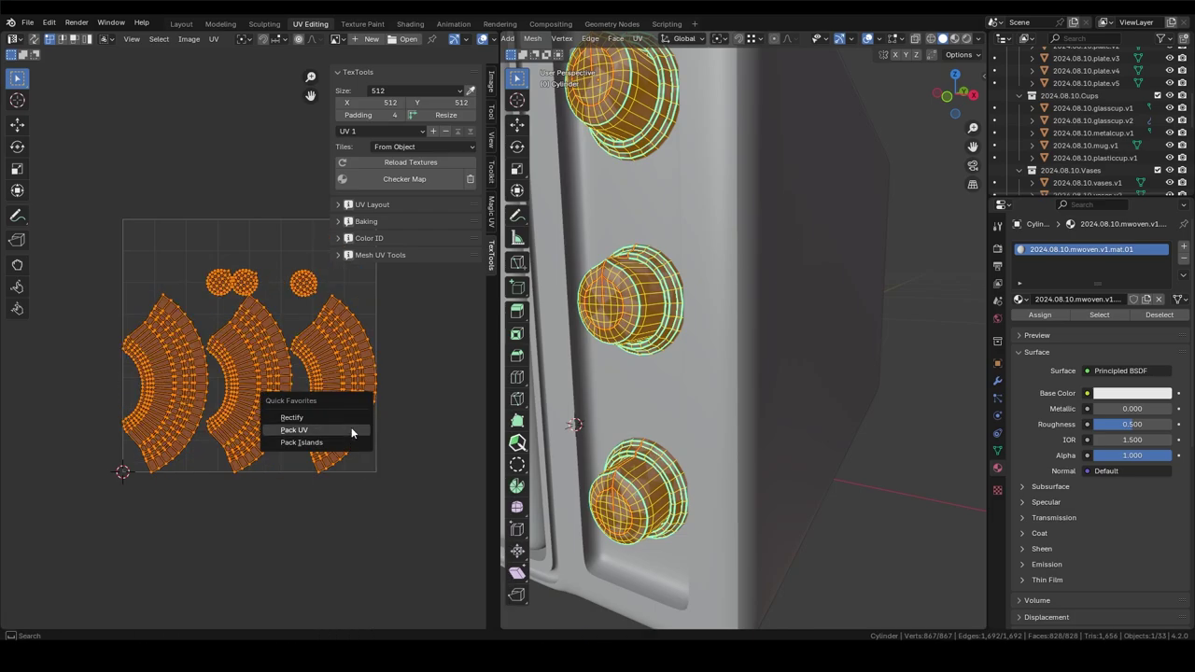
right_click(395, 420)
click(396, 419)
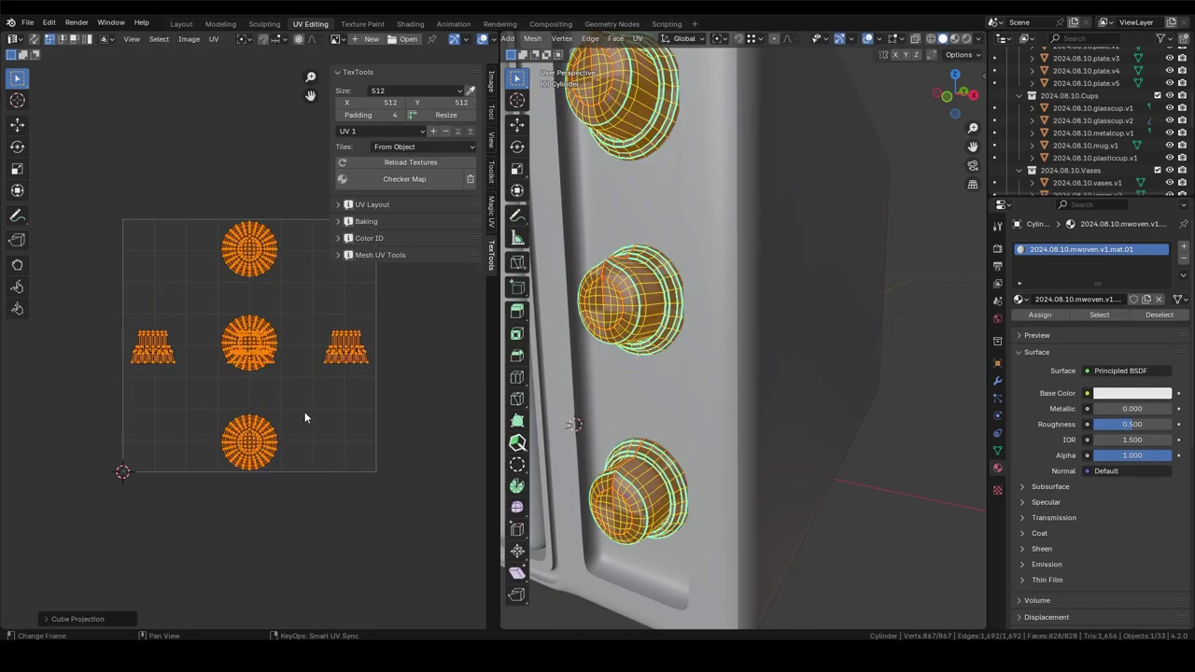
key(q)
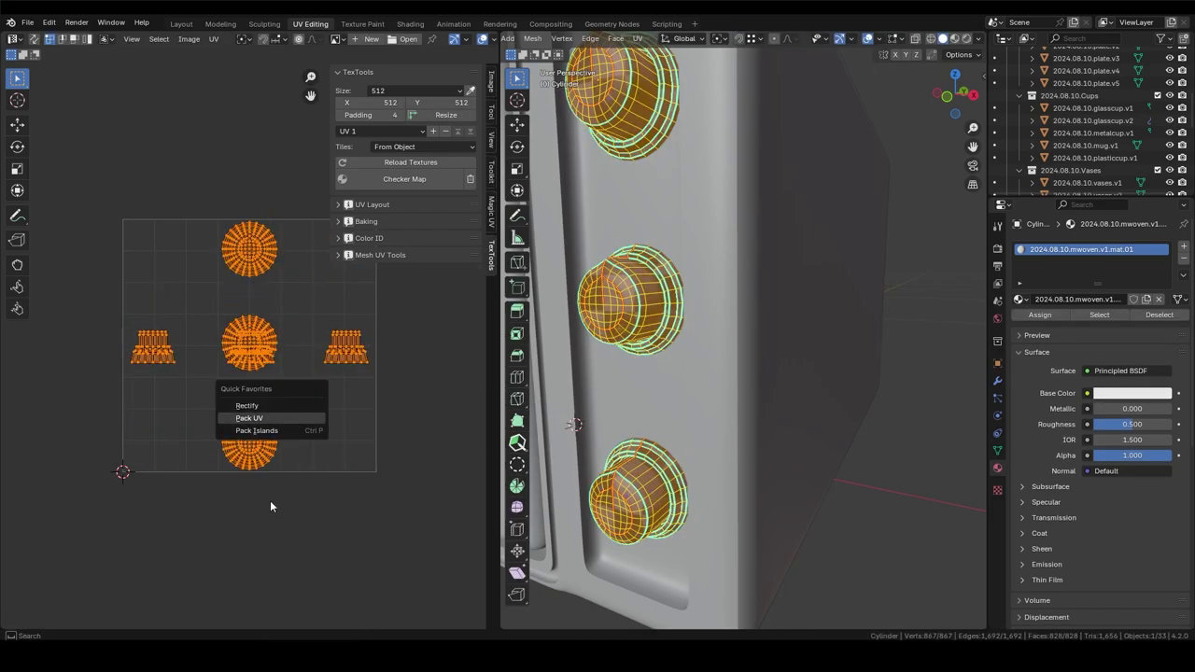